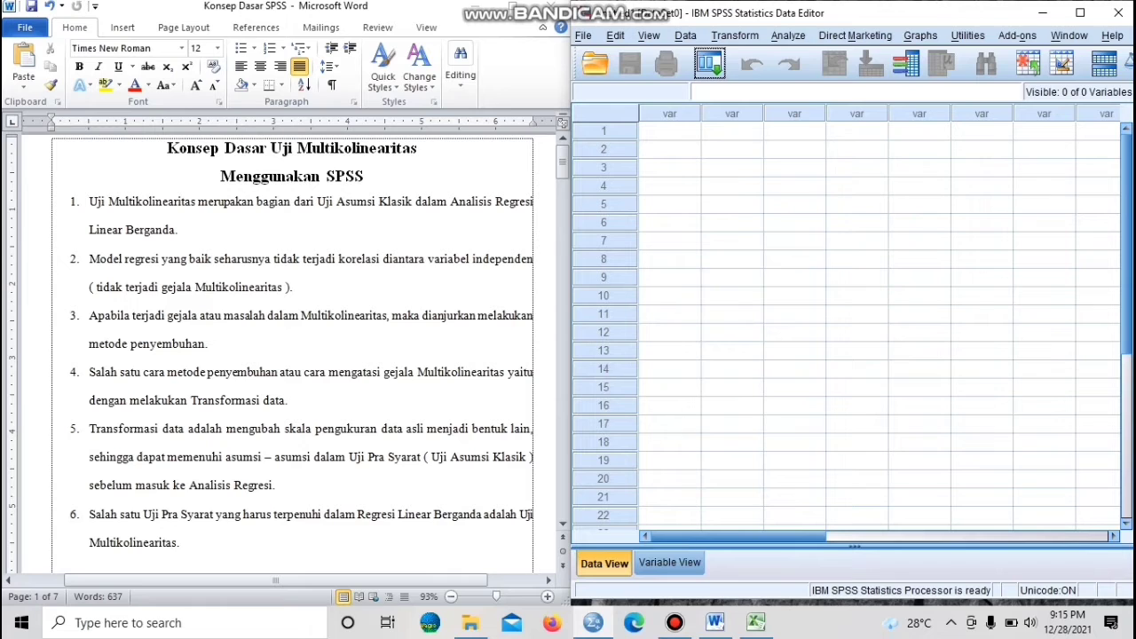
Maximize the SPSS Data Editor, review the respondent data table in Excel, and return to SPSS
left_click(1079, 13)
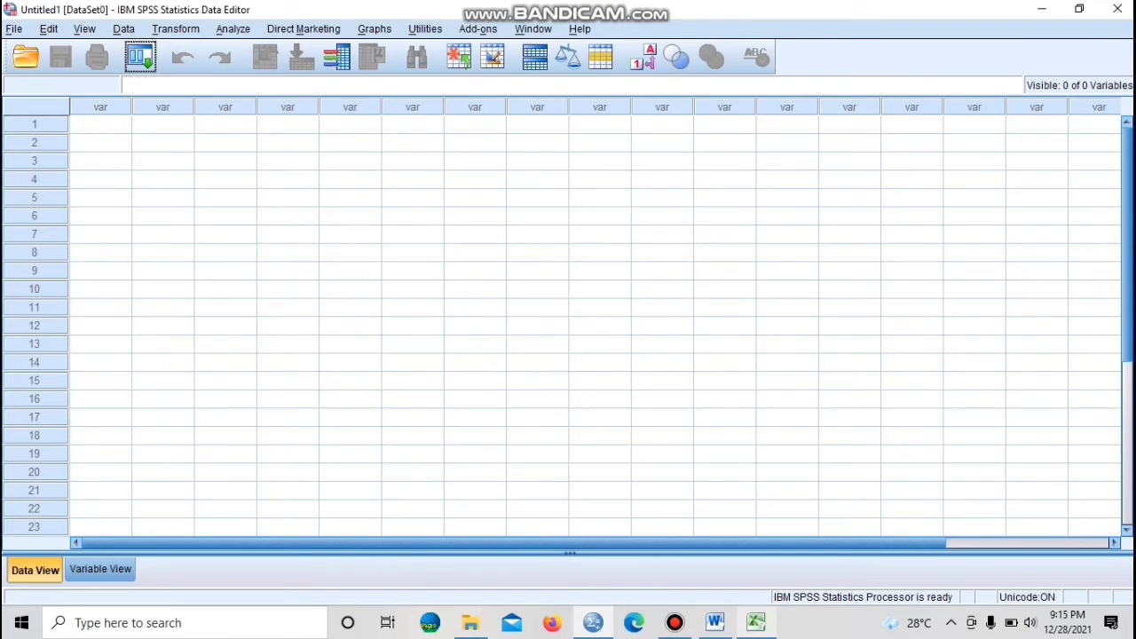
left_click(755, 622)
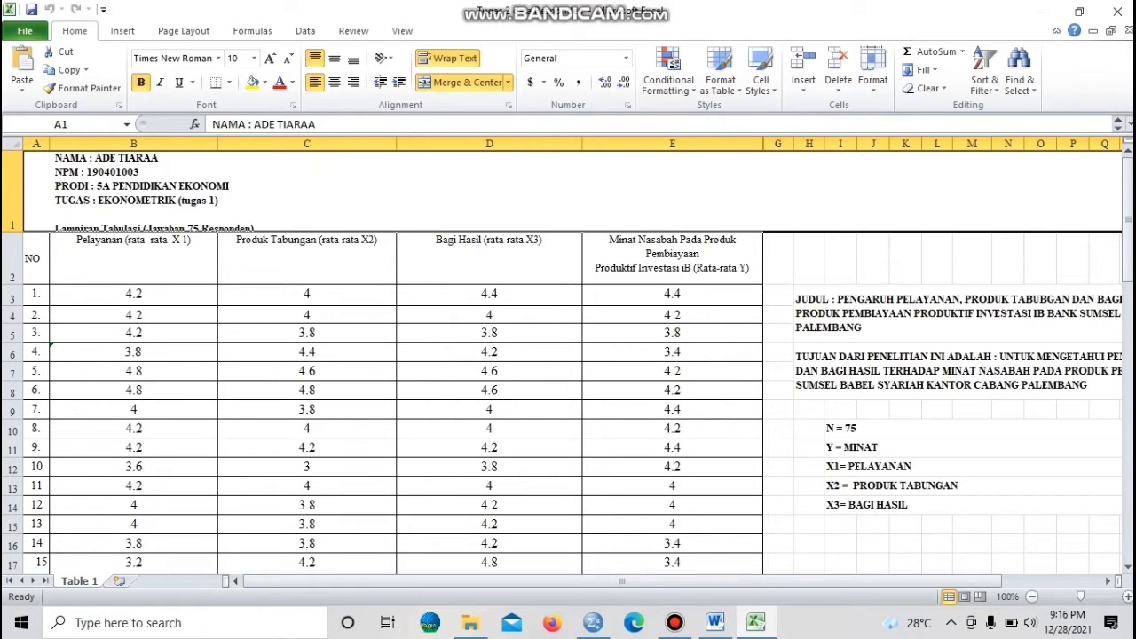
mouse_move(715, 622)
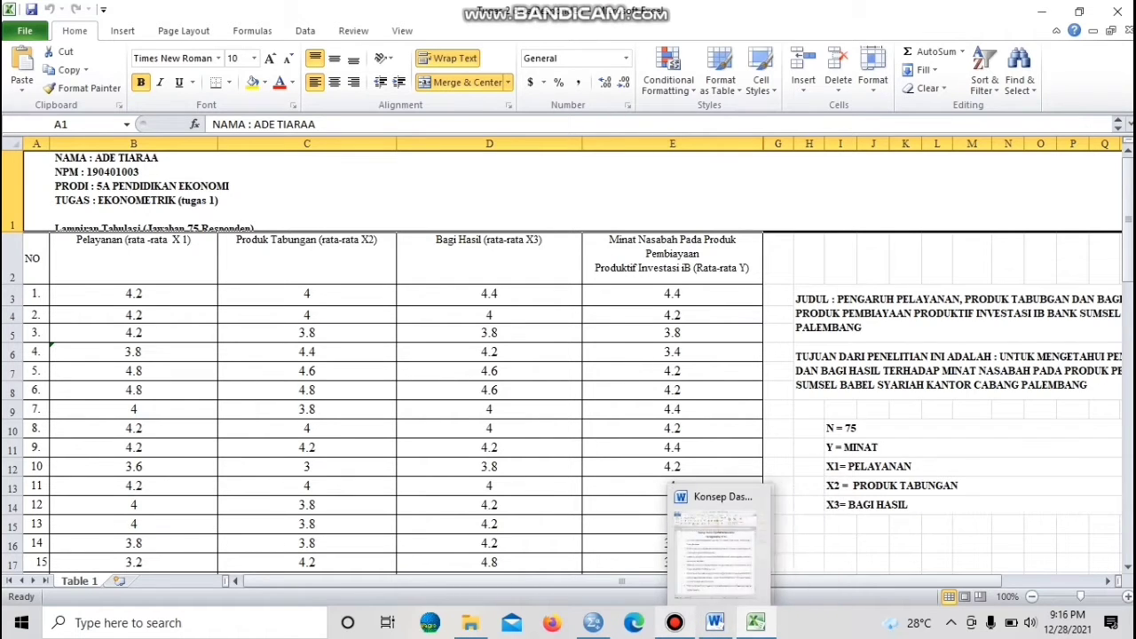
left_click(592, 622)
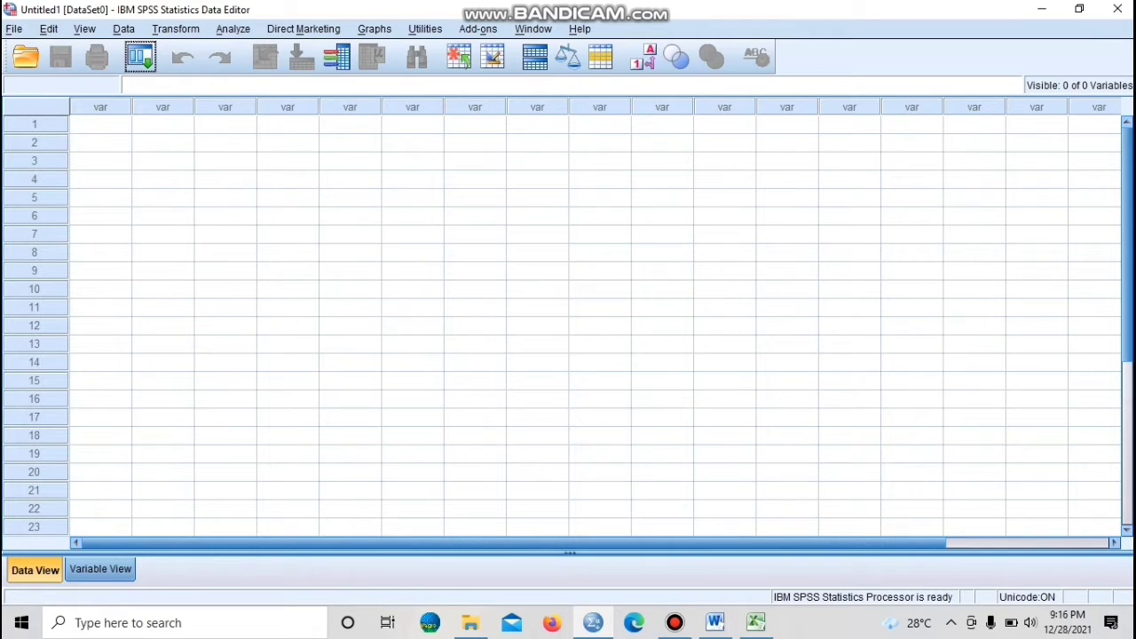
Open the variable definitions and create the first variable with the name X1
left_click(100, 570)
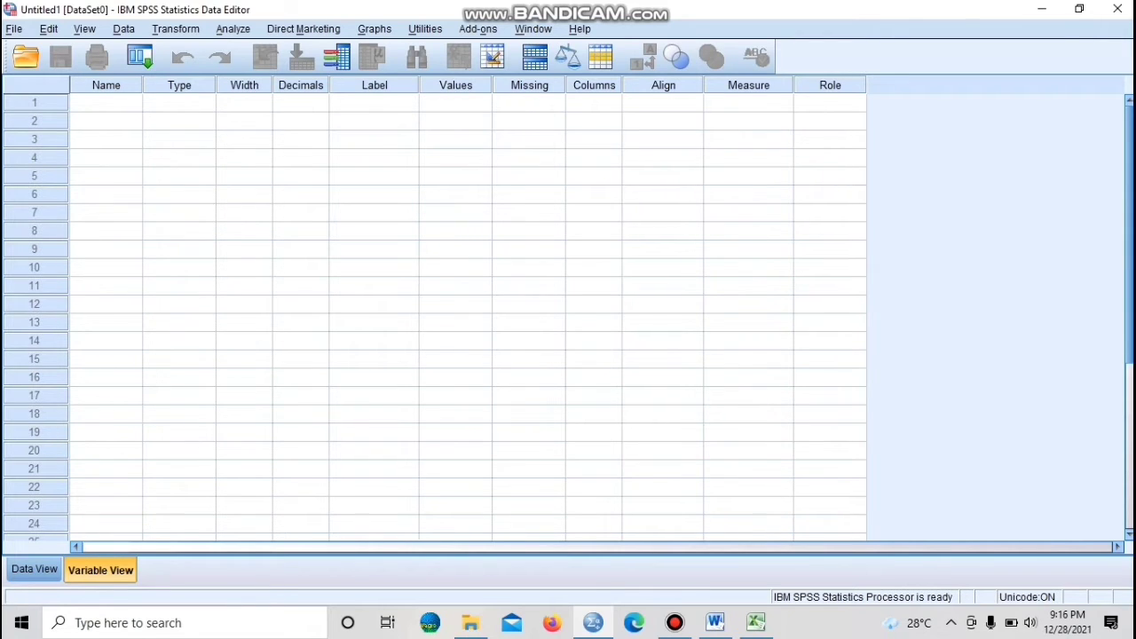
left_click(106, 103)
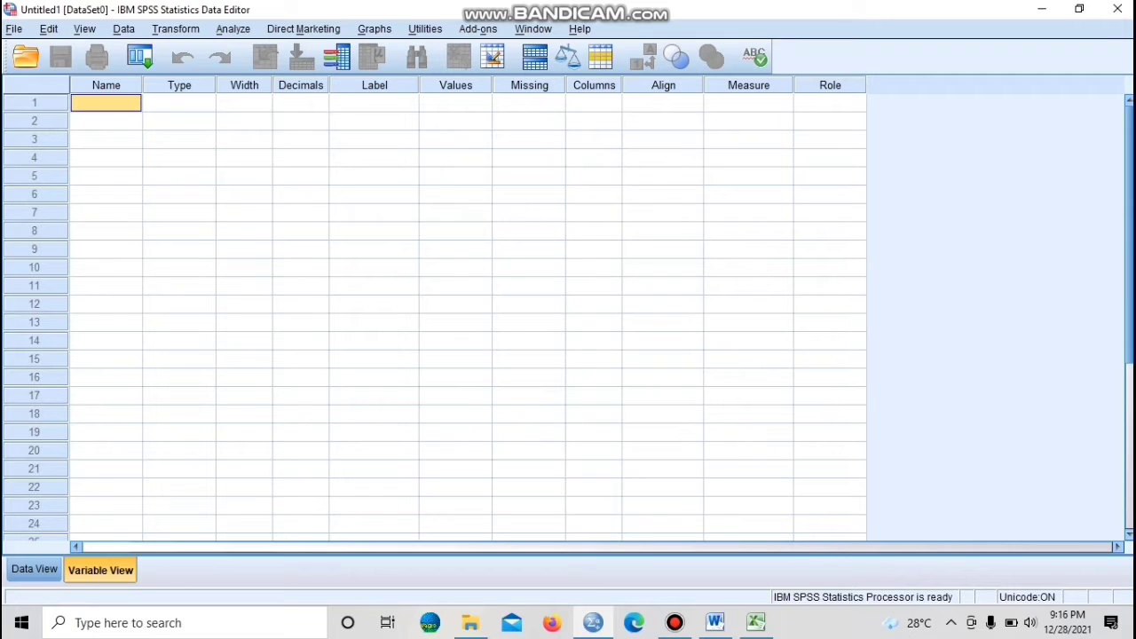
type("X1")
key("Tab")
key("Tab")
key("Tab")
key("Tab")
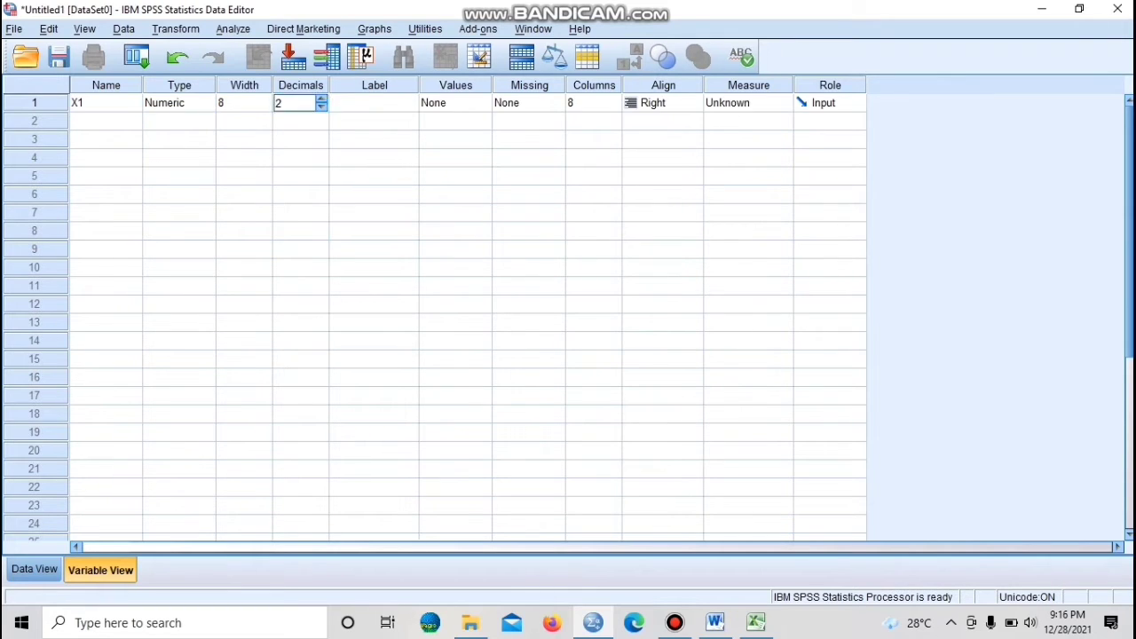
Label variable X1 "pelayanan" and set its measurement level to Scale
type("pelayana")
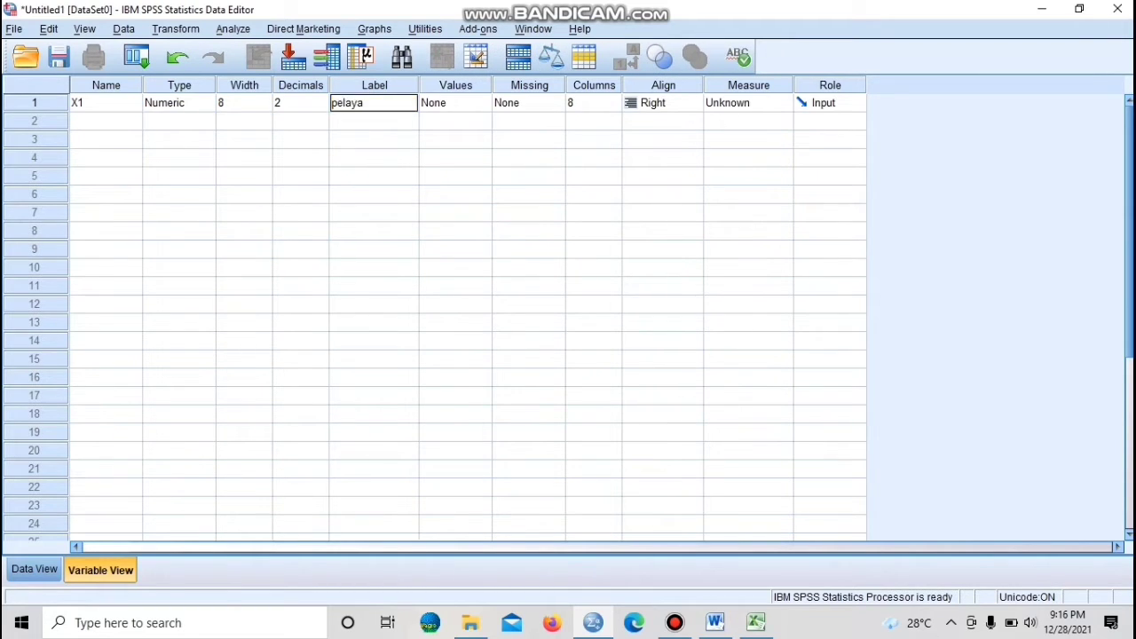
key("Tab")
key("Tab")
key("Tab")
key("Tab")
key("Tab")
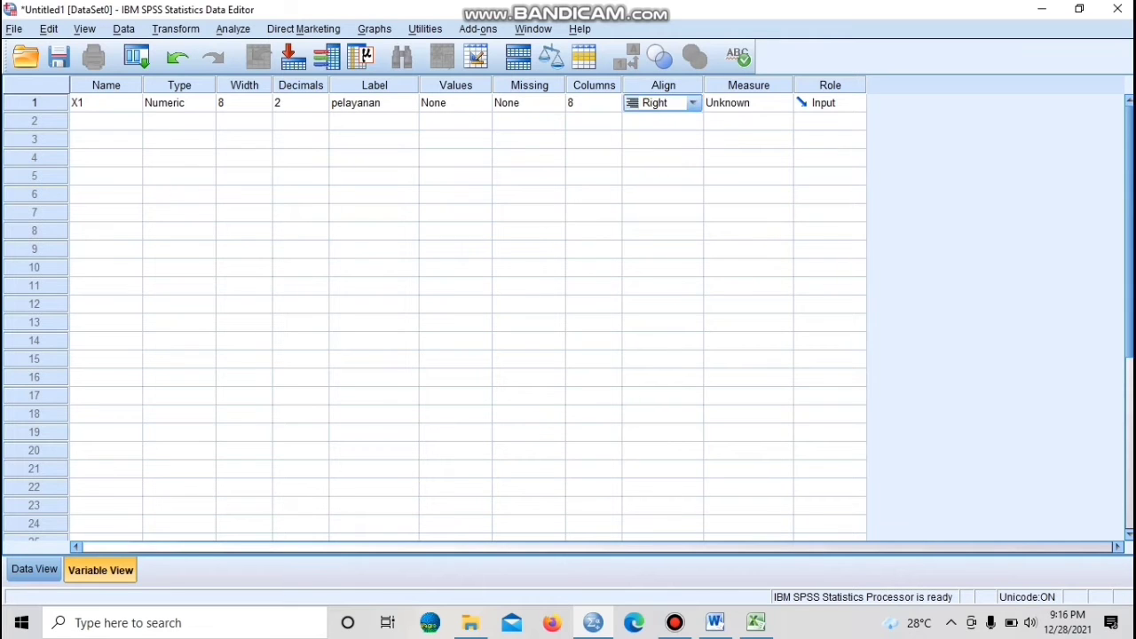
key("Tab")
key("Tab")
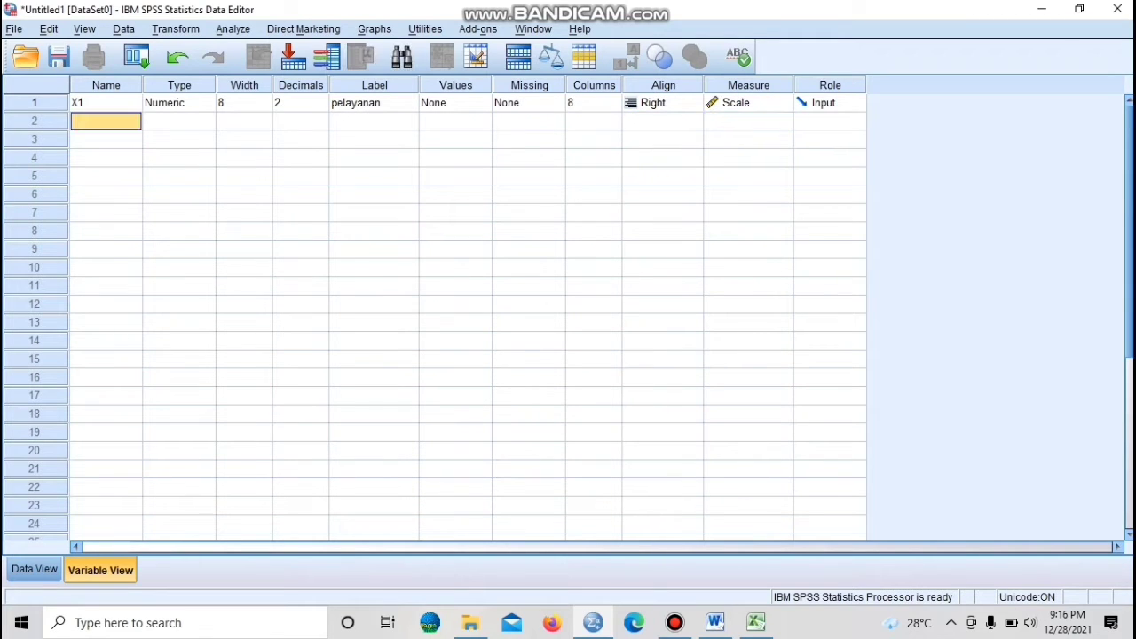
Add a second variable named X2 in the row below X1
type("X2")
key("Tab")
key("Tab")
key("Tab")
key("Tab")
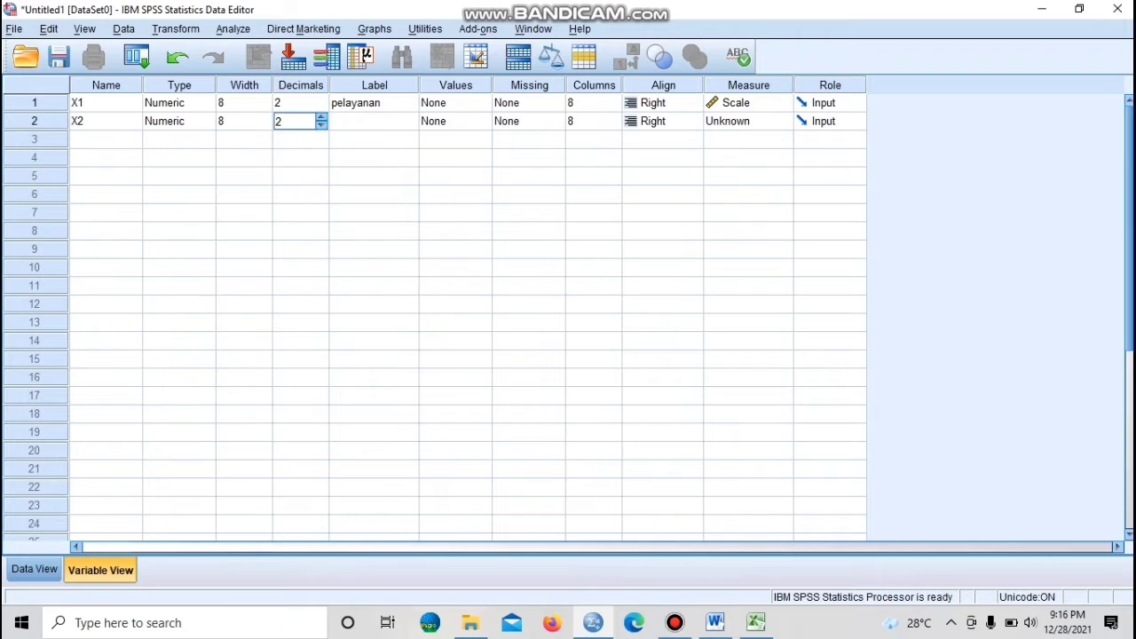
Label variable X2 "produk tabungan" and set its measurement level to Scale
type("produ")
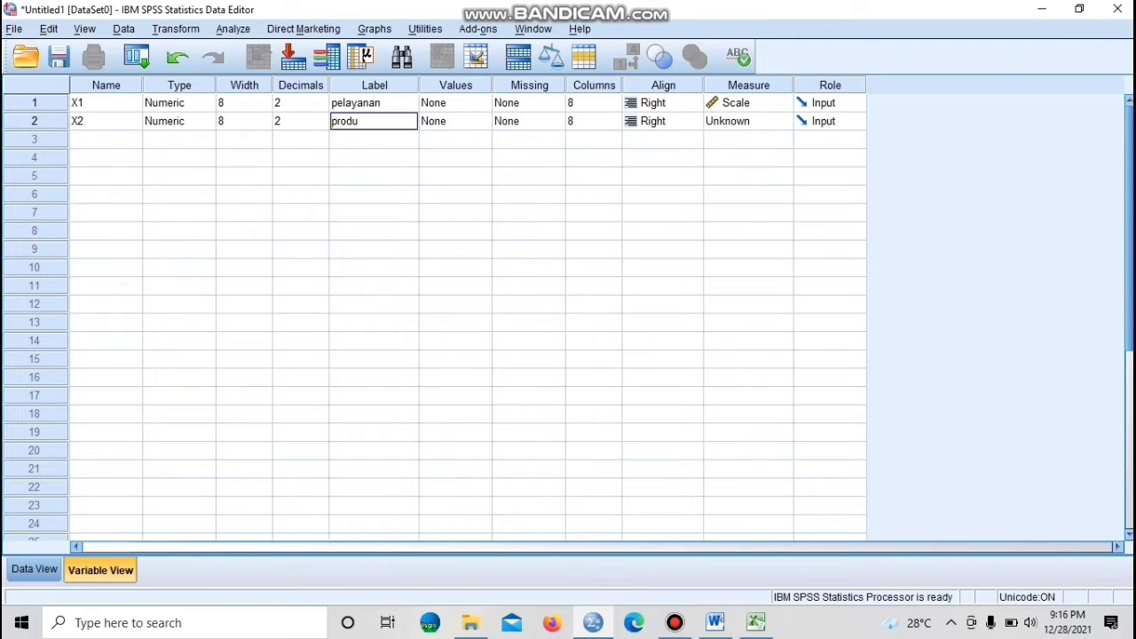
type("k tabungan")
key("Tab")
key("Tab")
key("Tab")
key("Tab")
key("Tab")
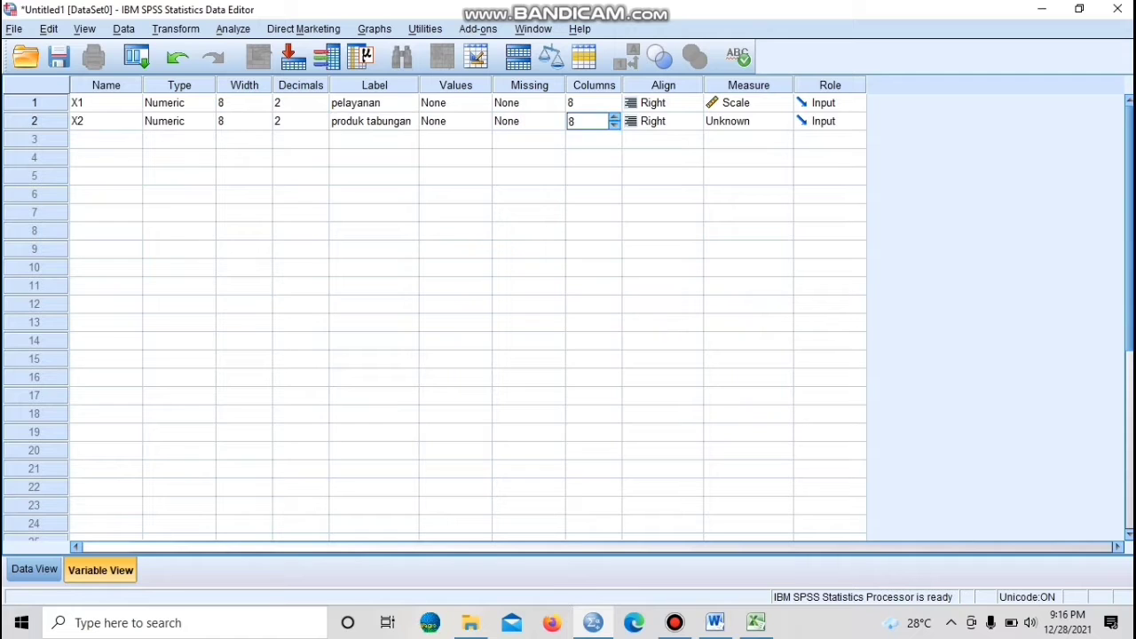
key("Tab")
key("Tab")
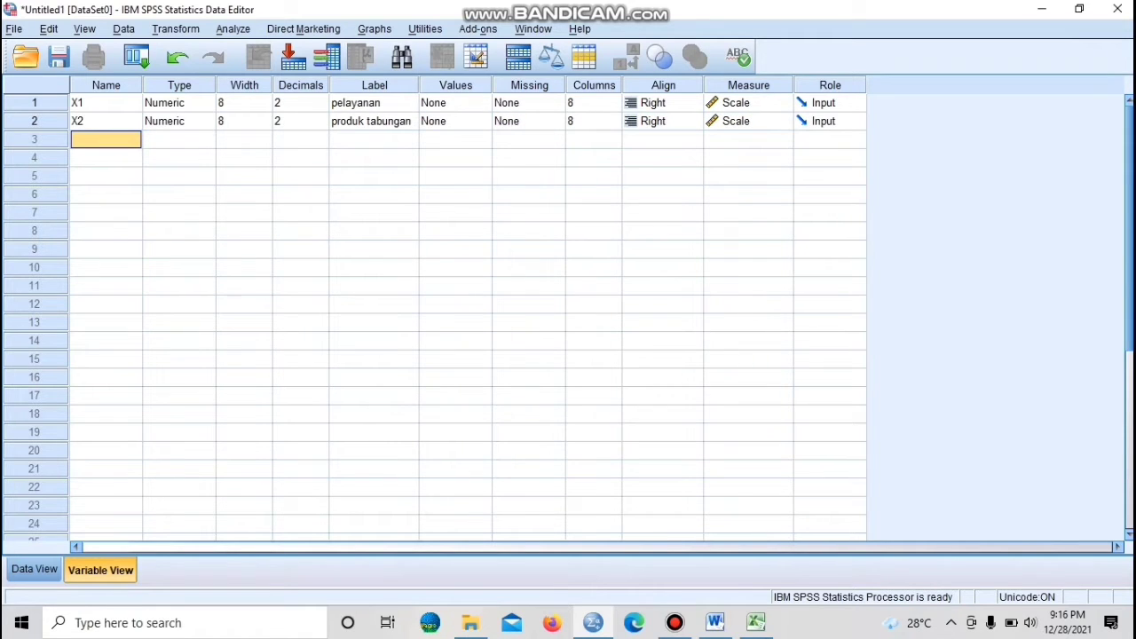
Add a third variable named X3 in the row below X2
type("X3")
key("Tab")
key("Tab")
key("Tab")
key("Tab")
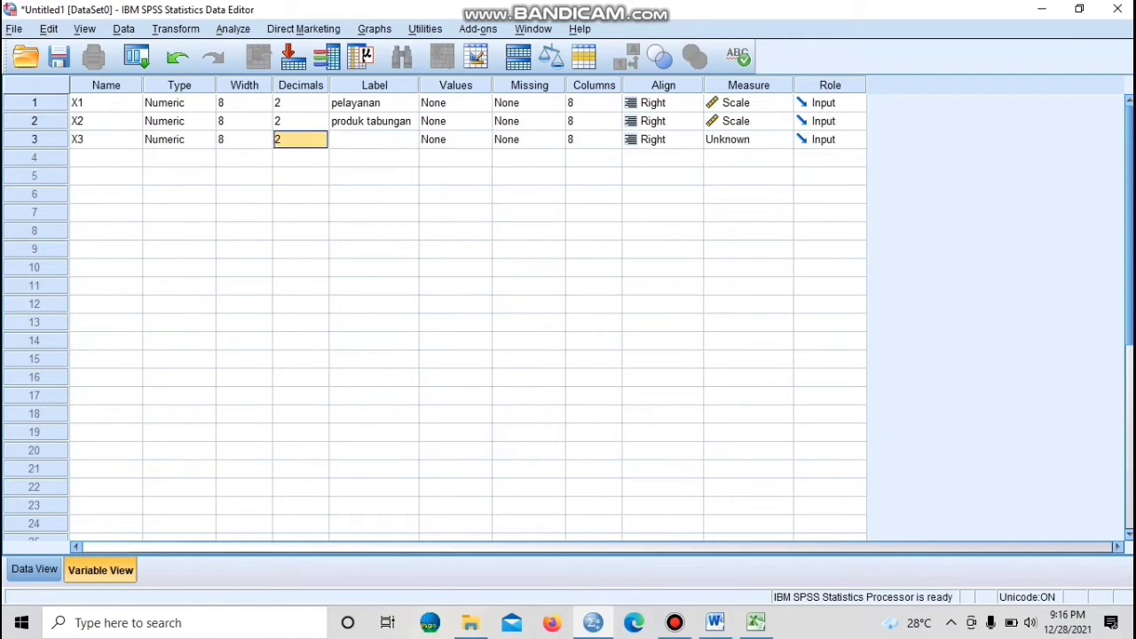
Label variable X3 "bagi hasil" and set its measurement level to Scale
type("bagi")
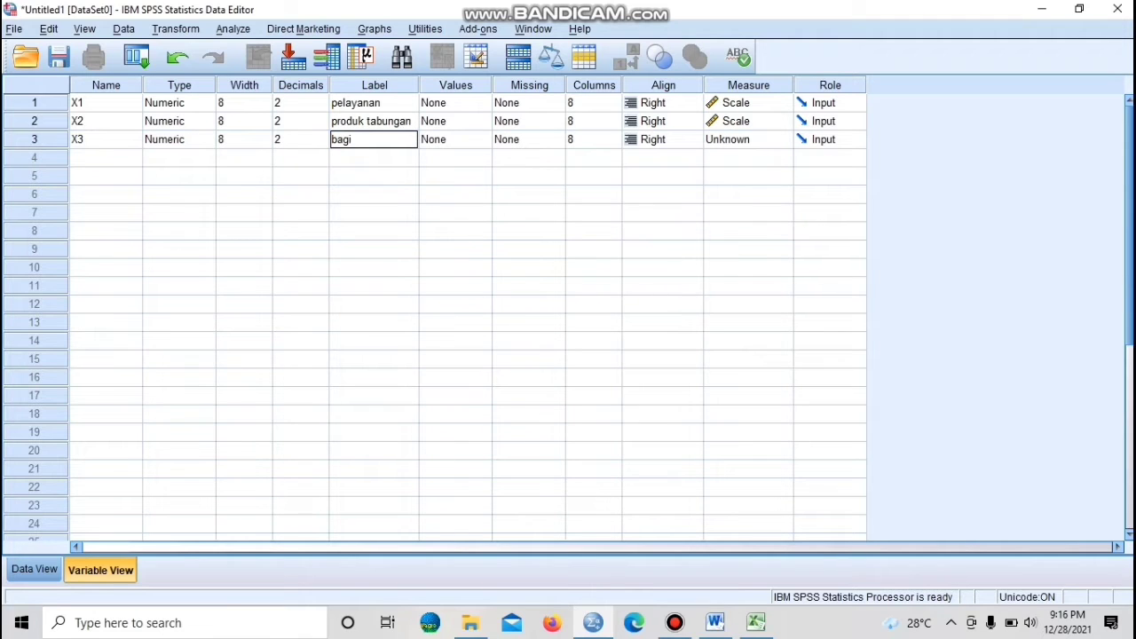
type(" hasil")
key("Tab")
key("Tab")
key("Tab")
key("Tab")
key("Tab")
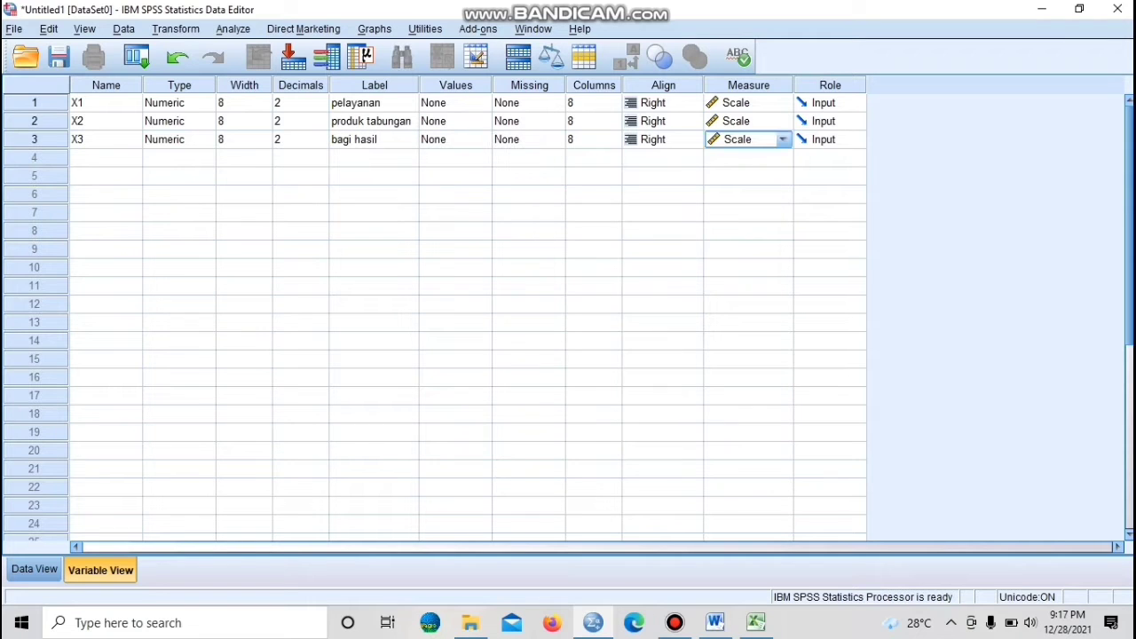
Add a fourth variable named Y in the row below X3
left_click(106, 158)
type("Y")
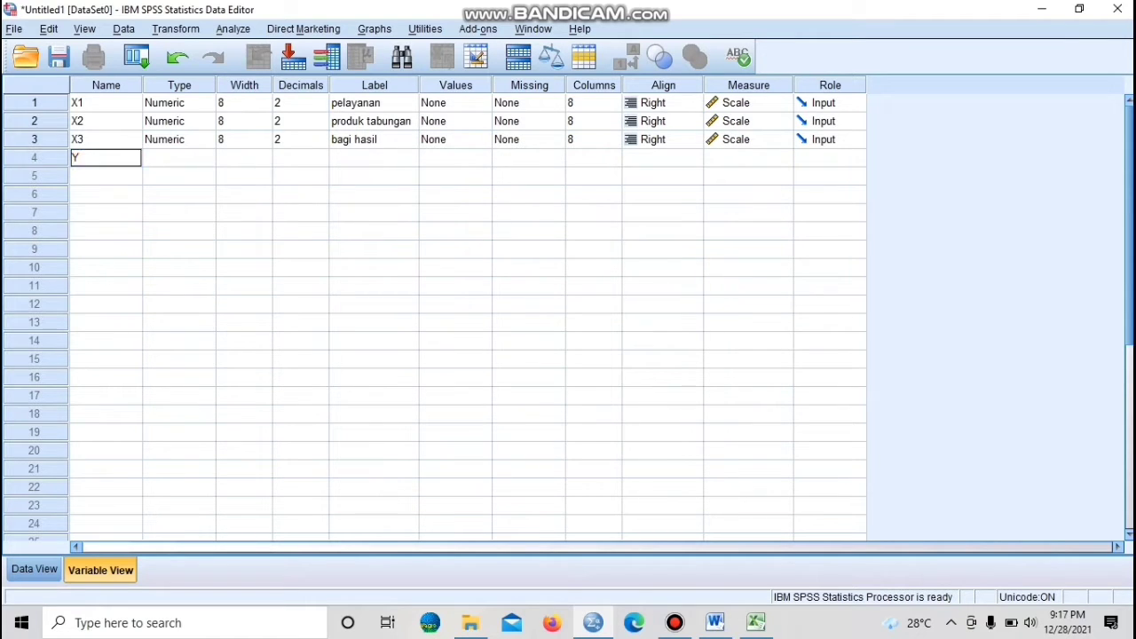
key("Tab")
key("Tab")
key("Tab")
key("Tab")
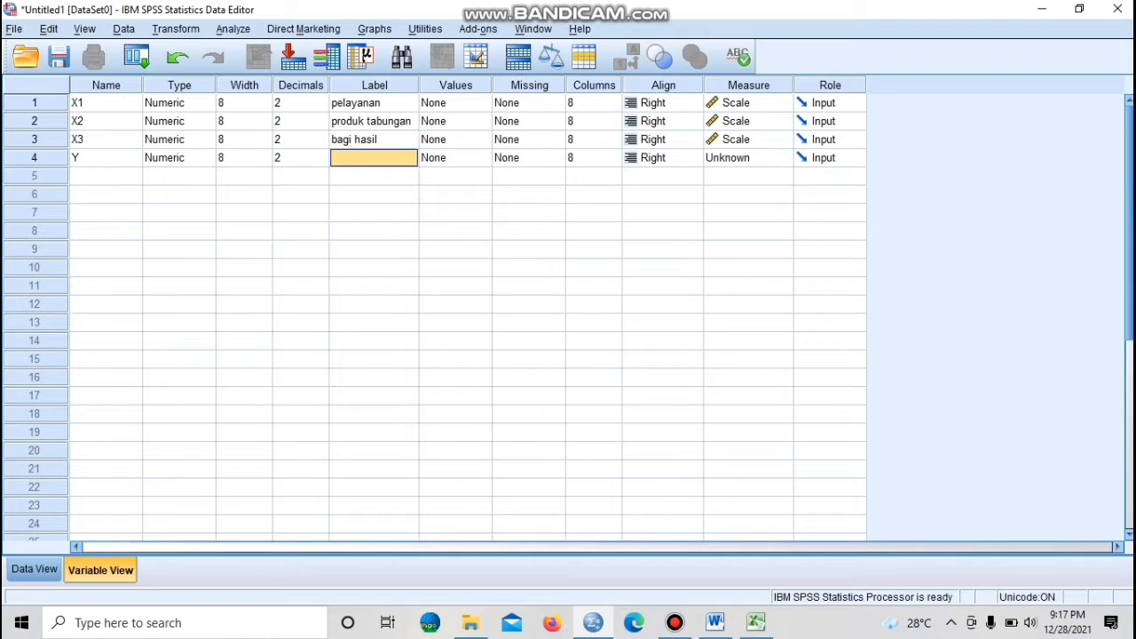
Label variable Y "minat" and set its measurement level to Scale
type("min")
key("Tab")
key("Tab")
key("Tab")
key("Tab")
key("Tab")
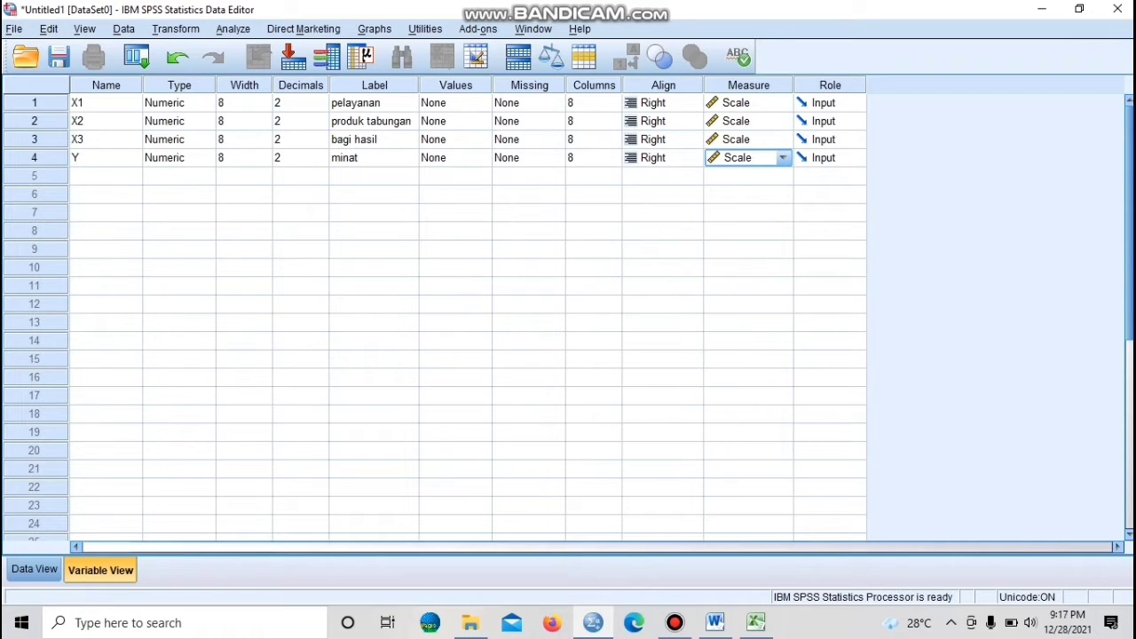
Show the SPSS data grid, switch to Excel and copy the respondents' X1, X2, X3 and Y values in B3:E77
left_click(34, 568)
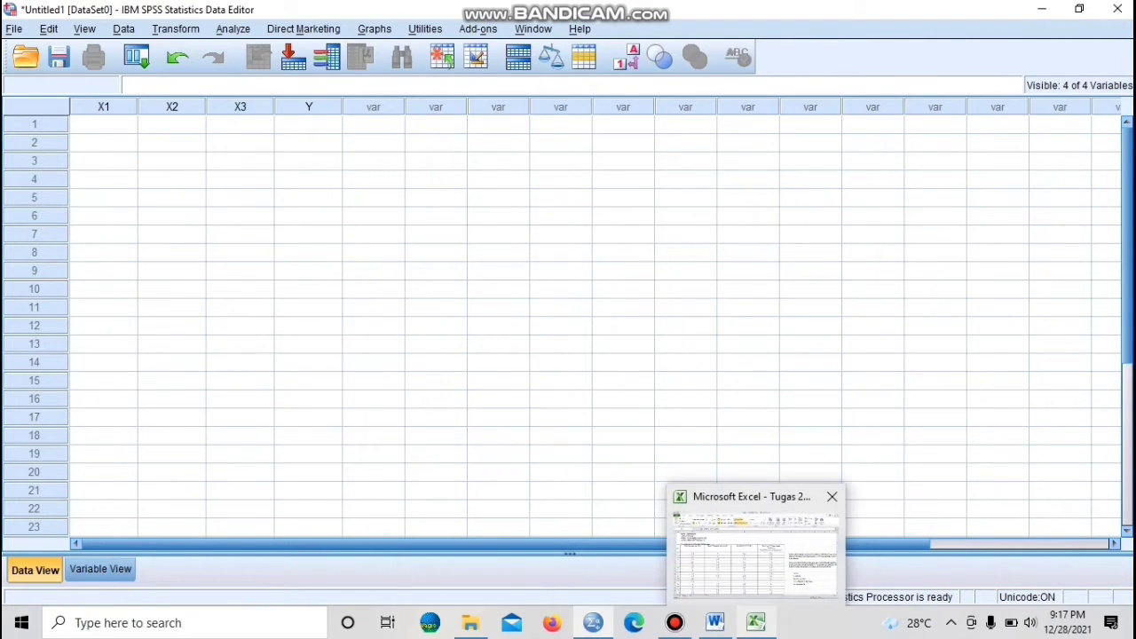
left_click(755, 622)
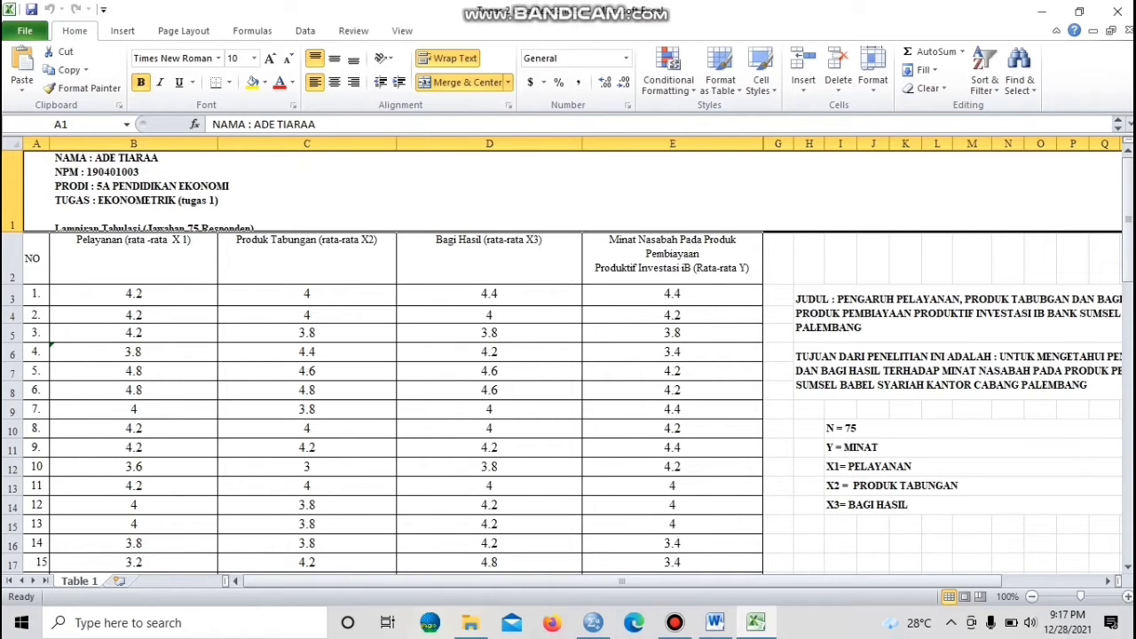
left_click_drag(97, 293, 761, 535)
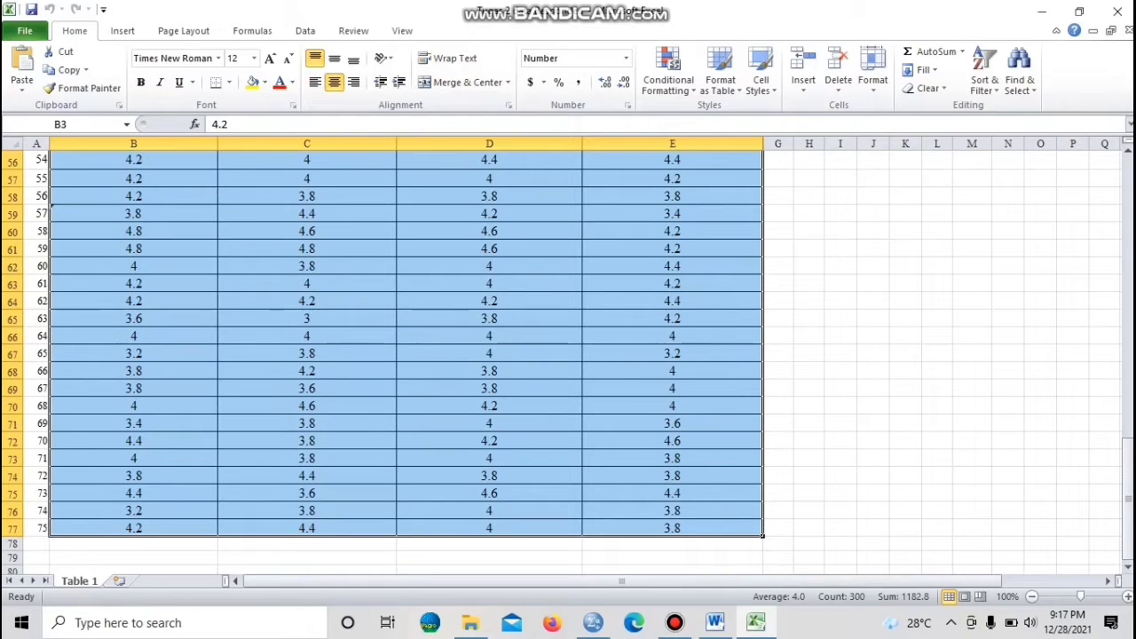
right_click(509, 255)
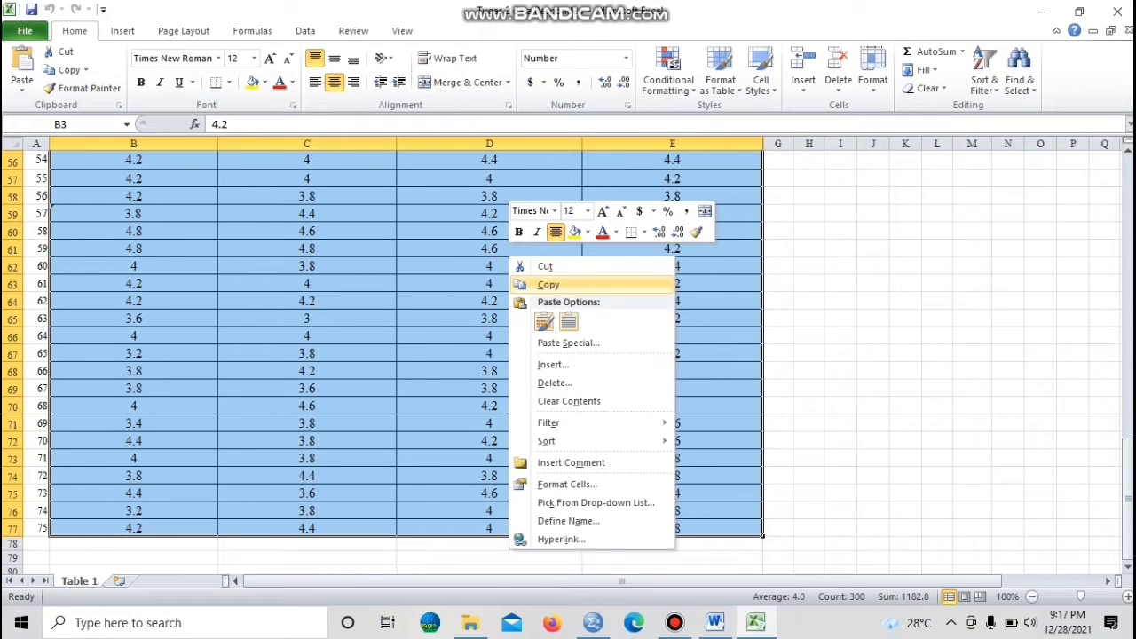
left_click(548, 284)
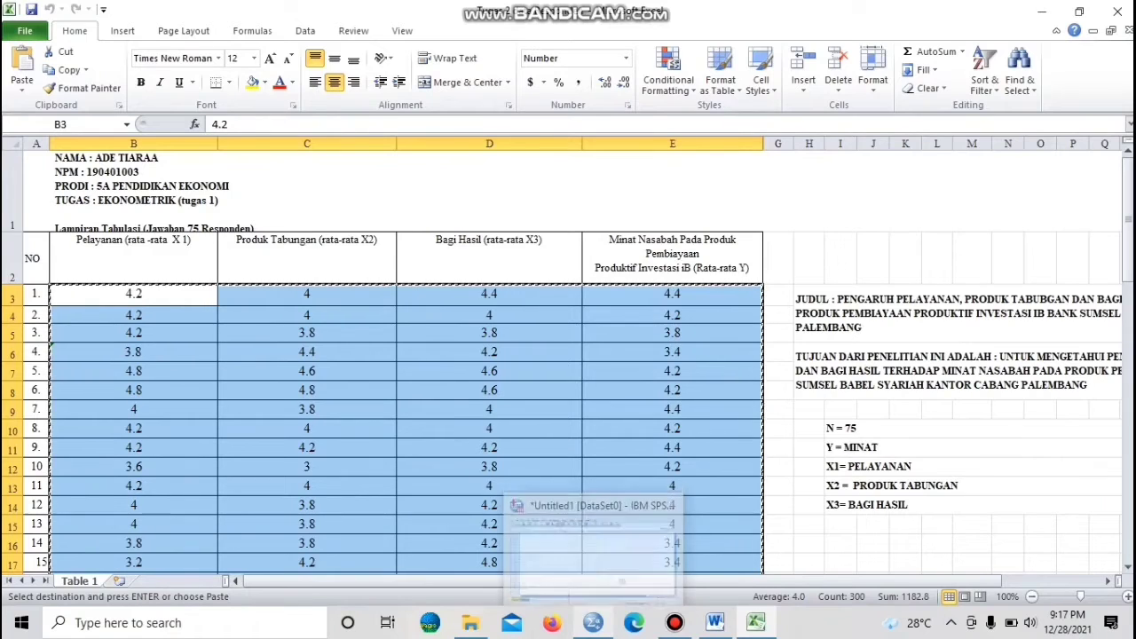
Switch back to SPSS and paste the copied values into the data grid starting at case 1 of X1
left_click(592, 550)
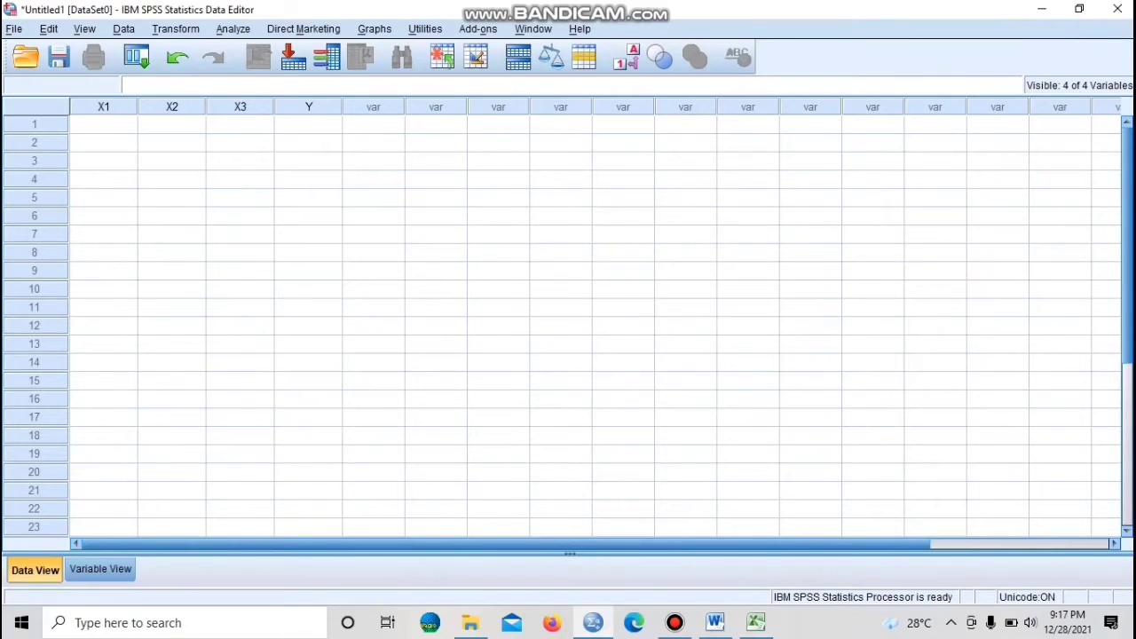
left_click(104, 124)
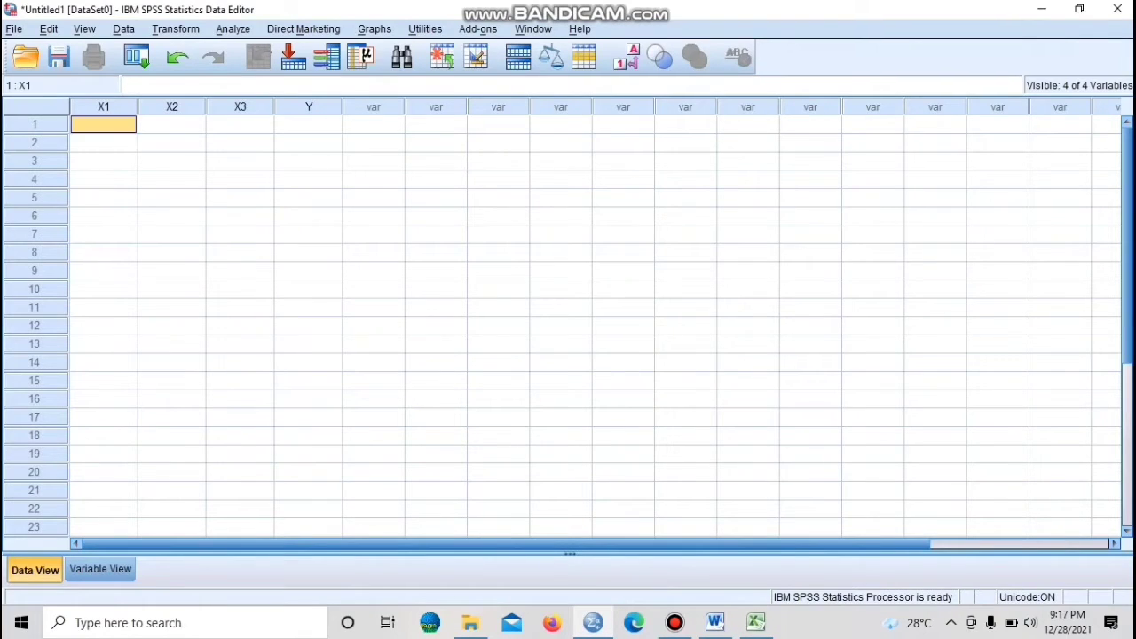
right_click(117, 121)
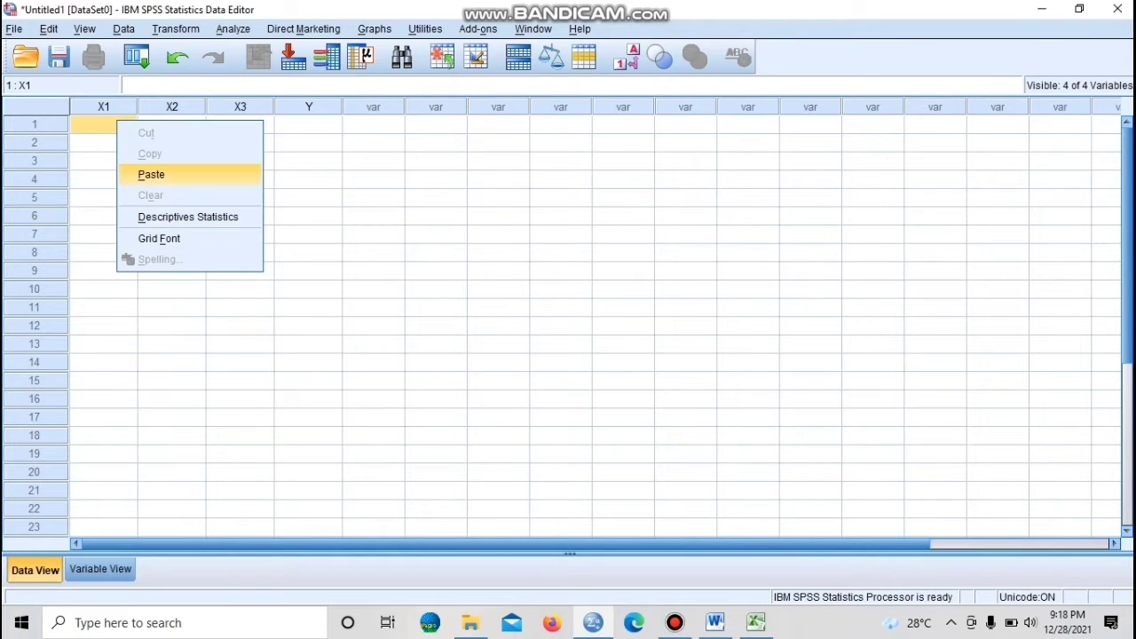
left_click(151, 174)
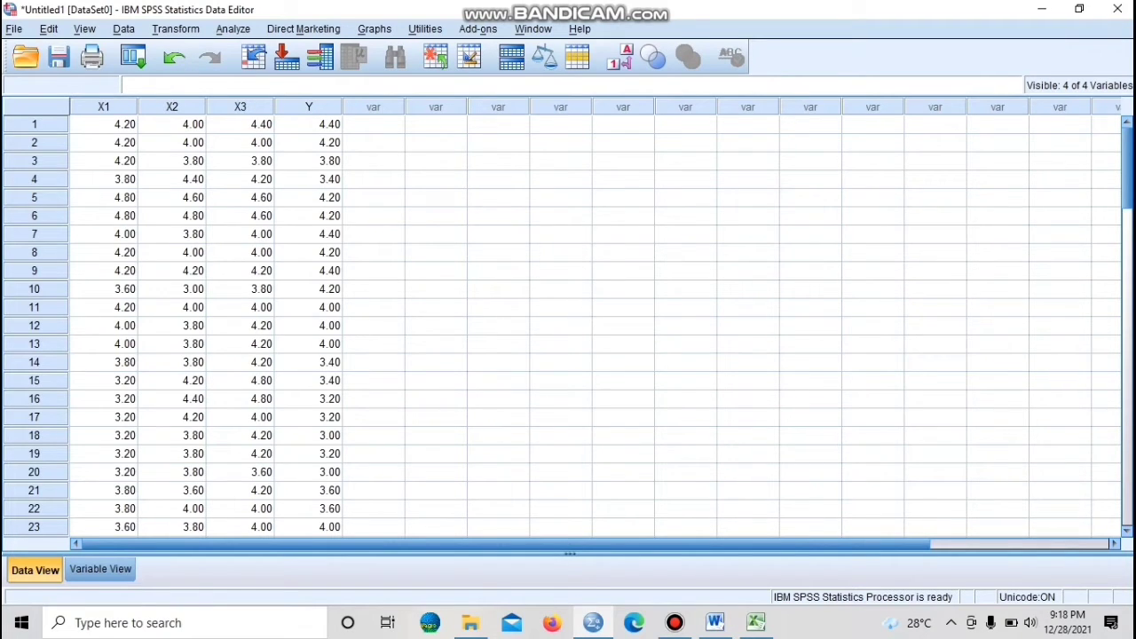
Set up a Linear Regression analysis with minat [Y] as the dependent variable
key("alt+a")
key("Down")
key("Down")
key("Down")
key("Down")
key("Down")
key("Down")
key("Down")
key("Down")
key("Down")
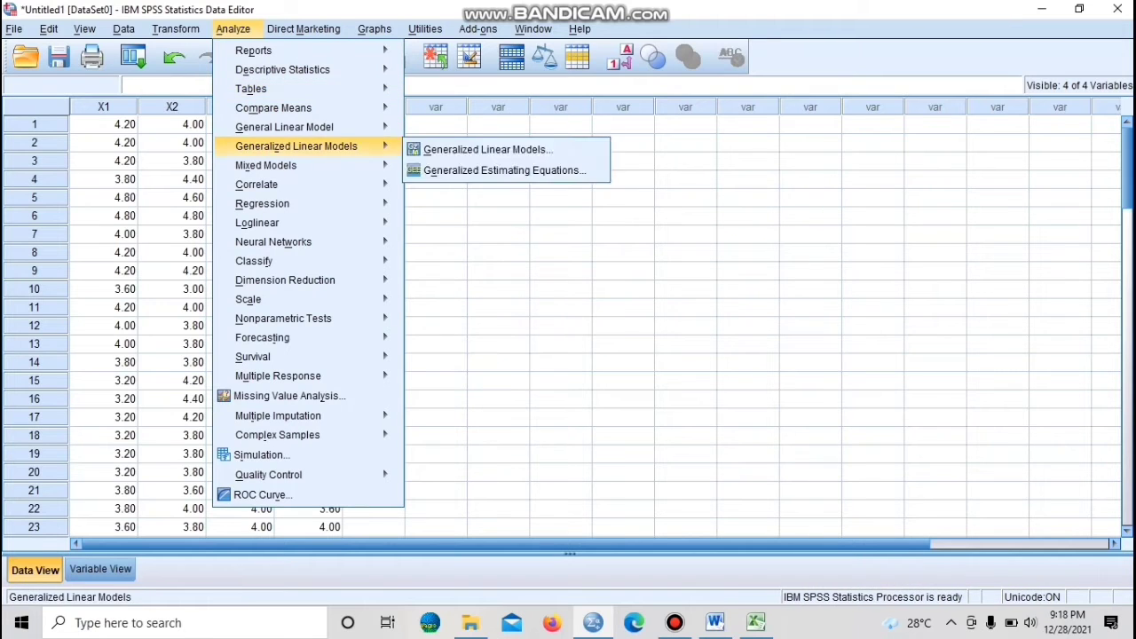
key("Right")
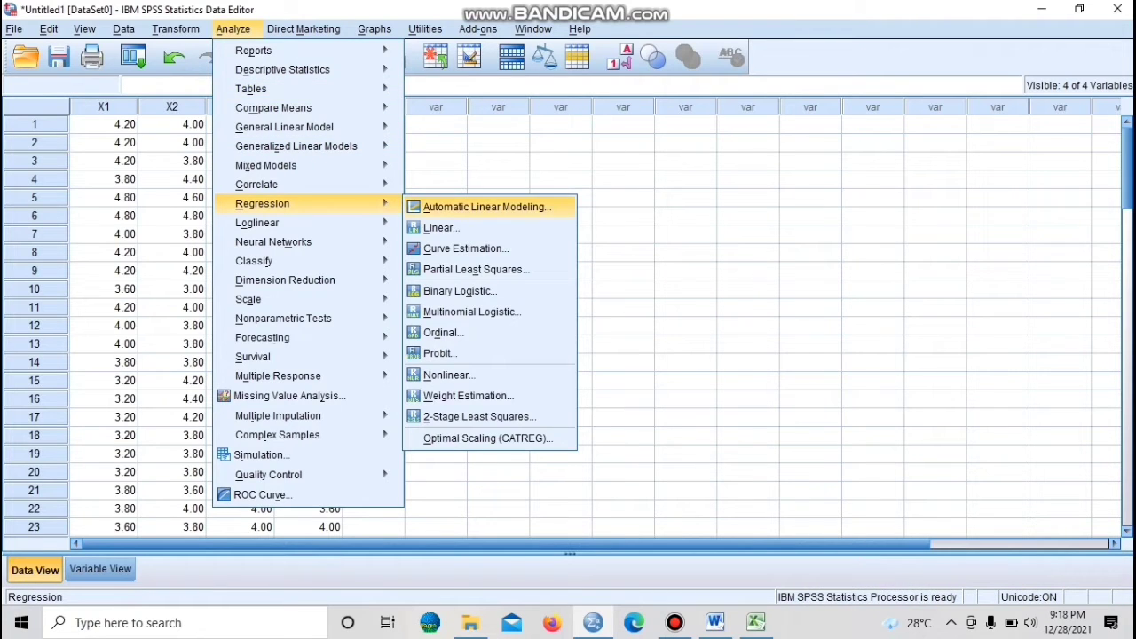
key("Down")
key("Return")
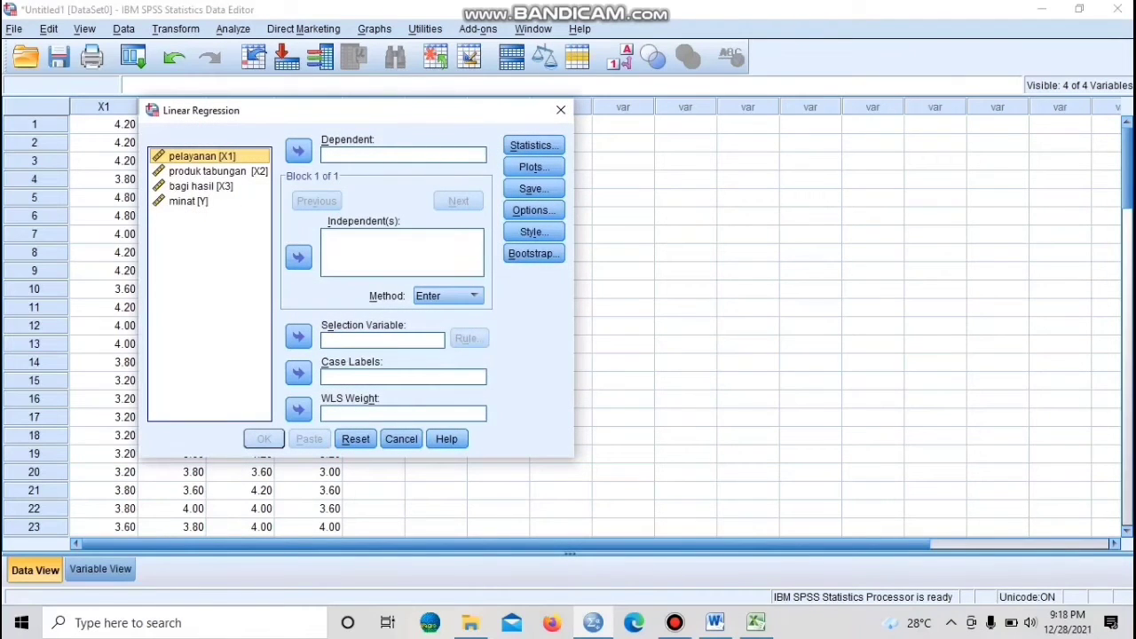
left_click(189, 201)
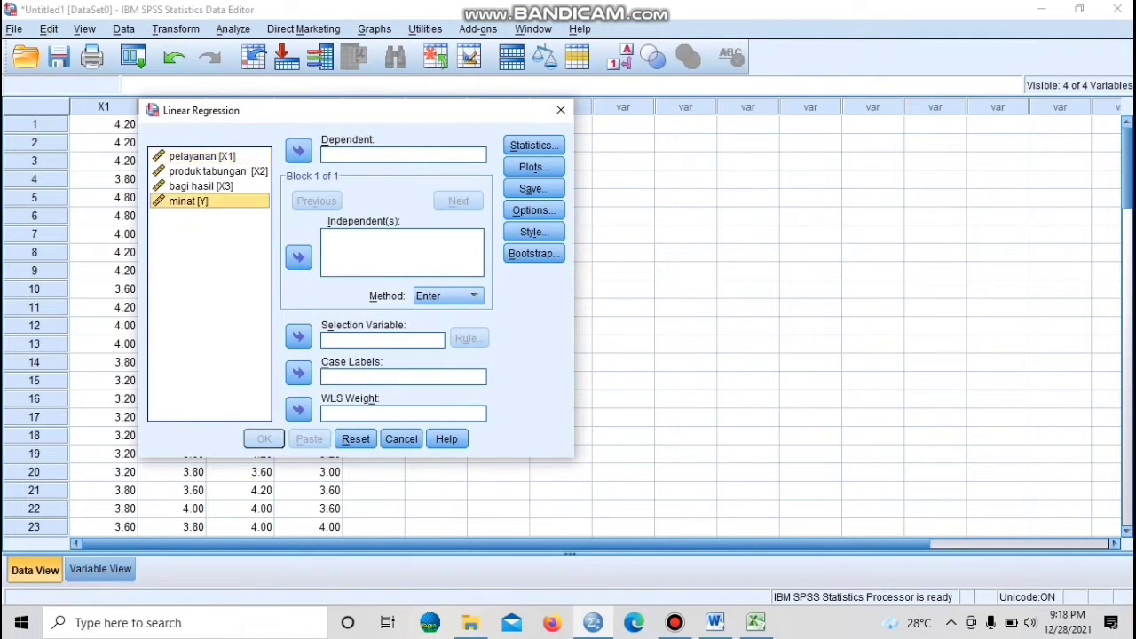
left_click(298, 151)
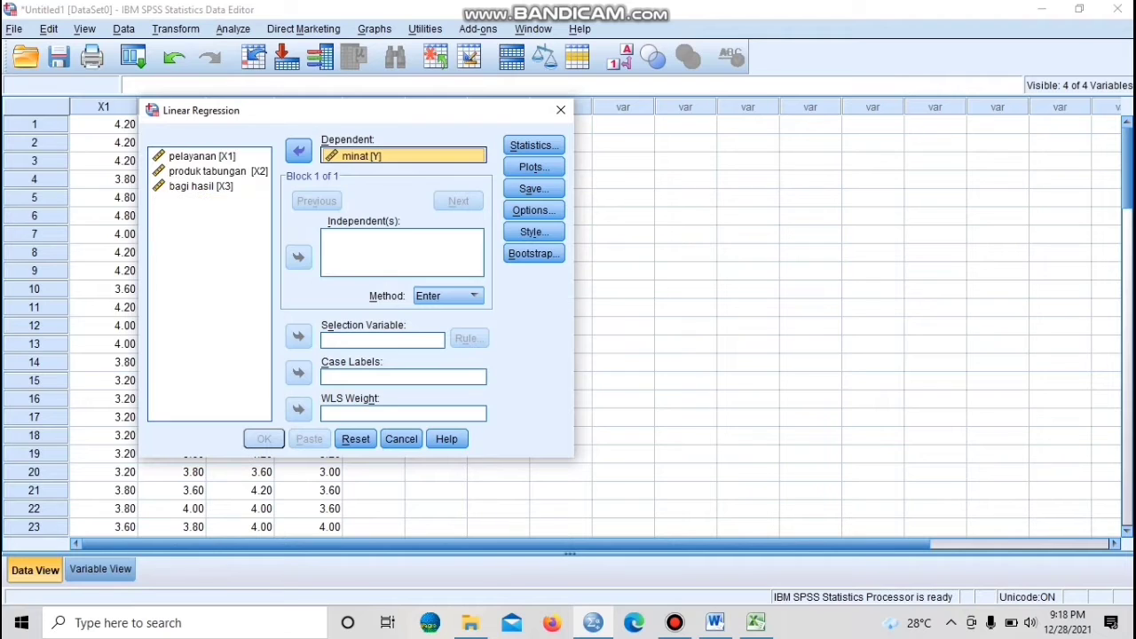
Add pelayanan [X1], produk tabungan [X2] and bagi hasil [X3] as the independent variables of the regression
left_click(203, 156)
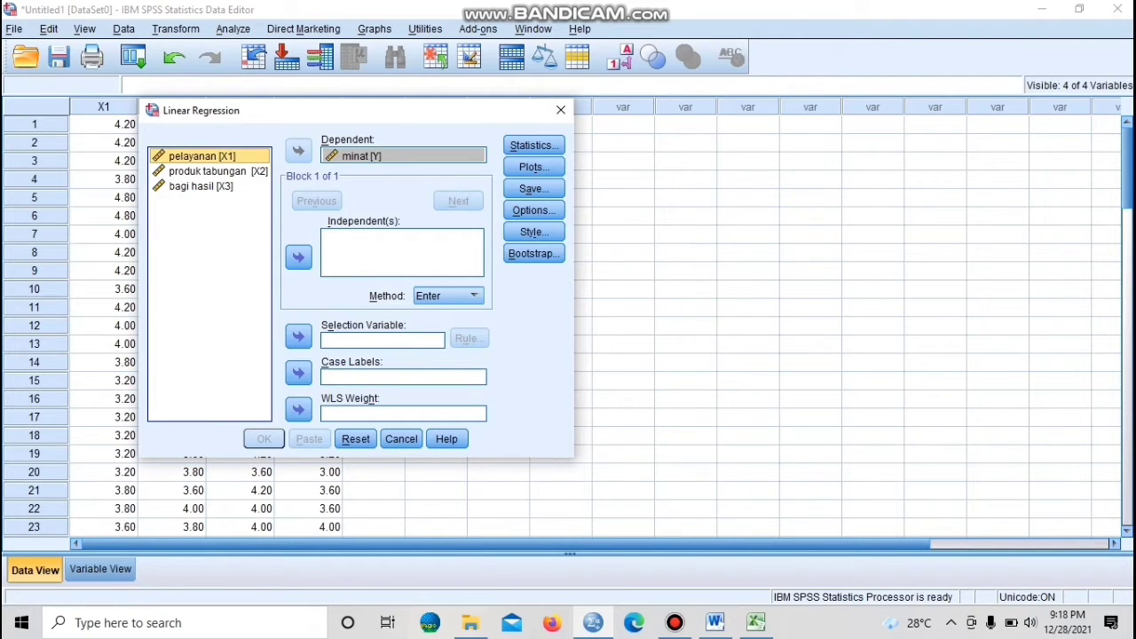
key("shift+Down")
key("shift+Down")
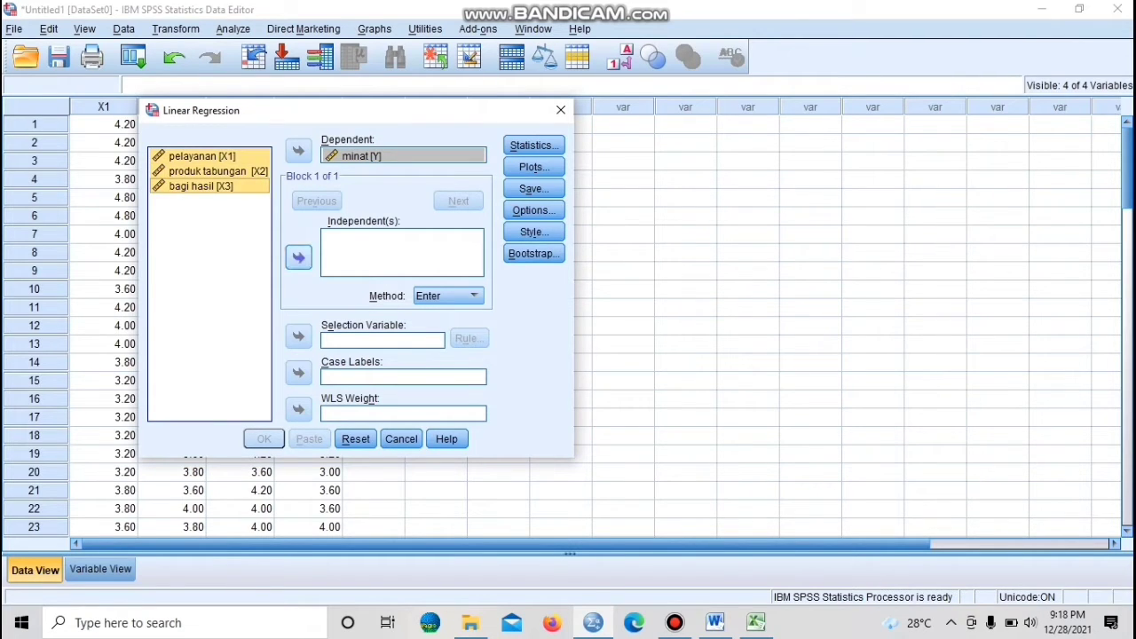
left_click(298, 258)
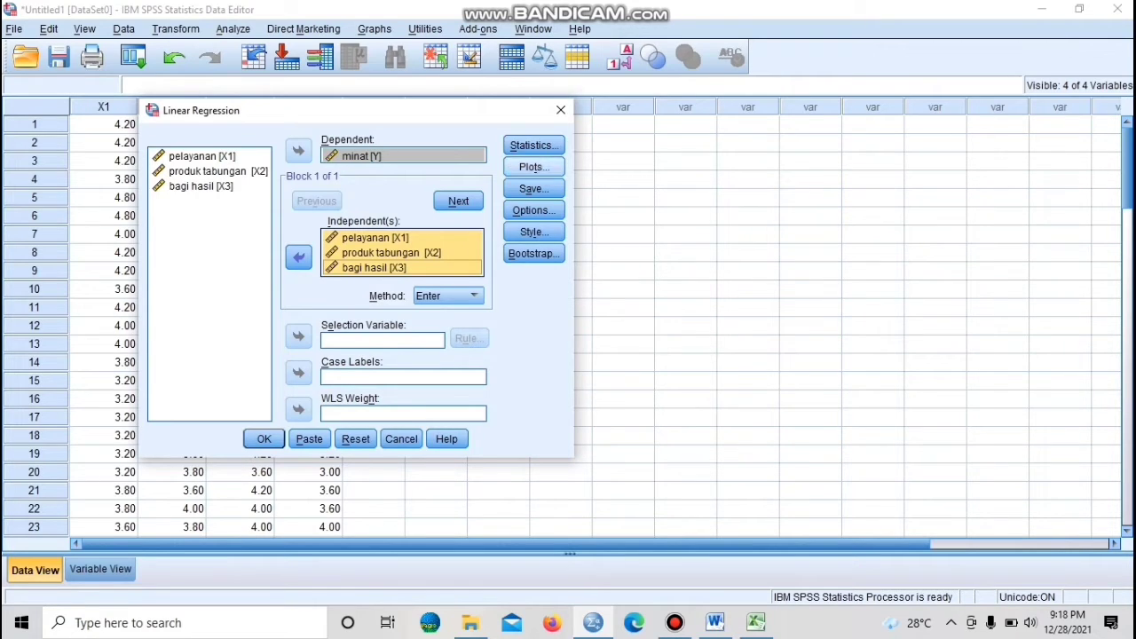
Include Collinearity diagnostics in the regression statistics and run the analysis
left_click(533, 145)
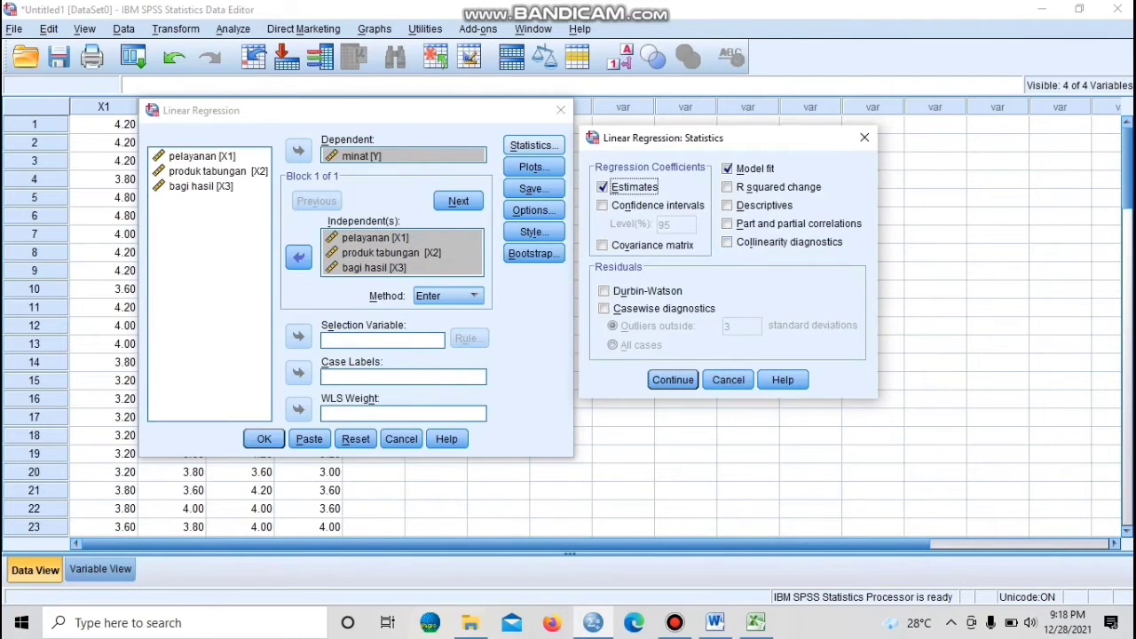
left_click(728, 242)
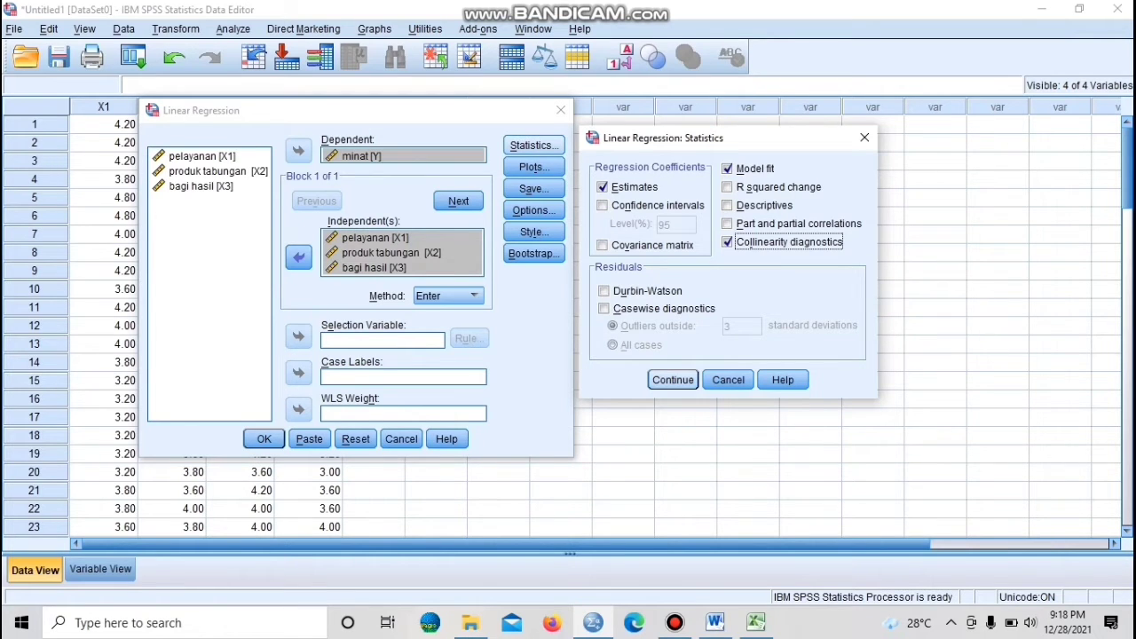
left_click(671, 379)
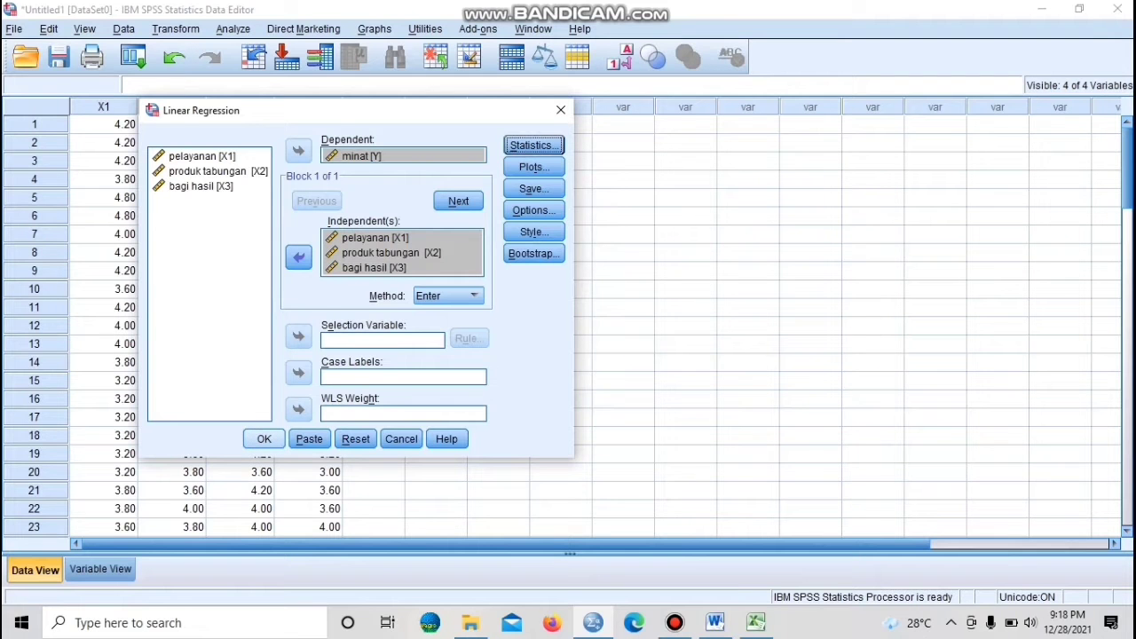
left_click(263, 439)
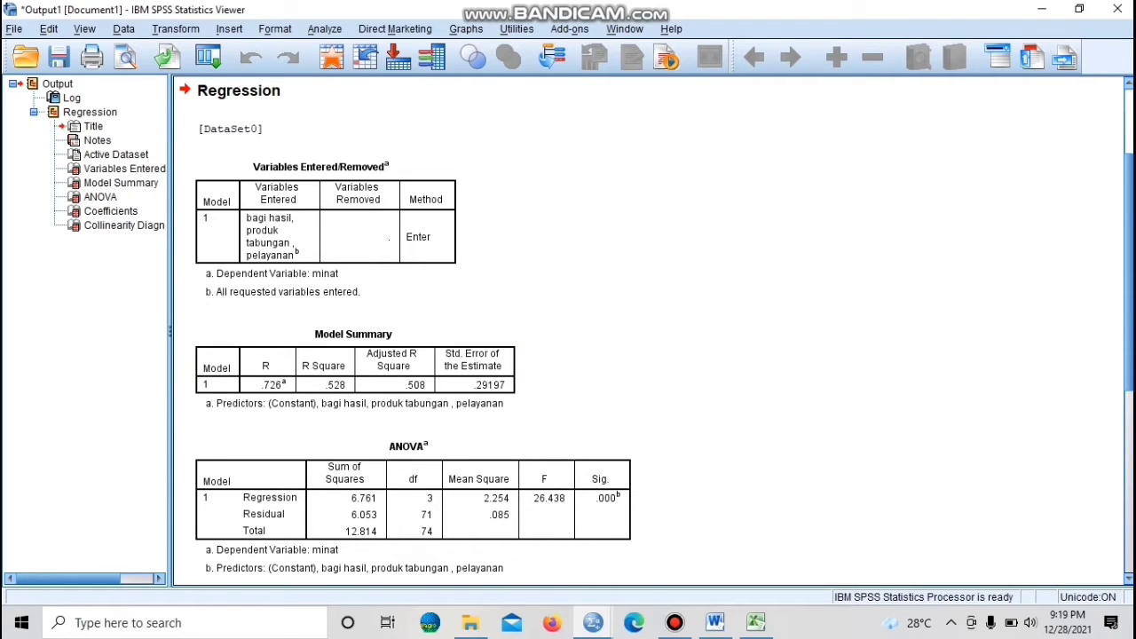
Copy the Coefficients table from the regression output
scroll(656, 328, "down", 3)
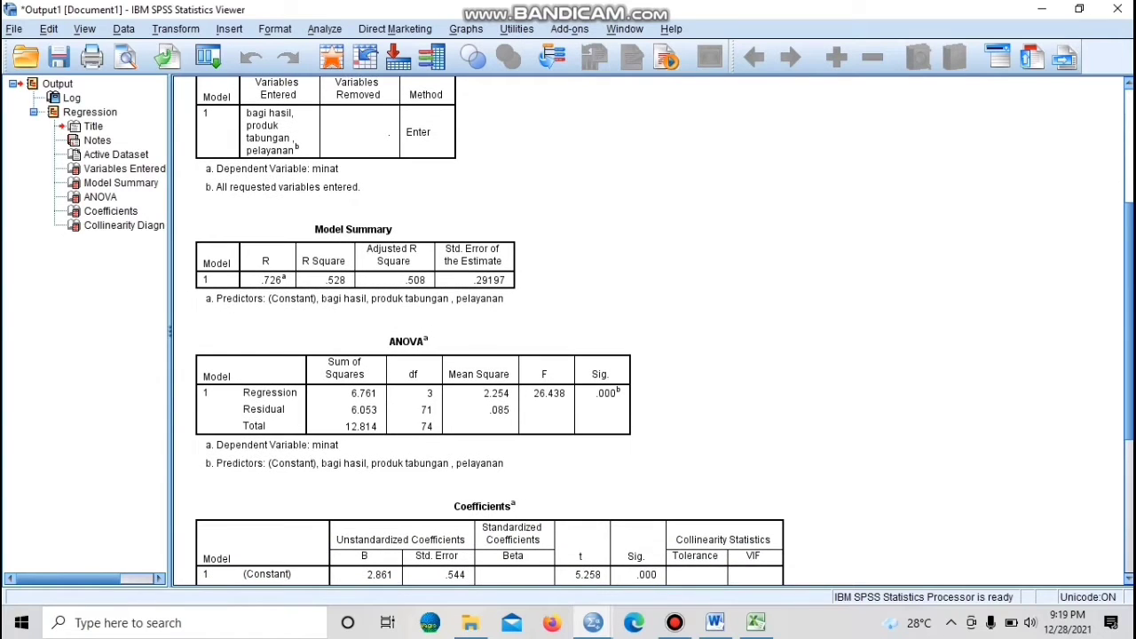
scroll(656, 327, "down", 6)
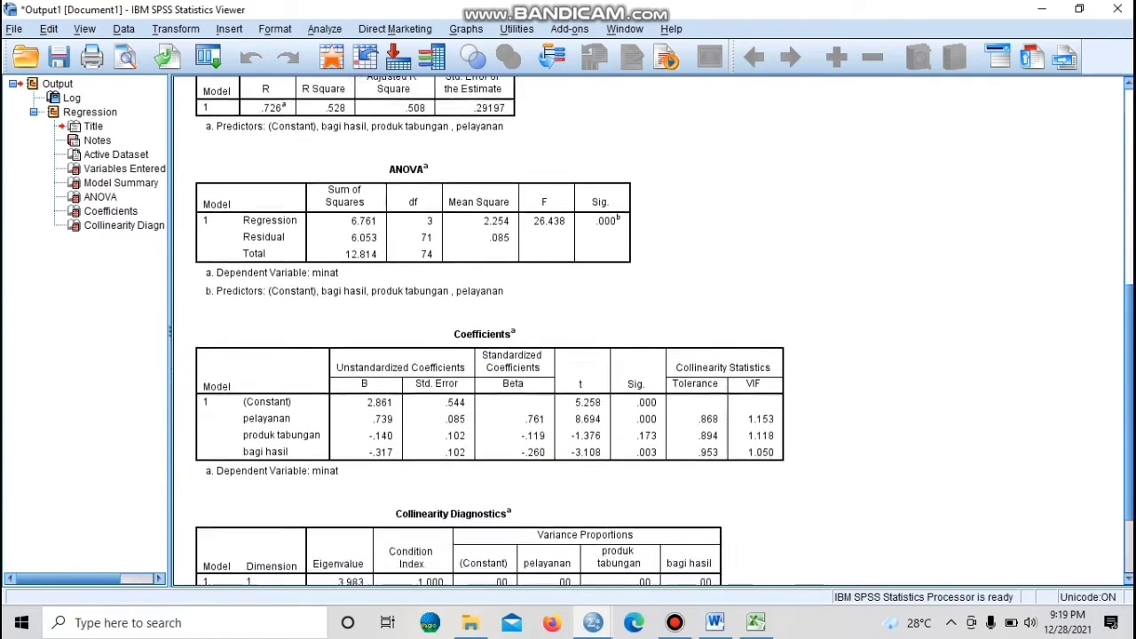
left_click_drag(1129, 428, 1129, 425)
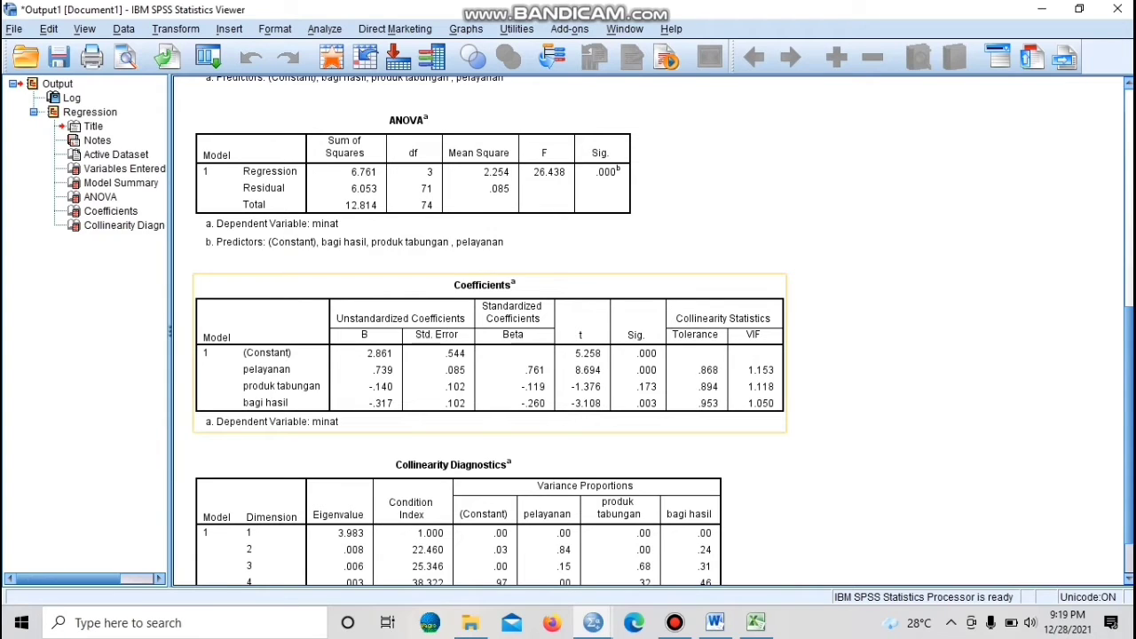
left_click(562, 339)
right_click(562, 339)
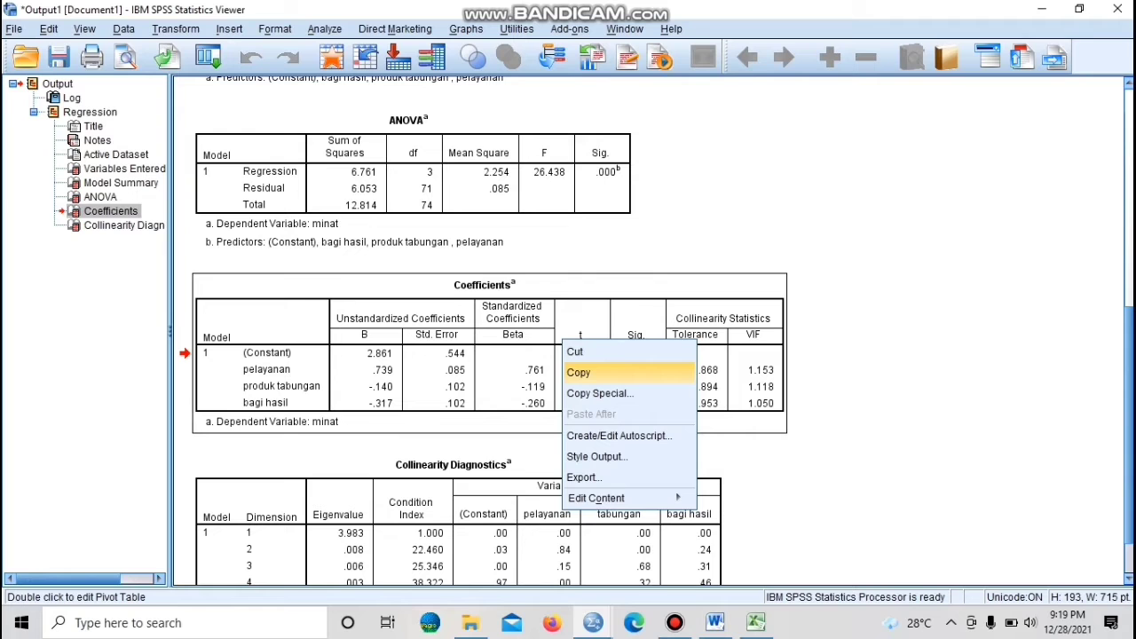
left_click(578, 372)
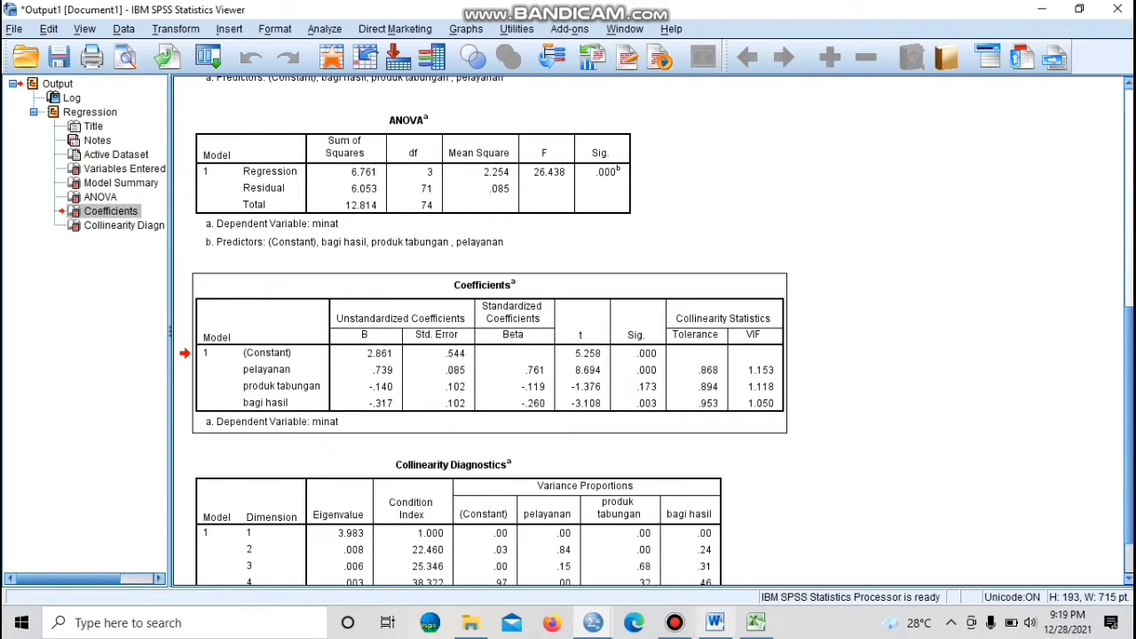
Switch to the Word document Konsep Dasar SPSS and paste the copied table below the VIF criteria under "Pengambilan Keputusan"
mouse_move(715, 622)
mouse_move(714, 541)
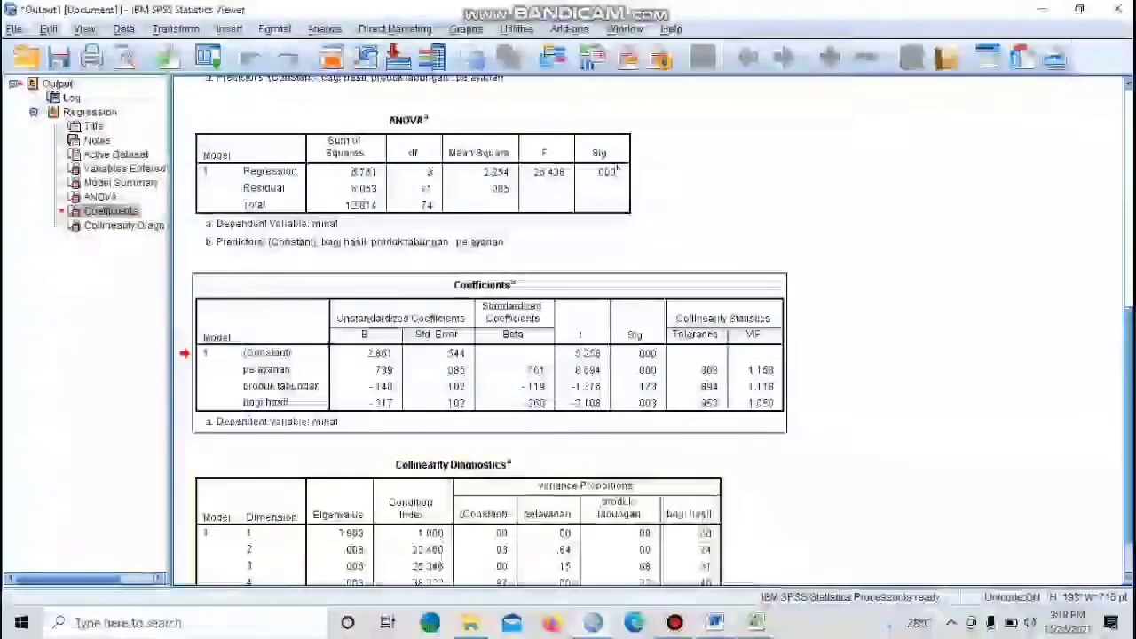
left_click(717, 546)
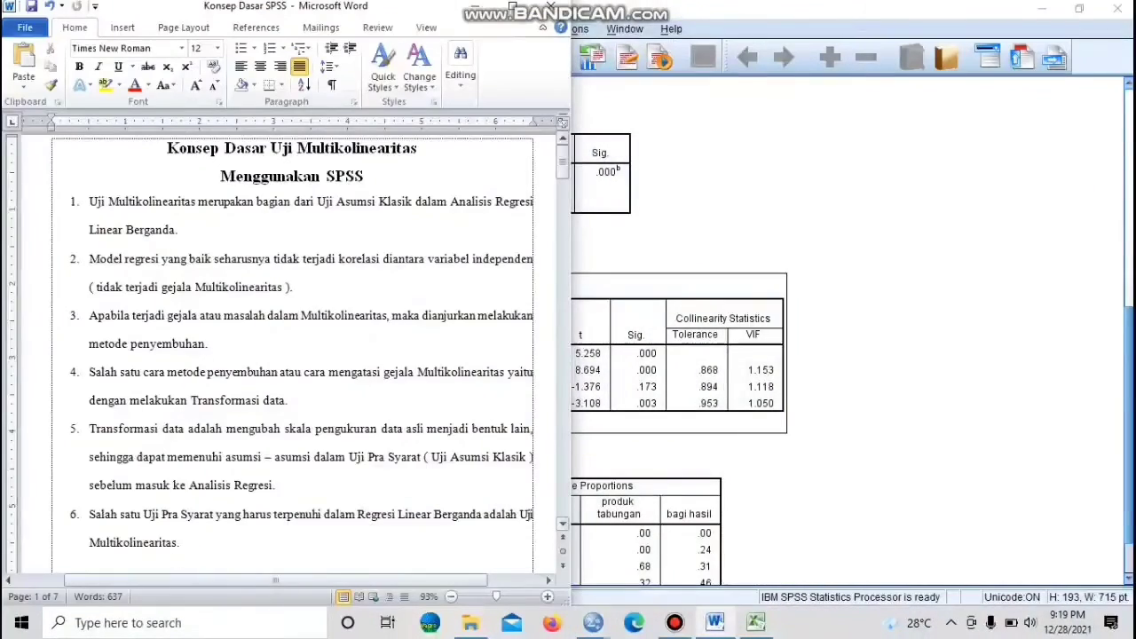
scroll(292, 355, "down", 10)
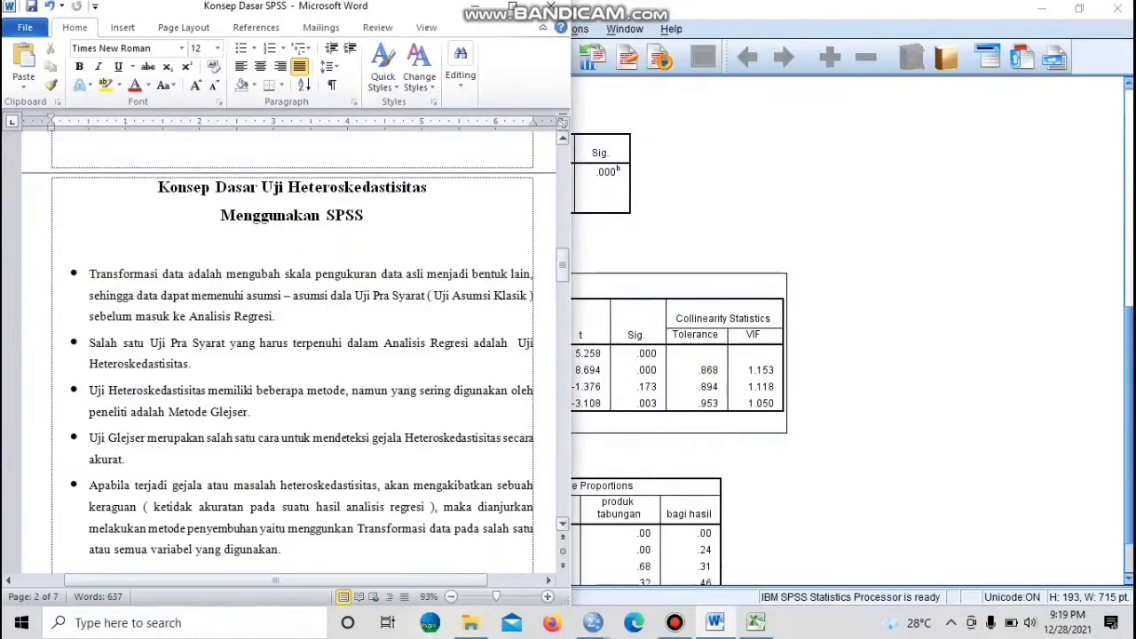
left_click(563, 226)
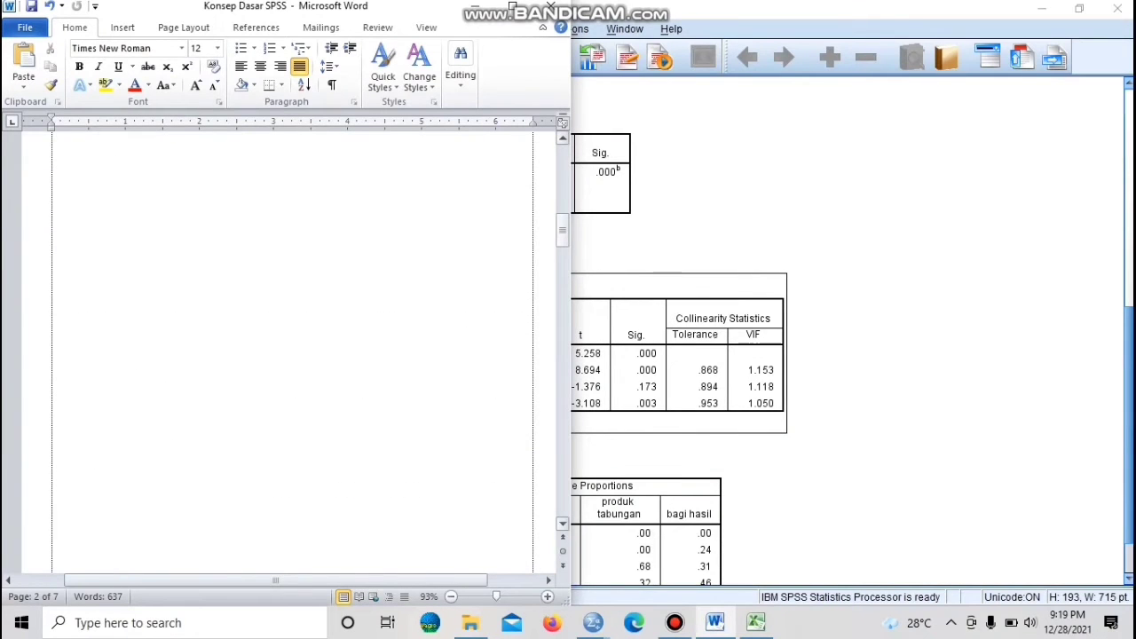
left_click_drag(562, 228, 563, 212)
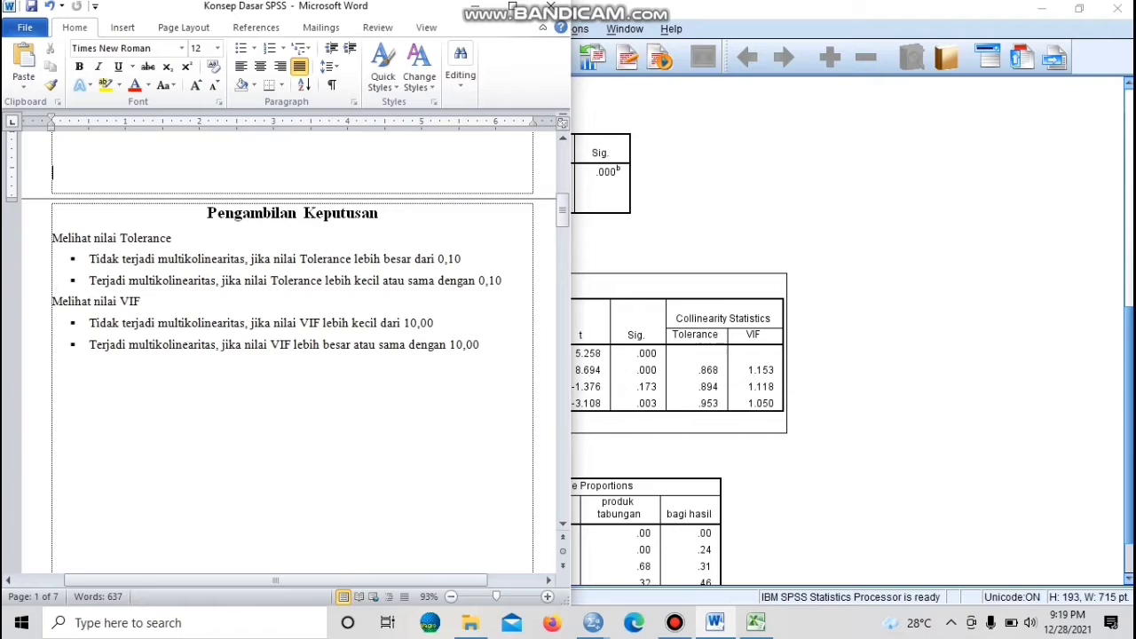
left_click(198, 259)
left_click(173, 238)
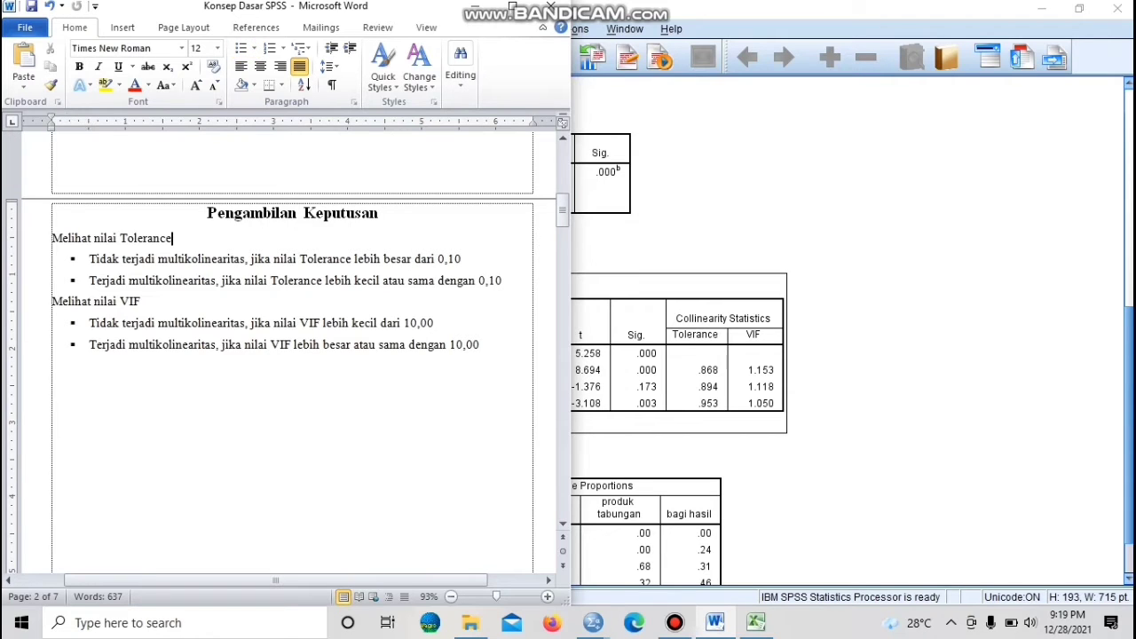
left_click(53, 388)
key("ctrl+v")
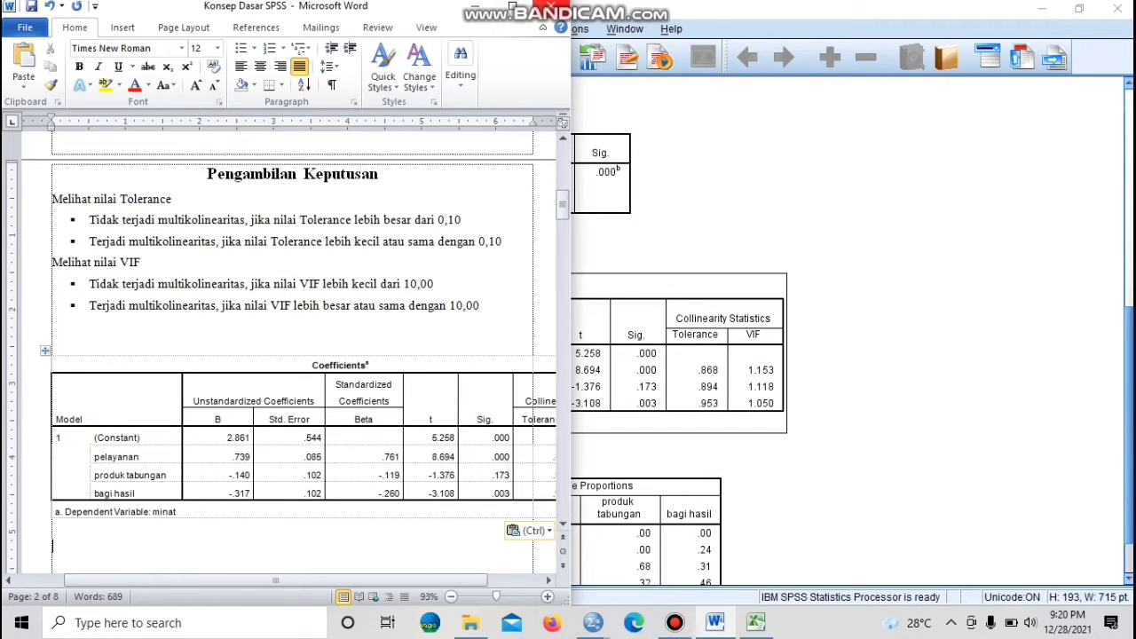
Maximize the Word window and shrink the pasted Coefficients table to fit within the page margins
left_click(513, 6)
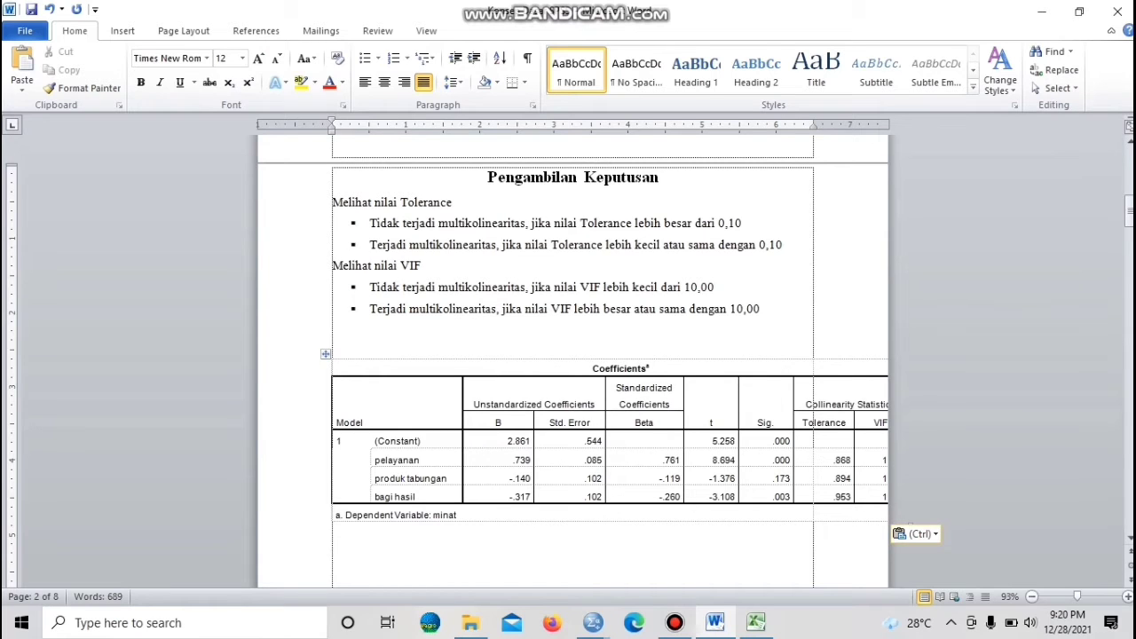
left_click(903, 481)
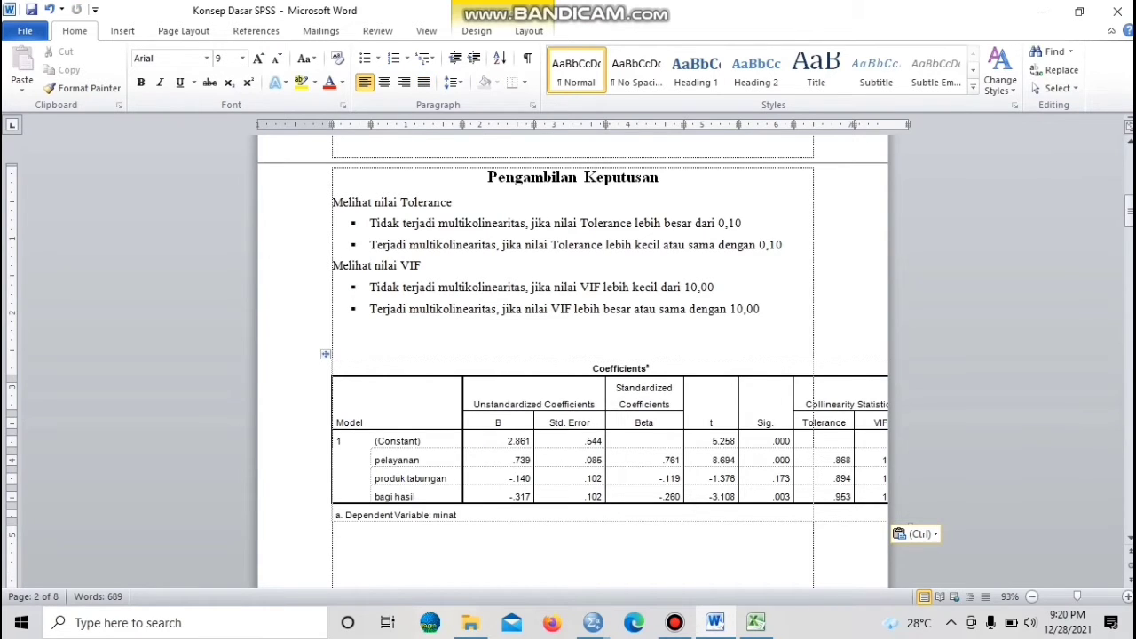
left_click_drag(911, 523, 810, 530)
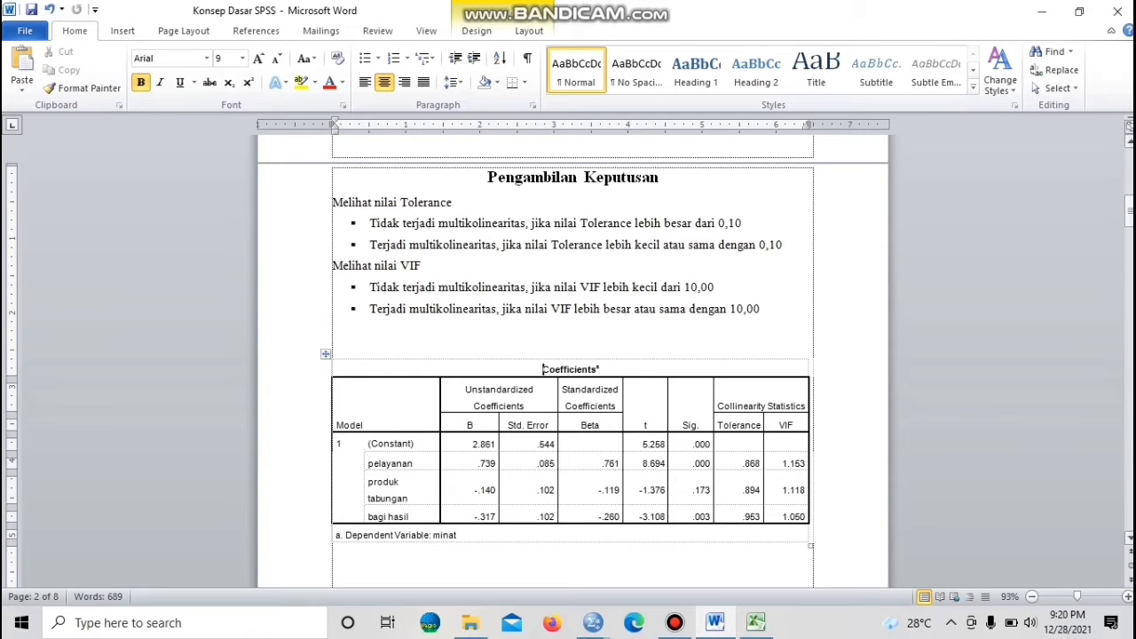
Below the Coefficients table, write "Interpretasi :" and, on a new line, "Berdasarkan output diatas maka dapat kita simpulkan :"
scroll(572, 355, "down", 3)
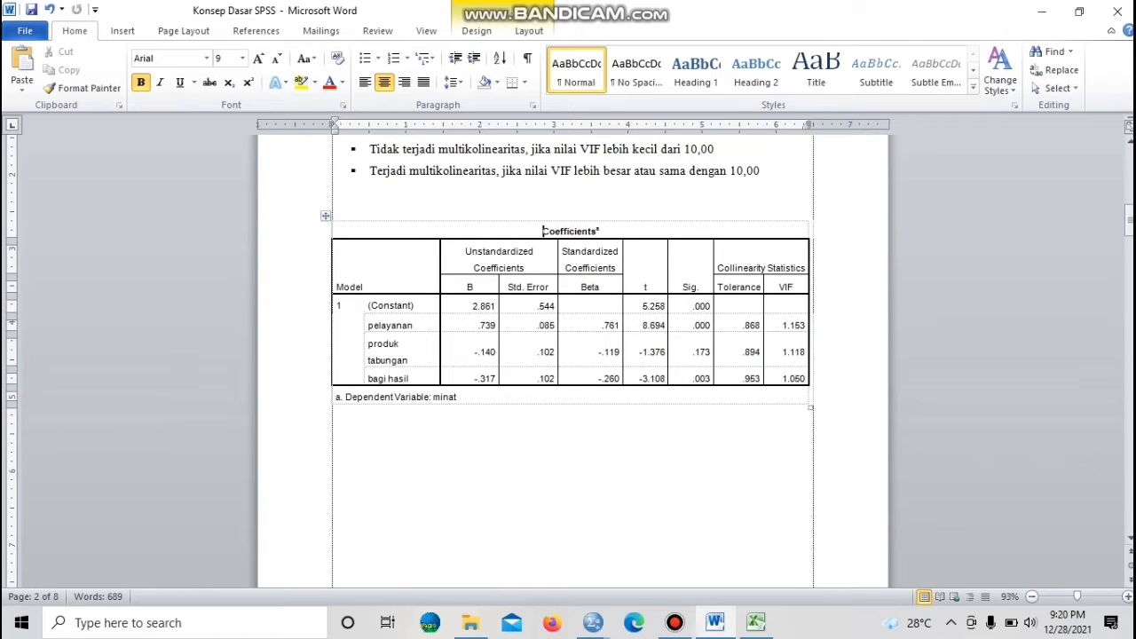
left_click(533, 435)
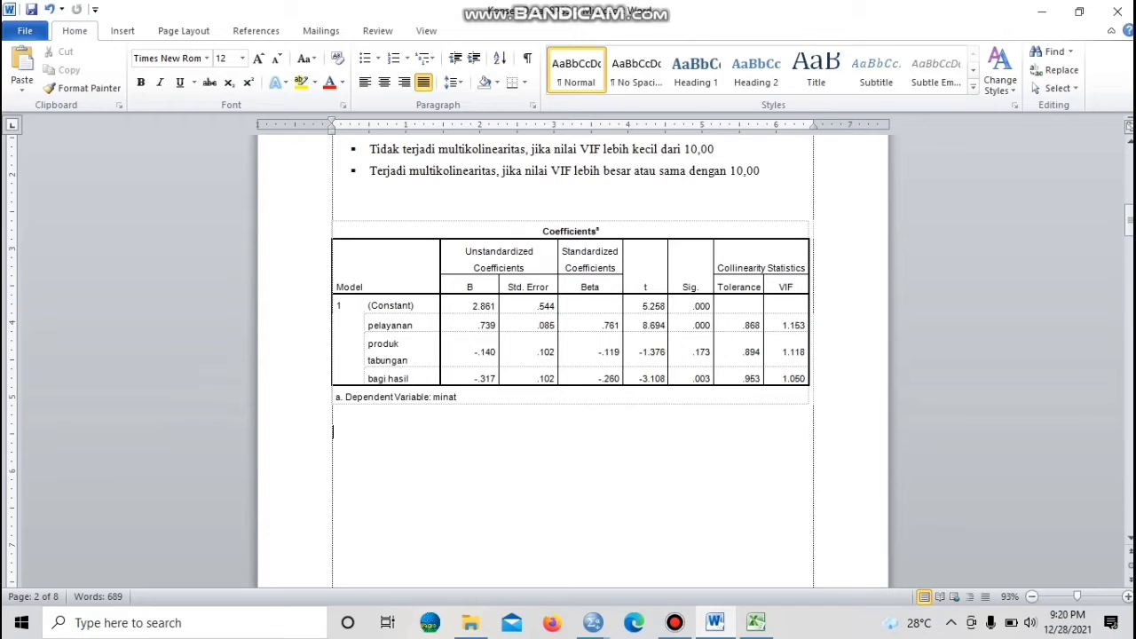
type("interpretas")
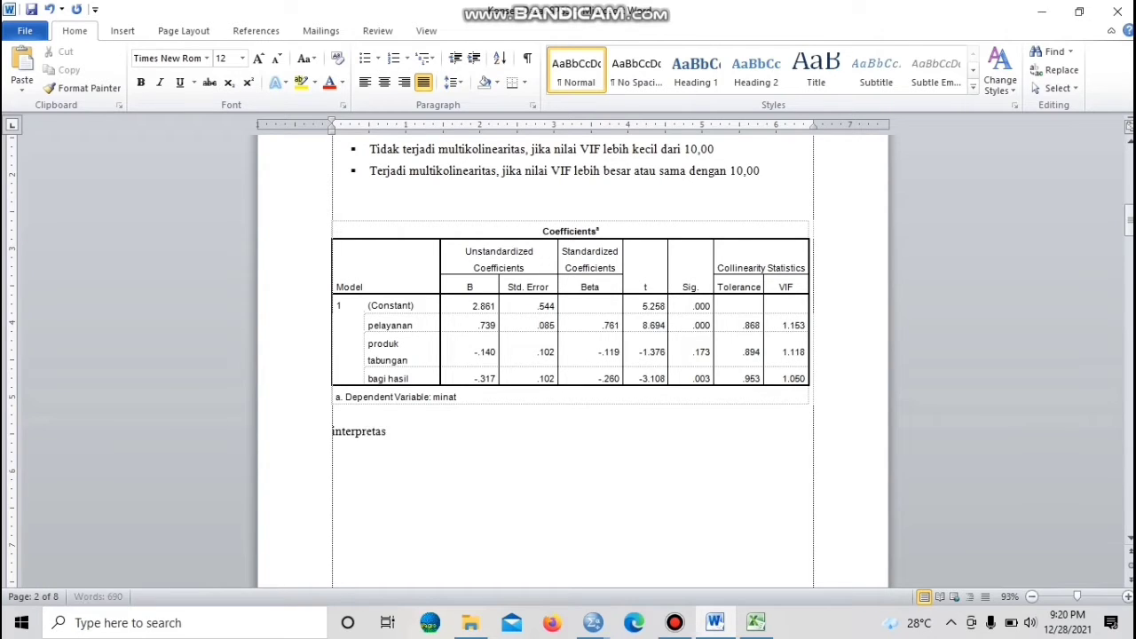
type("i ")
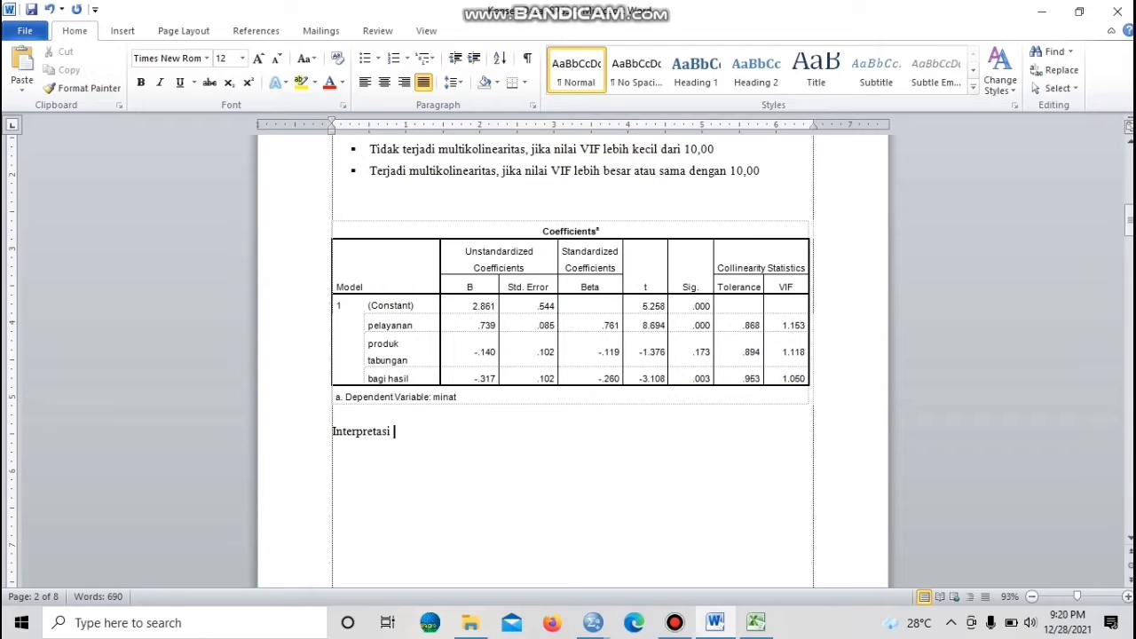
type(":")
key("Return")
type("berdasarkan ou")
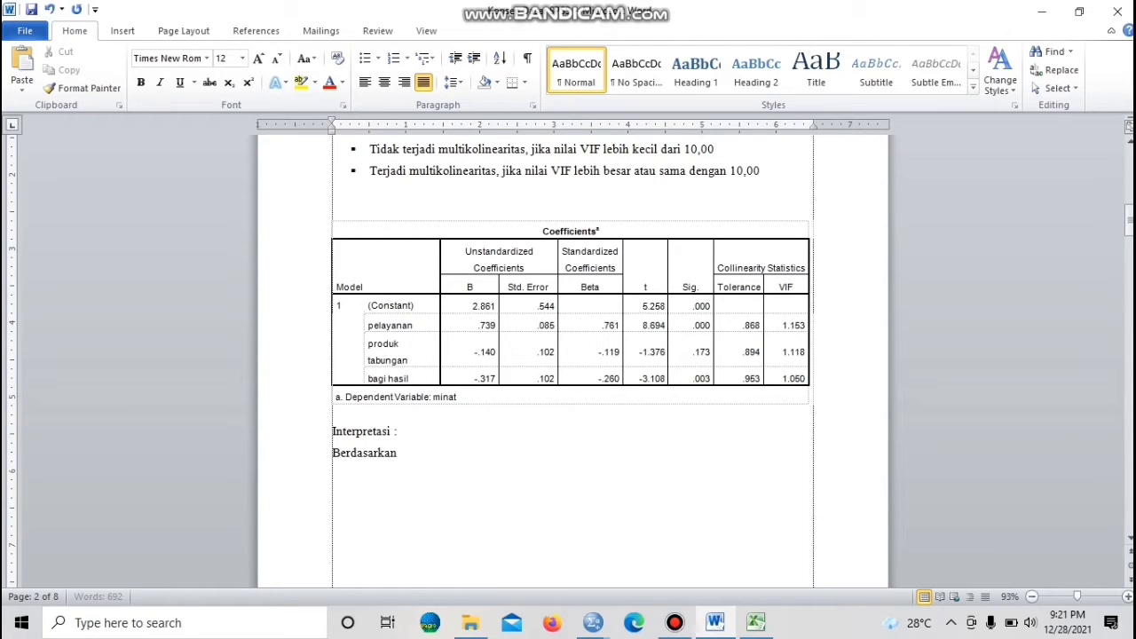
type("tput diatas maka dapat")
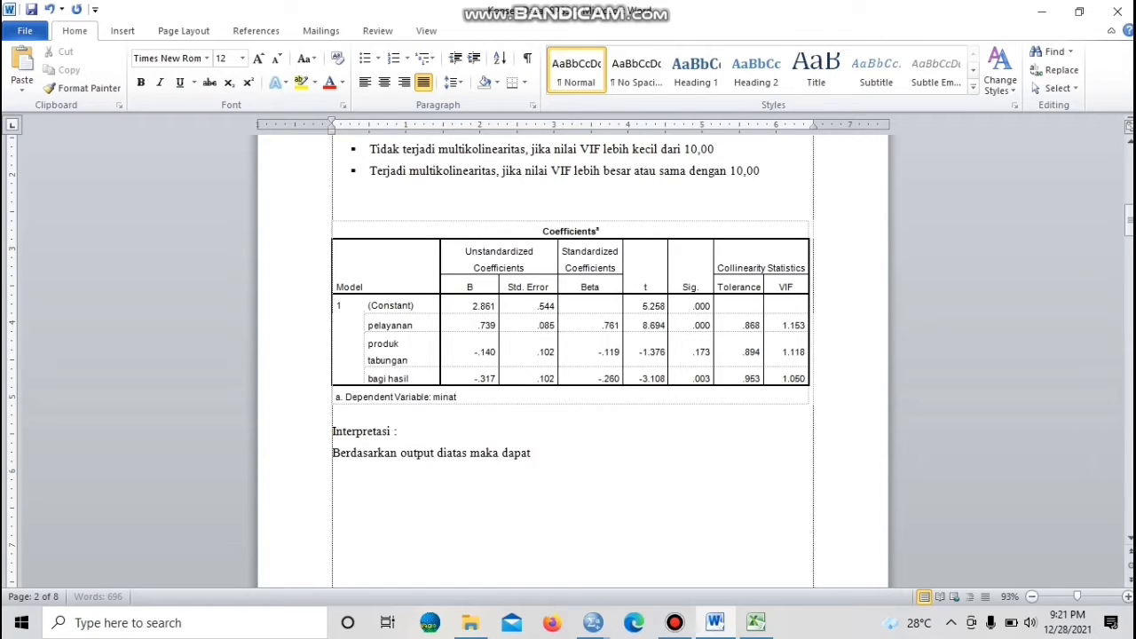
type(" kita simpulkan :")
key("Return")
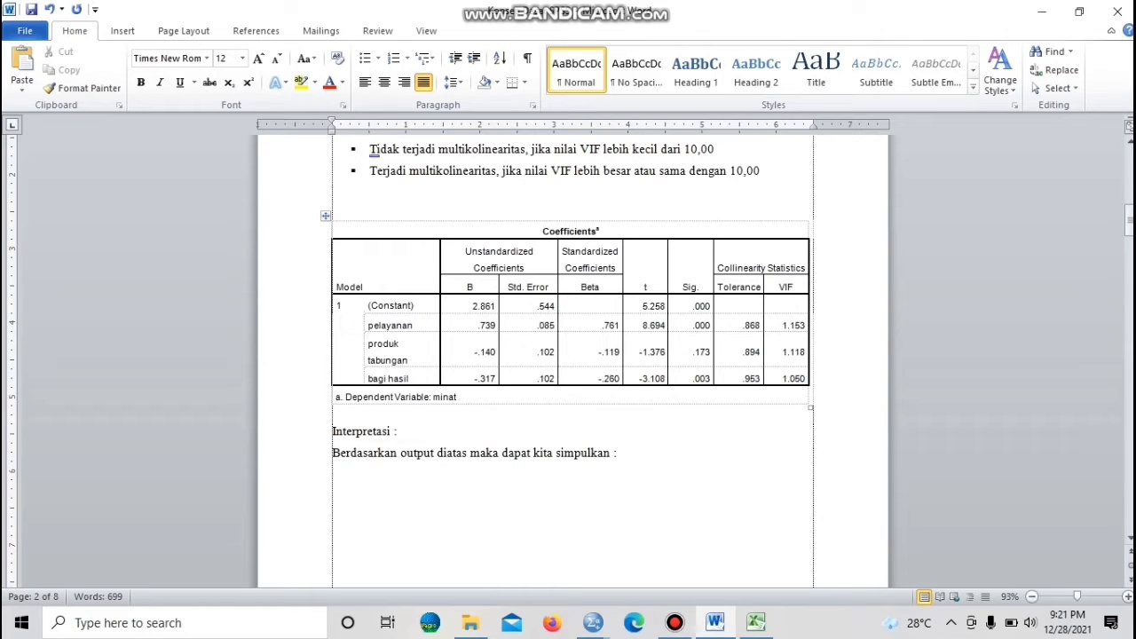
Start a bulleted list below the interpretation sentence with the item "Nilai Tolerance semua variabel independen lebih besar dari 0,10"
left_click(365, 58)
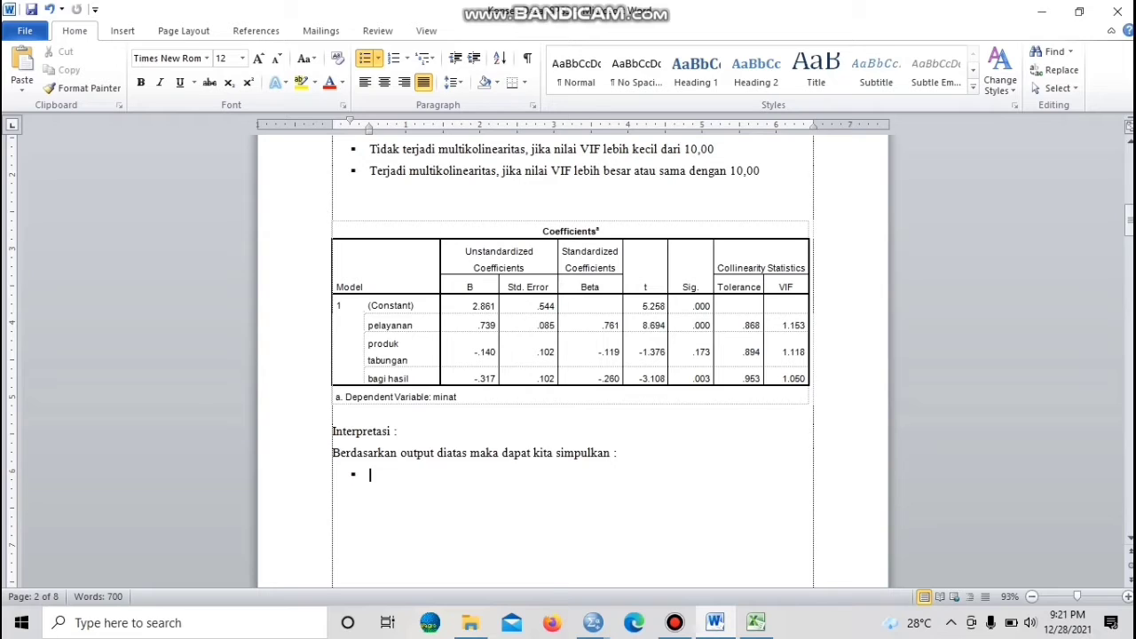
type("Nilai Tolerance ")
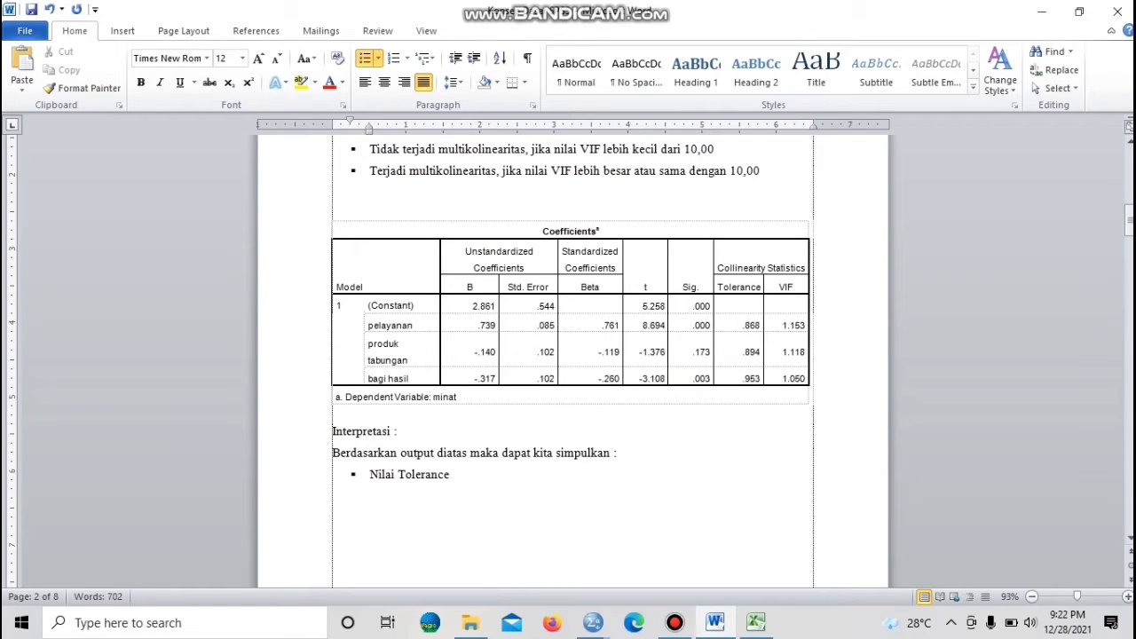
type("semua variabel independ")
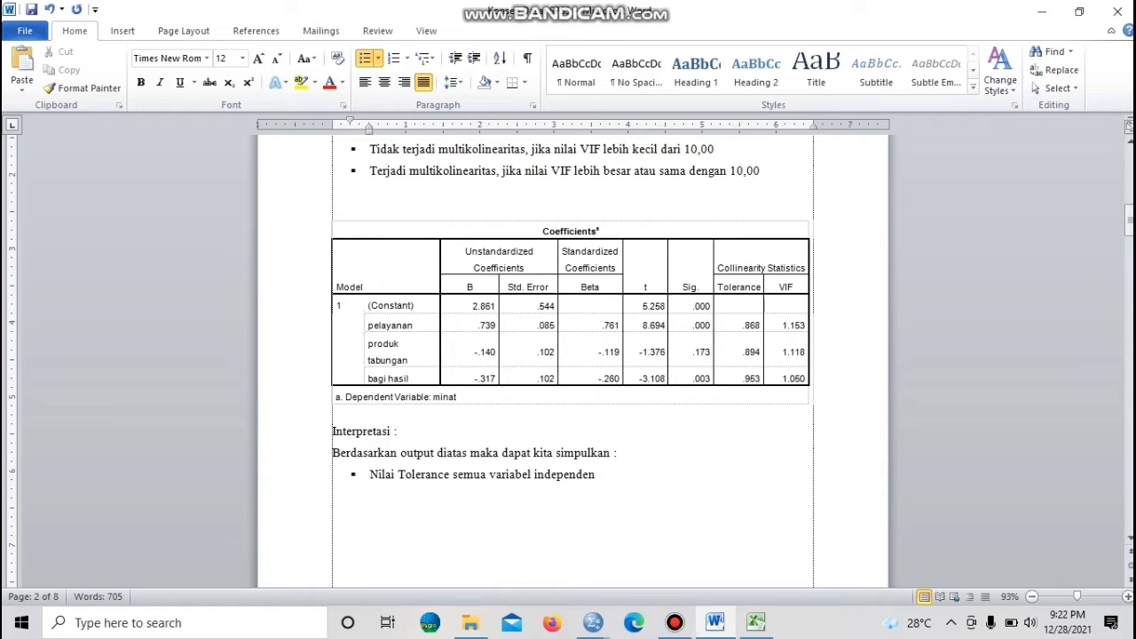
type("en lebih besar dari 0,10")
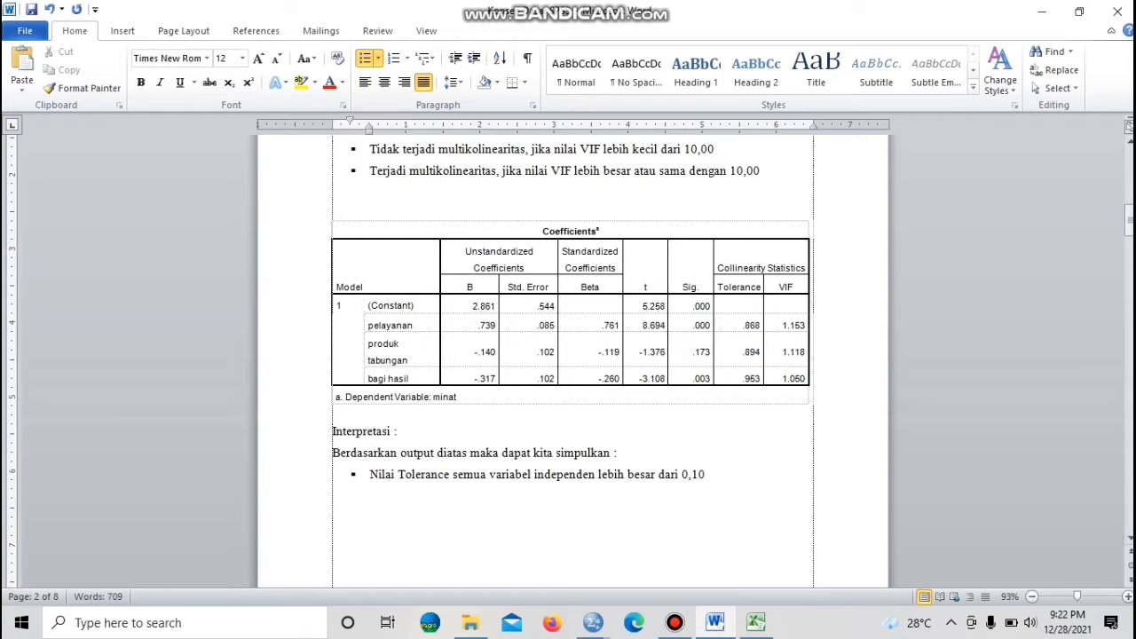
Add a second bullet below the Tolerance item reading "Nilai VIF semua variabel independen lebih kecil dari 10,00"
key("Return")
type("Nilai VIF semu")
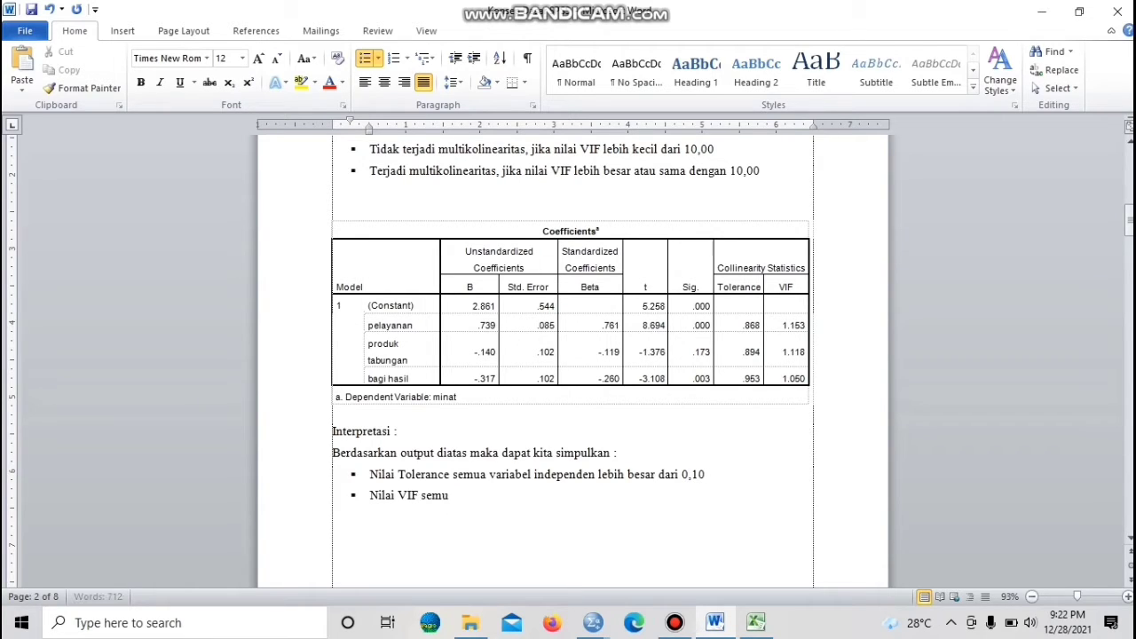
type("a variabel independen")
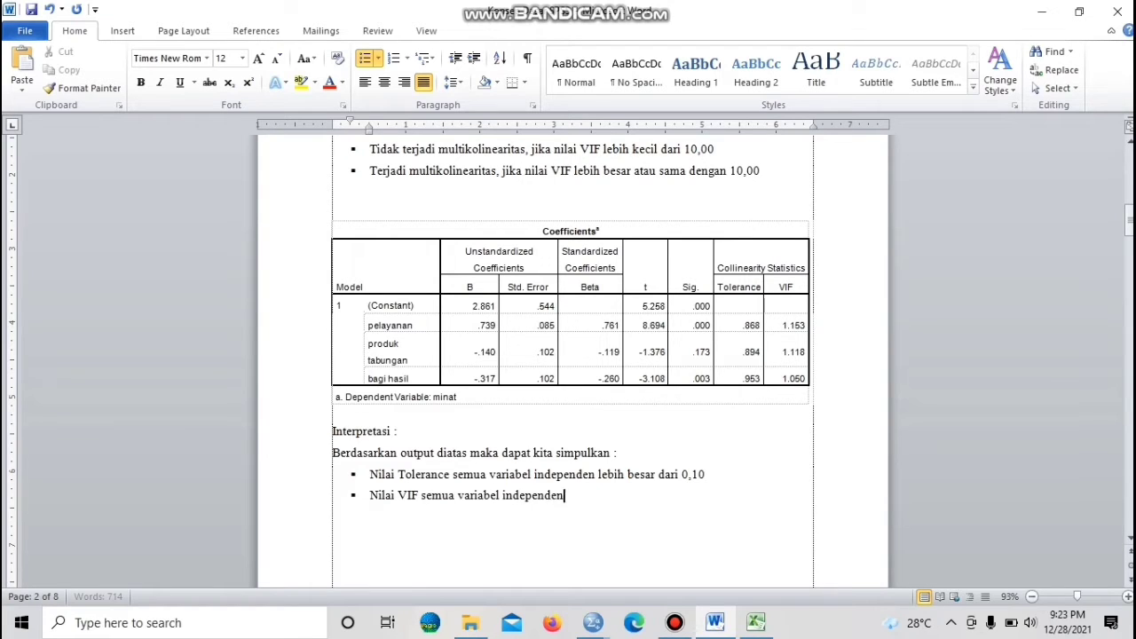
type(" lebih kecil dari 10,00")
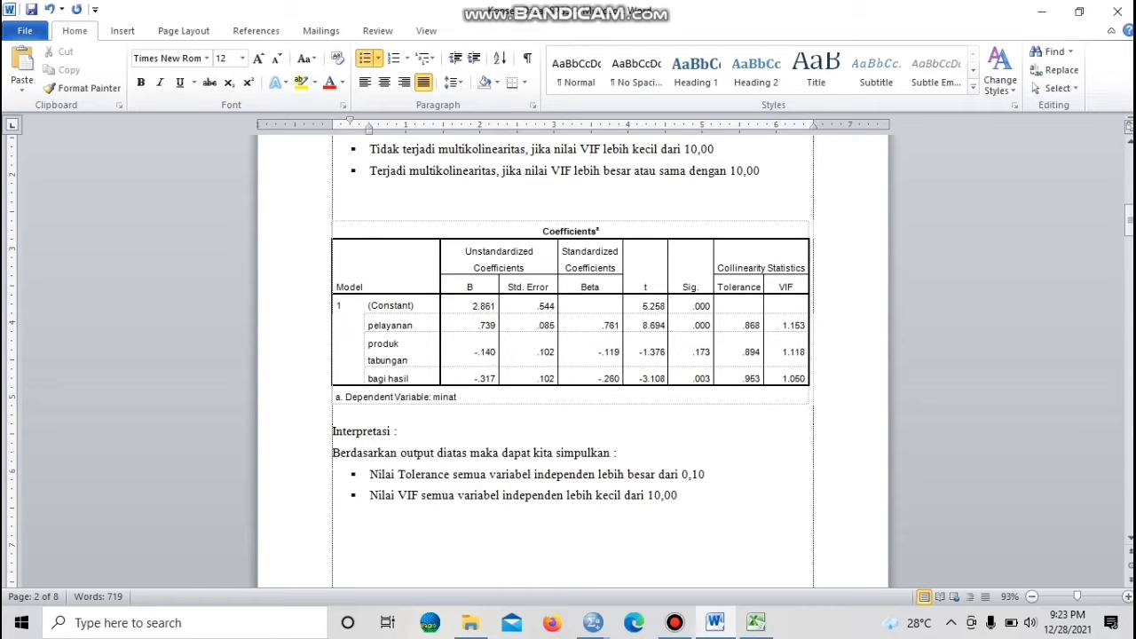
End the bulleted list and write the concluding line "Sehingga dapat dinyatakan bahwa tidak terjadi Multikolinearitas" below it
key("Return")
key("Return")
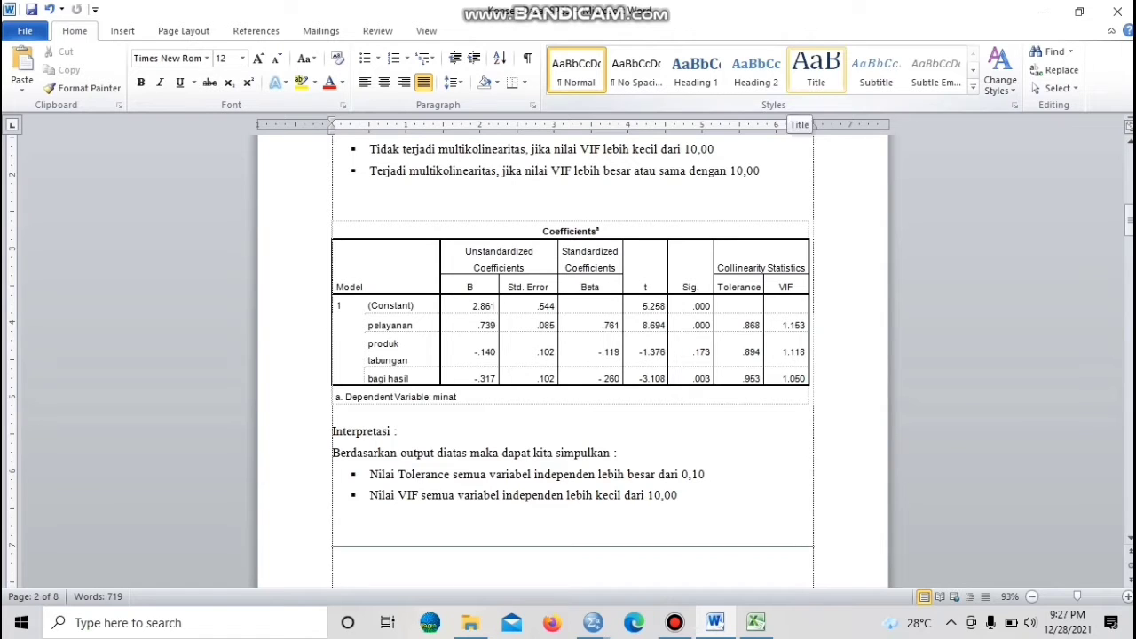
type("sehi")
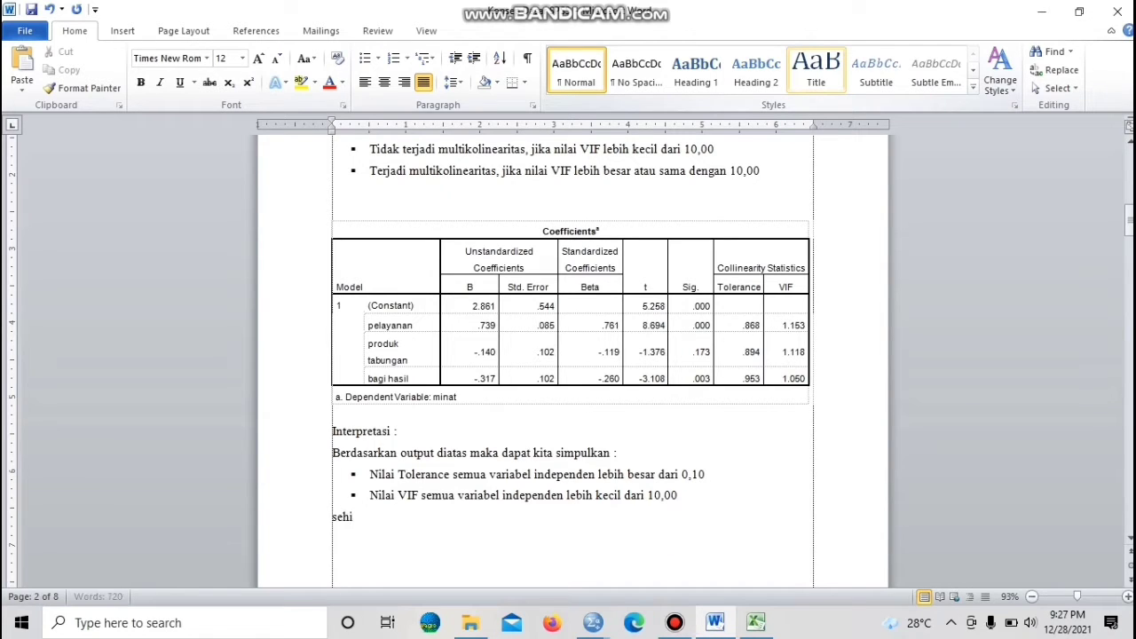
type("ngga dapat dinyatakan")
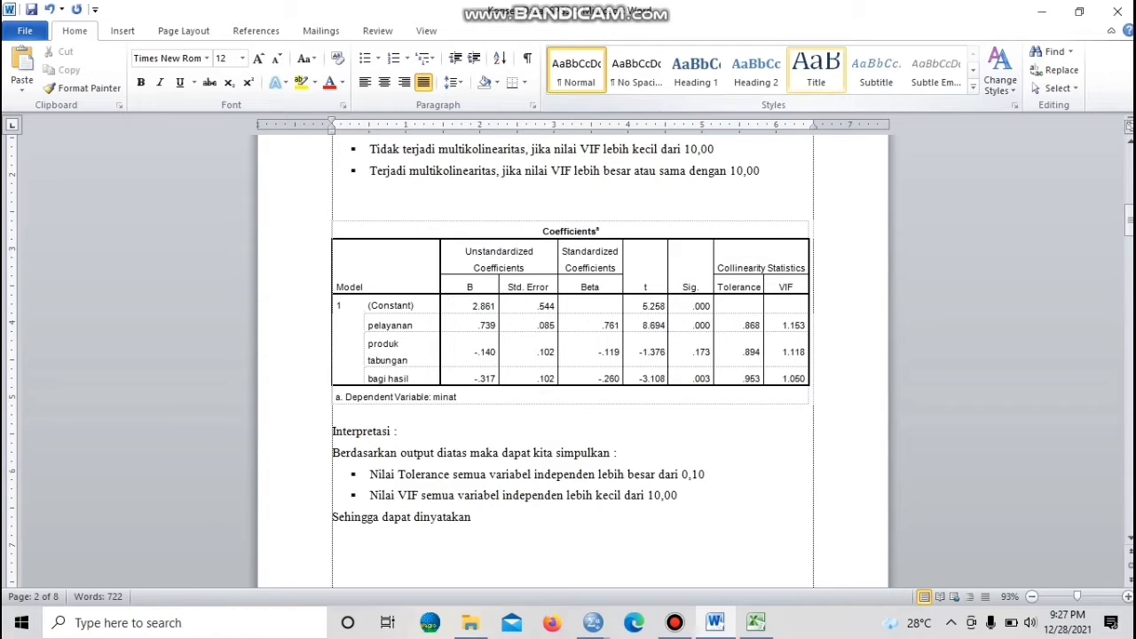
type(" bahwa tidak terjadi")
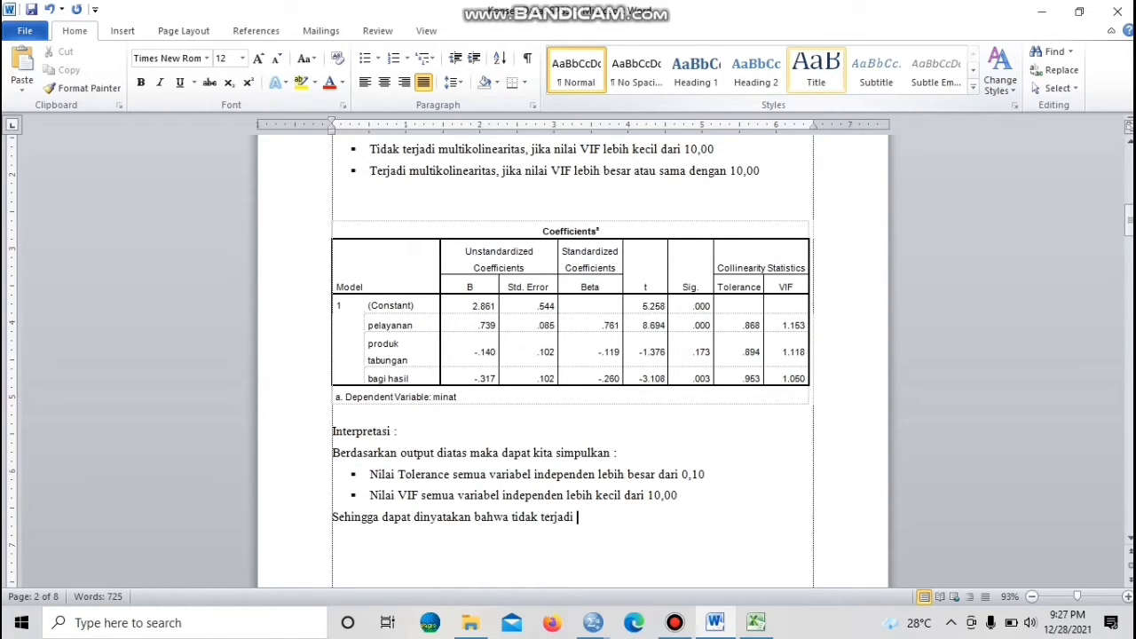
type(" Multikolinearitas")
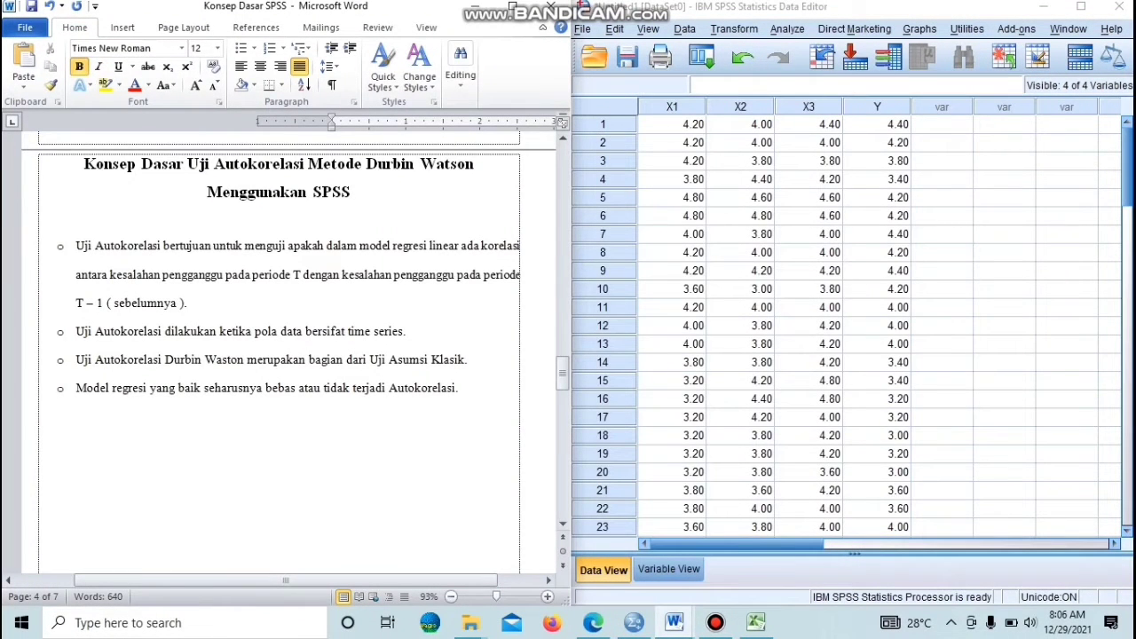
left_click_drag(248, 165, 221, 190)
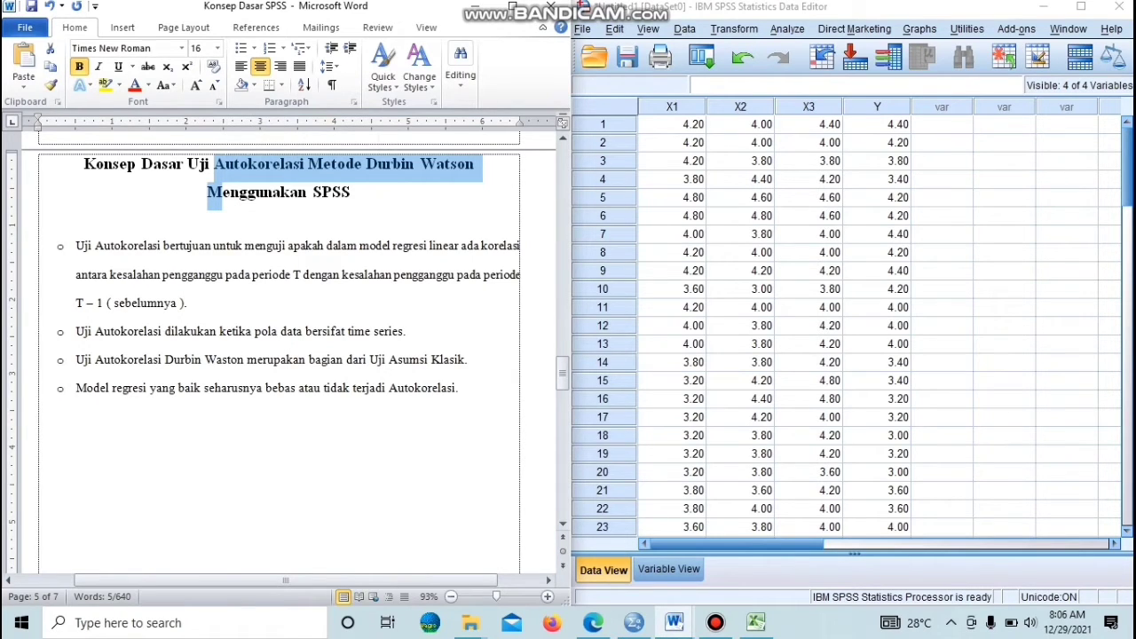
left_click(291, 192)
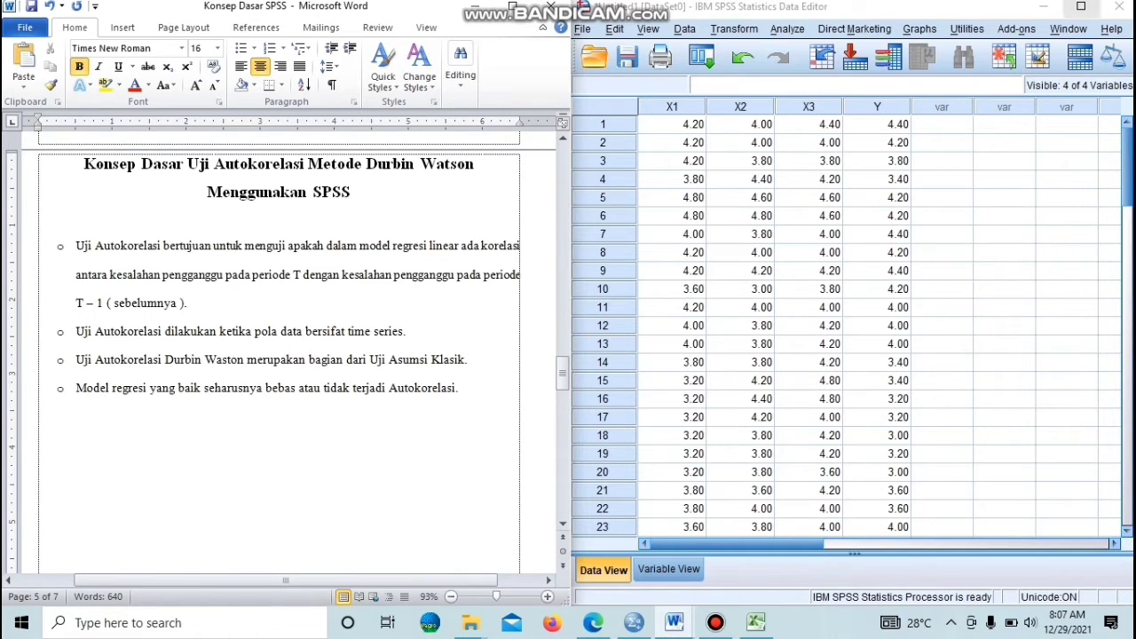
In the maximized SPSS Data Editor, set up a linear regression with minat [Y] as dependent and pelayanan [X1], produk tabungan [X2] and bagi hasil [X3] as independents
left_click(1081, 7)
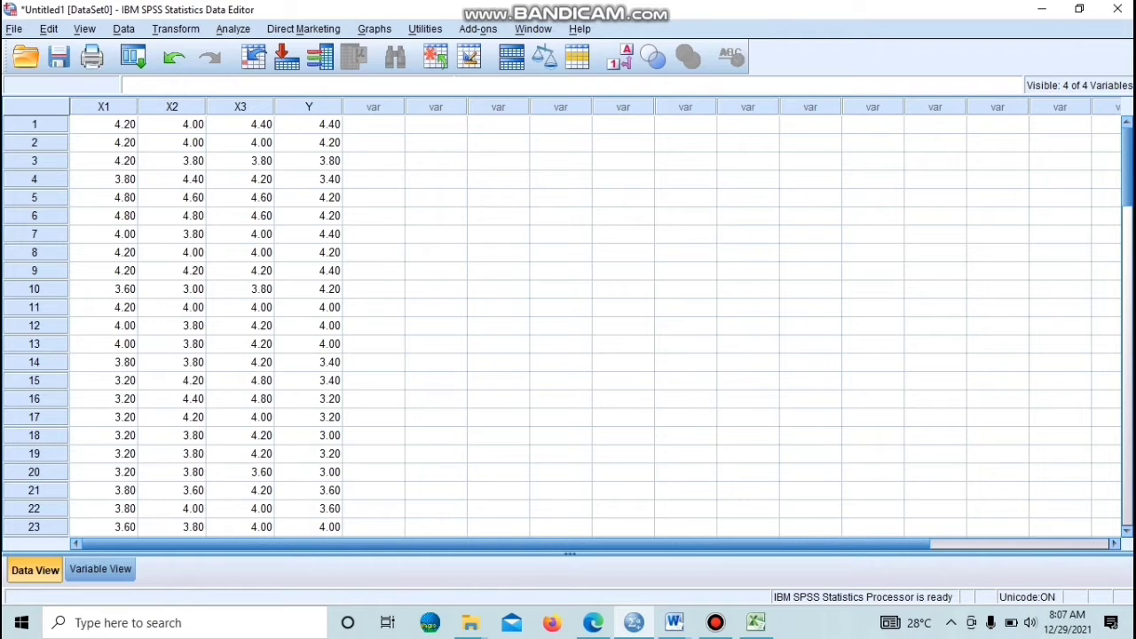
left_click(233, 29)
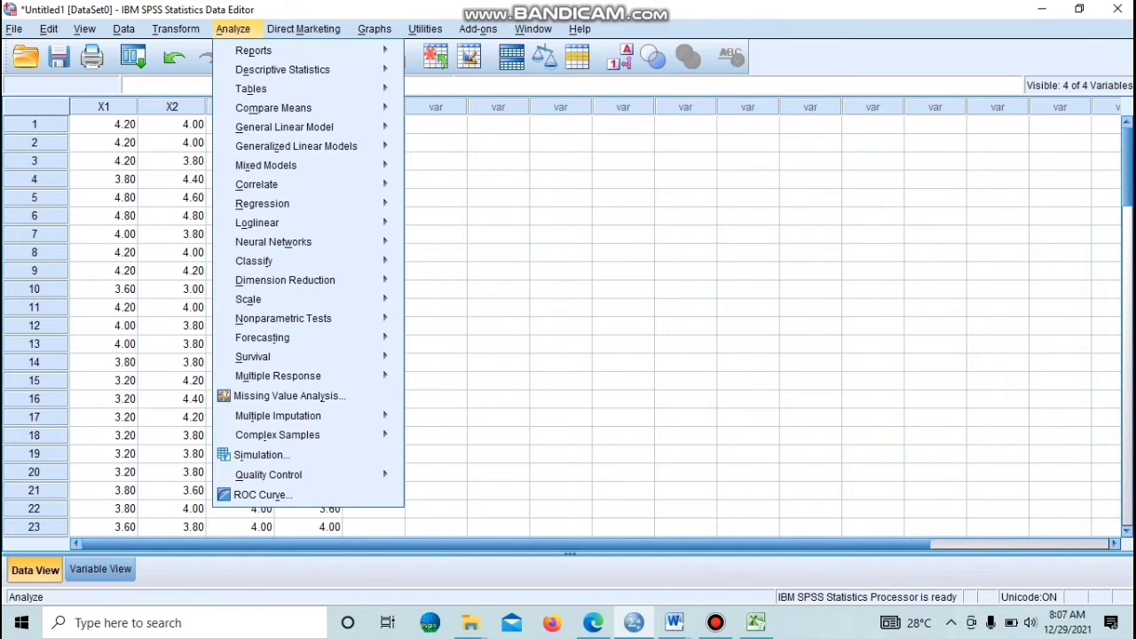
mouse_move(263, 203)
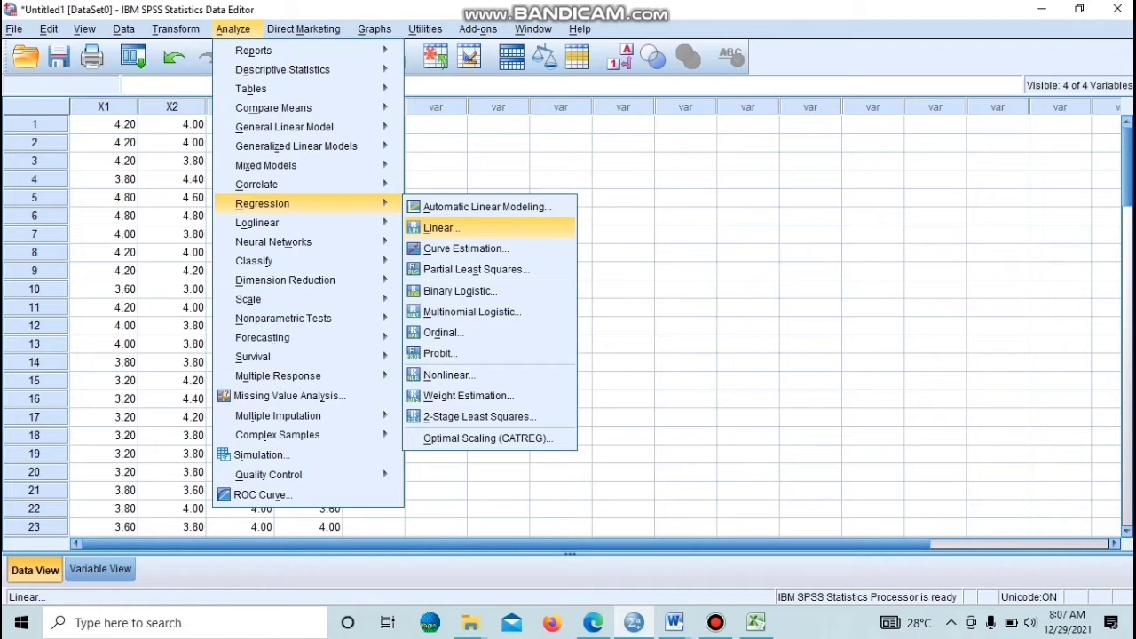
left_click(440, 227)
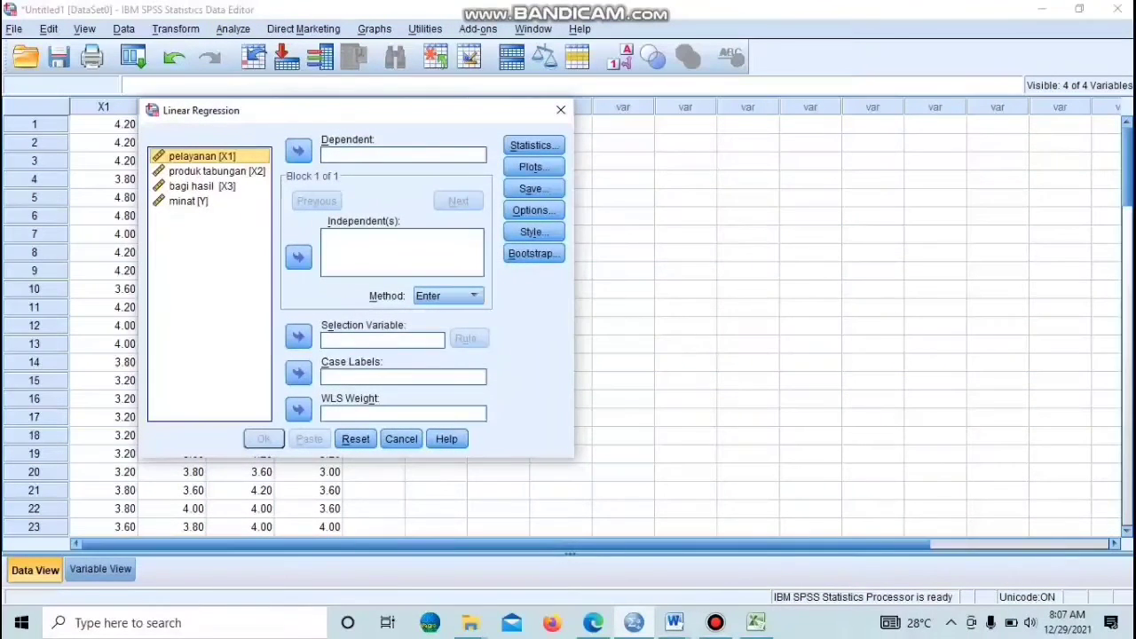
left_click(189, 201)
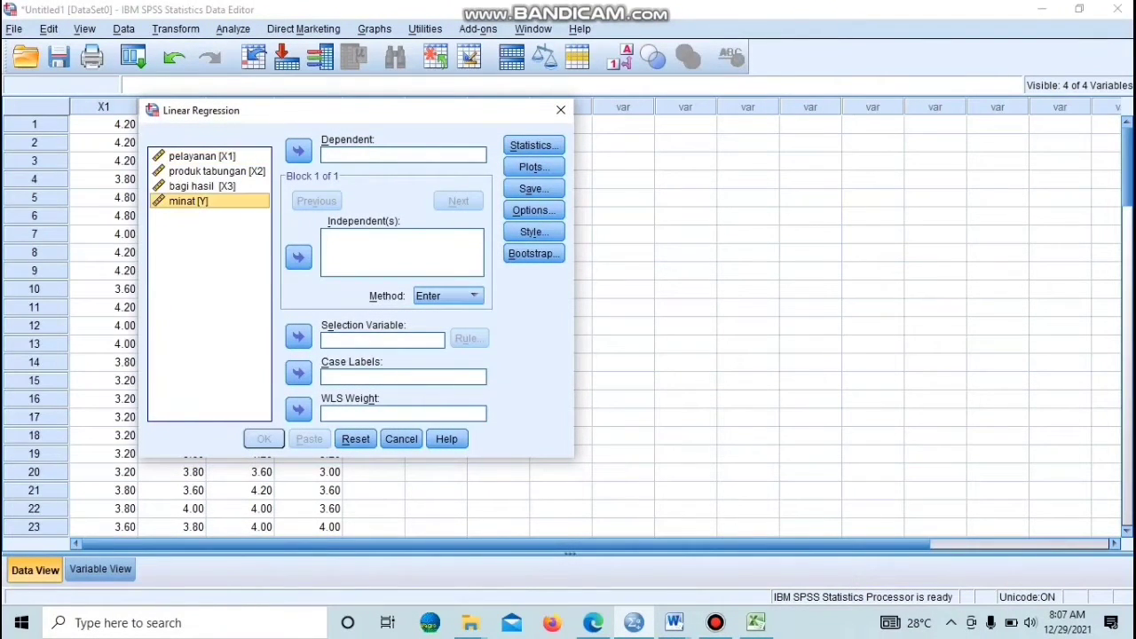
left_click(298, 150)
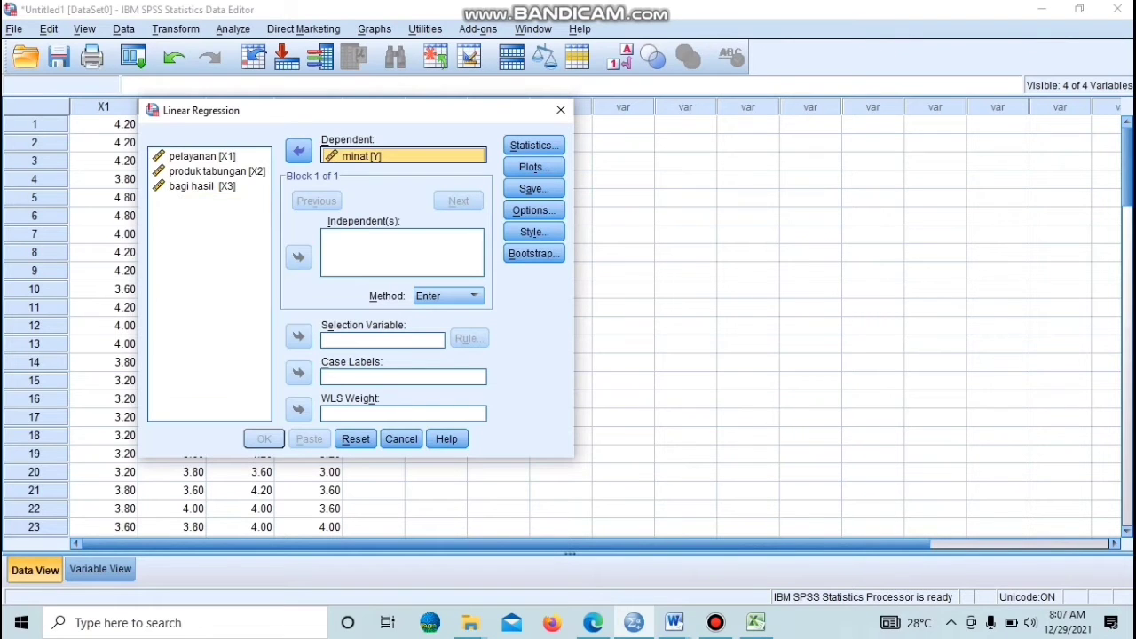
left_click(202, 156)
key("shift+Down")
key("shift+Down")
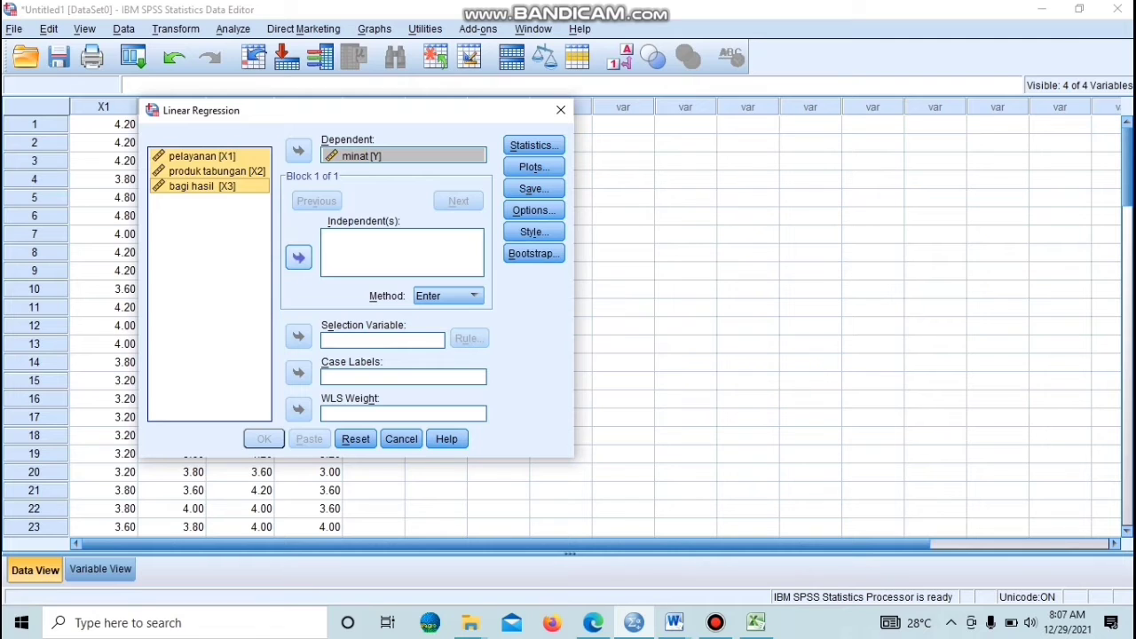
left_click(298, 257)
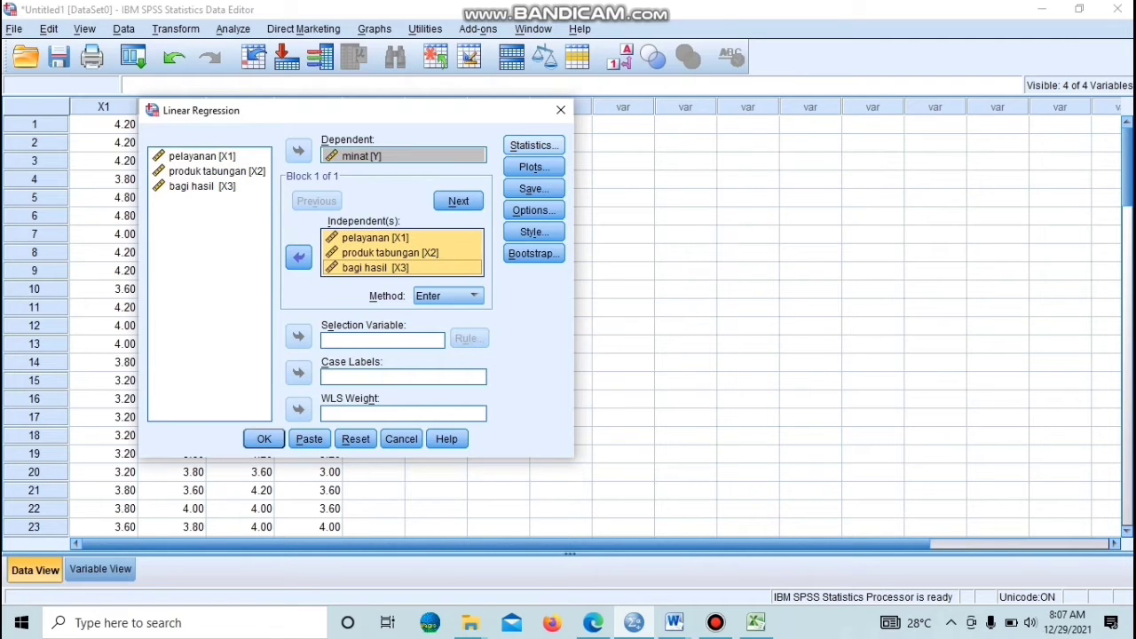
Enable the Durbin-Watson residual statistic for the linear regression and run the analysis
left_click(533, 145)
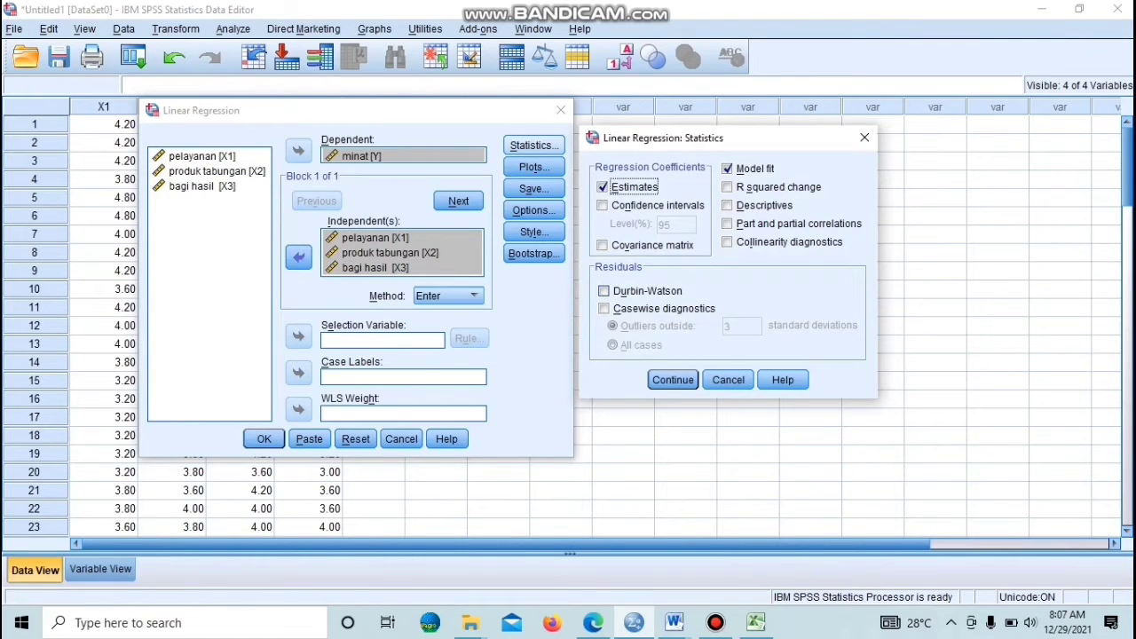
left_click(604, 291)
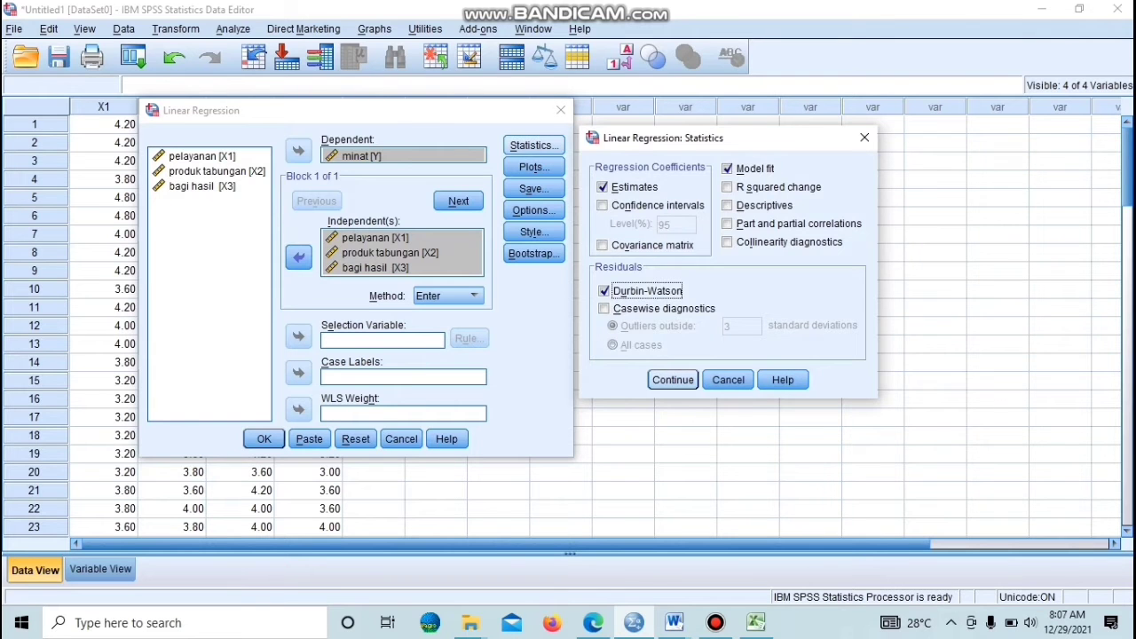
left_click(672, 379)
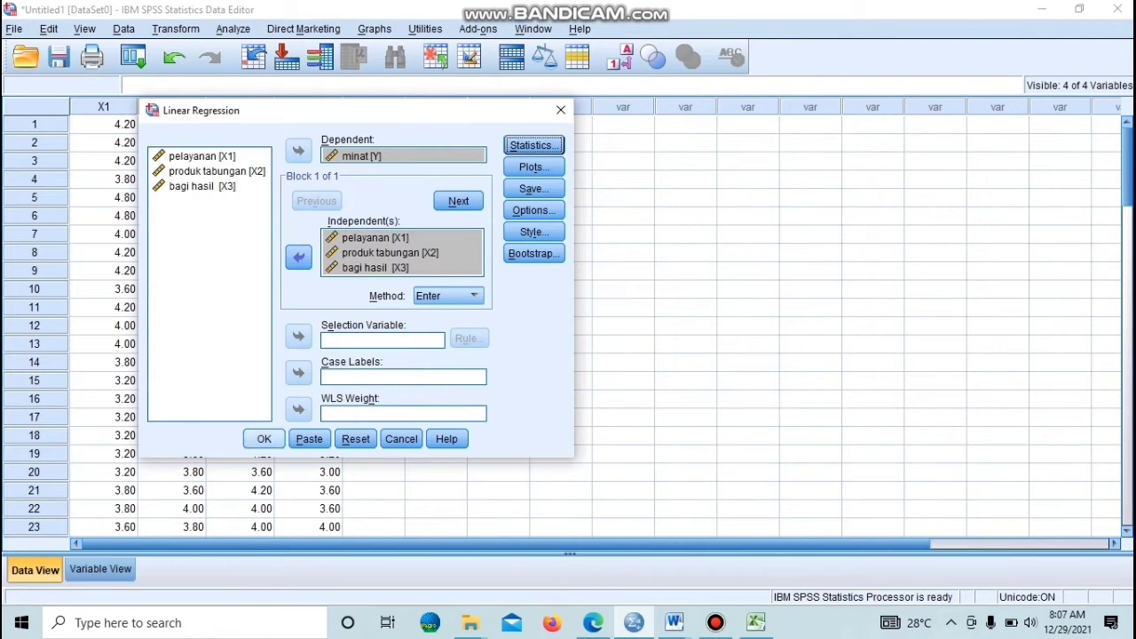
left_click(263, 438)
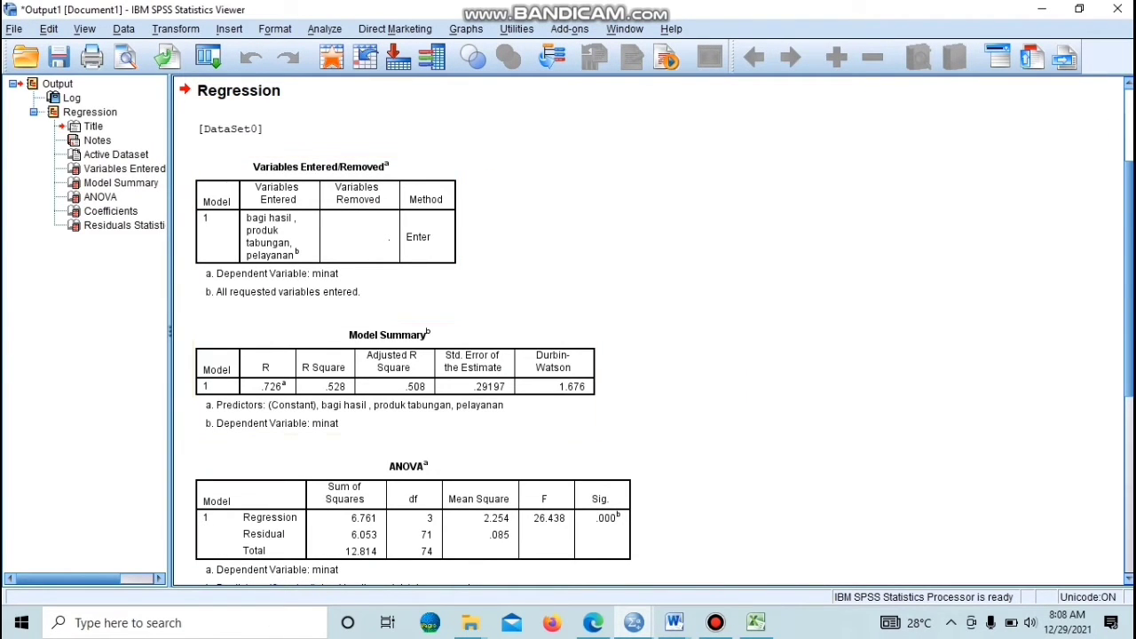
Copy the Model Summary table from the regression output
scroll(652, 333, "down", 3)
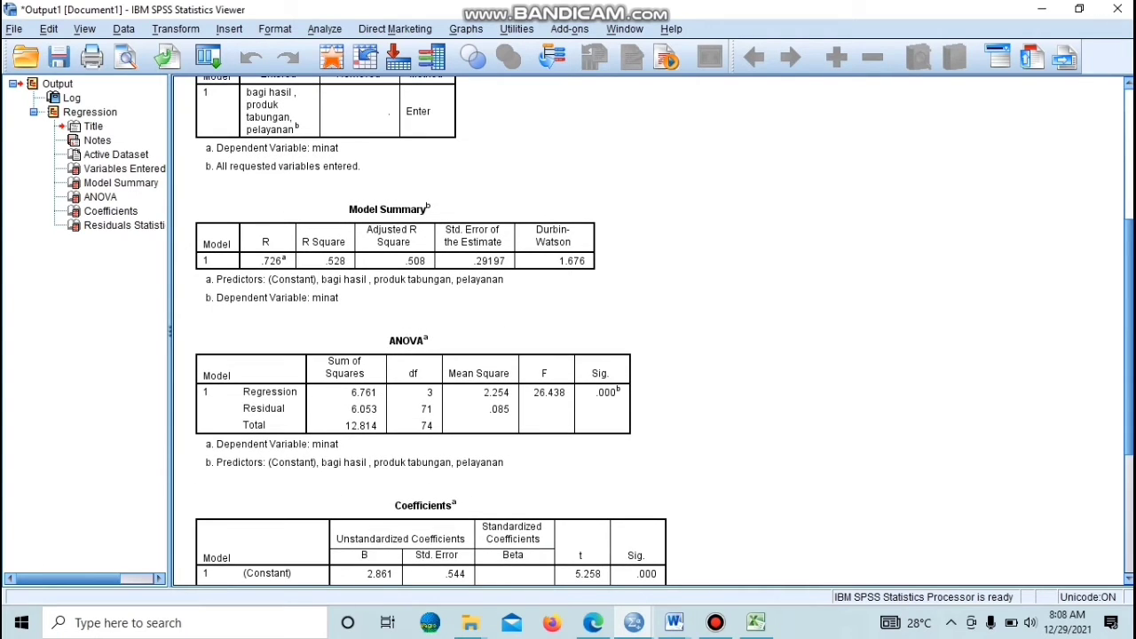
scroll(665, 331, "up", 1)
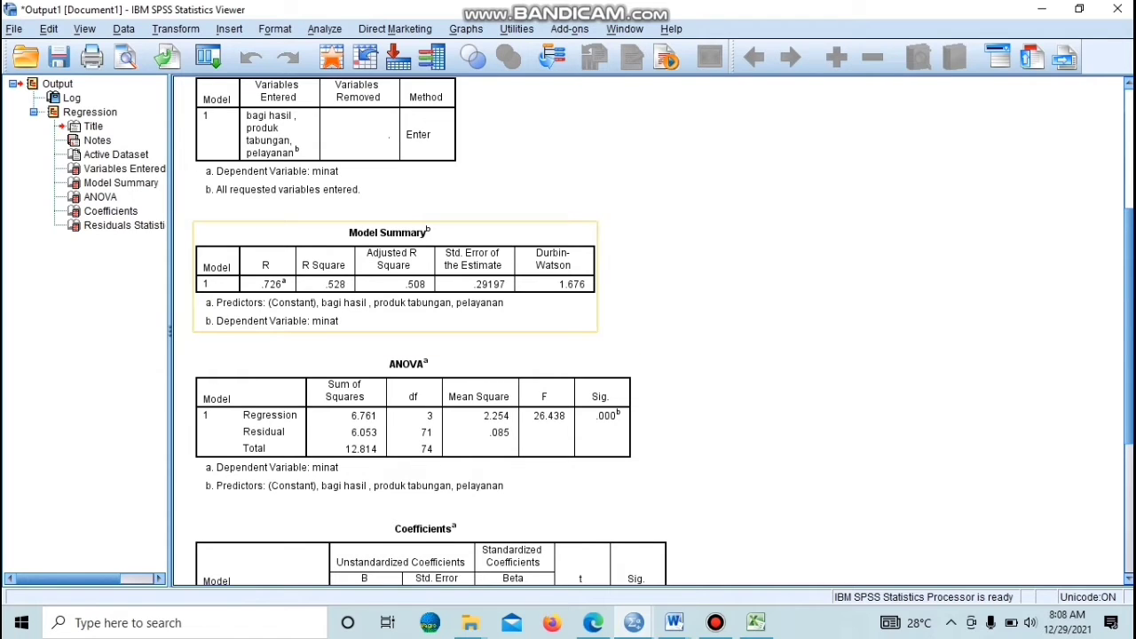
right_click(519, 237)
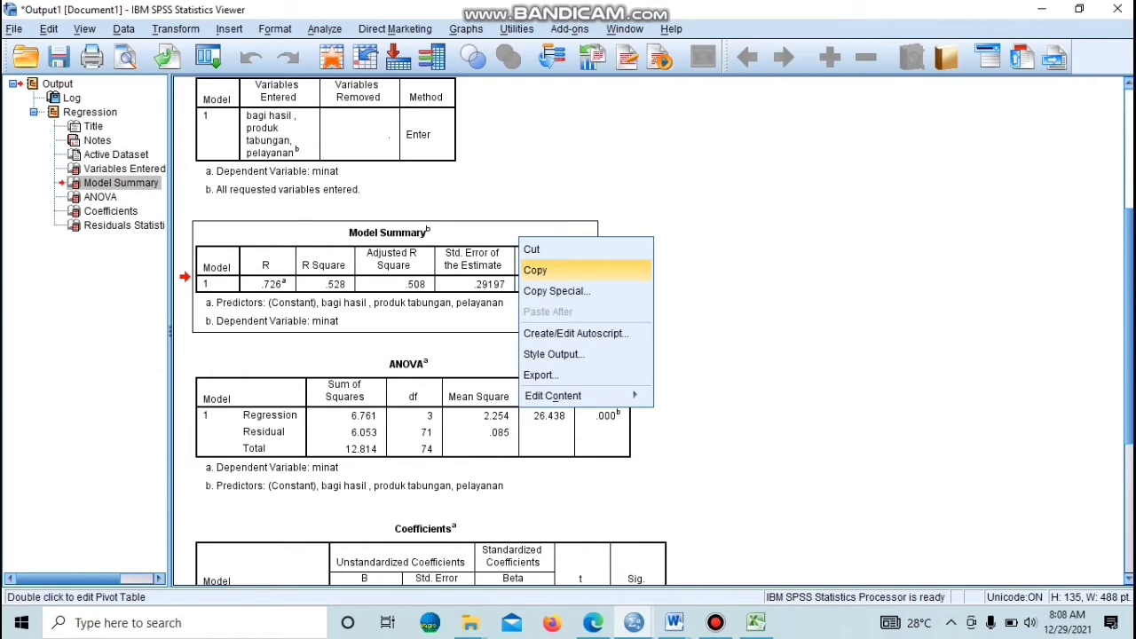
left_click(535, 270)
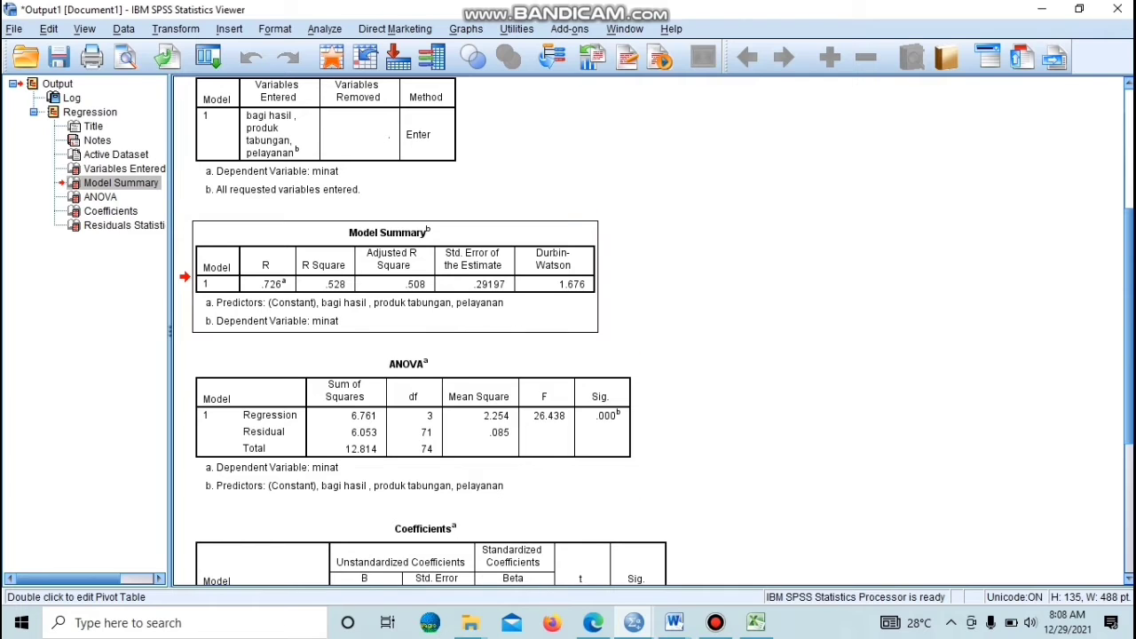
Switch to the Word document Konsep Dasar SPSS, maximize it and go to the section "Dasar Pengambilan Keputusan Uji Autokorelasi Durbin Waston"
mouse_move(674, 622)
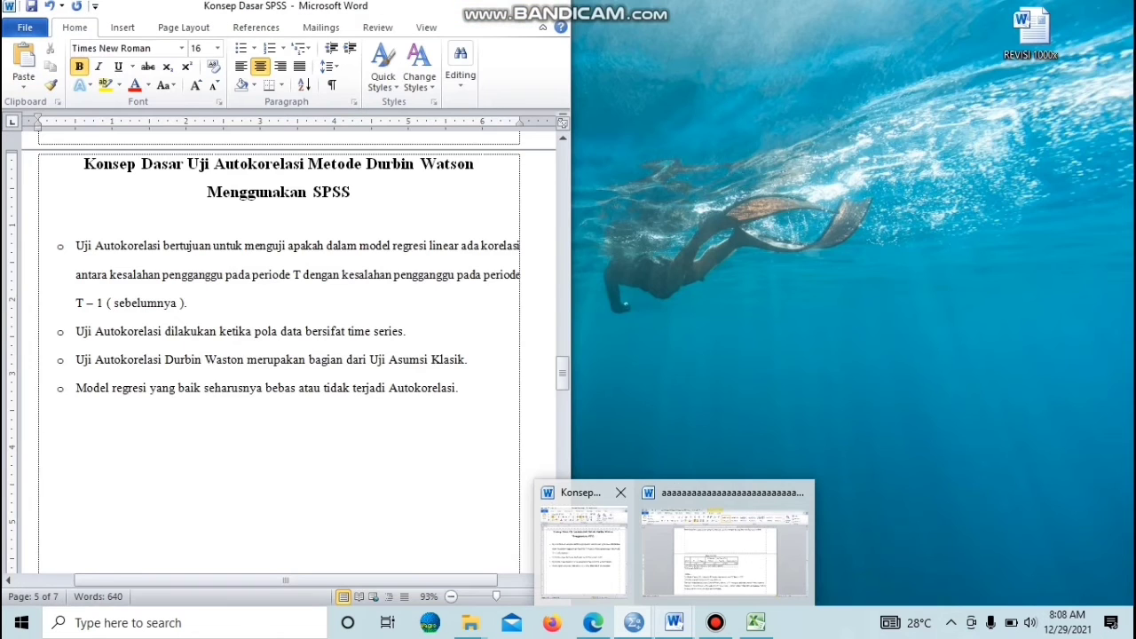
left_click(583, 545)
left_click(512, 7)
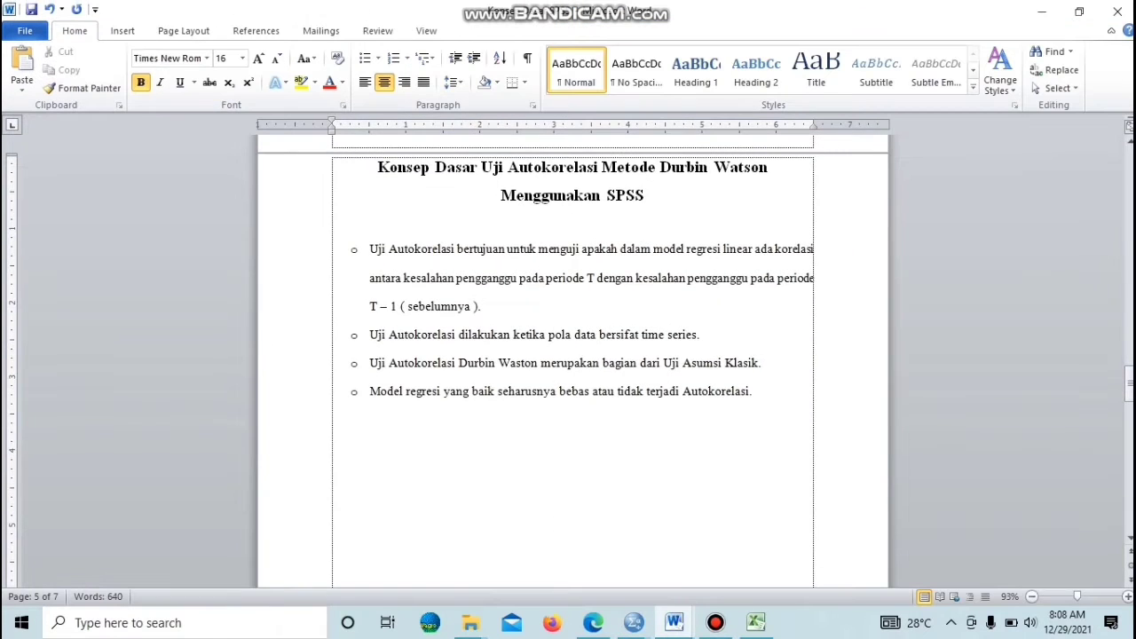
left_click_drag(1129, 382, 1128, 431)
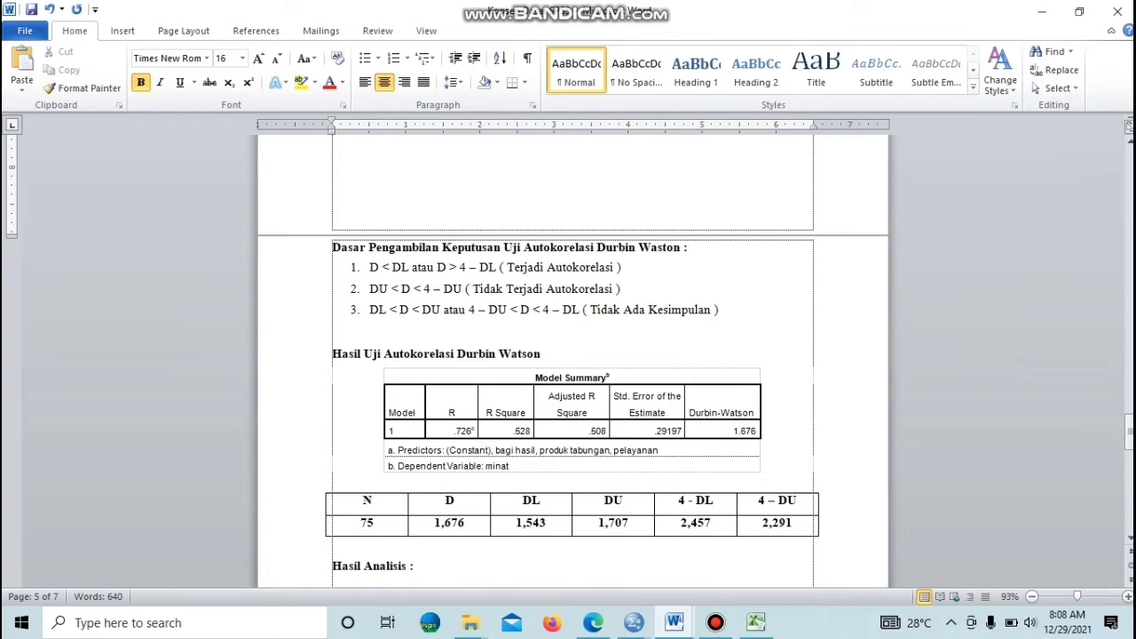
Examine the autocorrelation decision criteria, the Durbin-Watson value in the Model Summary table and the D, DL and DU columns of the comparison table
left_click_drag(332, 247, 503, 248)
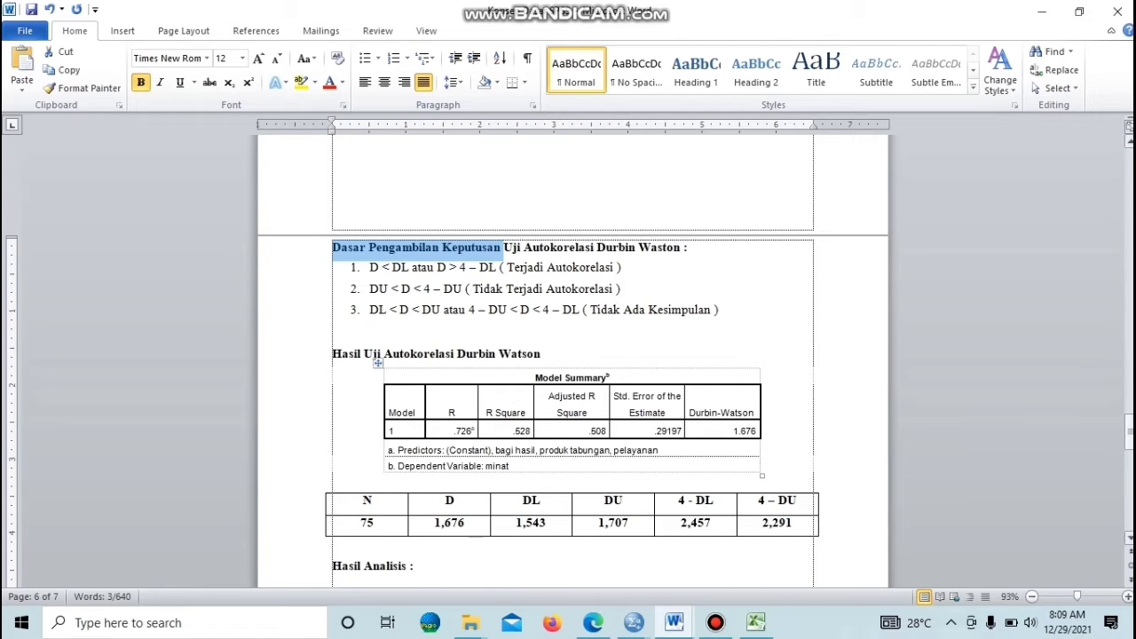
scroll(571, 426, "down", 2)
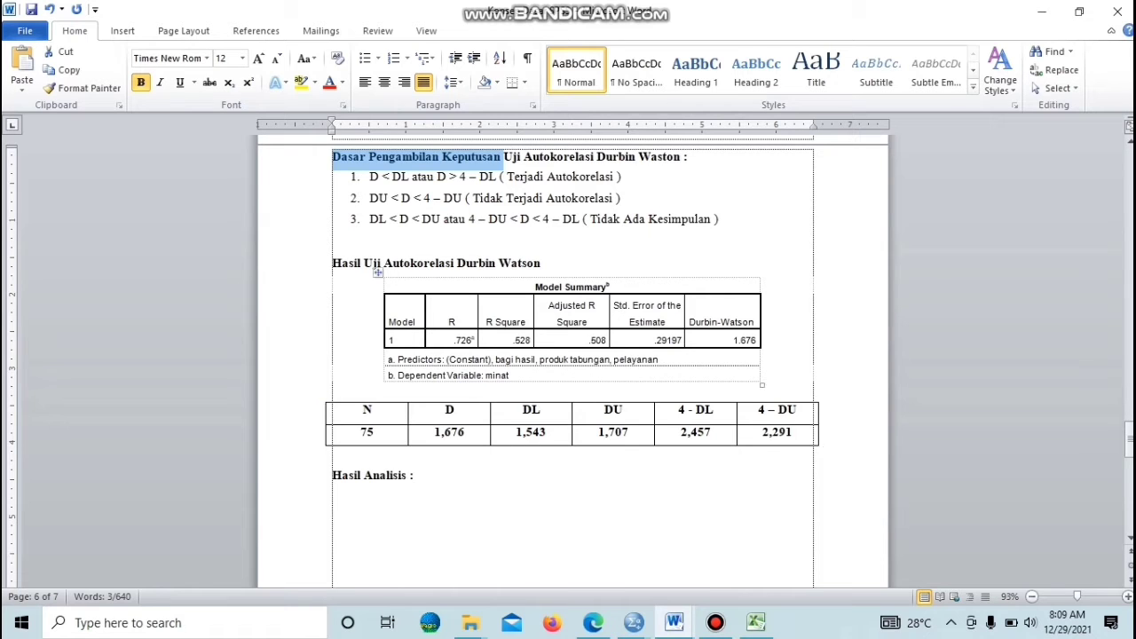
left_click_drag(733, 341, 763, 340)
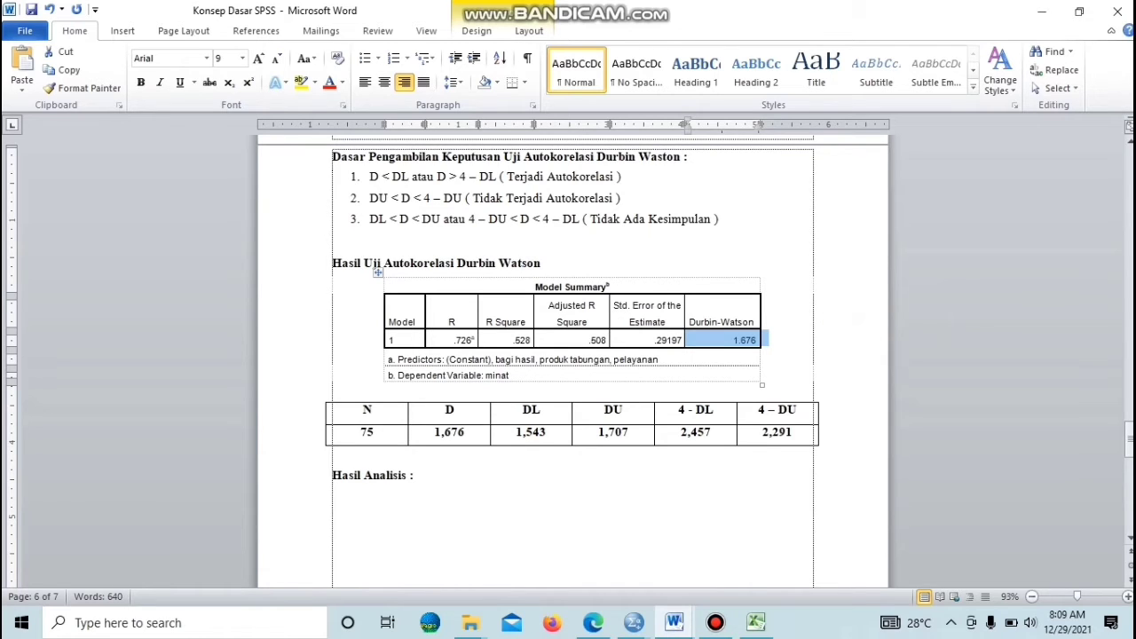
left_click_drag(443, 411, 463, 433)
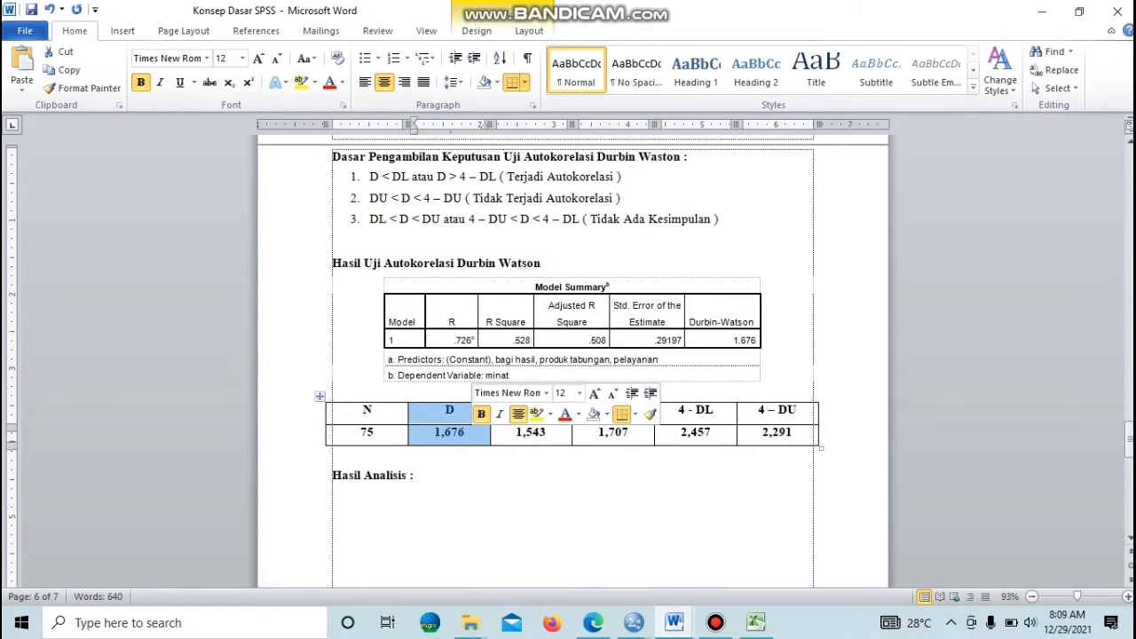
left_click(450, 476)
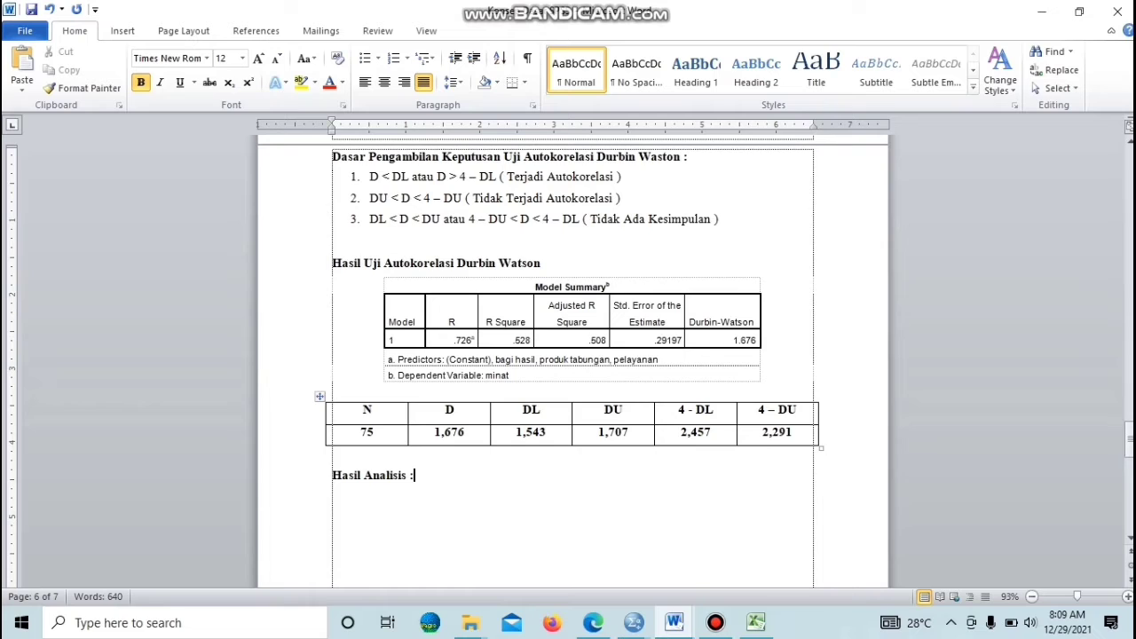
left_click_drag(530, 433, 613, 411)
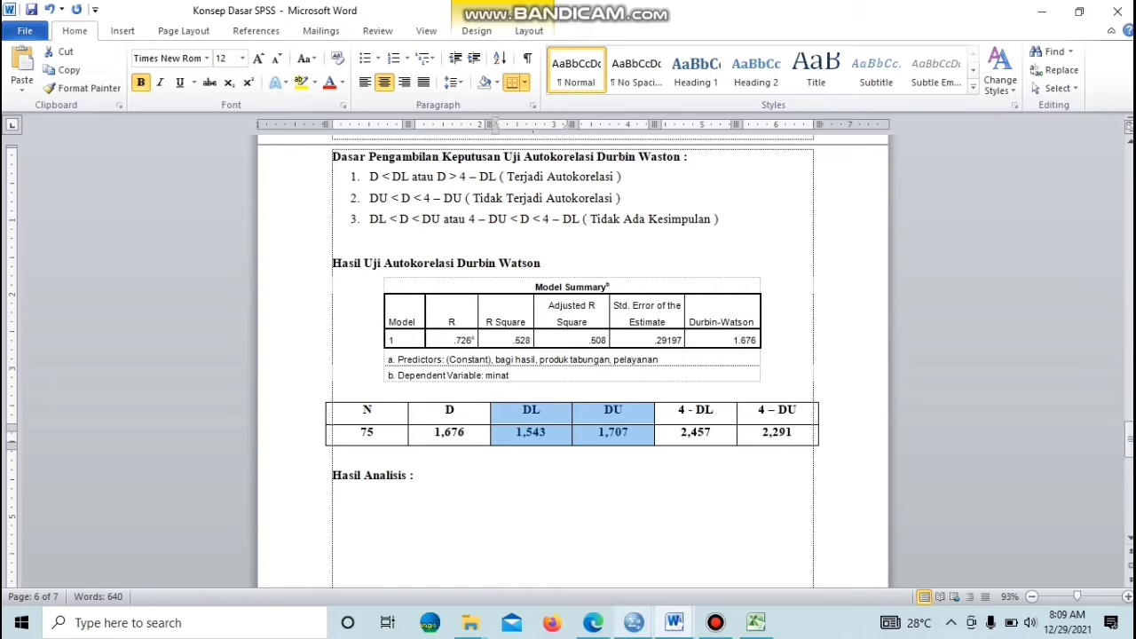
Switch to tabel-dw.pdf and look up the dL value for n = 75 under k=3 in the 5% Durbin-Watson table
left_click(592, 622)
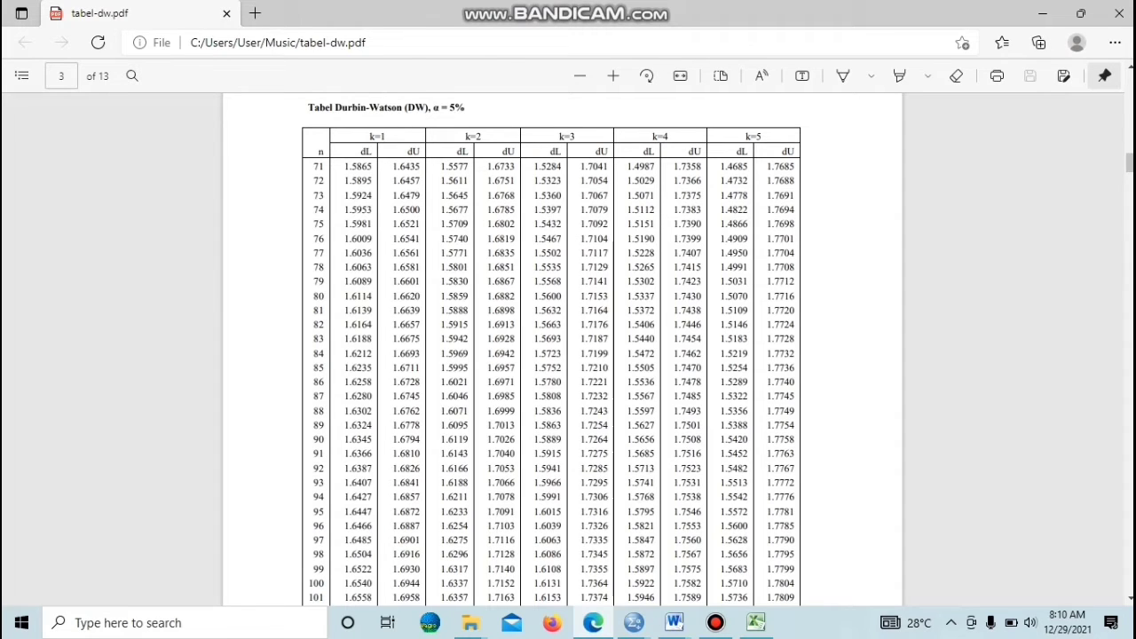
mouse_move(560, 136)
left_mouse_down()
mouse_move(599, 149)
mouse_move(577, 139)
left_mouse_up()
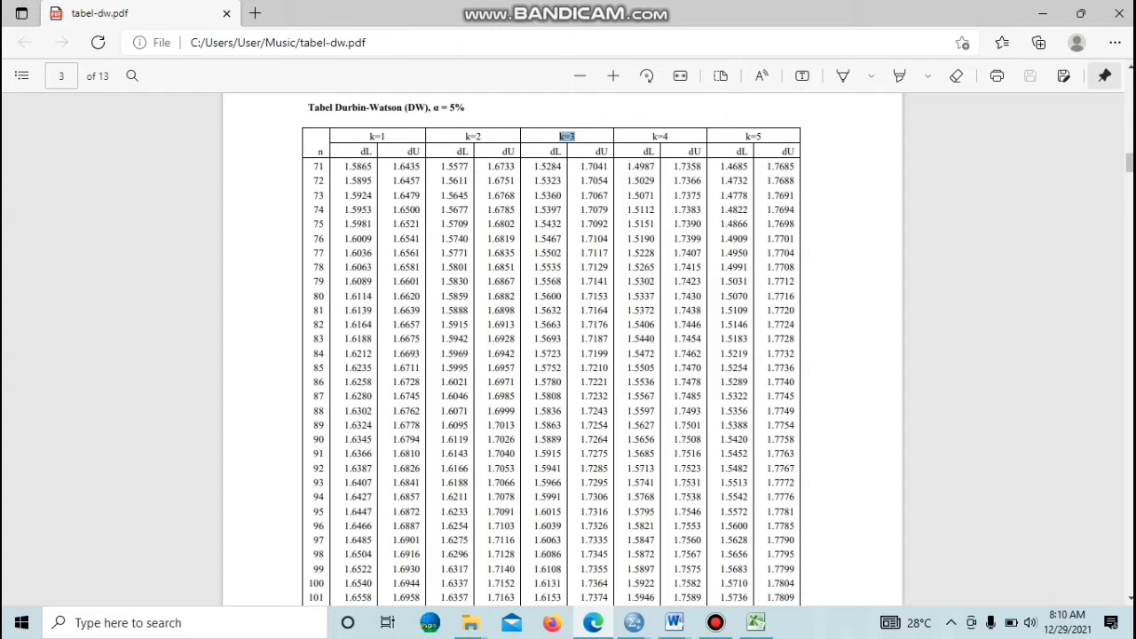
left_click(329, 520)
left_click_drag(317, 151, 316, 166)
left_click(321, 171)
left_click(330, 152)
scroll(562, 355, "up", 5)
scroll(563, 355, "down", 10)
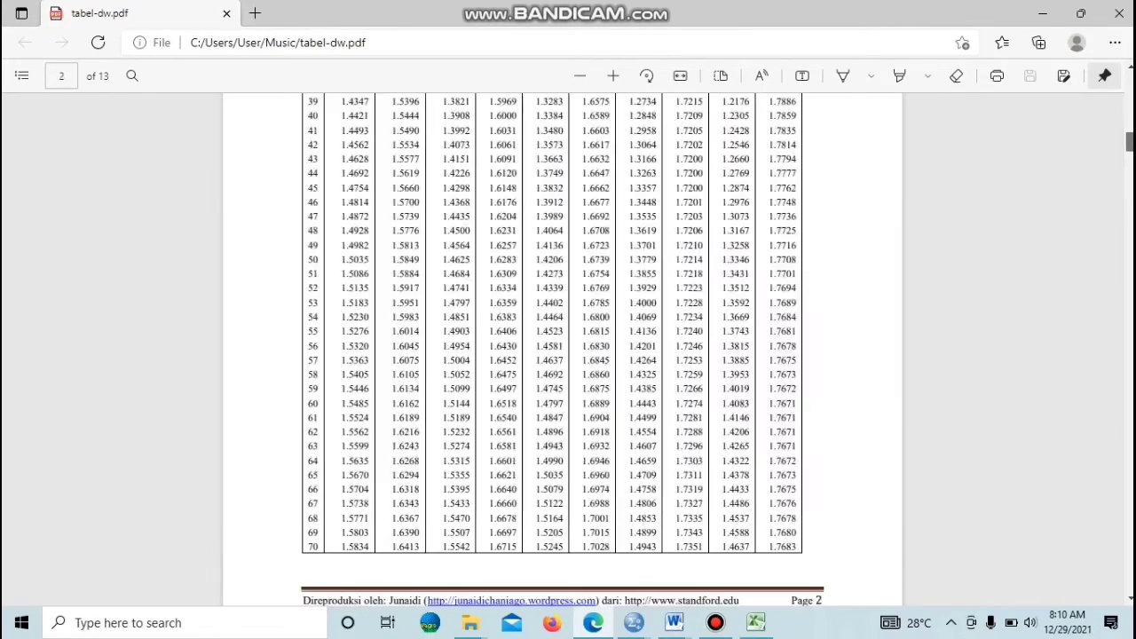
scroll(563, 354, "up", 5)
scroll(563, 355, "up", 1)
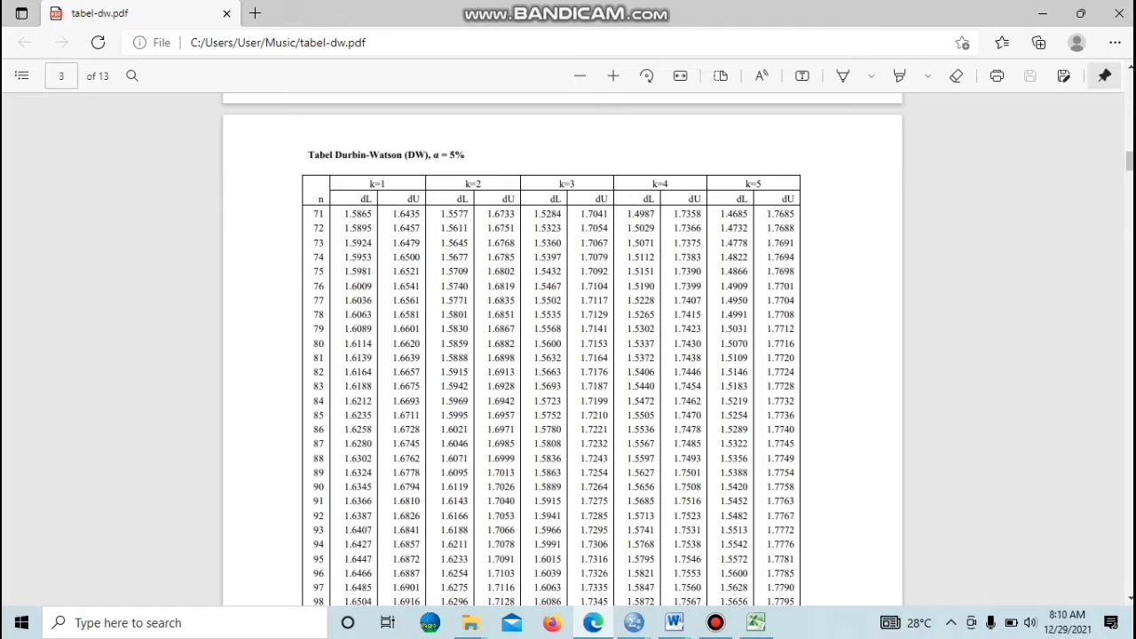
left_click_drag(533, 271, 561, 272)
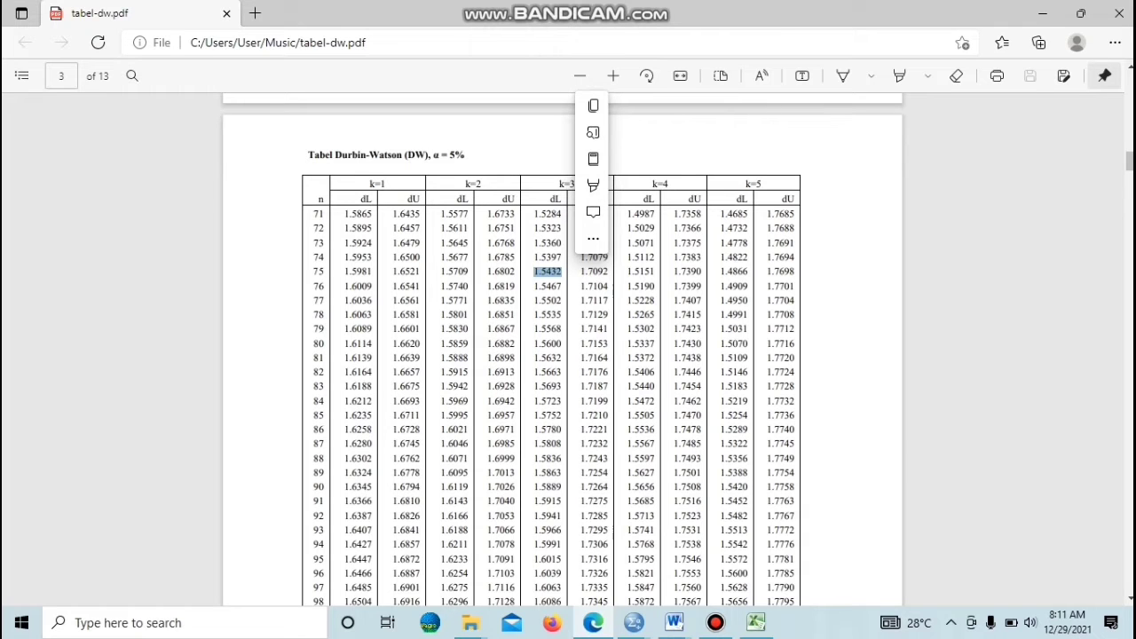
Return to the Word document Konsep Dasar SPSS and check the DL value in the comparison table against the PDF's dL
mouse_move(674, 622)
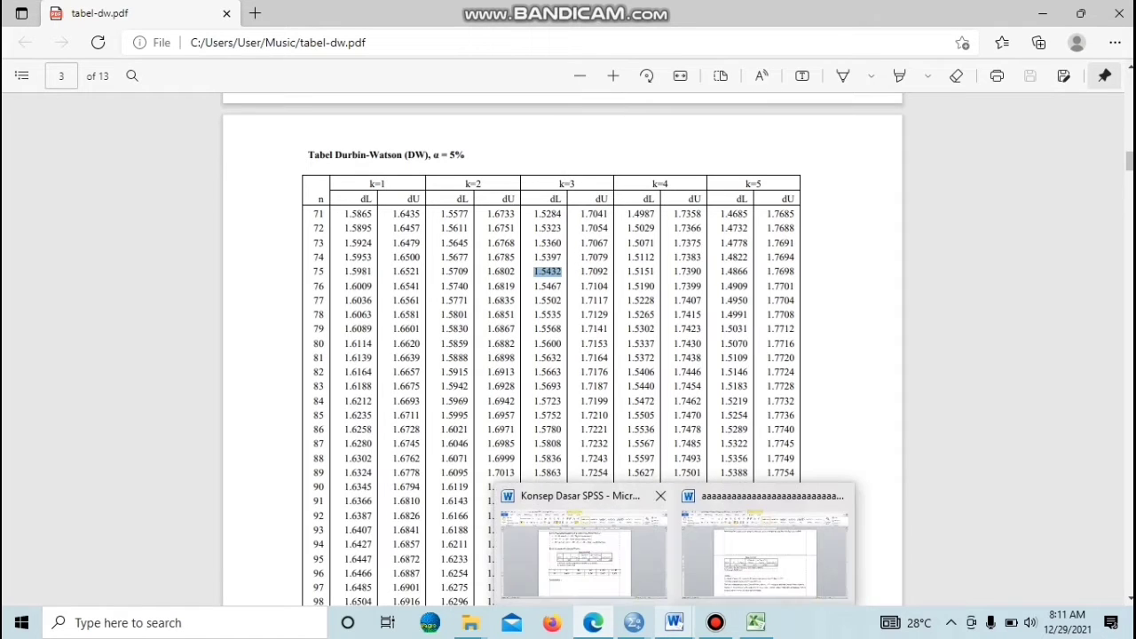
left_click(583, 546)
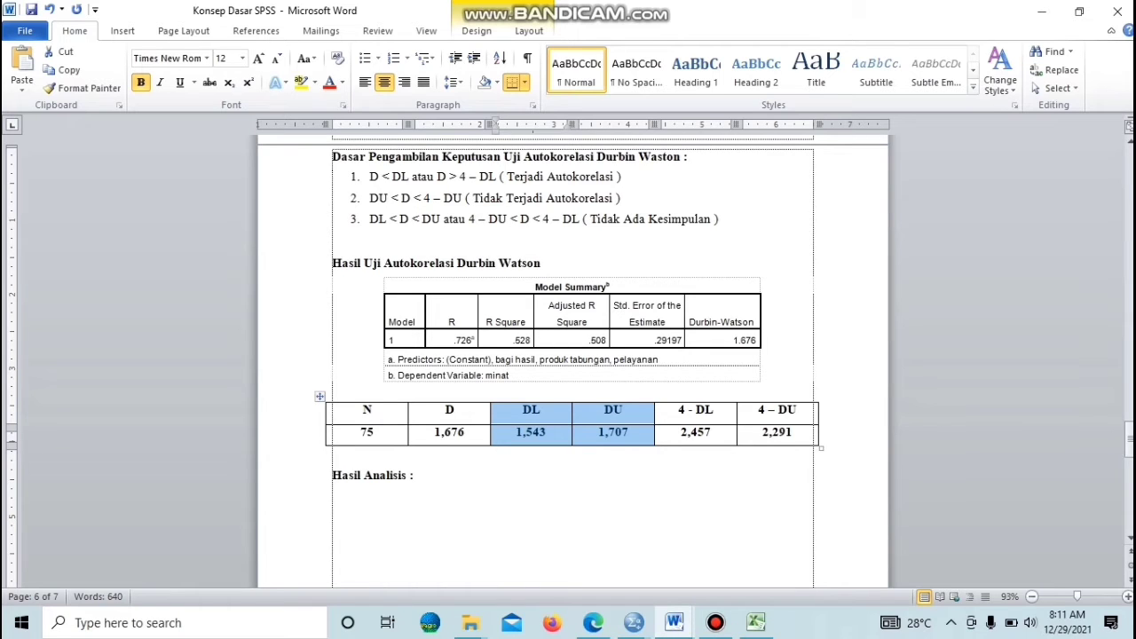
left_click(547, 433)
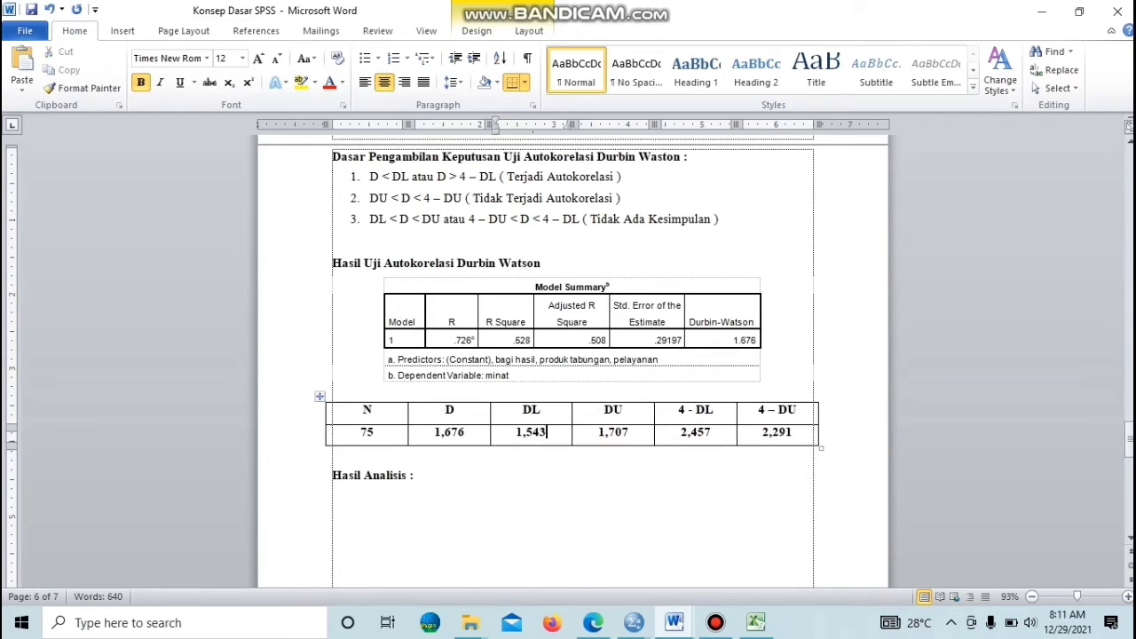
mouse_move(541, 433)
left_mouse_down()
mouse_move(613, 411)
mouse_move(519, 433)
left_mouse_up()
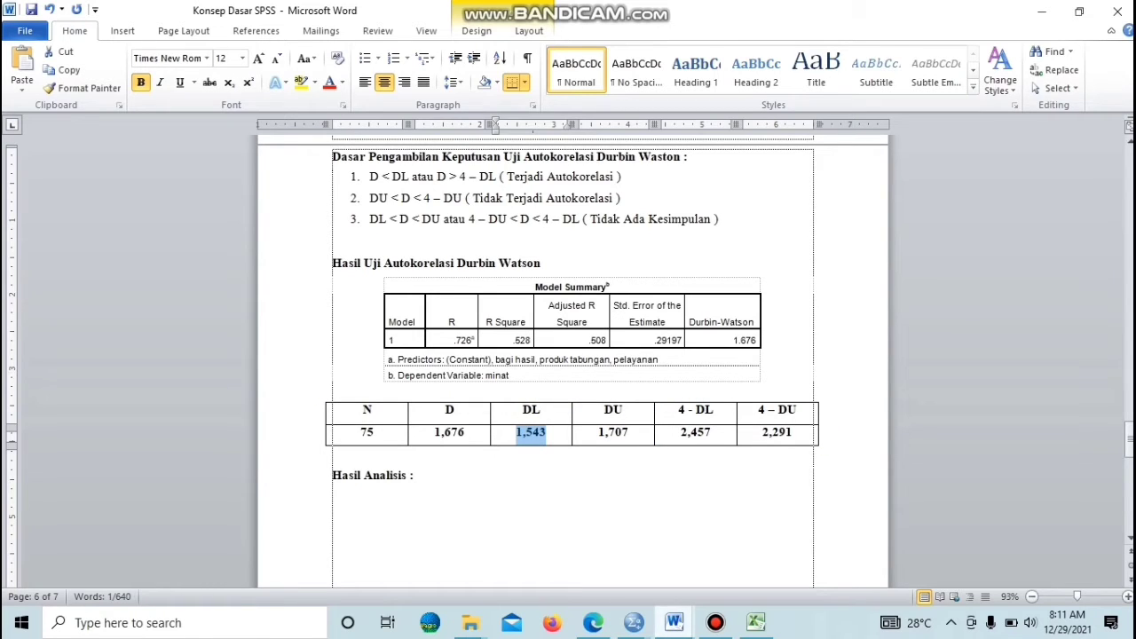
Look up the dU value for n = 75 and k=3 in tabel-dw.pdf and check it against the DU value in the Word table
mouse_move(593, 622)
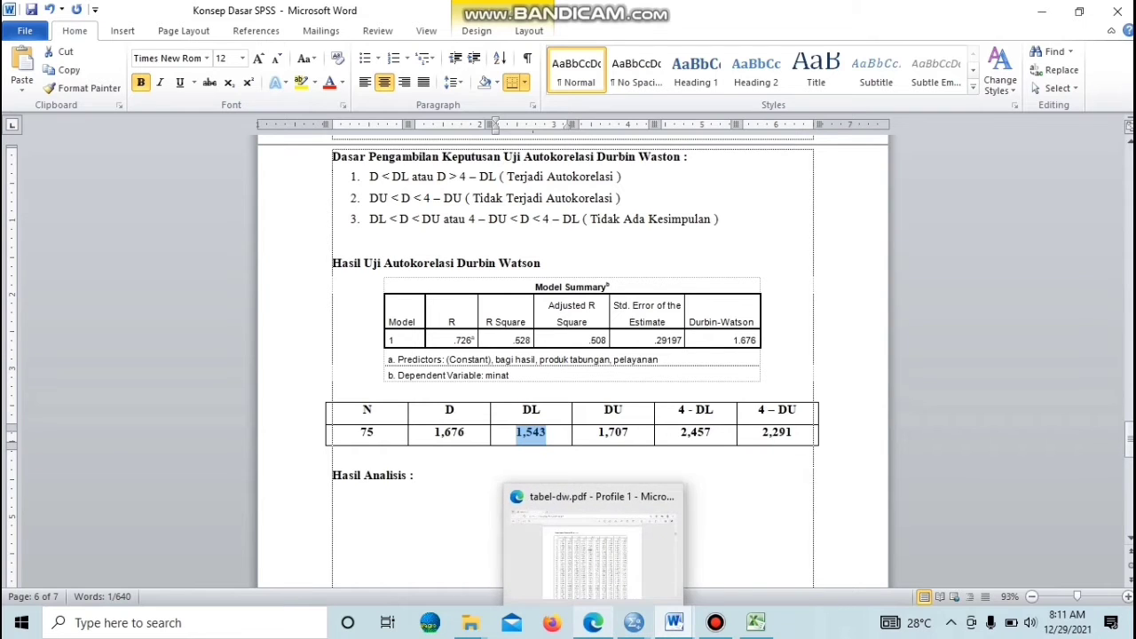
left_click(592, 550)
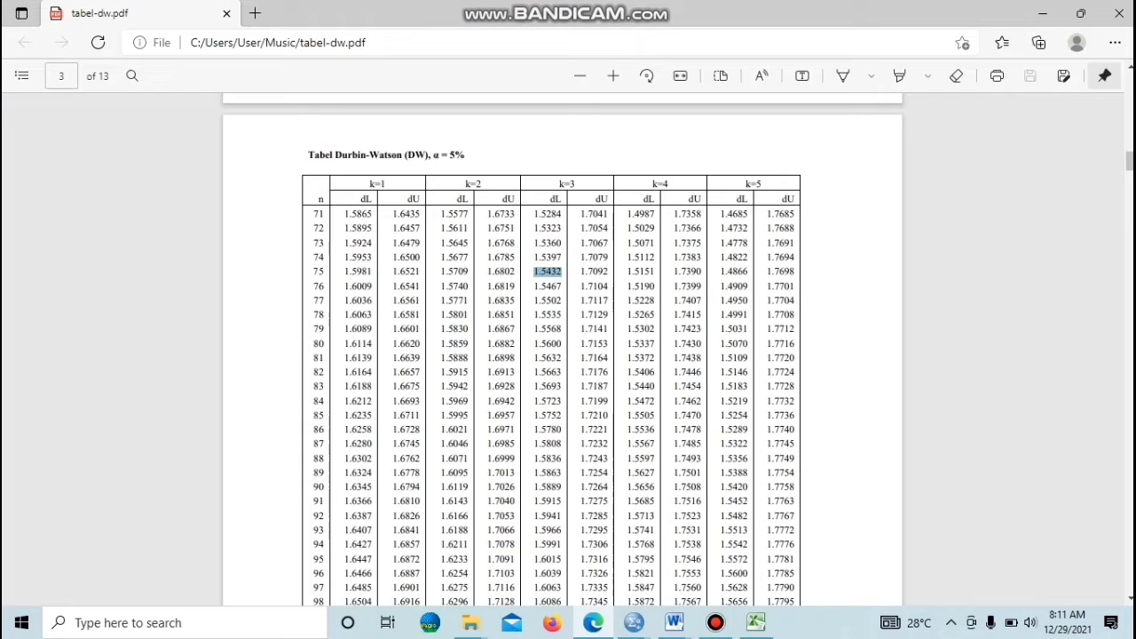
left_click_drag(581, 272, 609, 271)
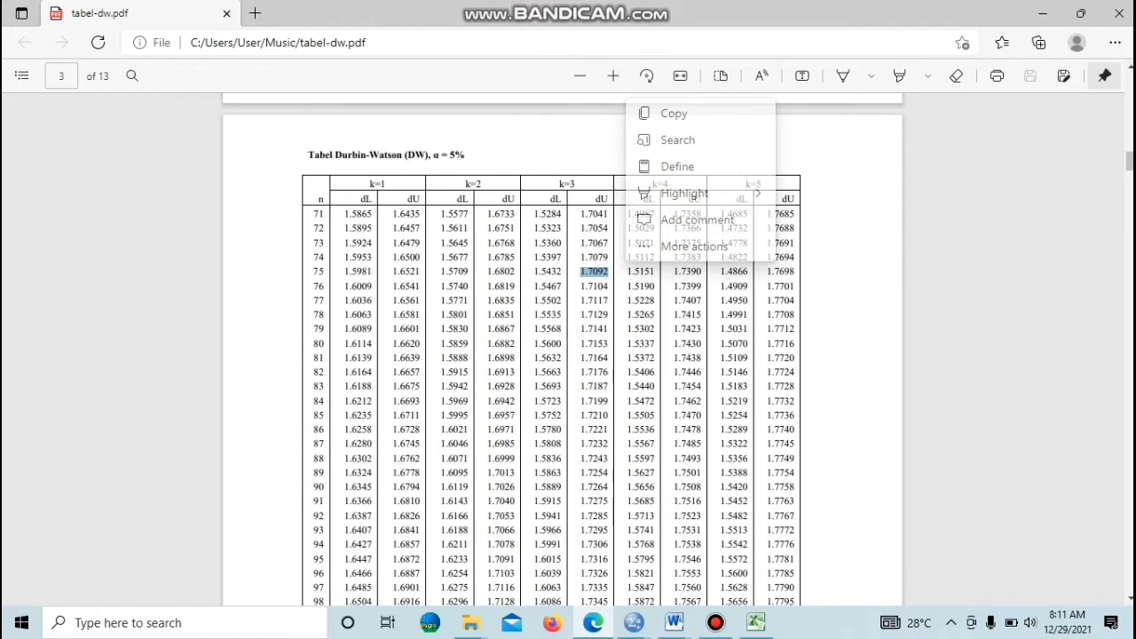
mouse_move(675, 621)
left_click(584, 550)
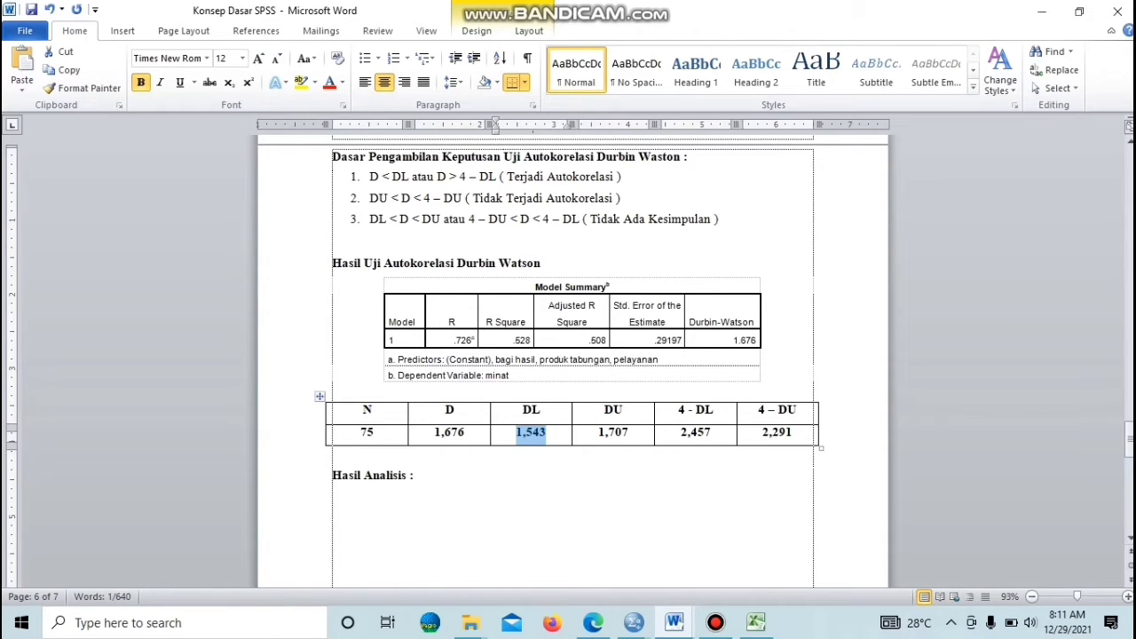
left_click_drag(598, 432, 630, 432)
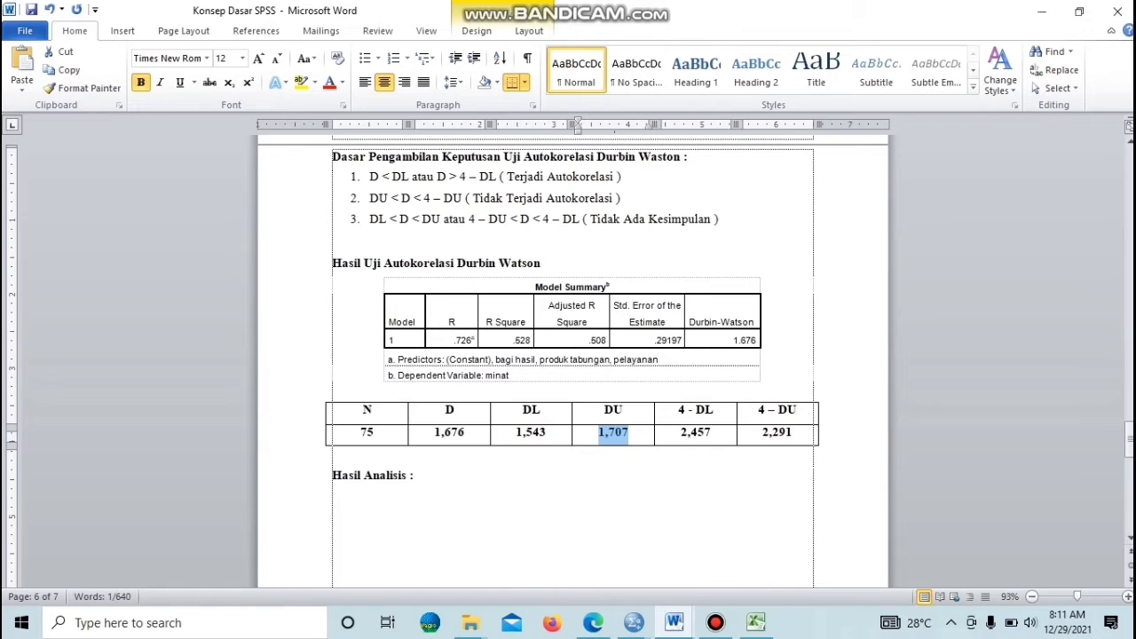
Under "Hasil Analisis :", write "DL < D : 1,543 < 1,676 yang artinya uji autokorelasi tidak ada kesimpulan."
left_click(333, 525)
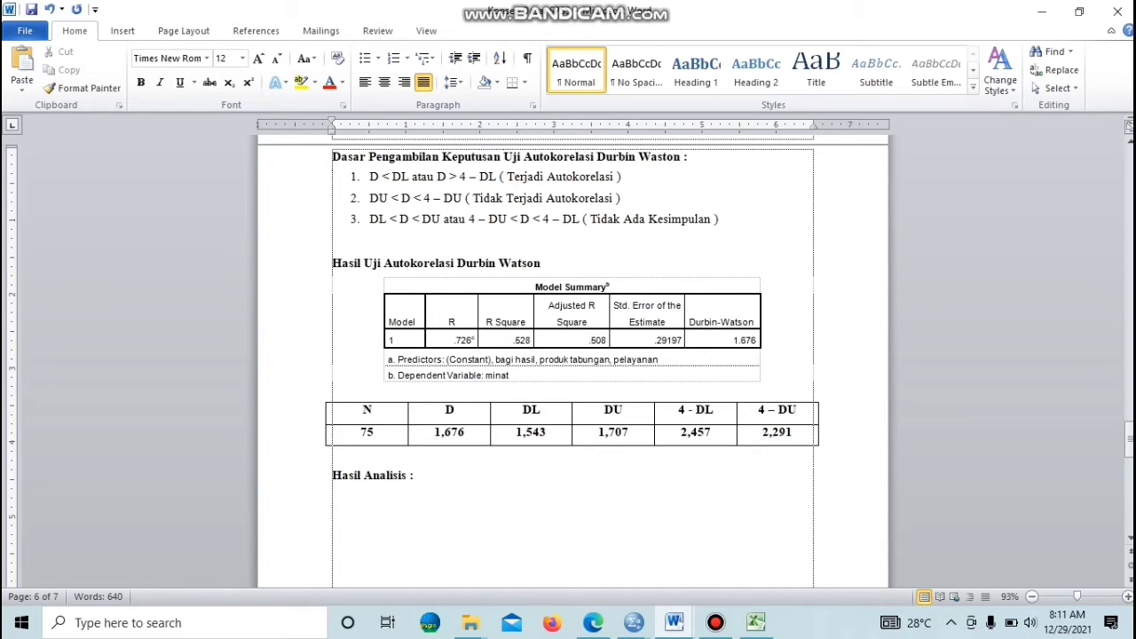
type("DL < D :")
type("1,543 < 1,676")
key("Return")
key("BackSpace")
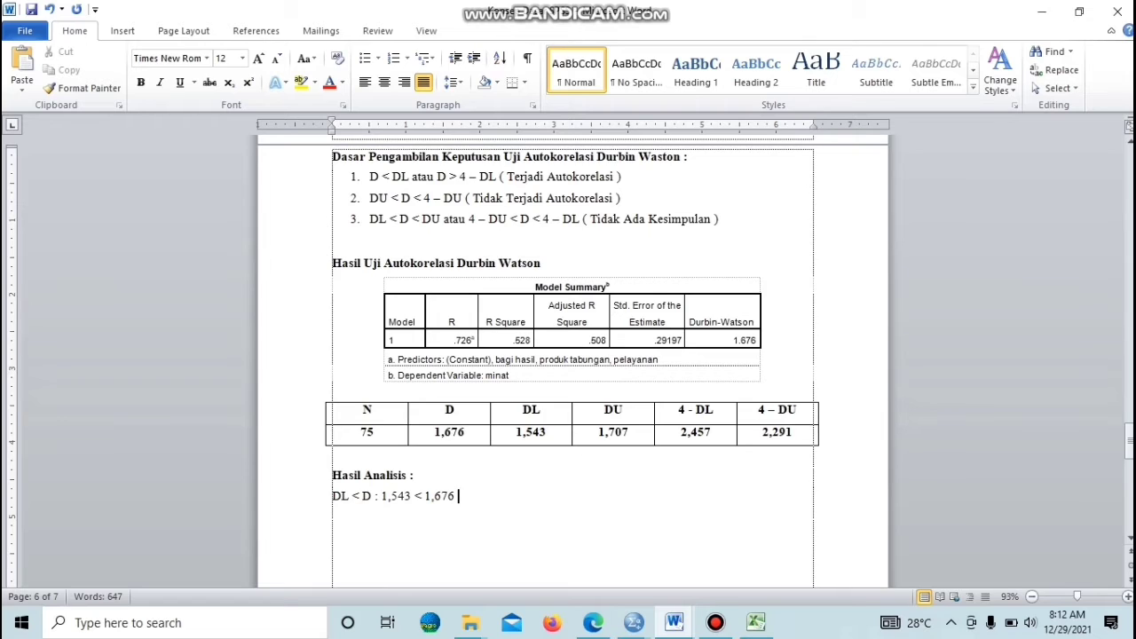
type("yang artinya")
type("uji a")
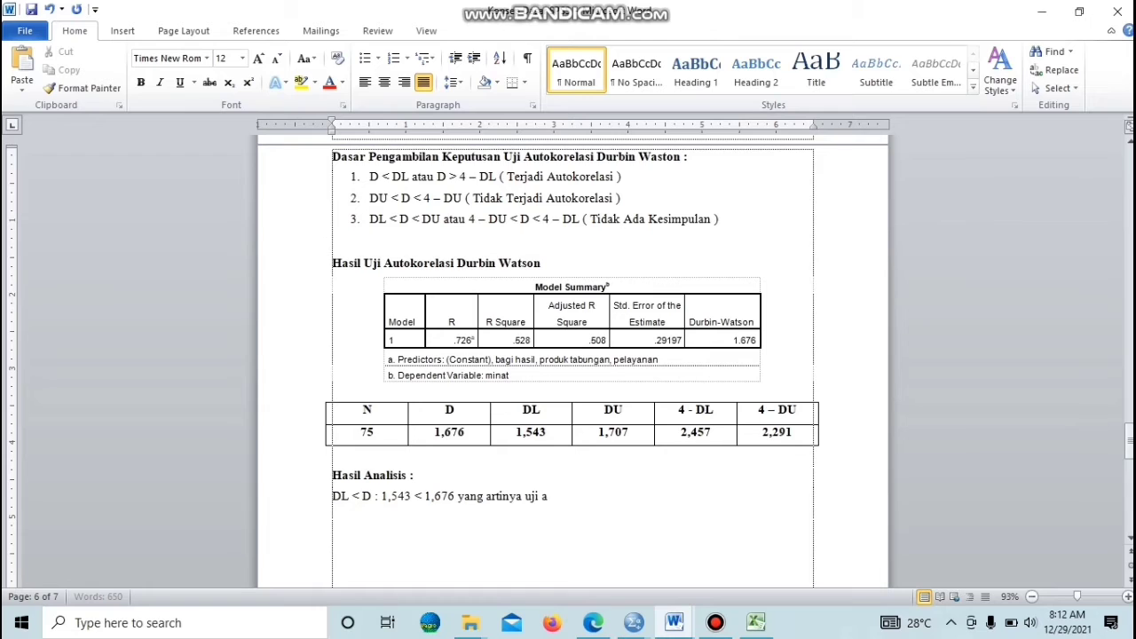
type("utokorelasi tidak ada ke")
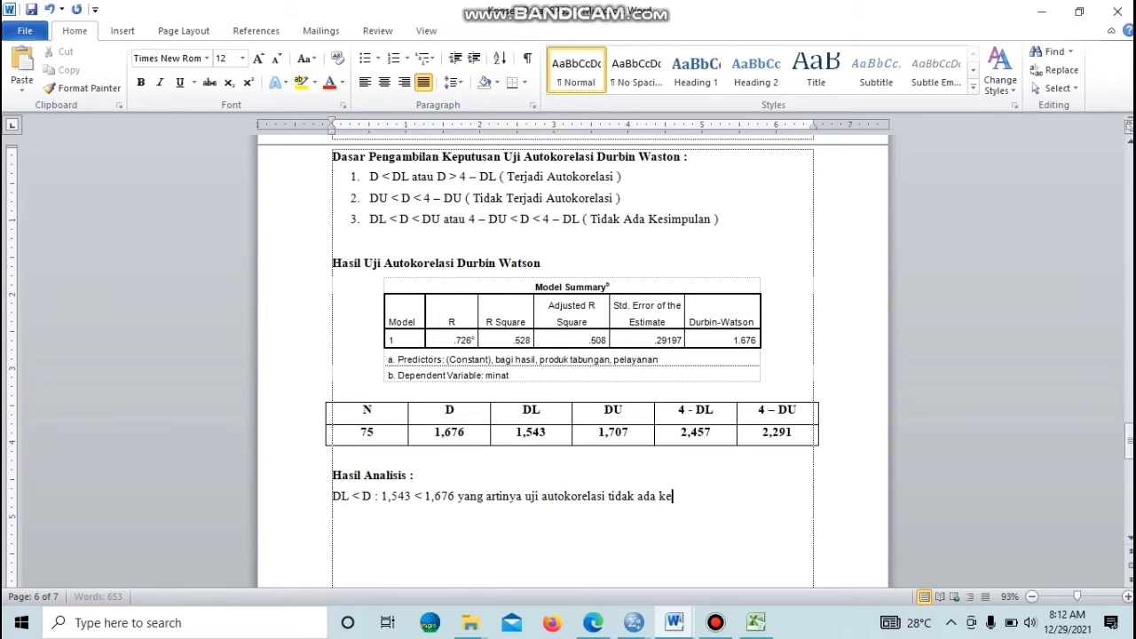
type("simpulan.")
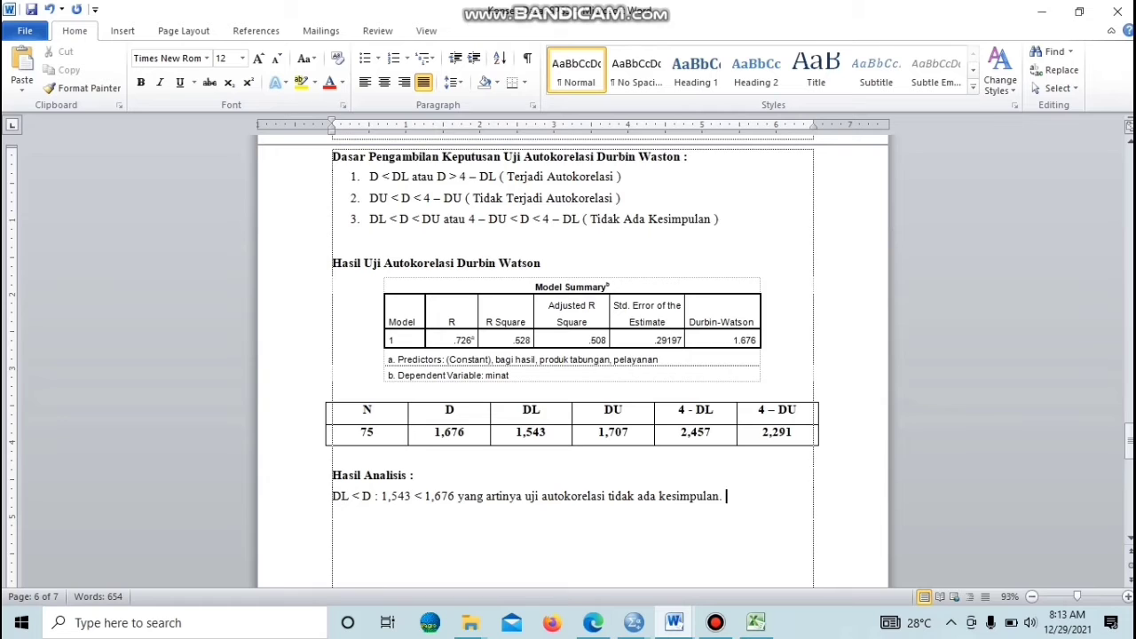
Select decision criterion 3, "DL < D < DU atau 4 – DU < D < 4 – DL", to compare it with the written analysis
left_click(370, 220)
left_click_drag(370, 219, 623, 219)
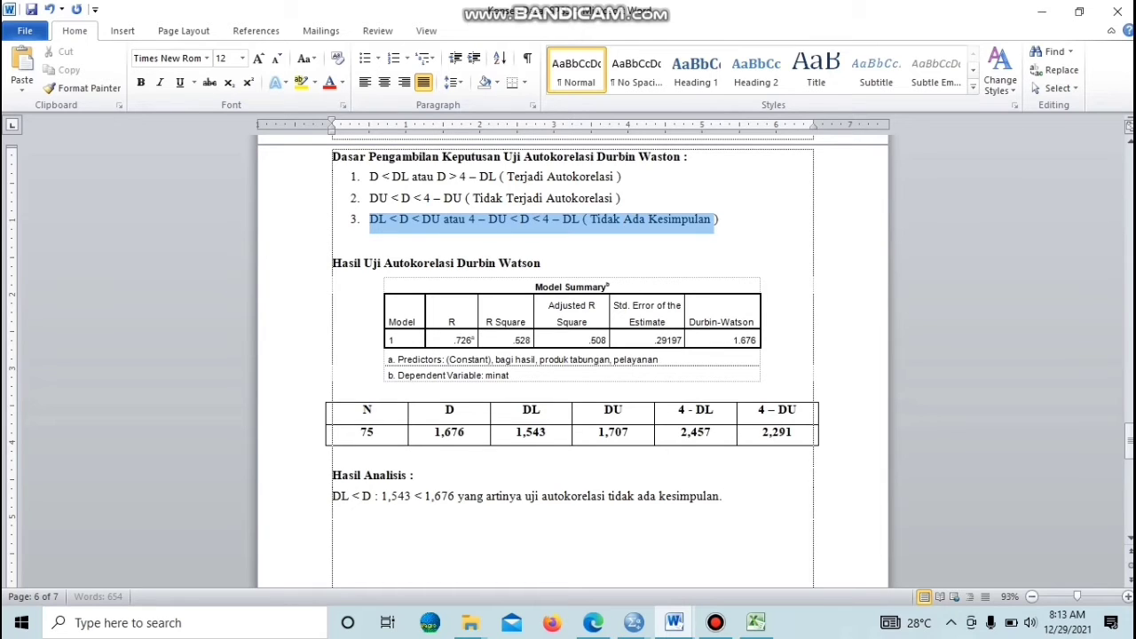
left_click_drag(717, 222, 724, 222)
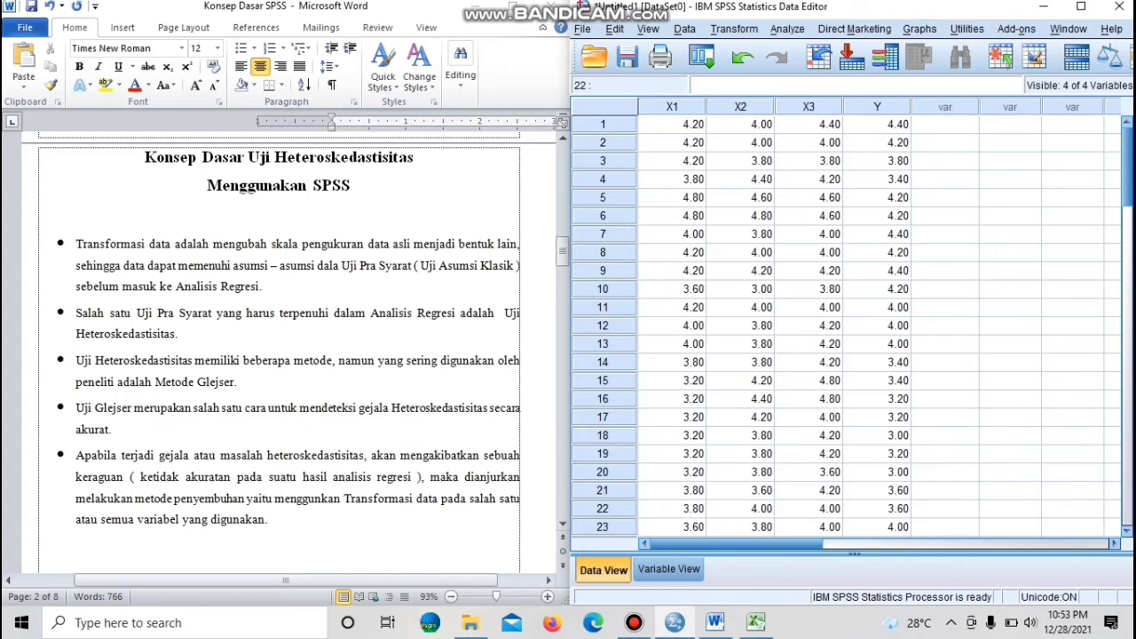
Maximize the SPSS Data Editor and set up a linear regression with minat as dependent and pelayanan, produk tabungan and bagi hasil as independents
left_click(1081, 7)
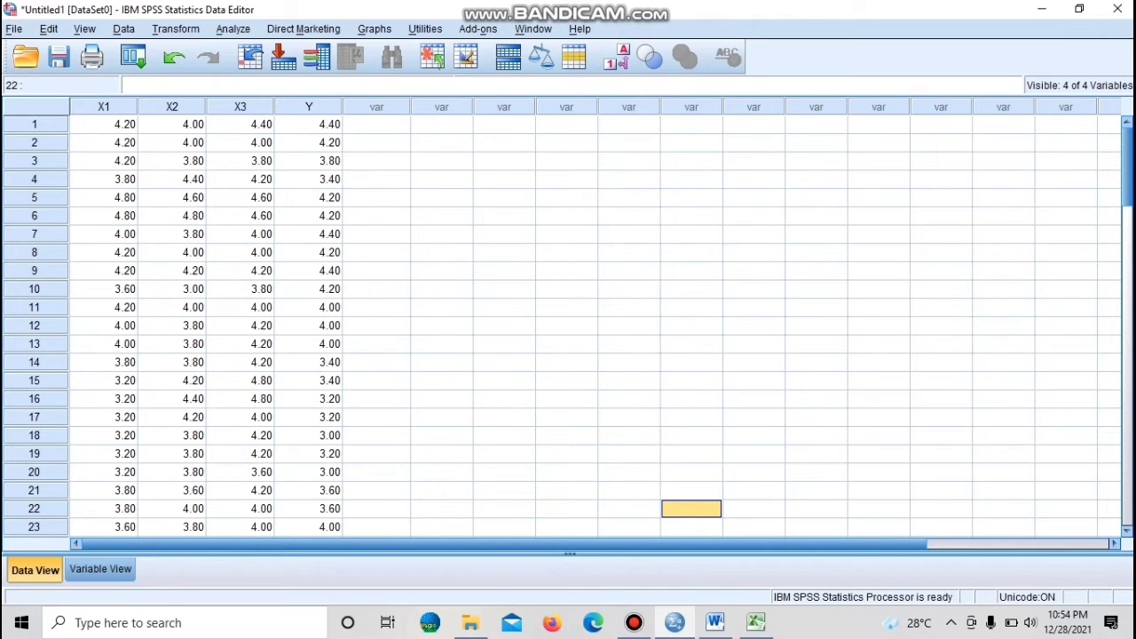
left_click(233, 29)
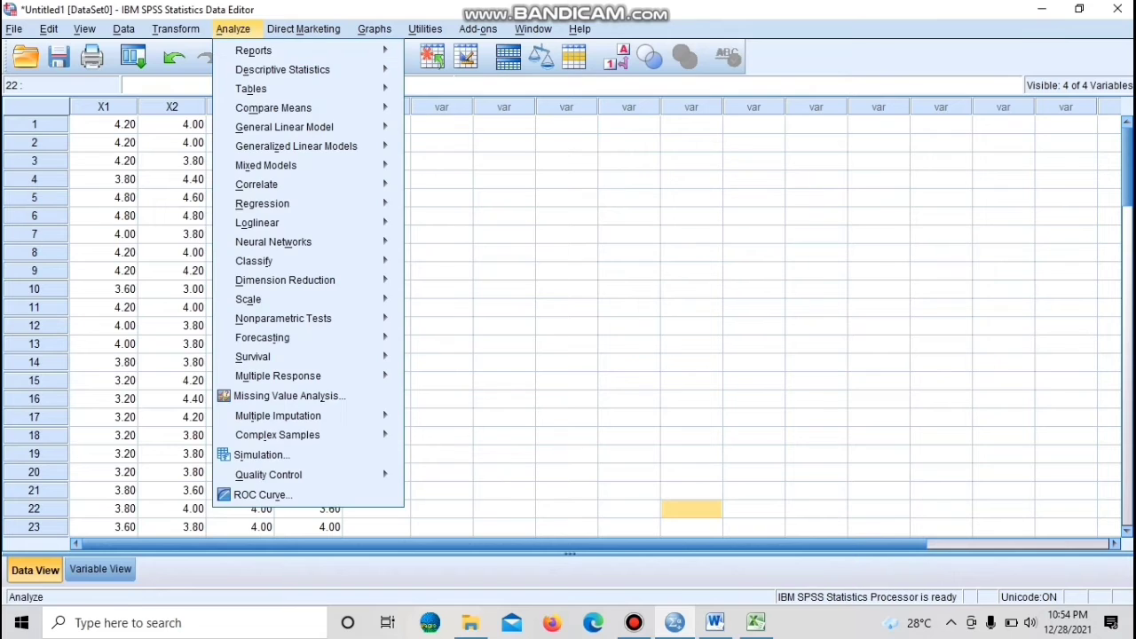
mouse_move(256, 184)
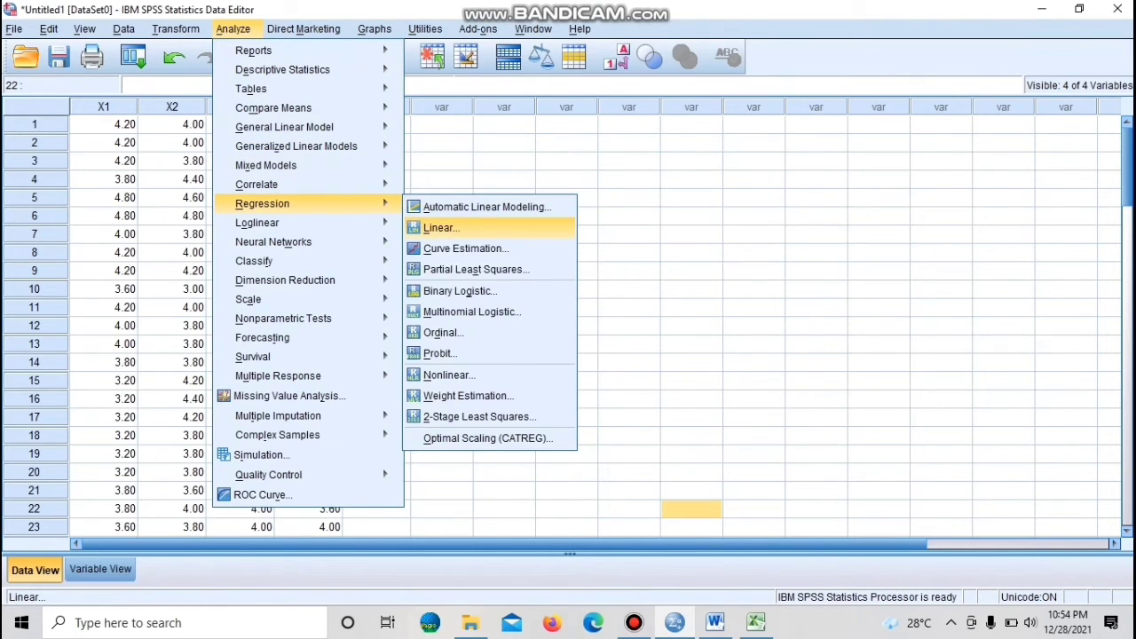
left_click(440, 227)
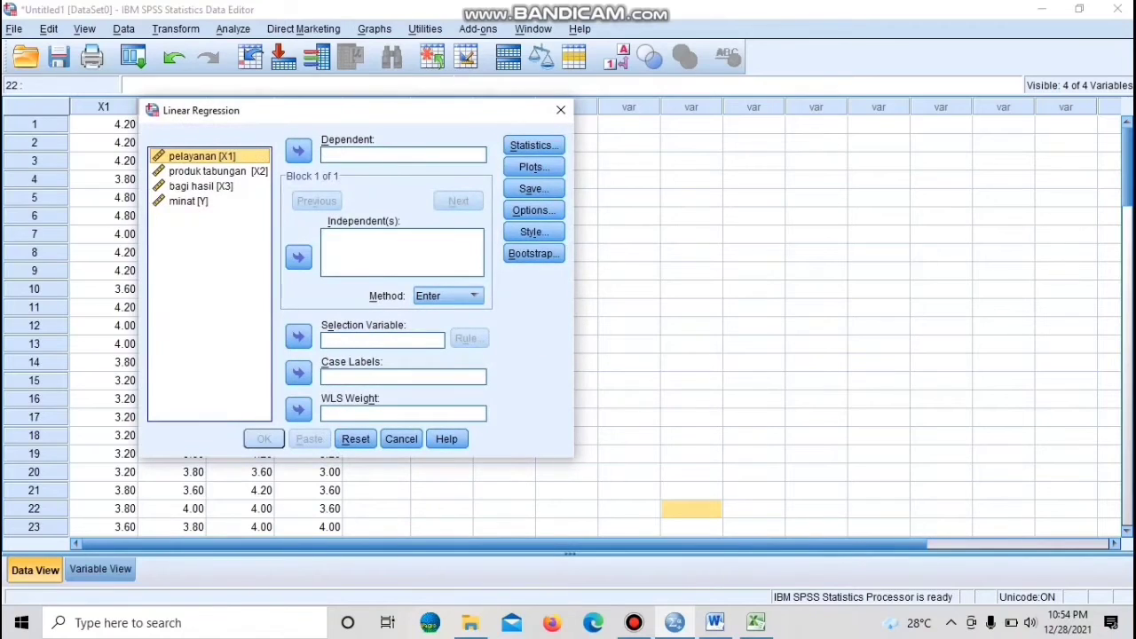
left_click(188, 201)
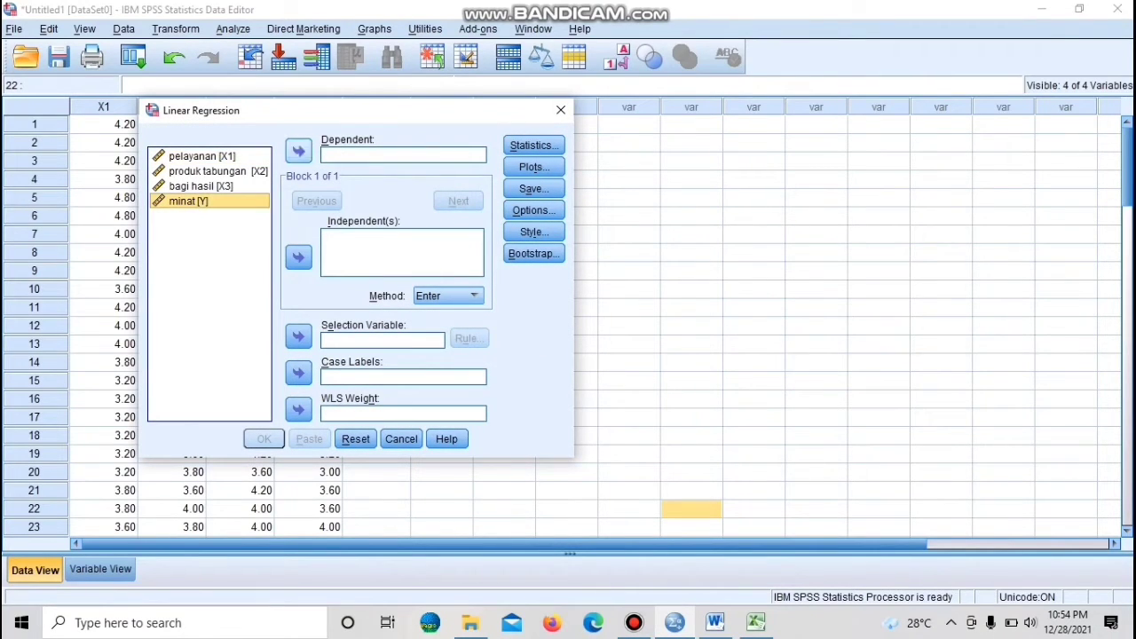
left_click(298, 151)
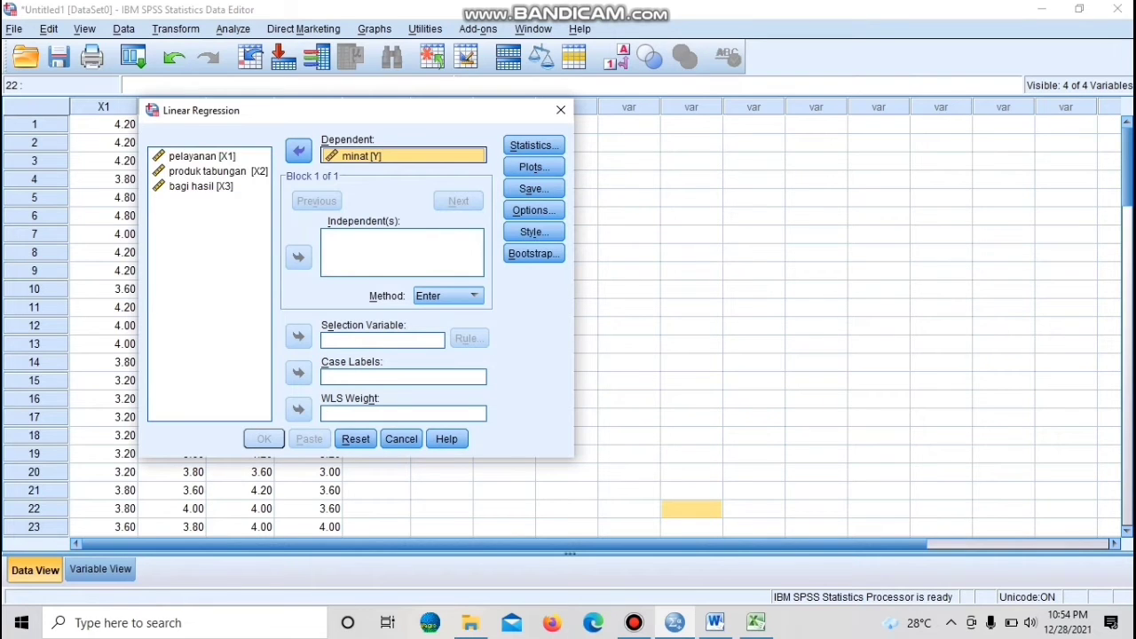
left_click(202, 156)
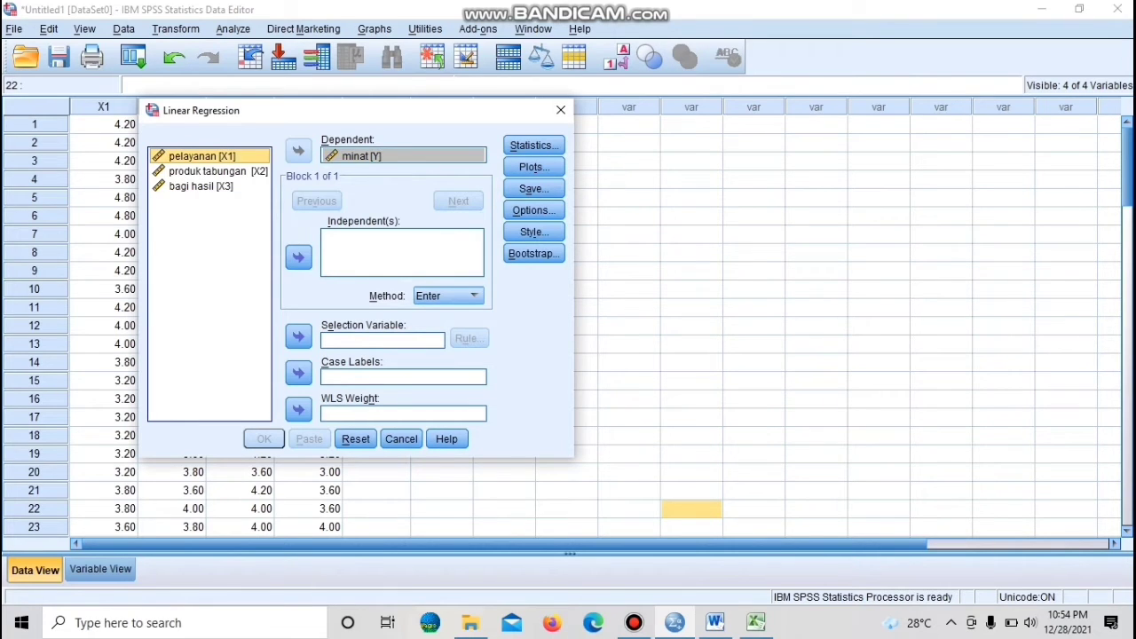
key("shift+Down")
key("shift+Down")
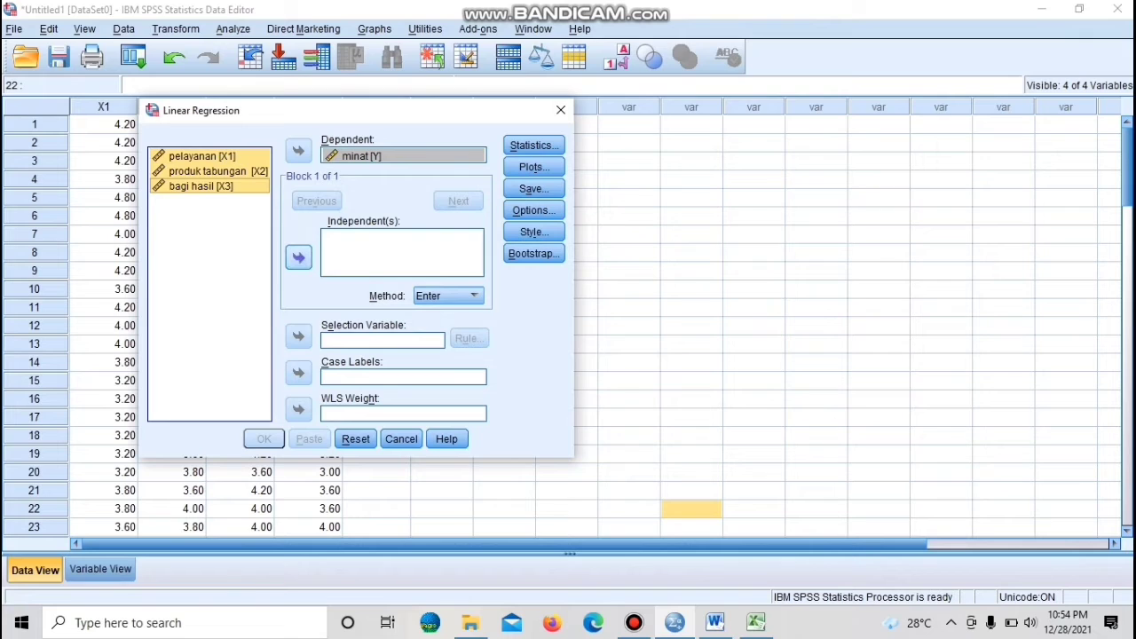
left_click(298, 258)
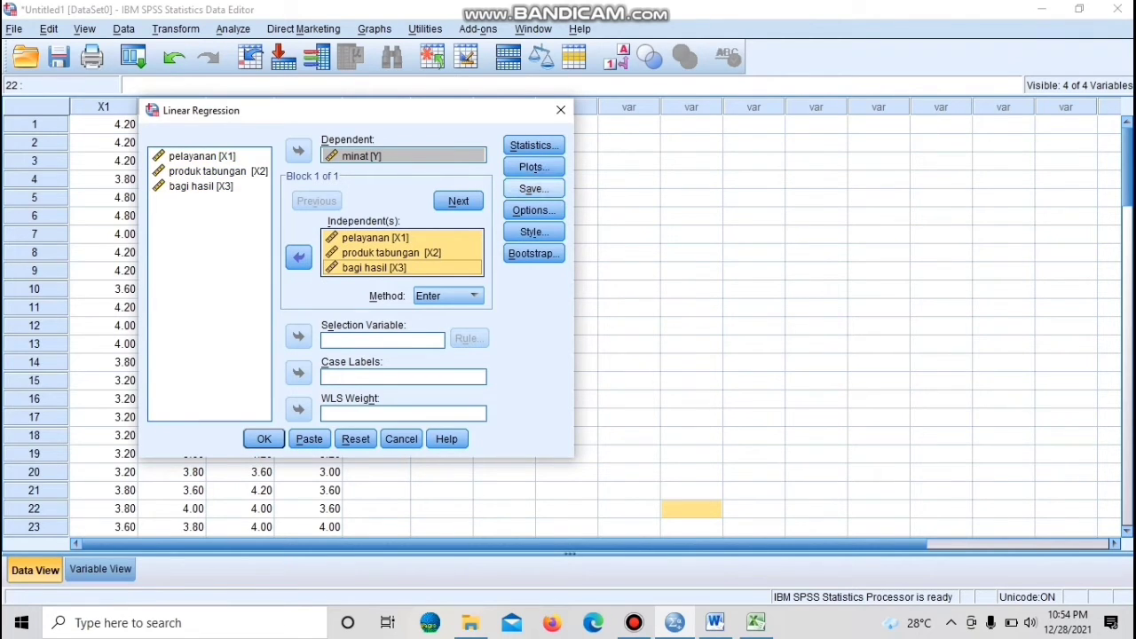
Set the regression to save unstandardized residuals as a new variable and run it
left_click(533, 189)
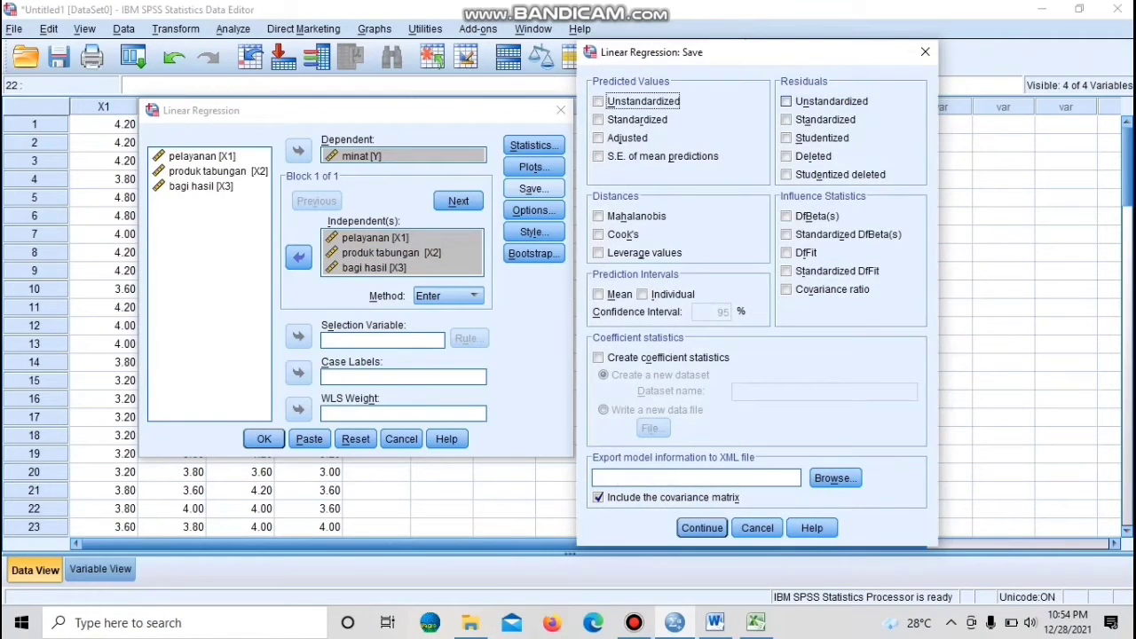
left_click(786, 101)
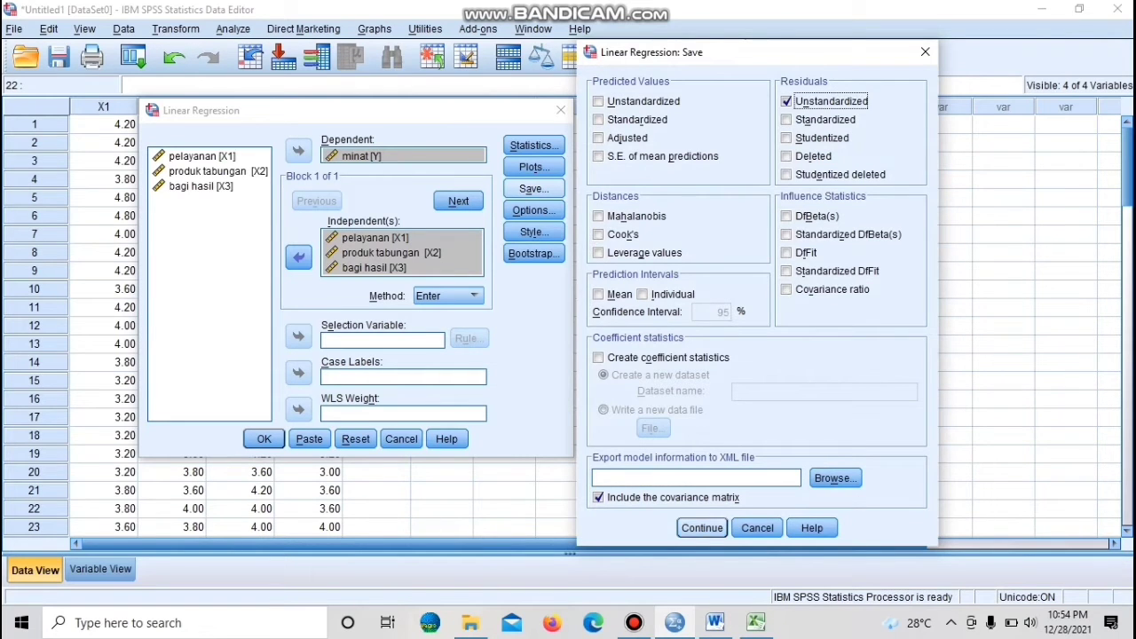
left_click(701, 527)
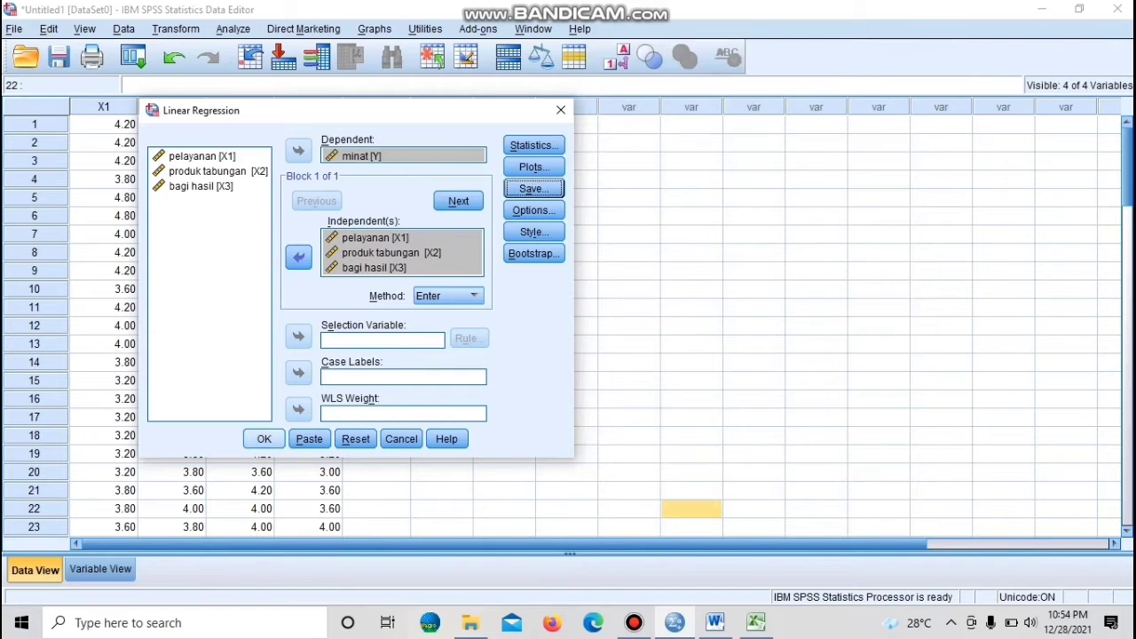
left_click(264, 438)
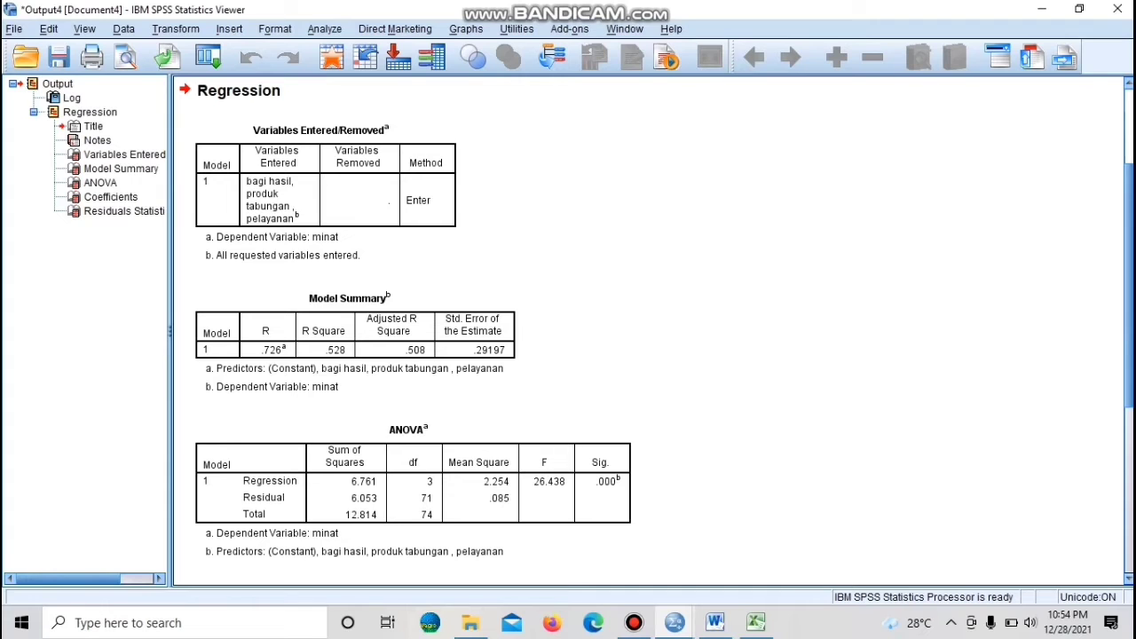
In the Data Editor, compute a new variable Abs_Residual as the absolute value of the unstandardized residual, ABS(RES_1)
mouse_move(674, 622)
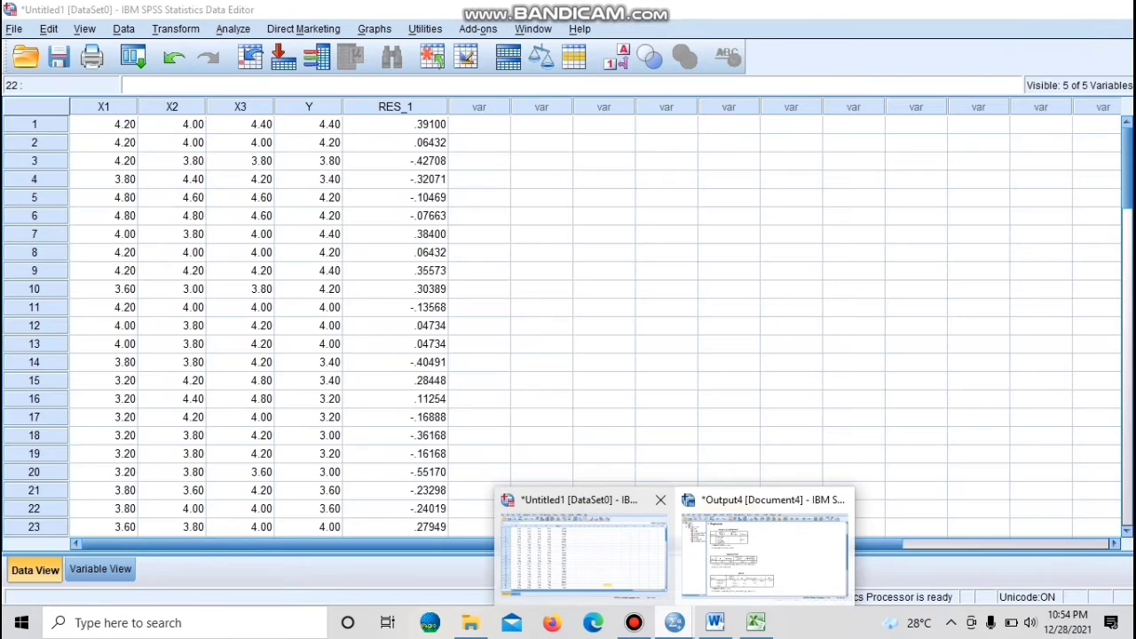
left_click(583, 545)
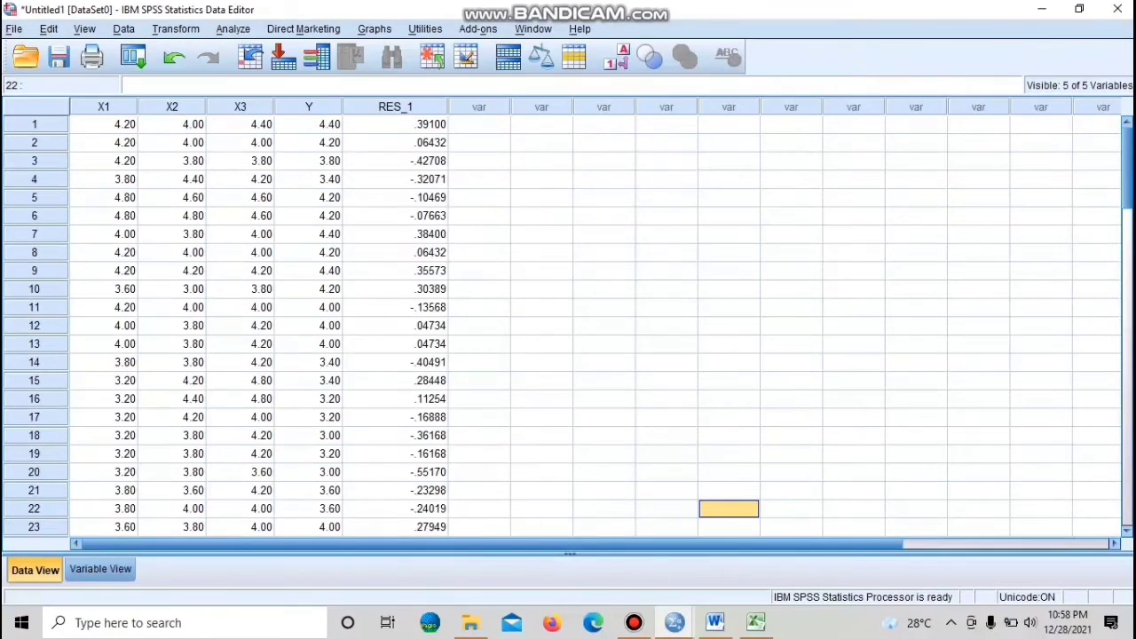
left_click(395, 107)
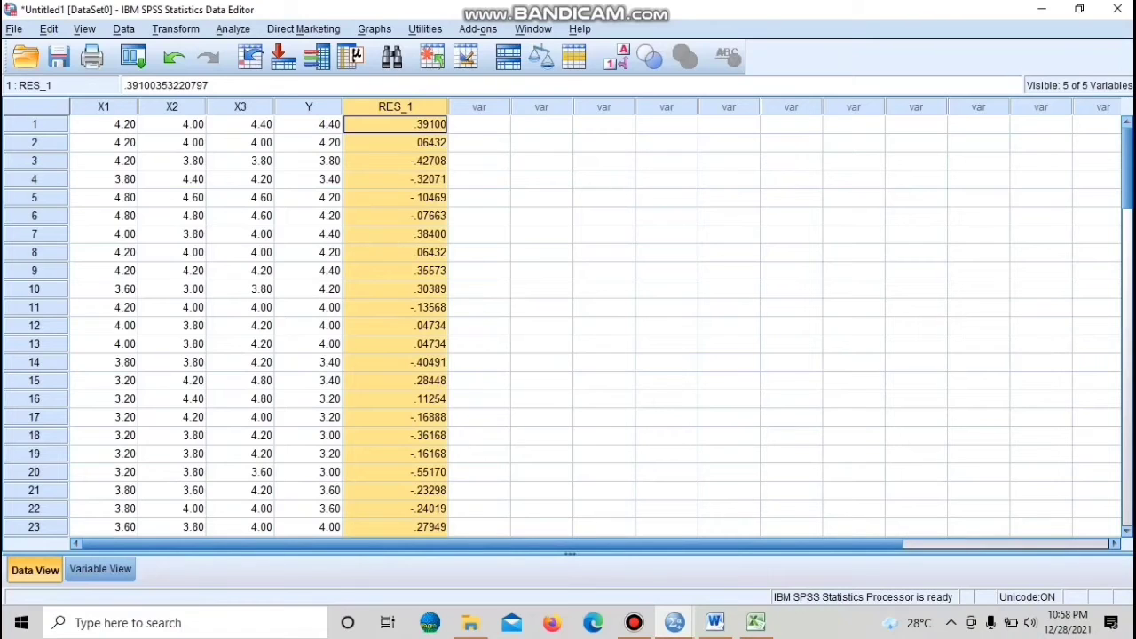
left_click(176, 29)
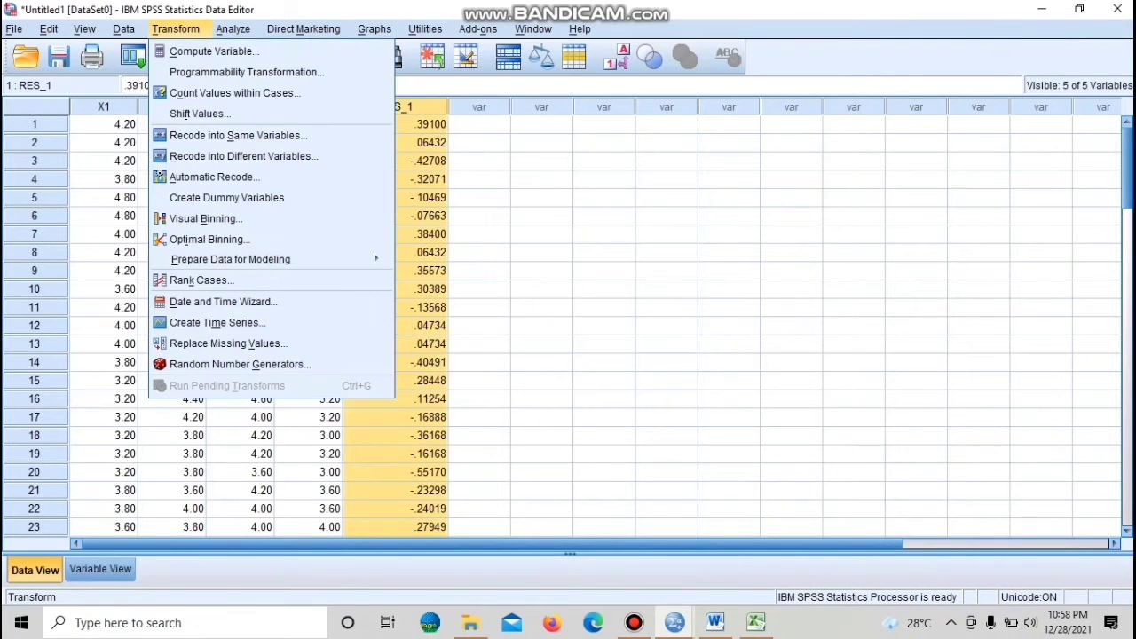
left_click(213, 50)
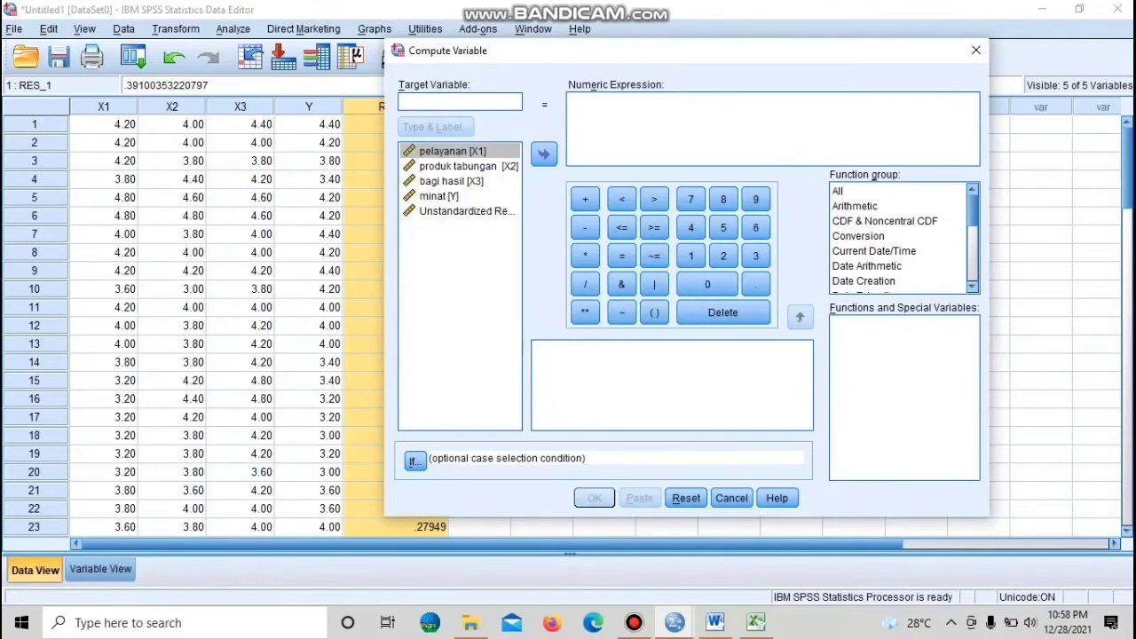
type("Abs")
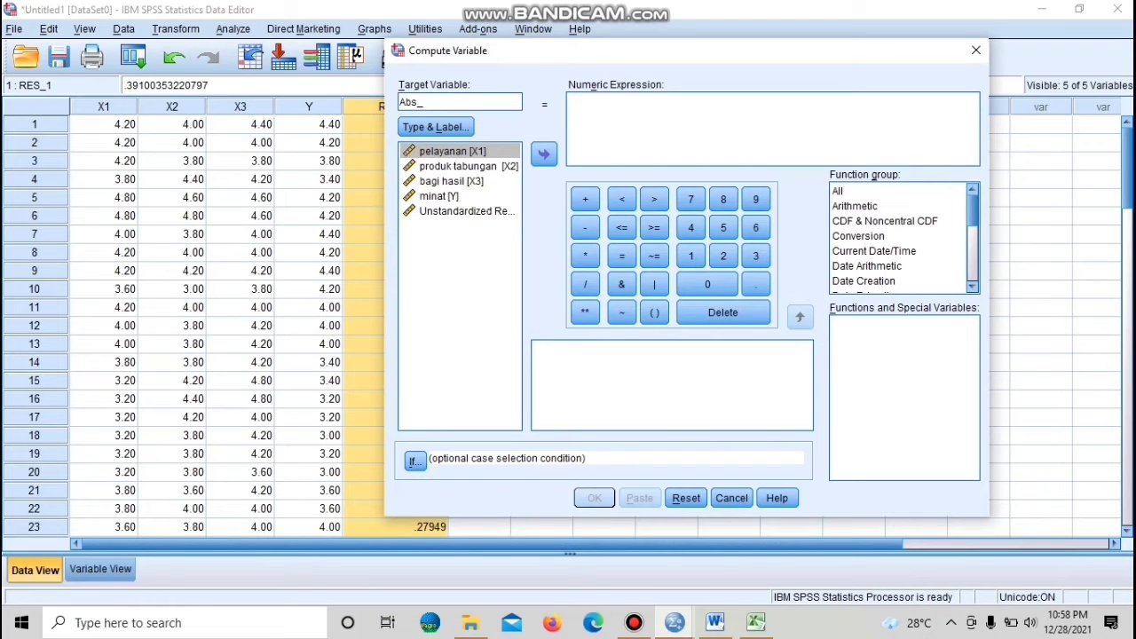
type("_Residual")
left_click(896, 192)
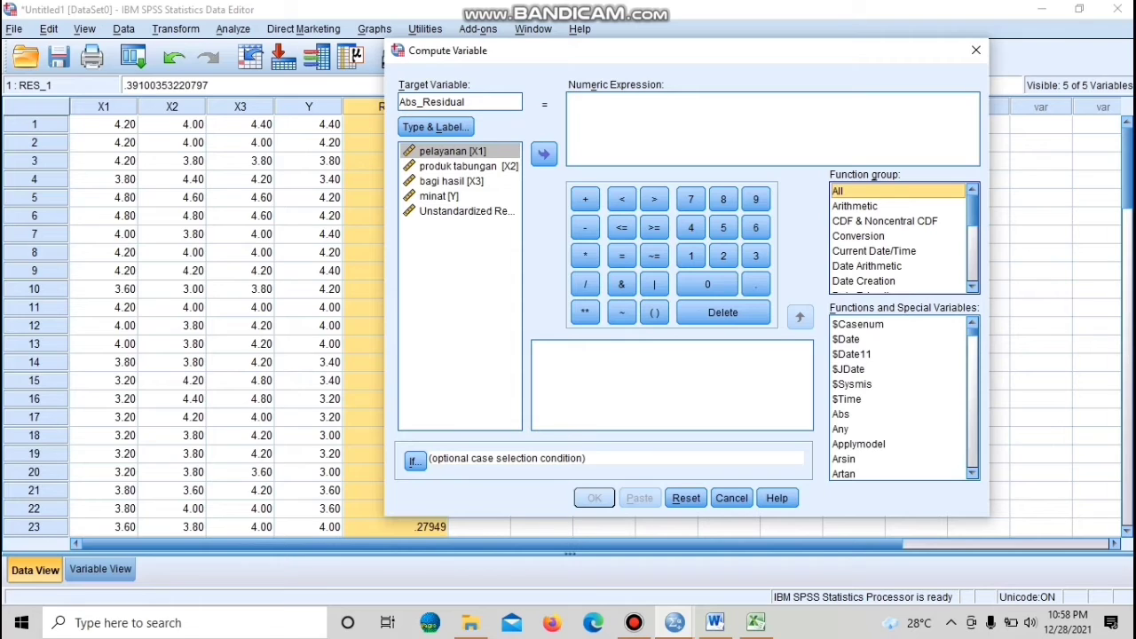
double_click(841, 415)
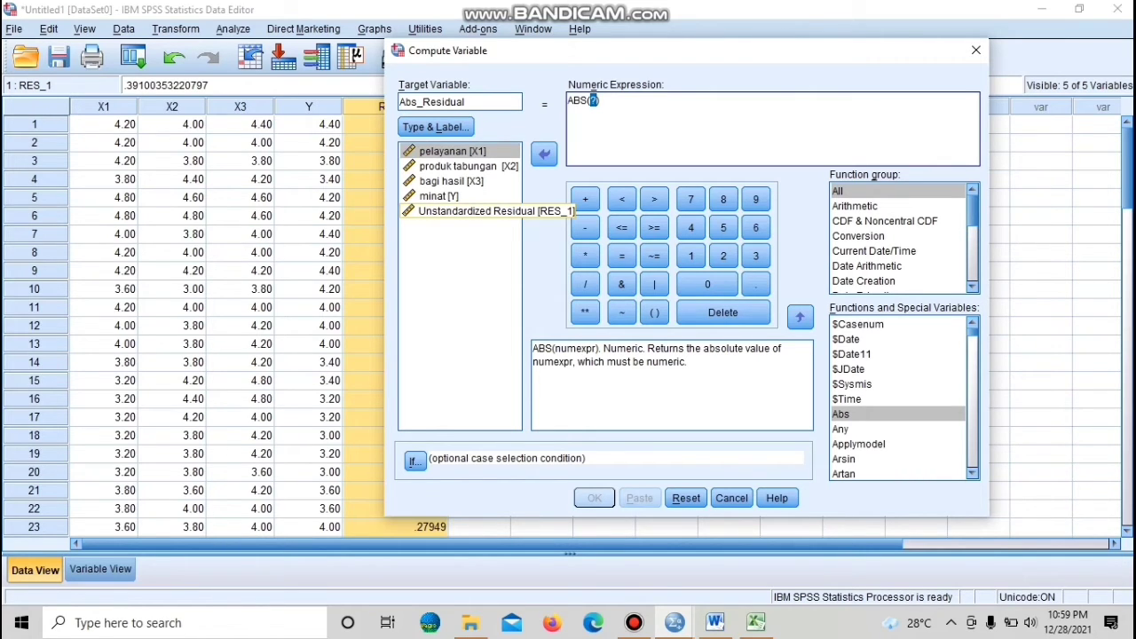
double_click(462, 210)
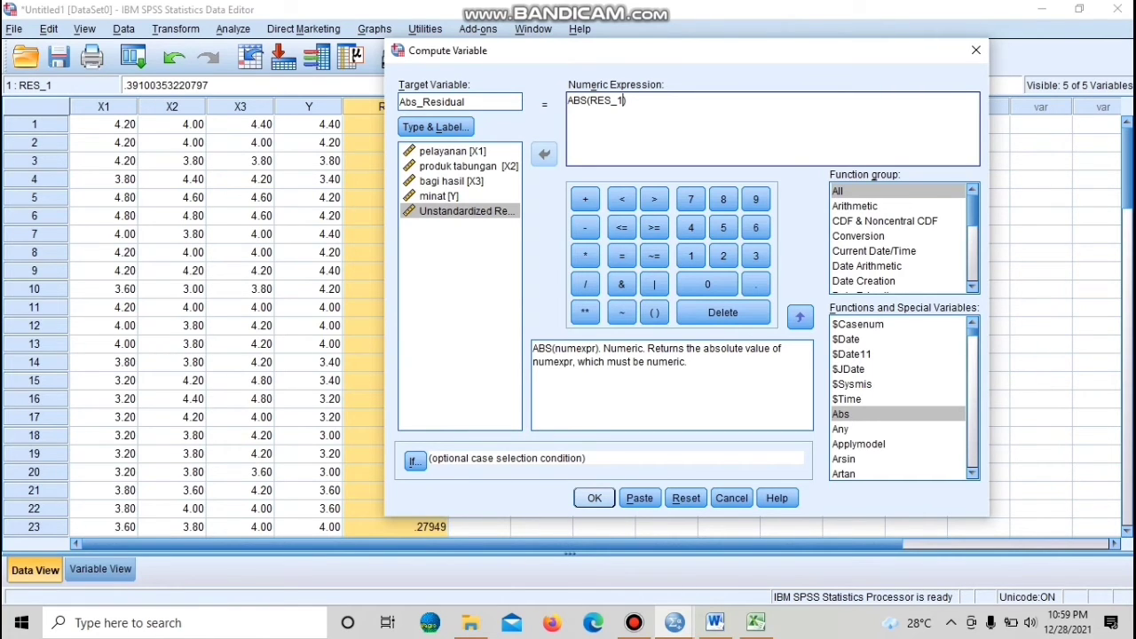
left_click(593, 498)
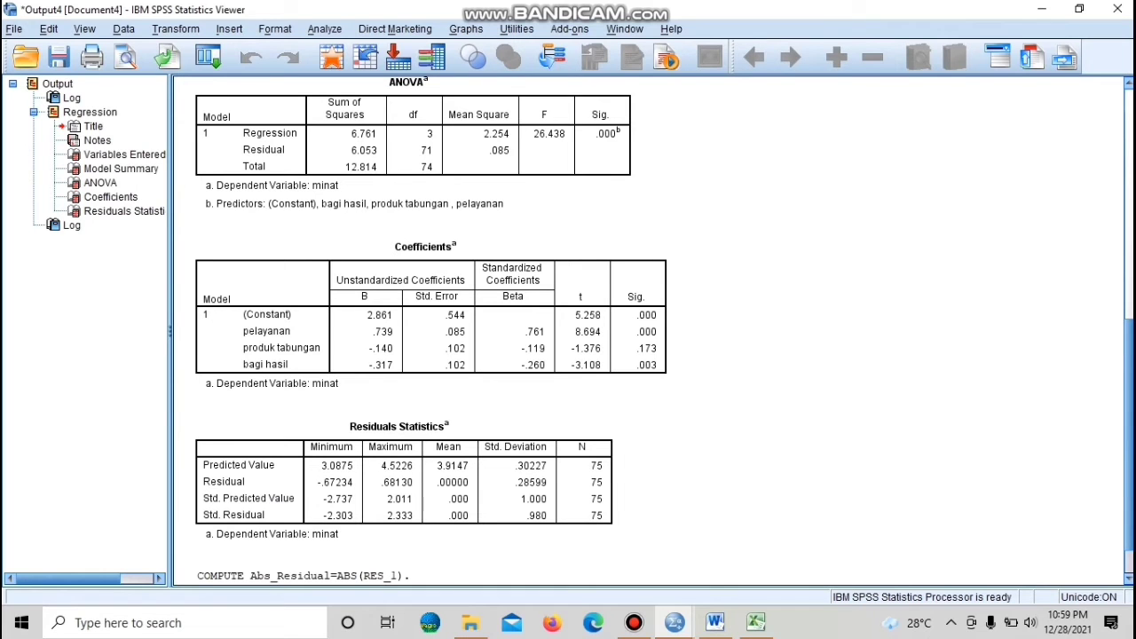
Return to the Data Editor and set up a linear regression with Abs_Residual as the dependent variable
mouse_move(674, 622)
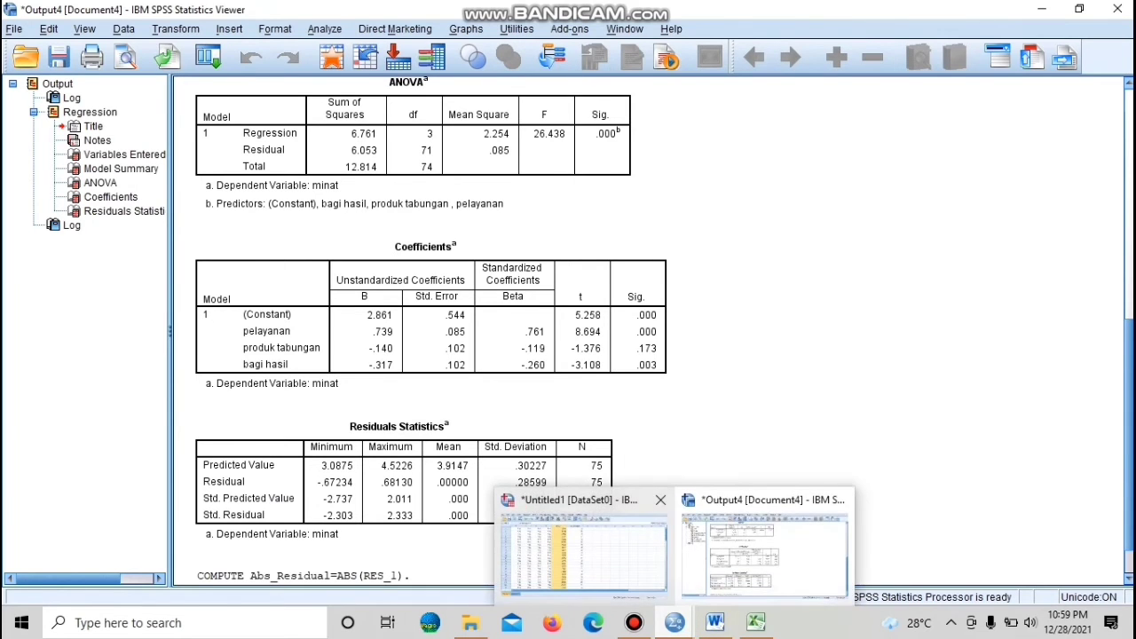
left_click(585, 533)
left_click(504, 107)
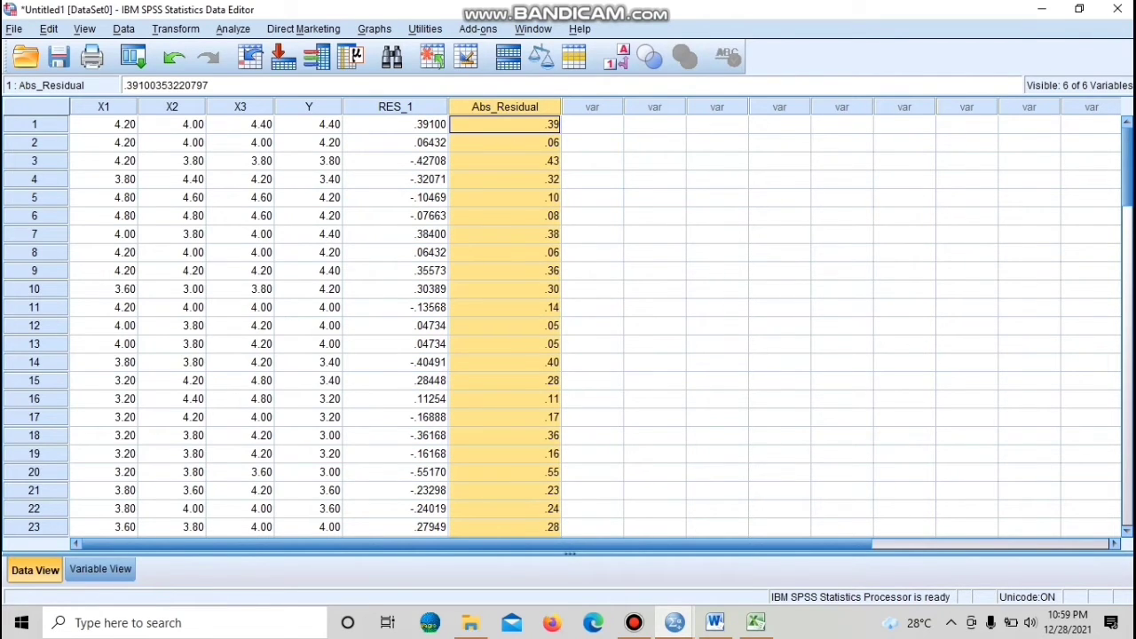
left_click(233, 29)
mouse_move(266, 223)
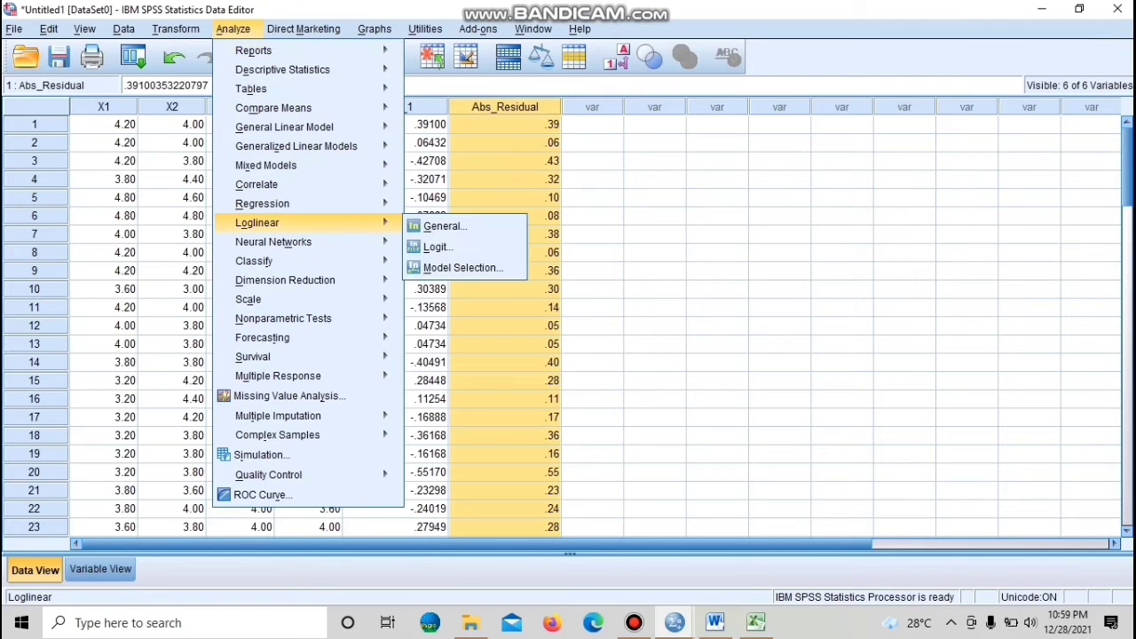
mouse_move(266, 203)
left_click(435, 223)
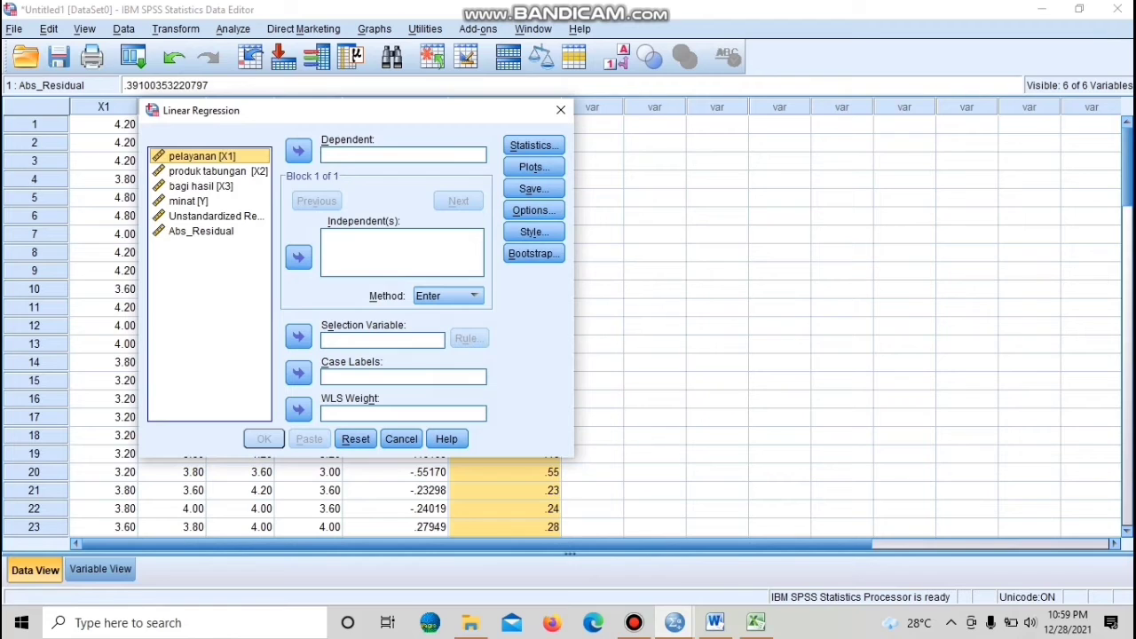
left_click(202, 230)
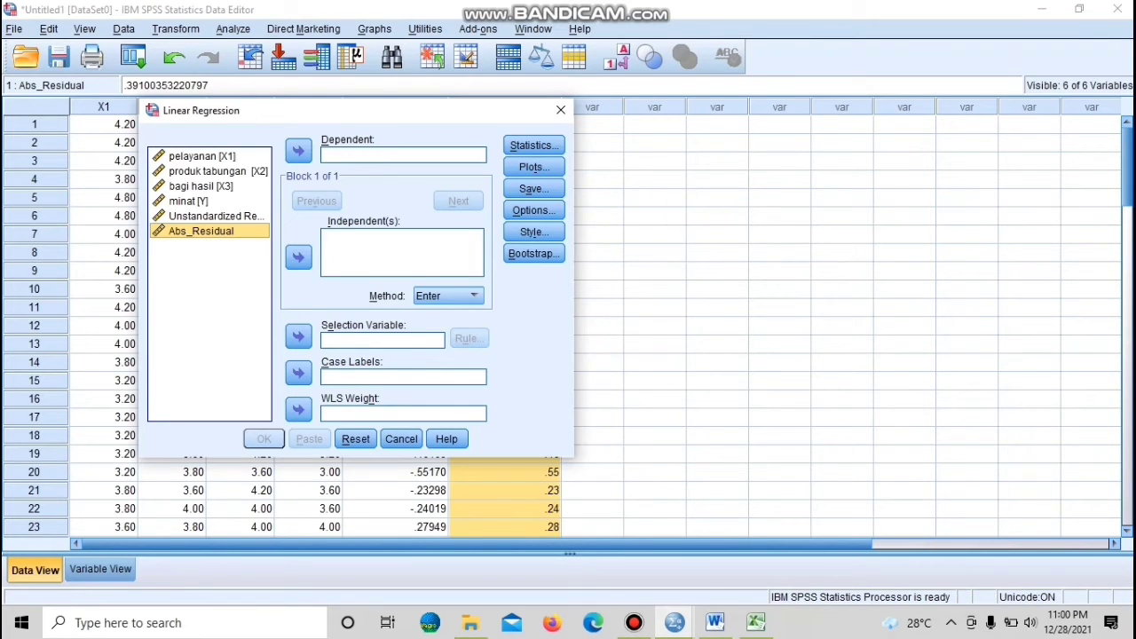
left_click(298, 151)
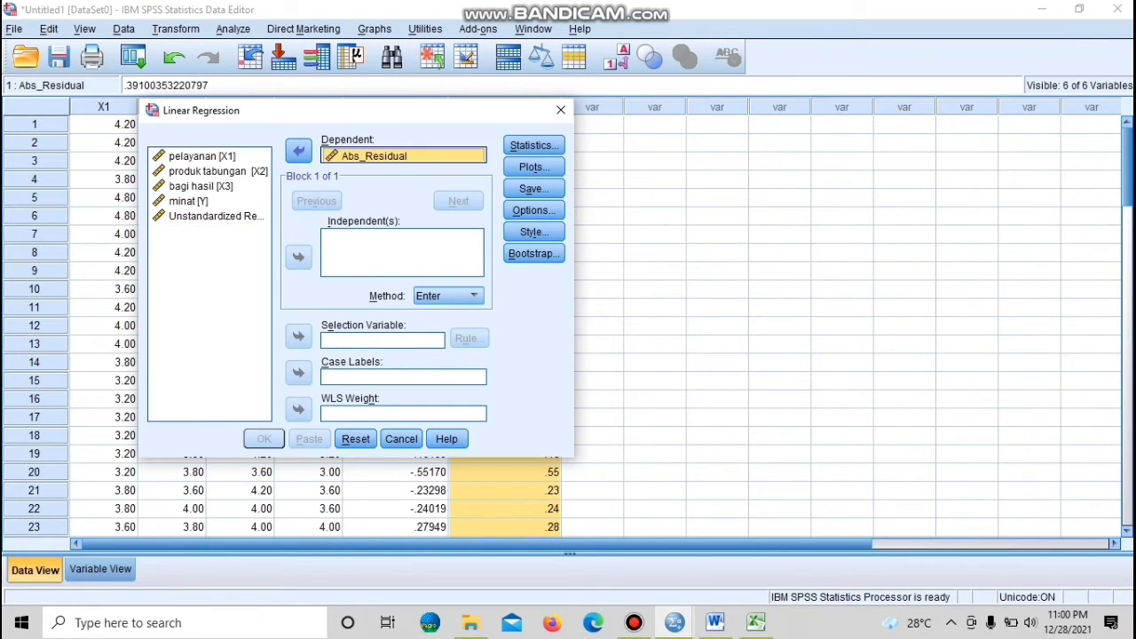
Add pelayanan, produk tabungan and bagi hasil as independent variables and run the regression
left_click(203, 156)
key("shift+Down")
key("shift+Down")
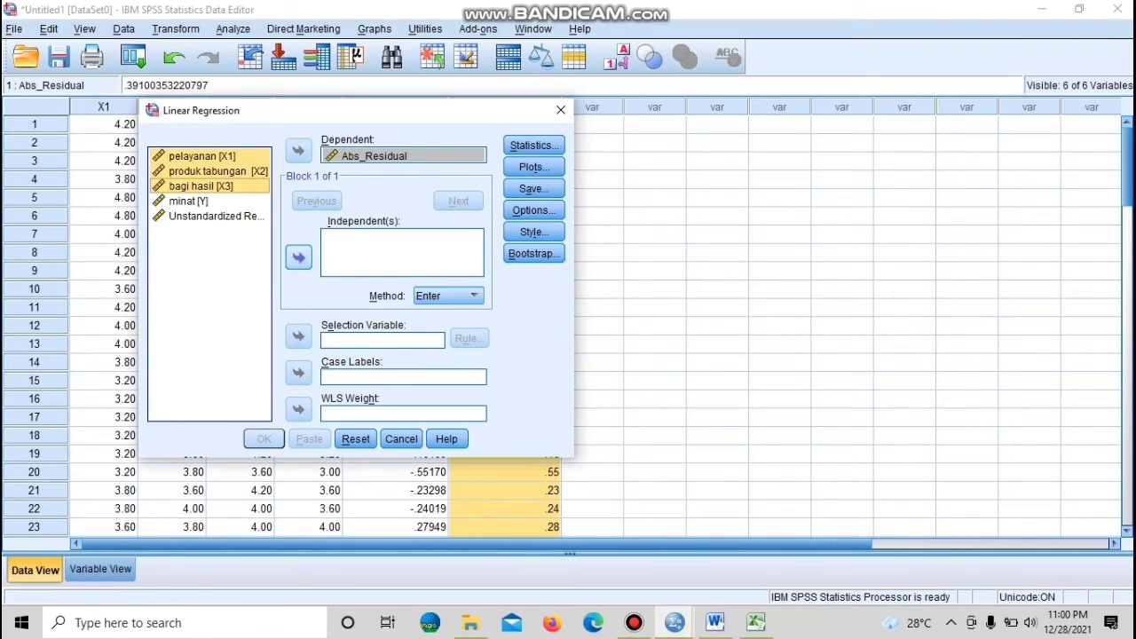
left_click(298, 257)
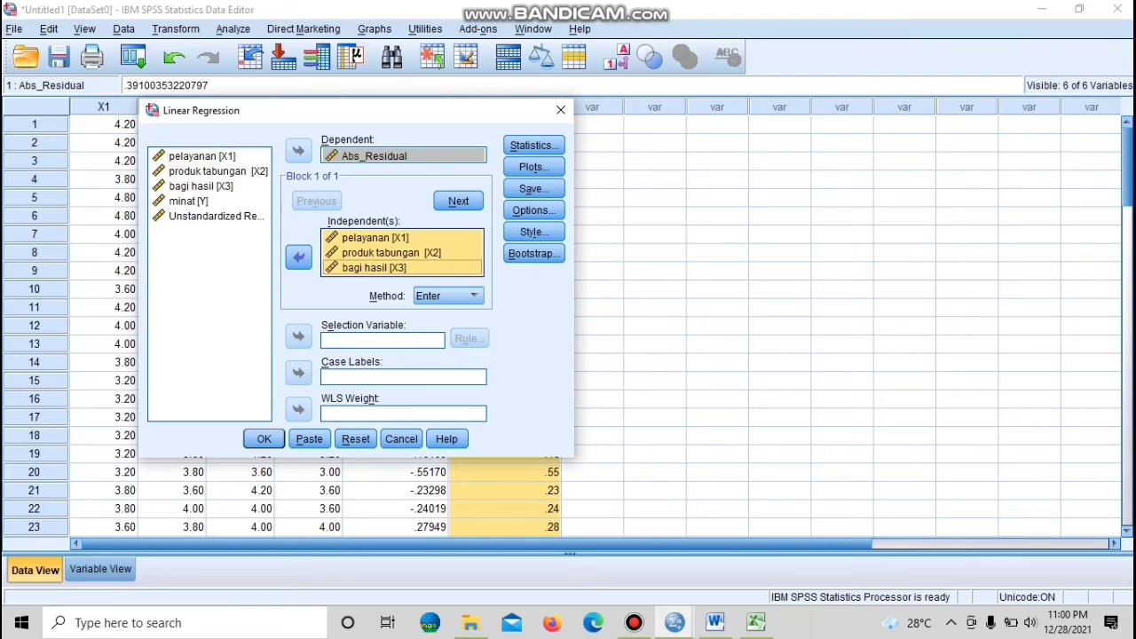
left_click(264, 438)
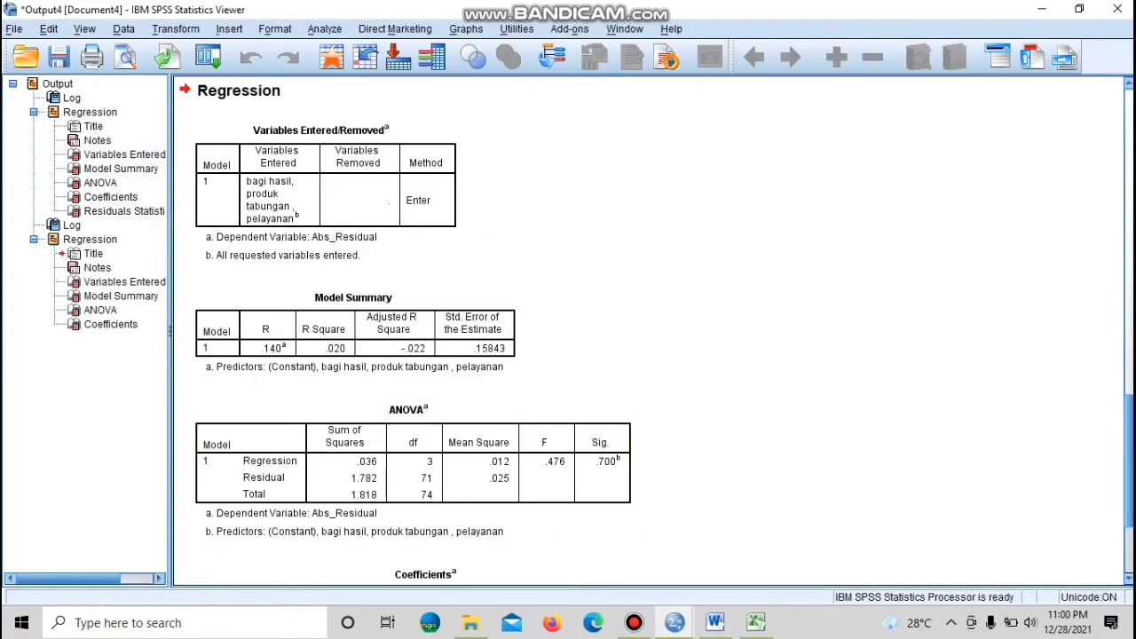
Copy the Coefficients table of the Abs_Residual regression and paste it into the Word document below the "Pedoman Uji Heteroskedastisitas" bullet points
scroll(647, 337, "down", 3)
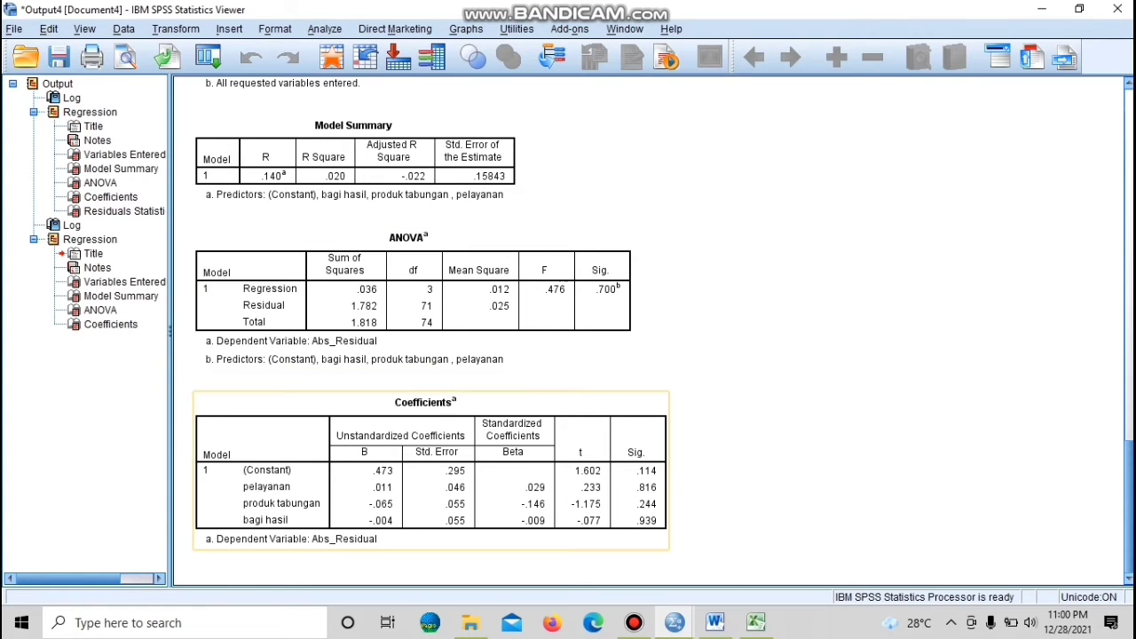
right_click(434, 441)
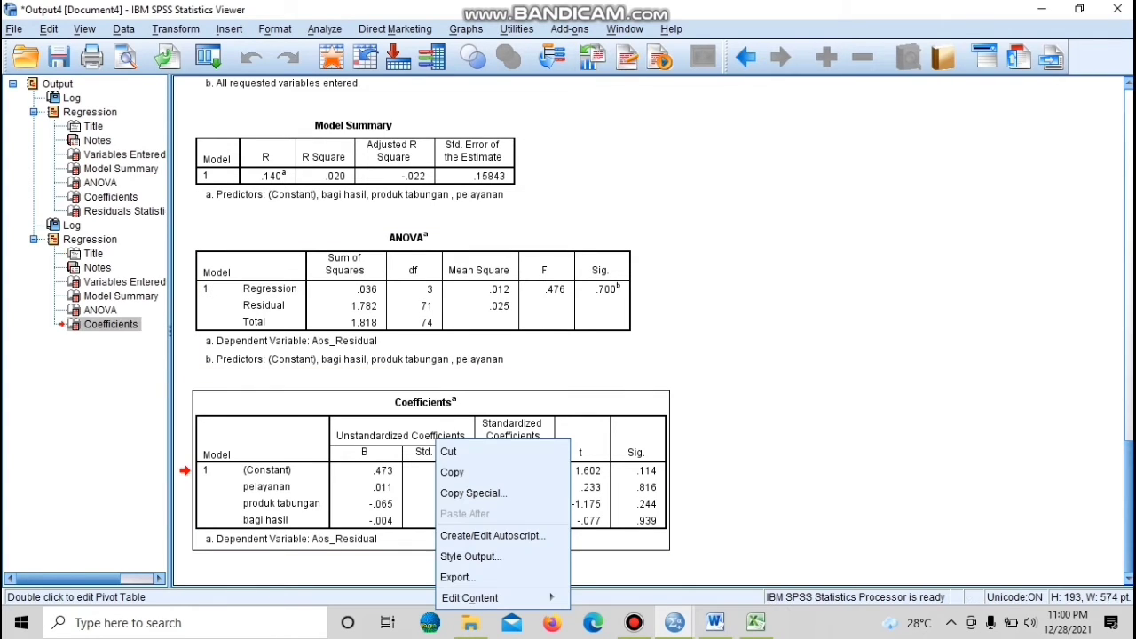
left_click(453, 471)
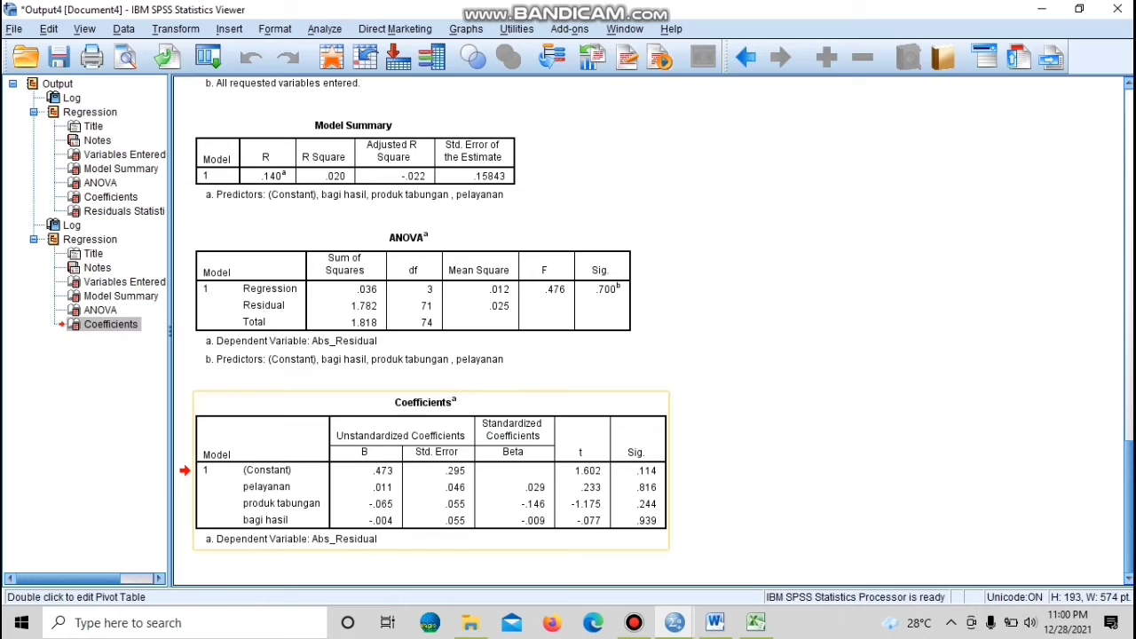
mouse_move(715, 622)
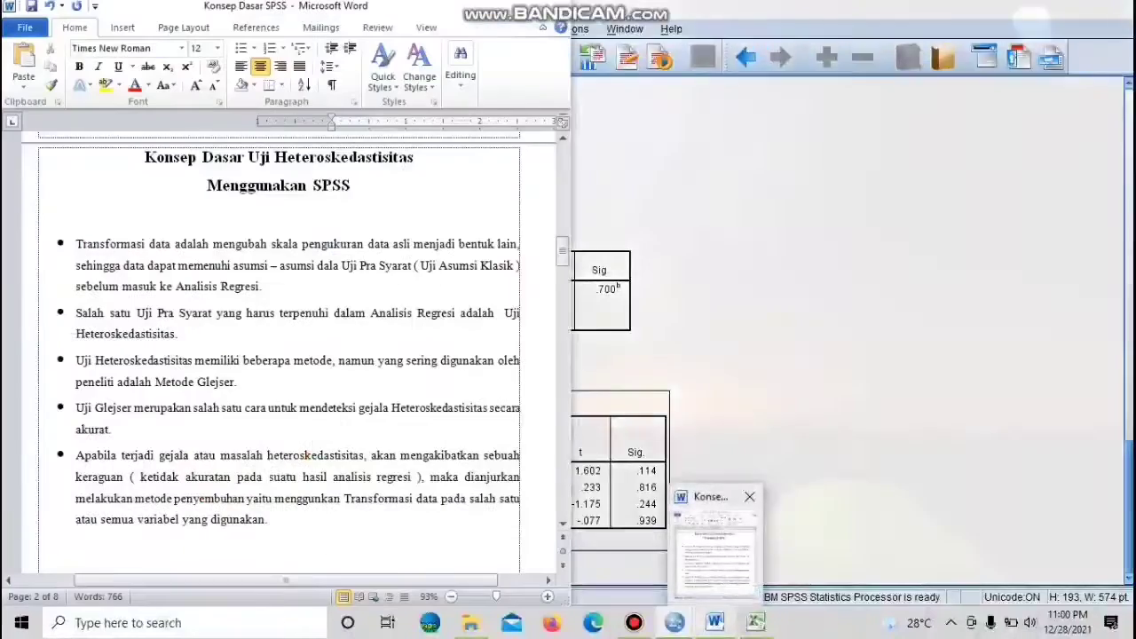
left_click(715, 559)
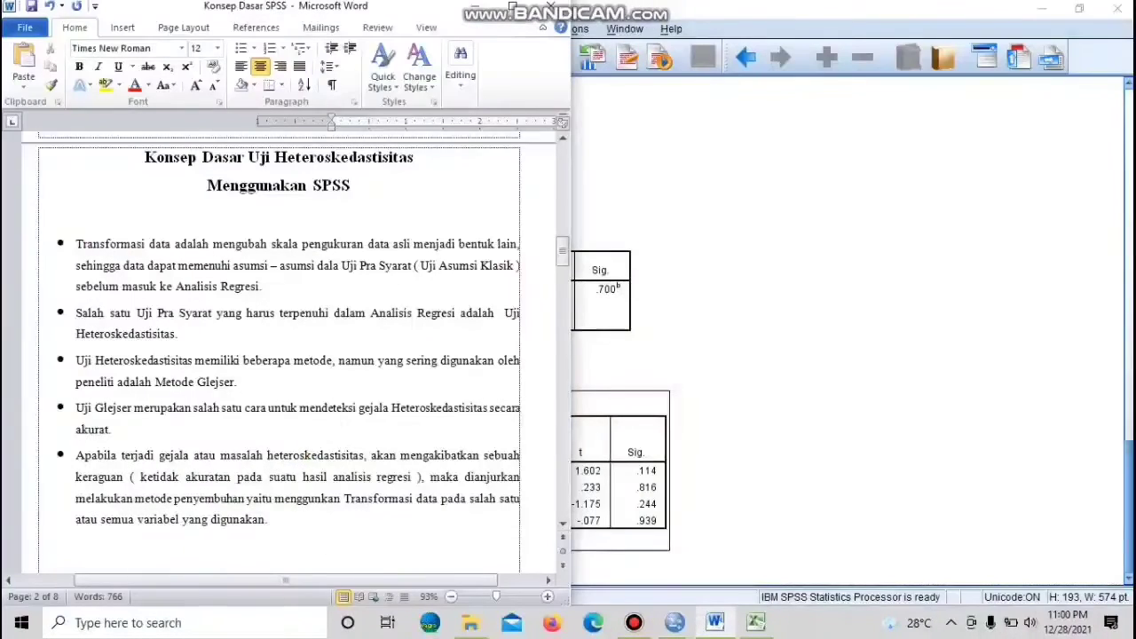
left_click(514, 8)
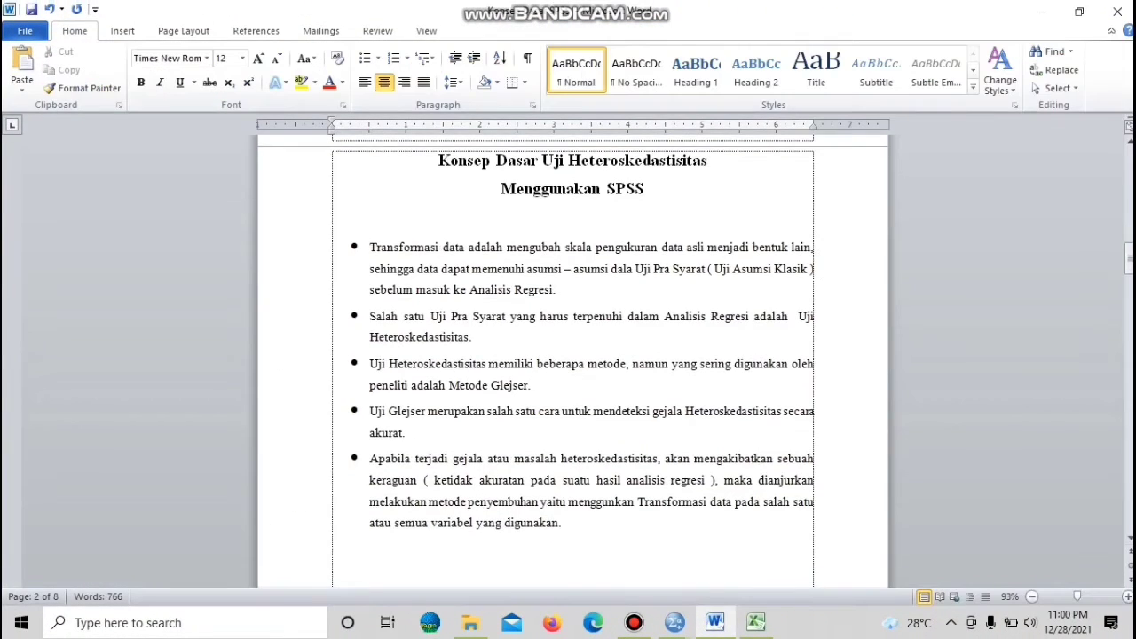
left_click_drag(1128, 258, 1129, 305)
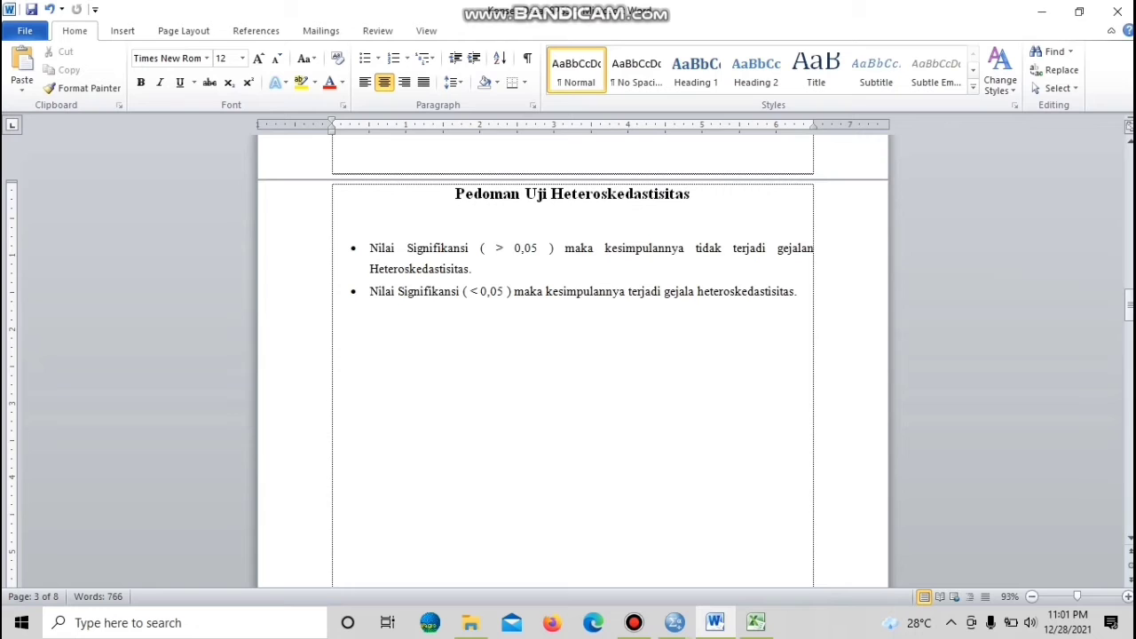
left_click(333, 342)
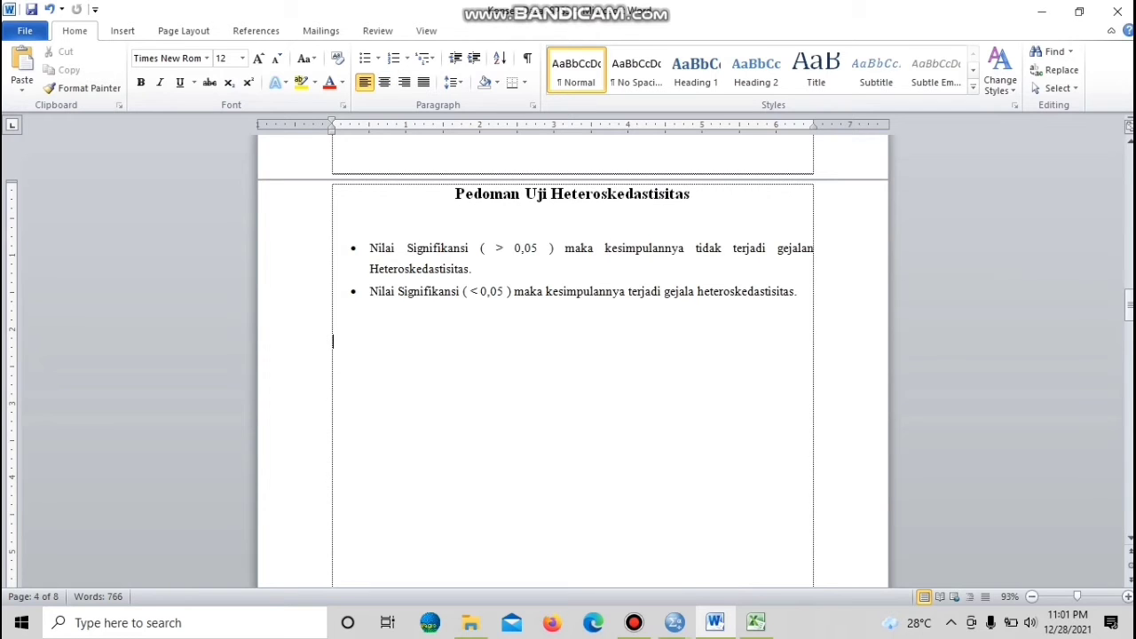
key("ctrl+v")
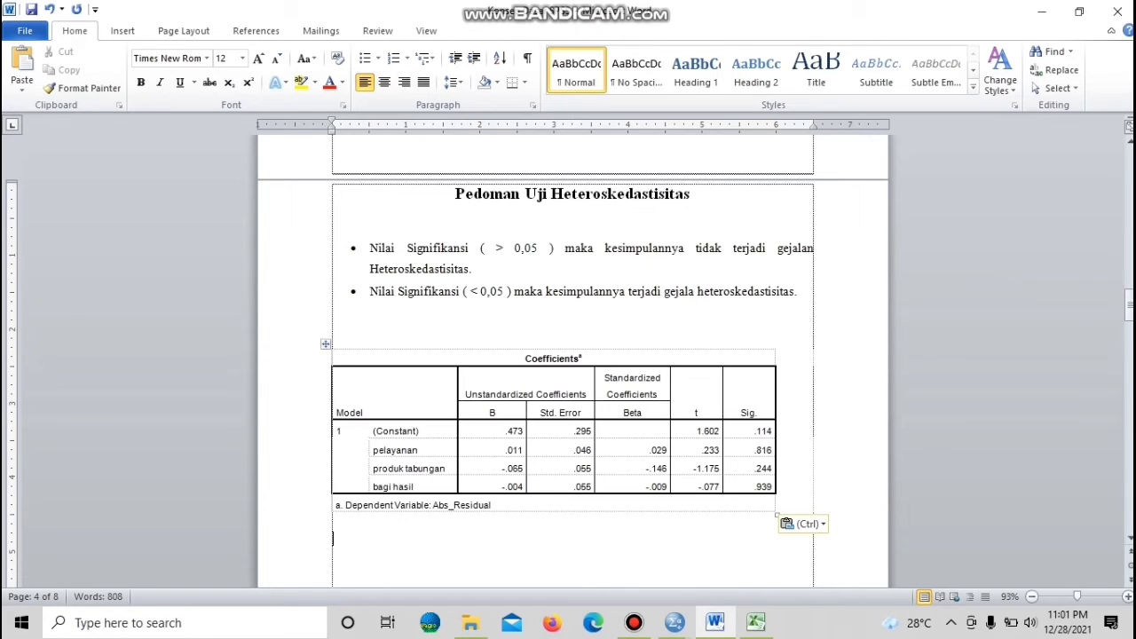
Center the pasted Coefficients table on the page
left_click(326, 344)
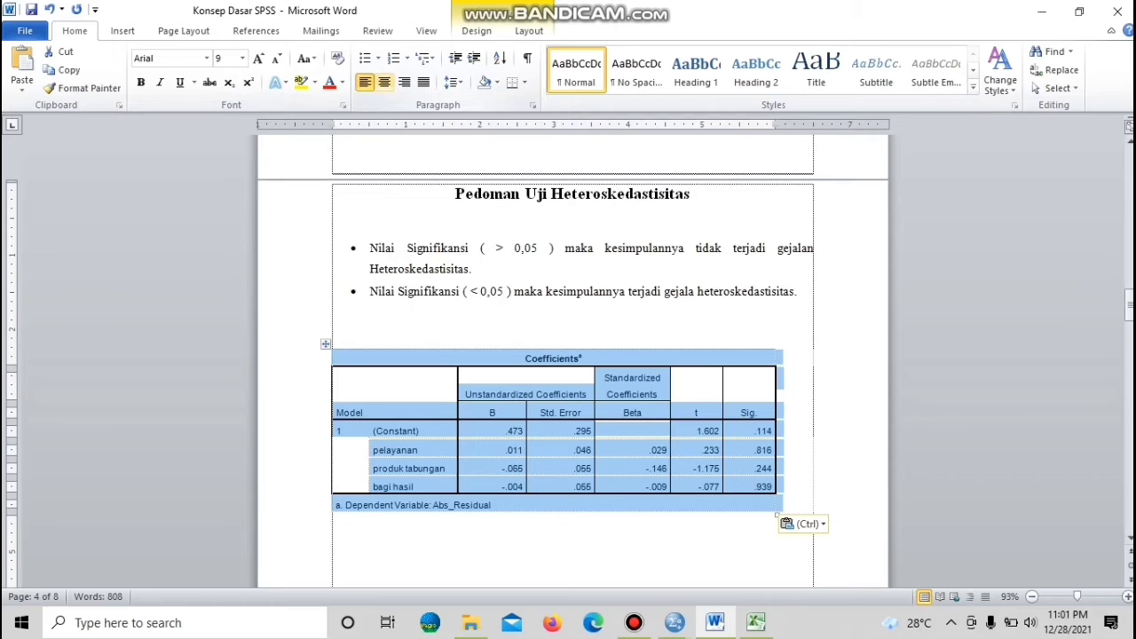
left_click(384, 82)
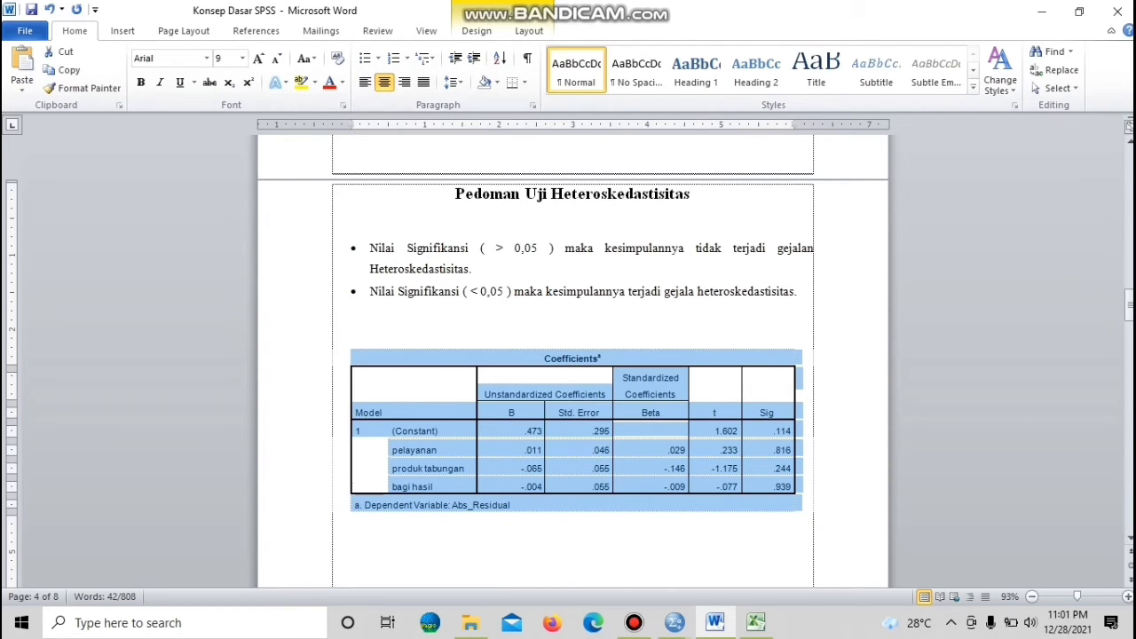
left_click(798, 407)
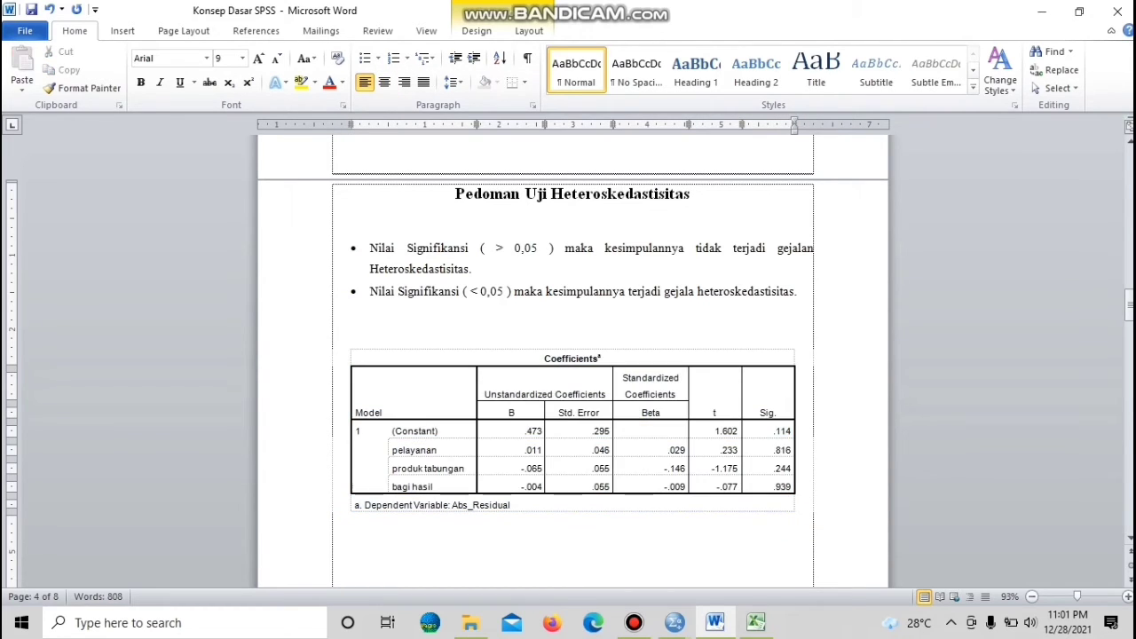
Below the Coefficients table, write justified text "Dapat kita simpulkan :" and "Berdasarkan output diatas dapat diketahui nilai signifikansi untuk variabel (X1) adalah 0,816."
left_click(573, 552)
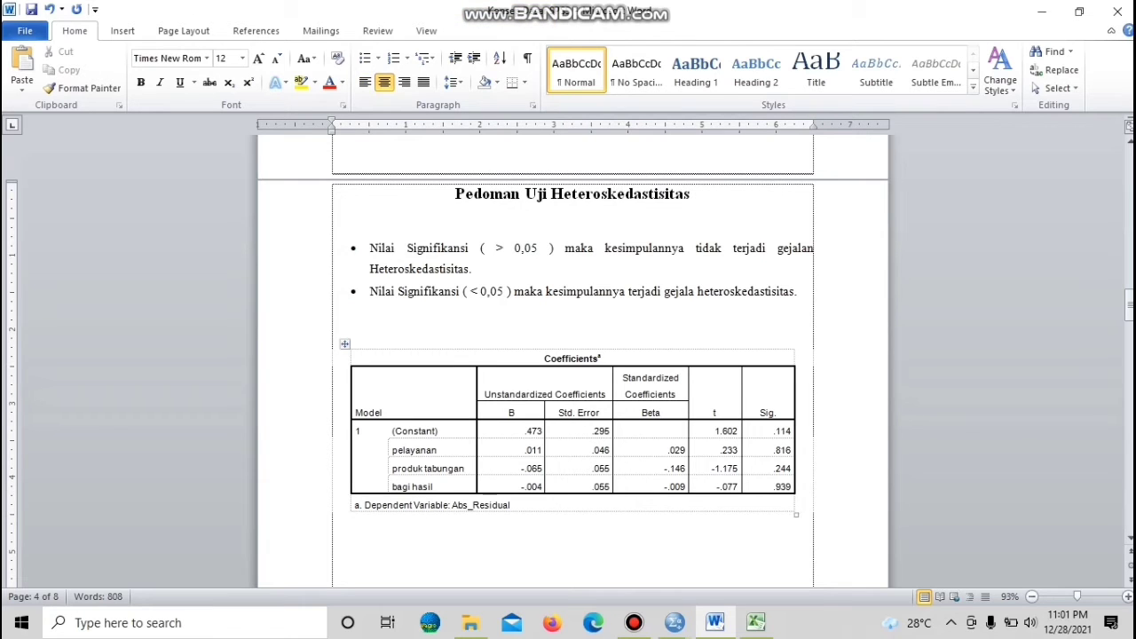
key("ctrl+j")
left_click_drag(1129, 304, 1130, 314)
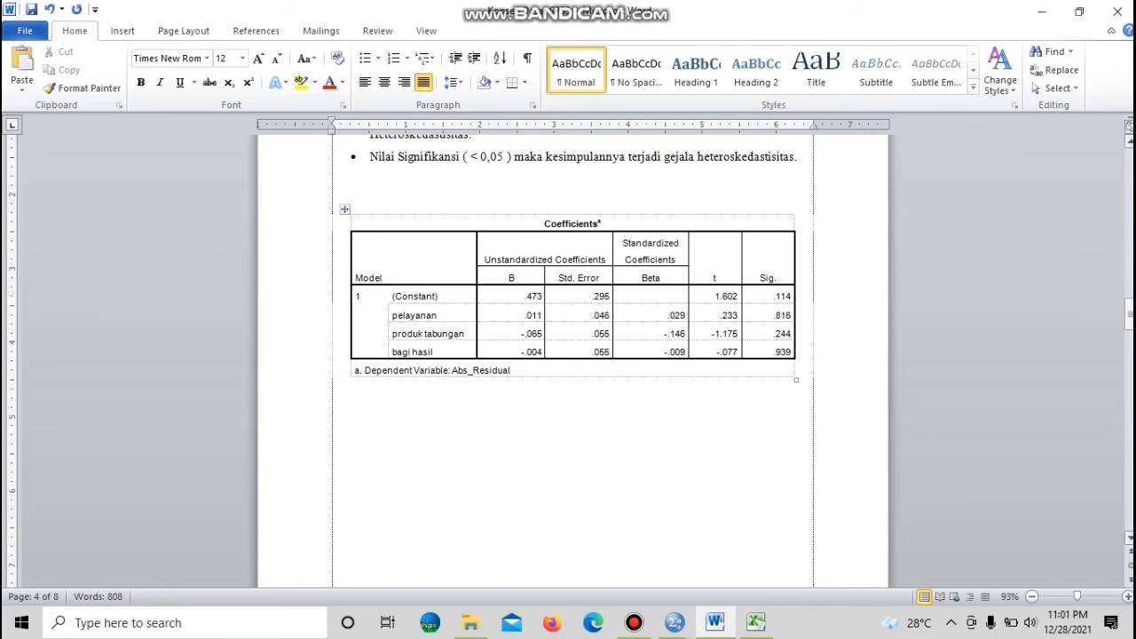
type("Dapat kita simpulk")
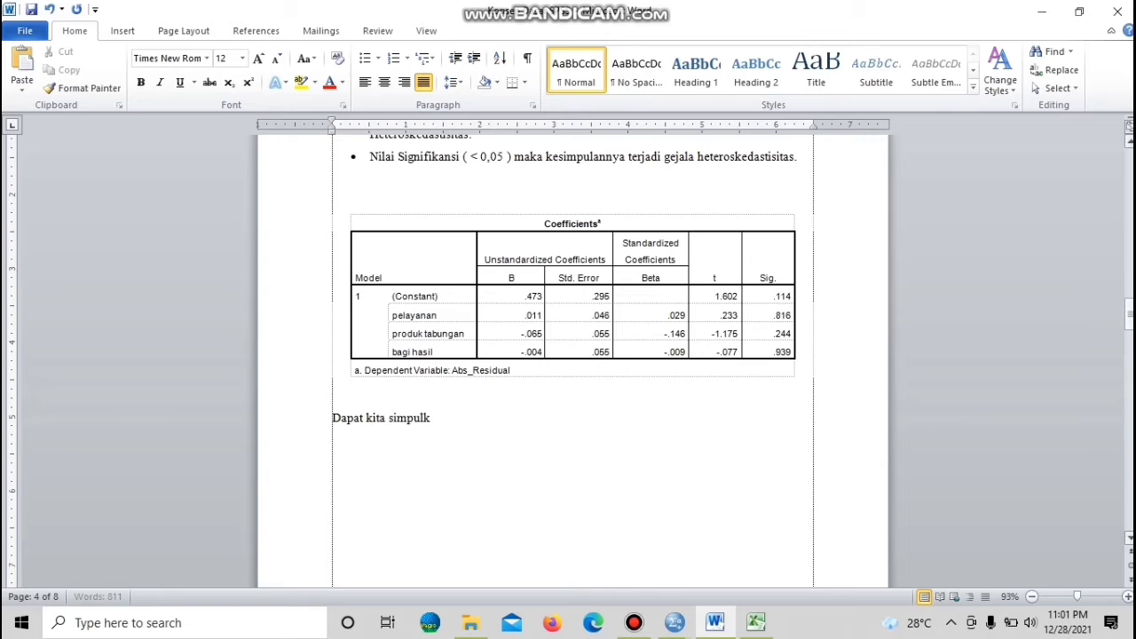
type("an : Berdasarkan output diatas dapat d")
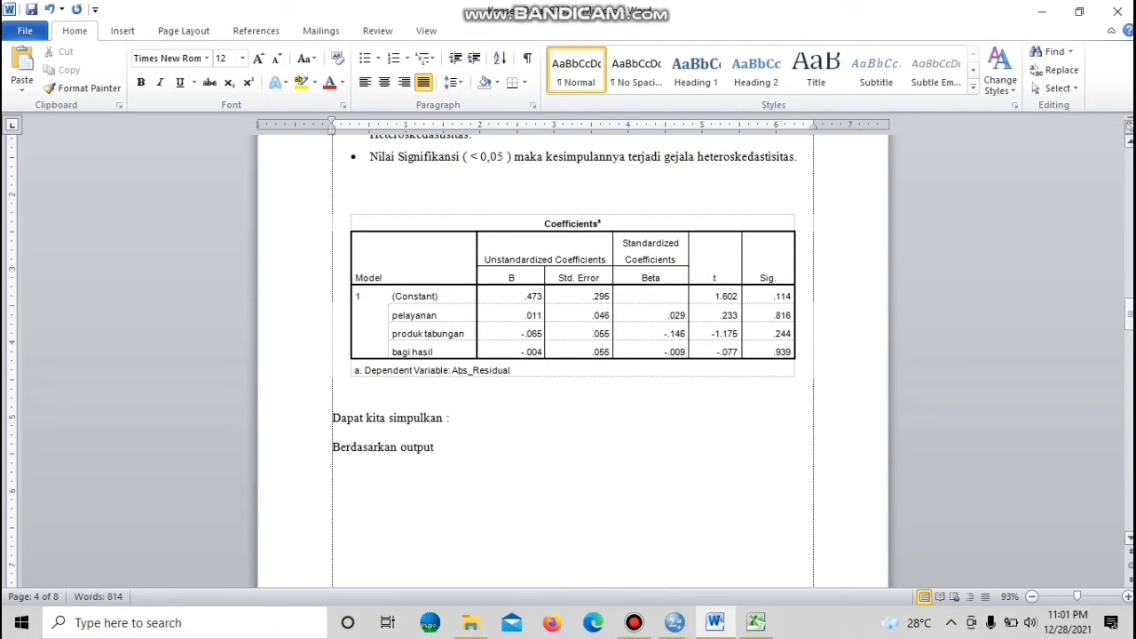
type("iketahu")
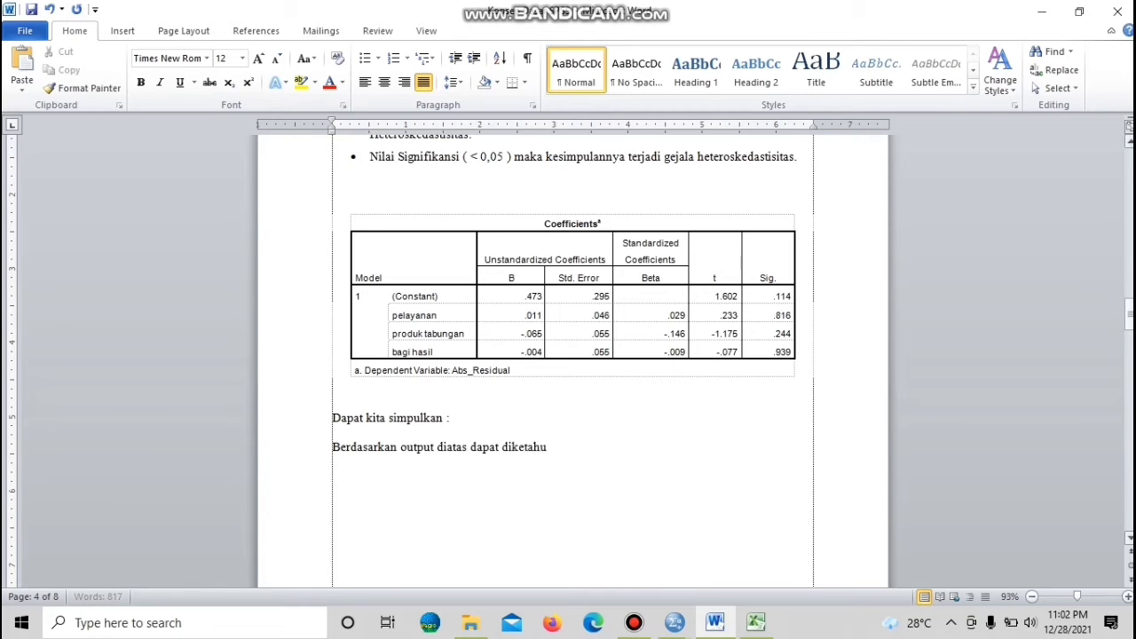
type("i nilai signi")
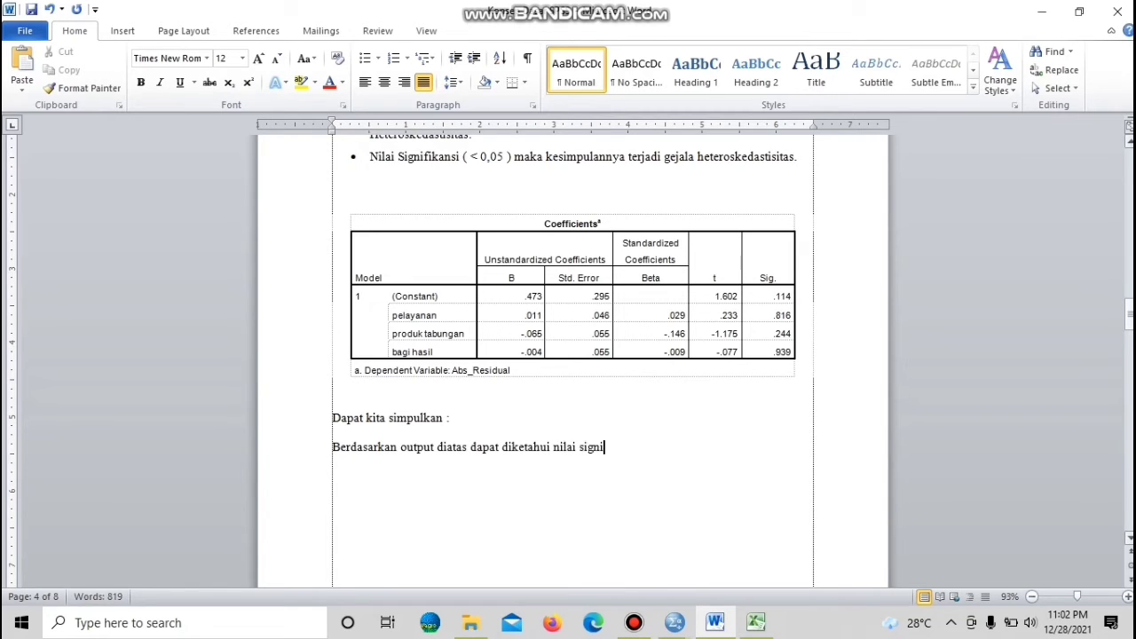
type("fikansi untuk variabel (X")
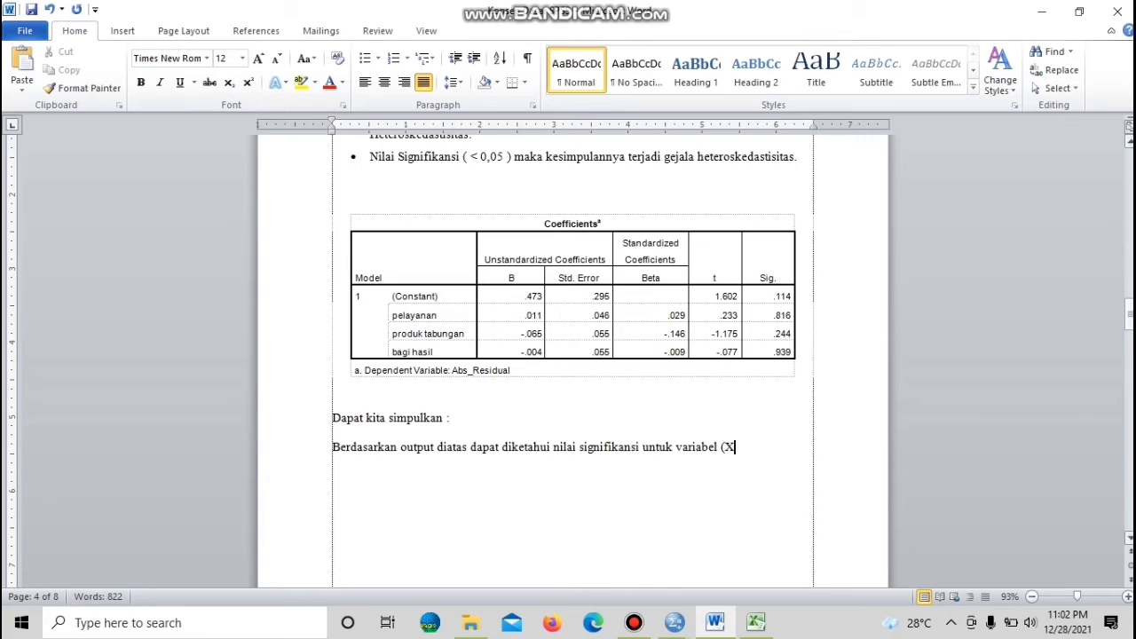
type("1) adalah 0,816")
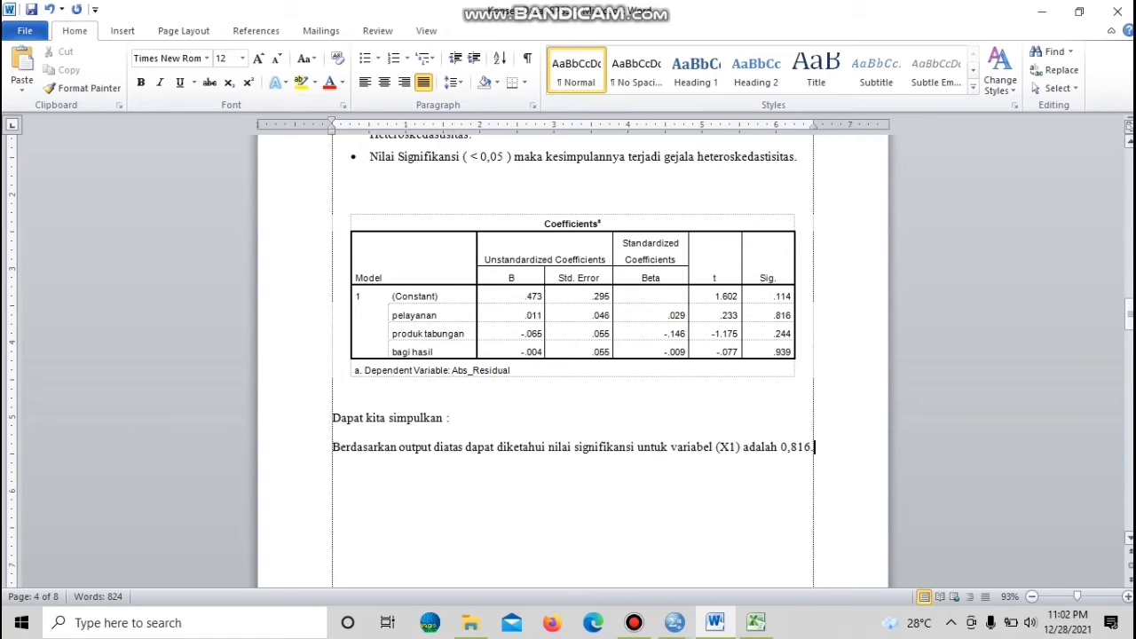
type(". u")
Continue the conclusion with "Untuk variabel (X2) adalah 0,244. Dan untuk variabel (X3) adalah 0,939."
key("Return")
type("Untuk variabel (X2)")
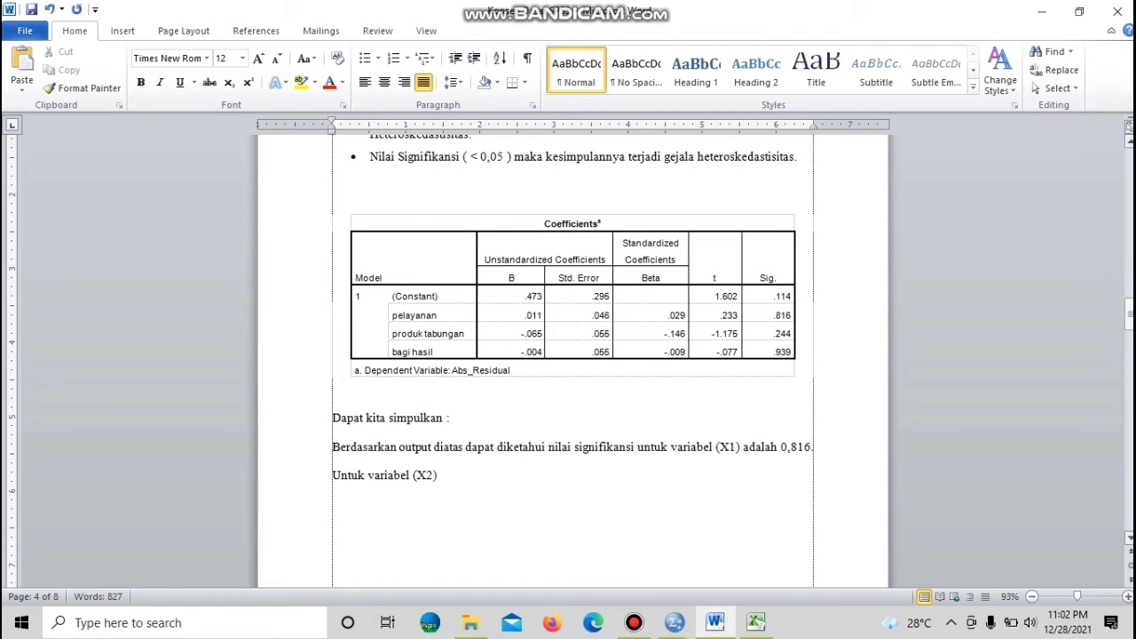
type(" adalah 0,244. Dan un")
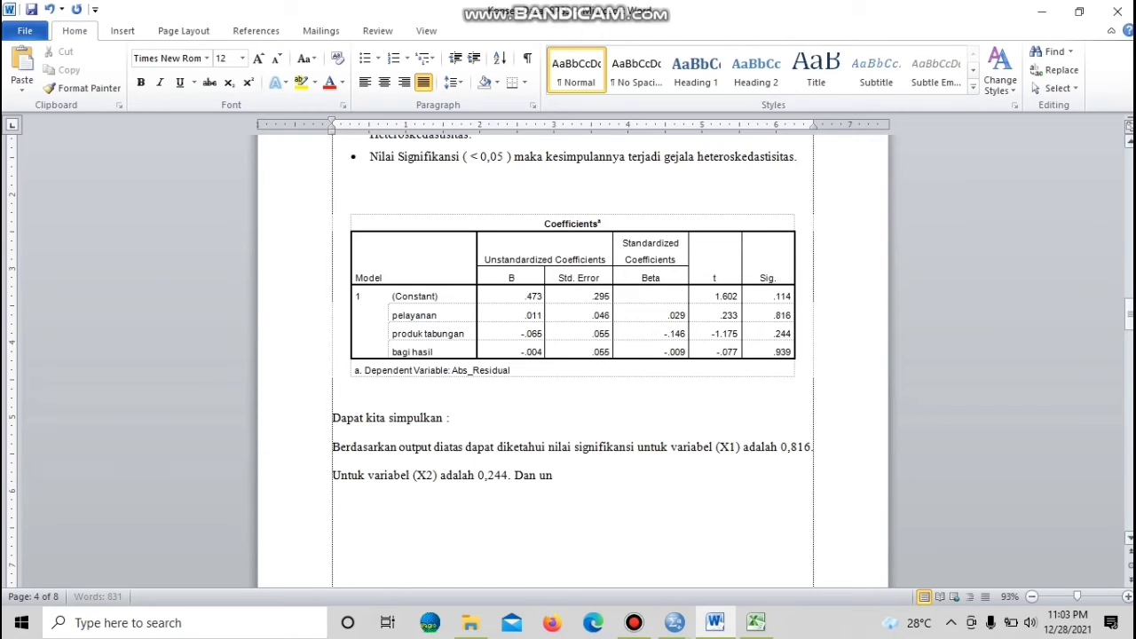
type("tuk variabel (")
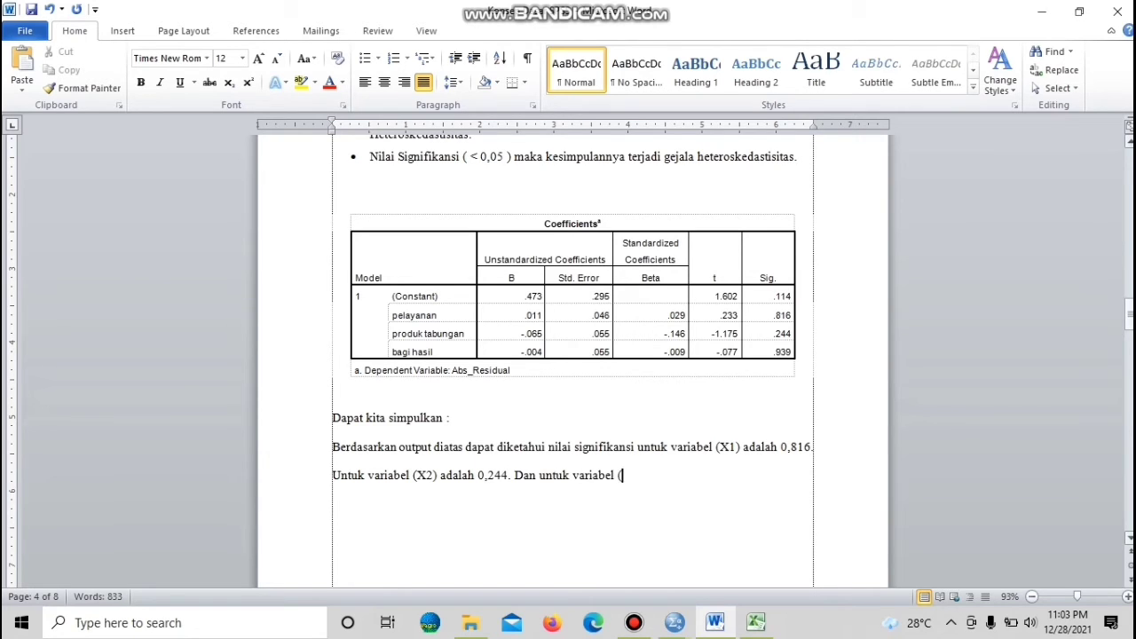
type("X3) adalah 0,")
type("939")
Conclude the paragraph with "Karena nilai signifikansi lebih besar dari 0,05 maka sesuai dengan keputusan dalam uji glejser, dapat ditarik kesimpulan bahwa tidak terjadi gejala heteroskedastisitas."
type("Karena")
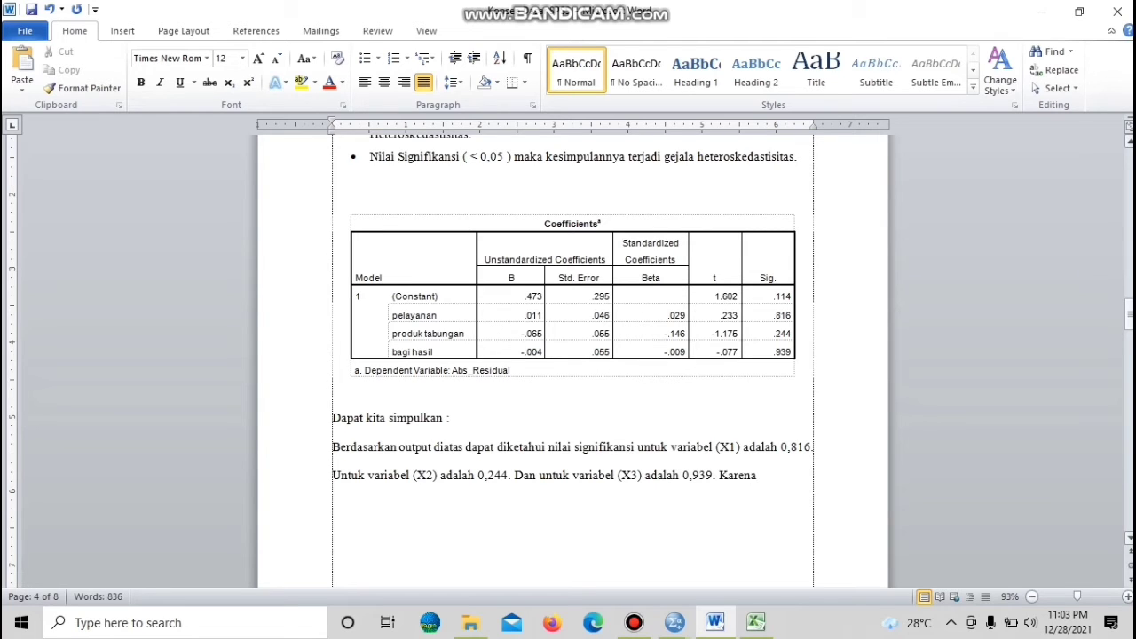
type(" nilai signifikansi")
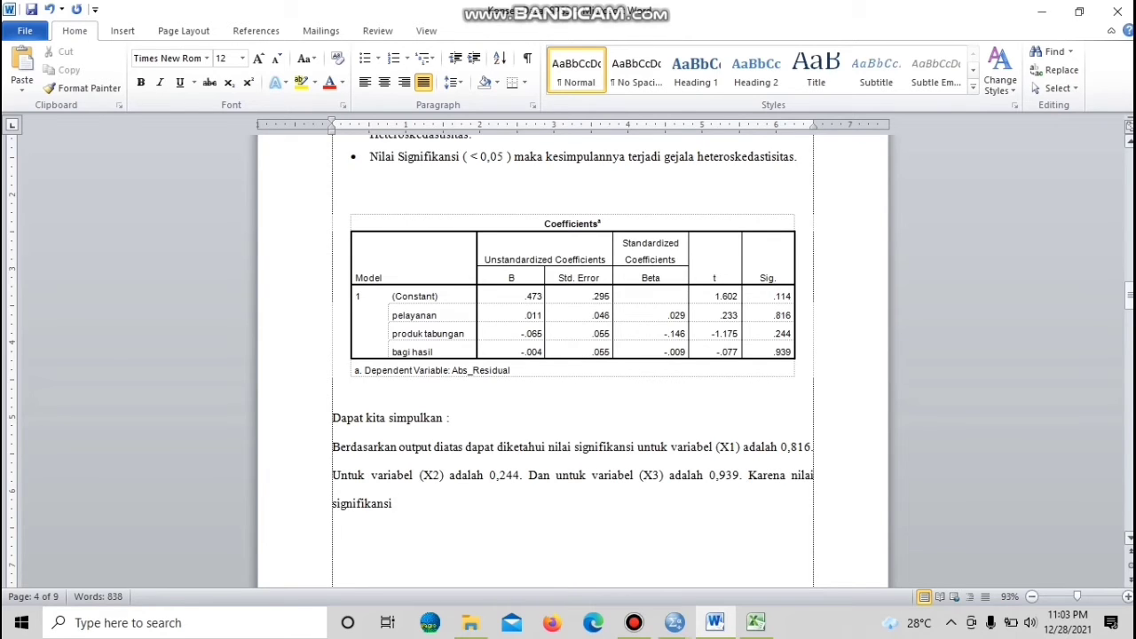
type(" lebih besar dari")
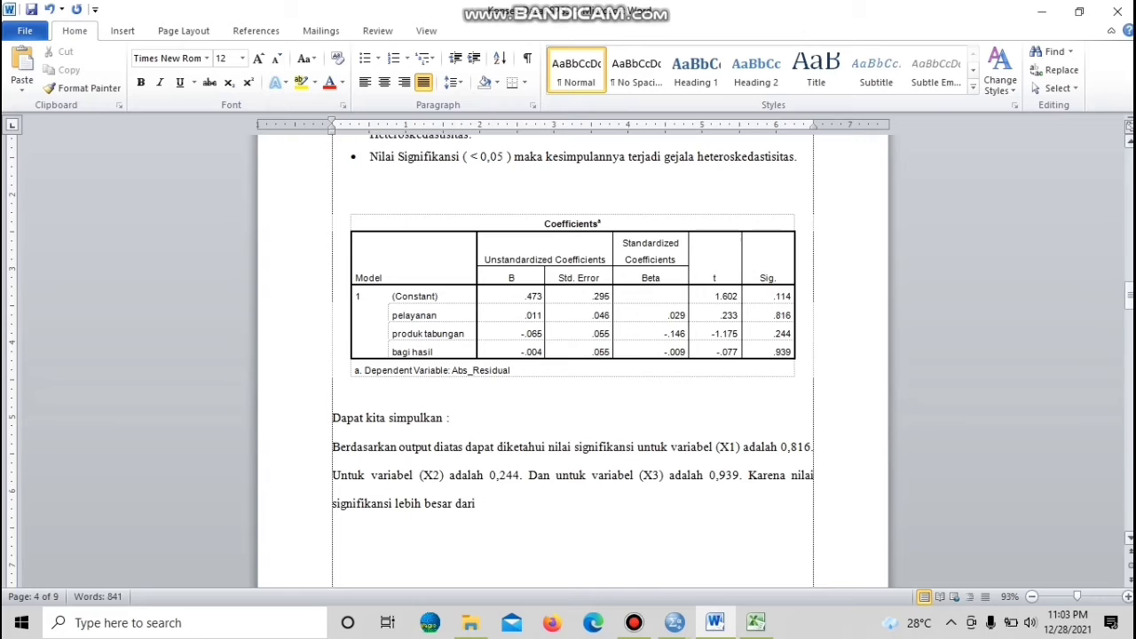
type(" 0,05 maka sesuai dengan")
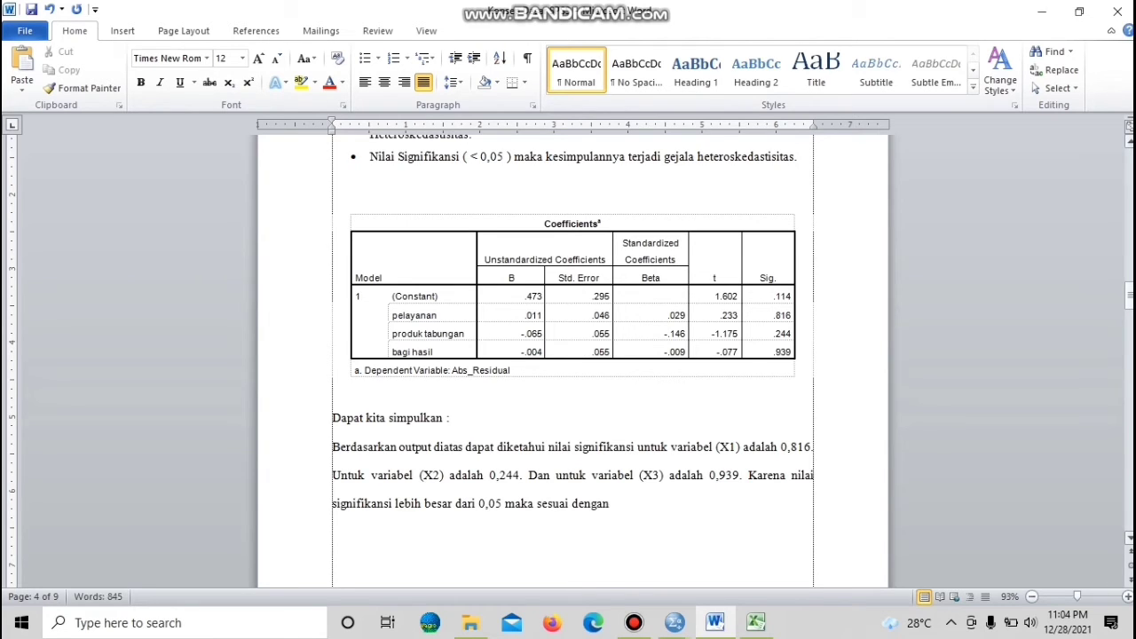
type(" keputusan da")
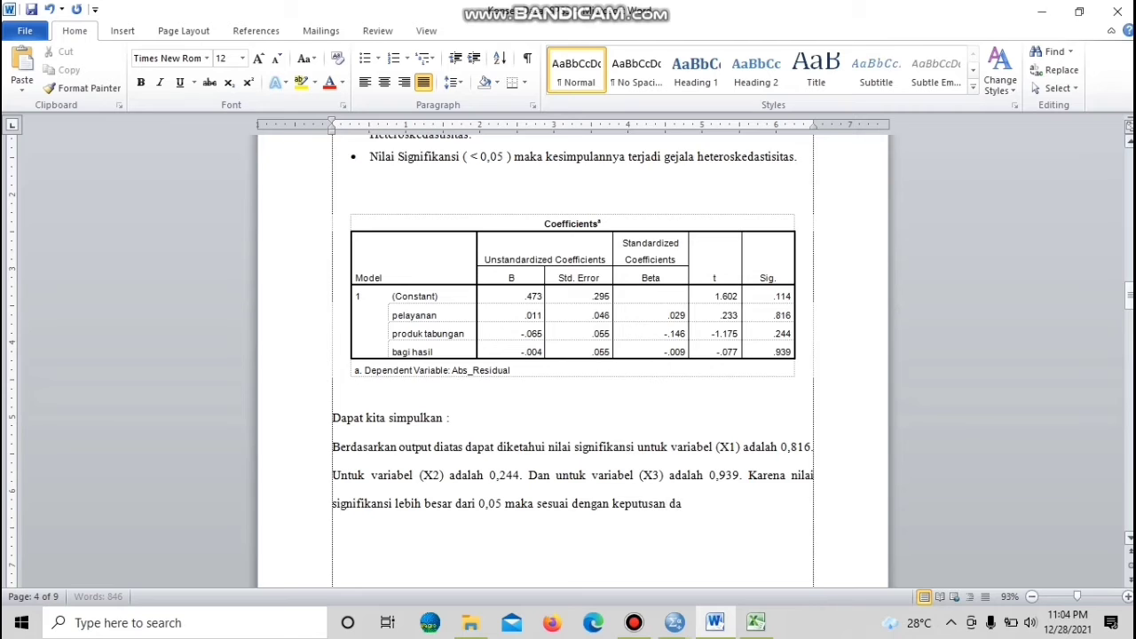
type("lam uji glejser, dapat")
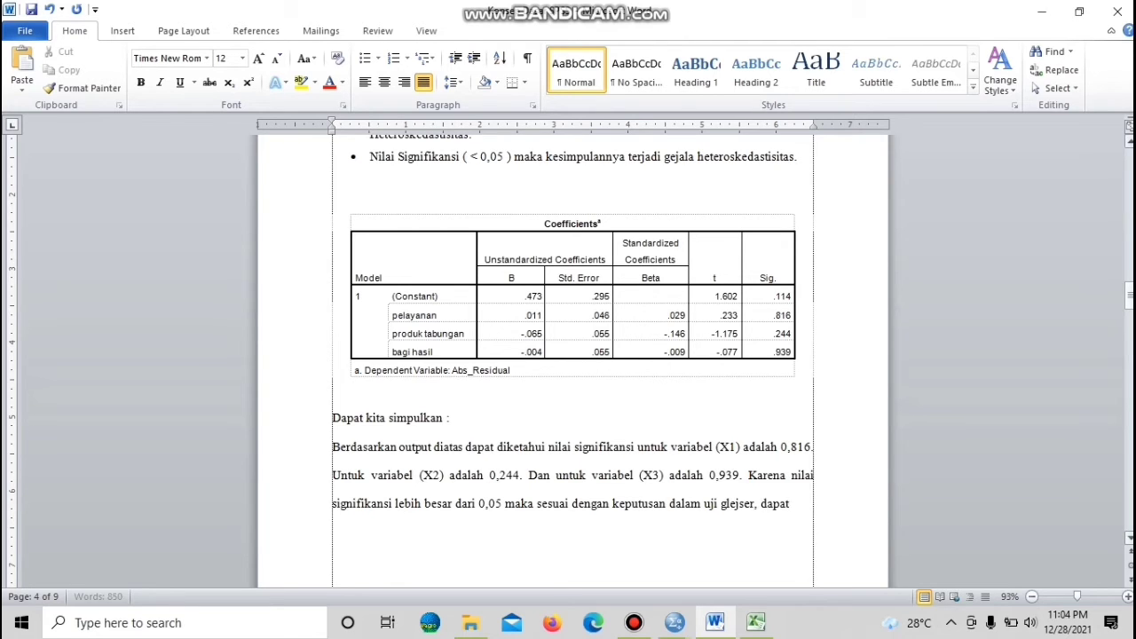
type(" ditarik kesimpu")
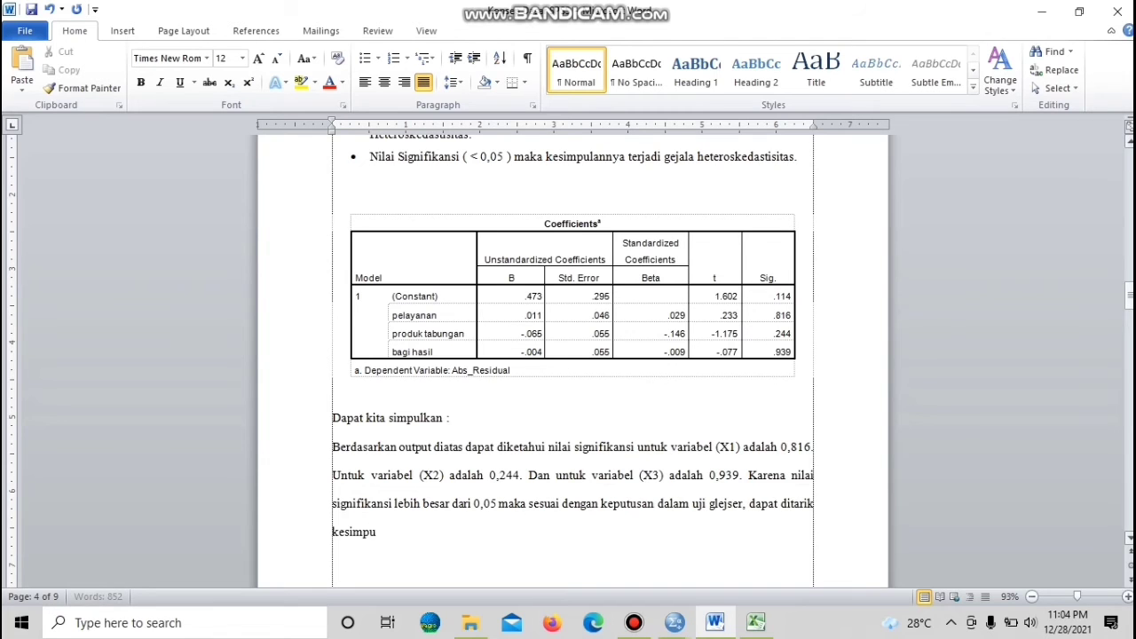
type("lan bahwa tidak terjadi gejala het")
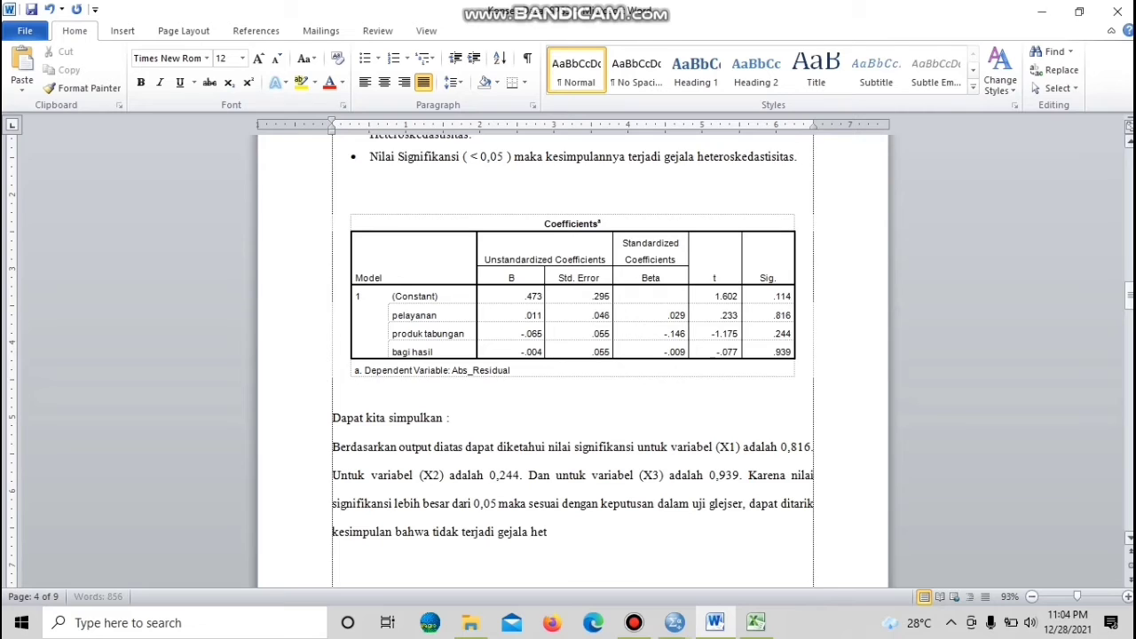
type("eroskedastisitas.")
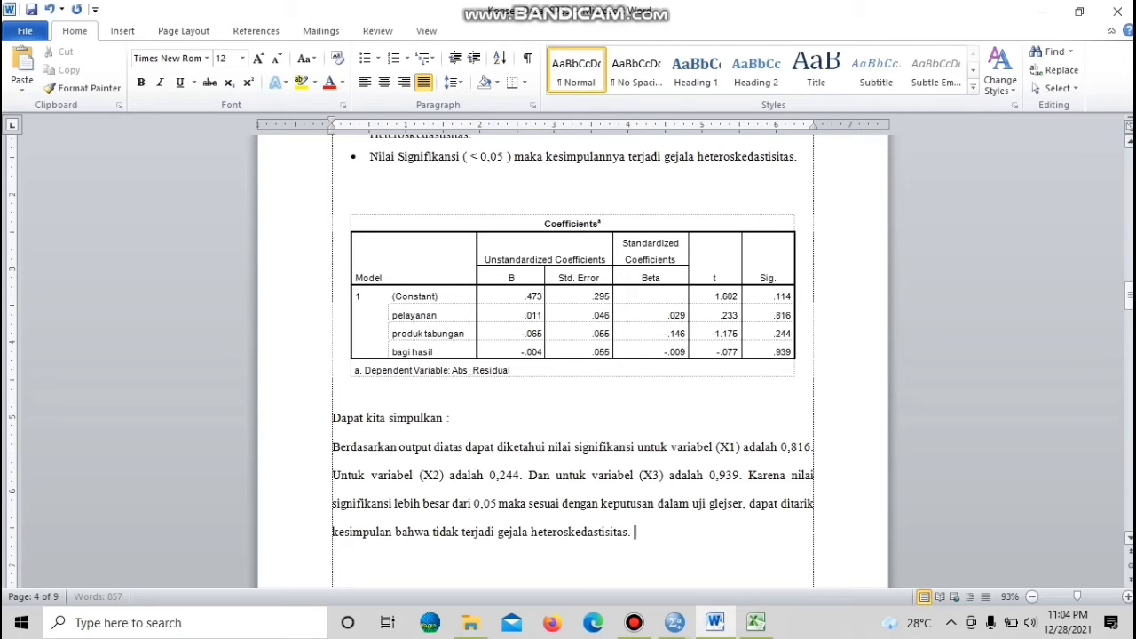
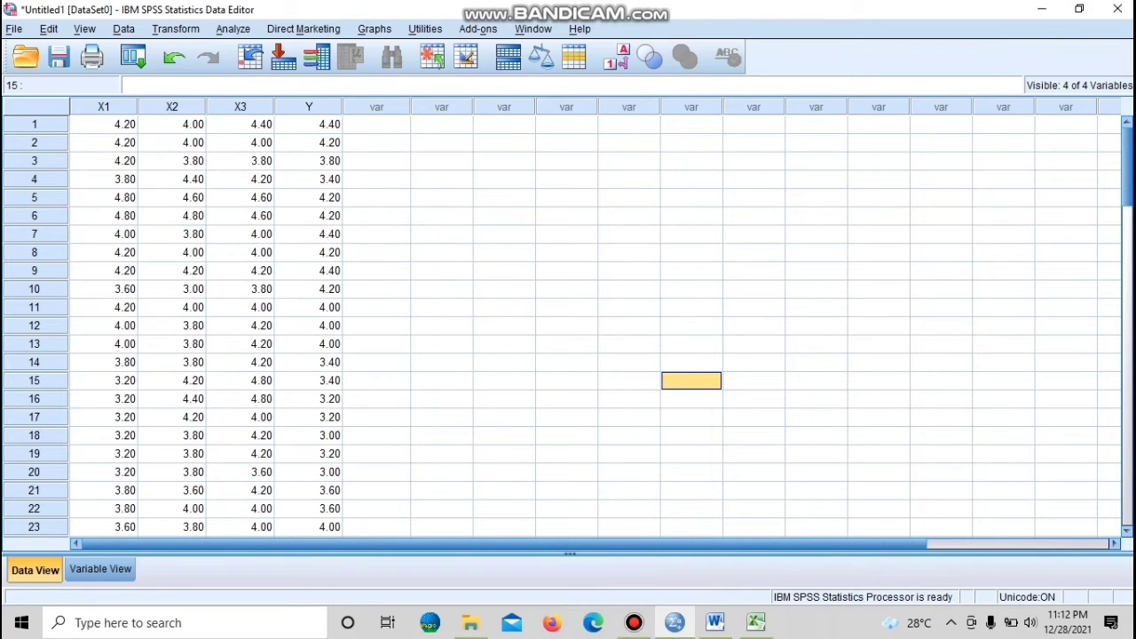
Set up a linear regression in the SPSS Data Editor with minat [Y] as the dependent variable
left_click(233, 30)
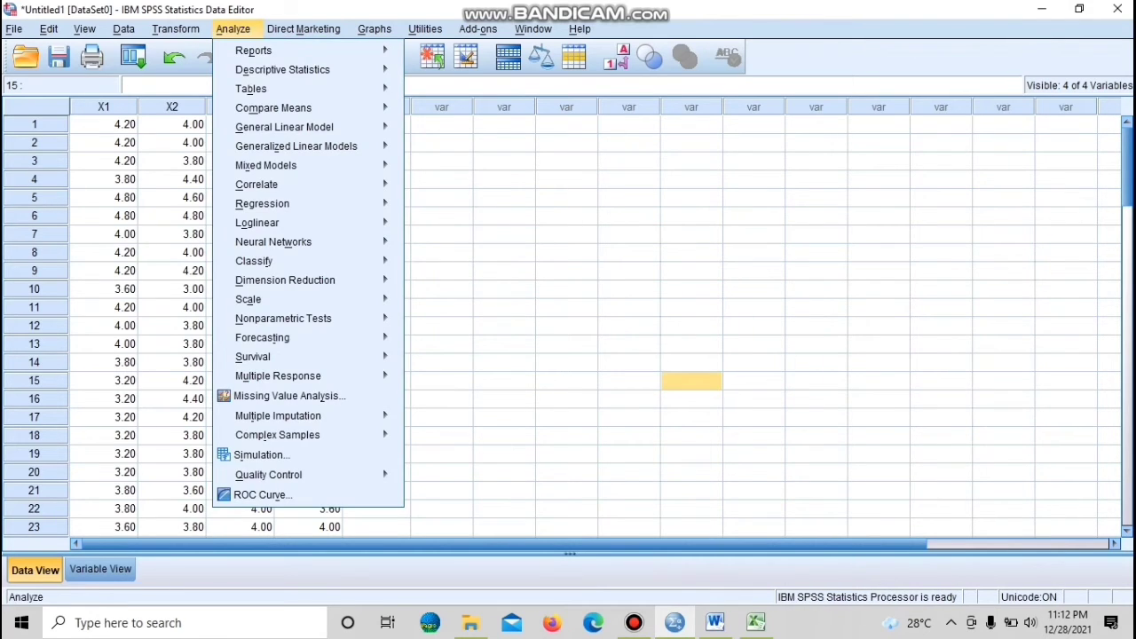
mouse_move(284, 205)
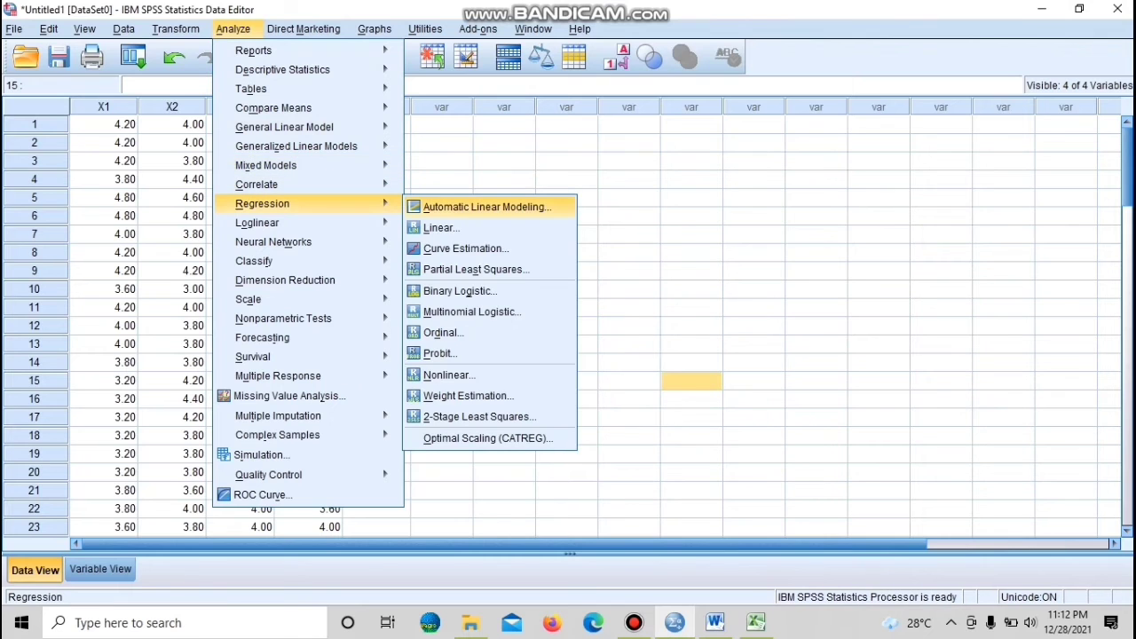
left_click(440, 227)
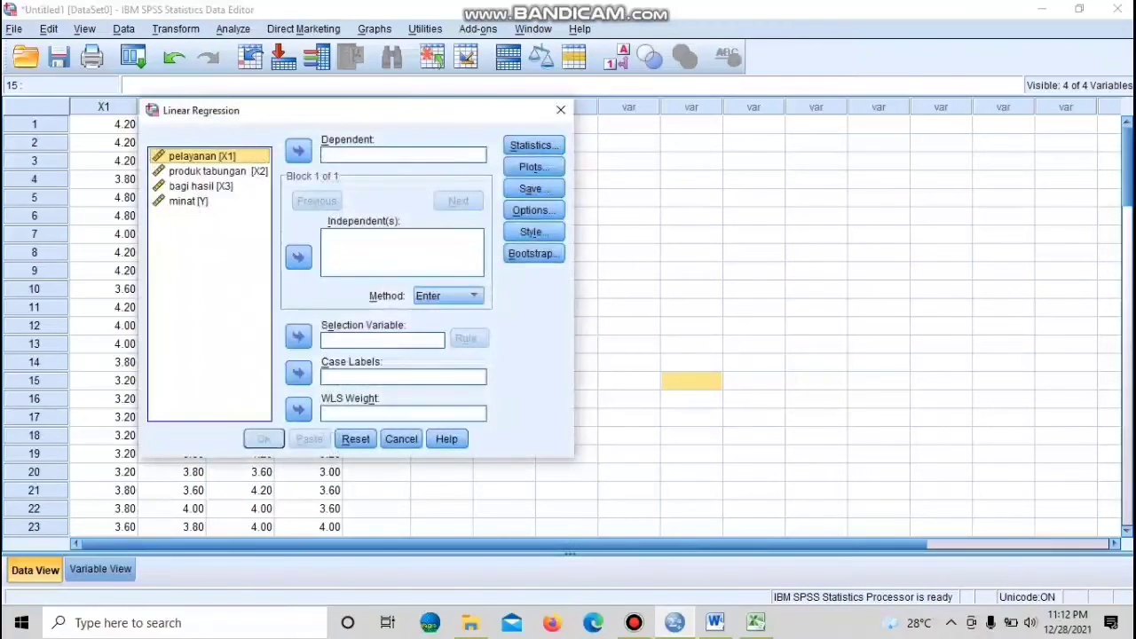
left_click(189, 202)
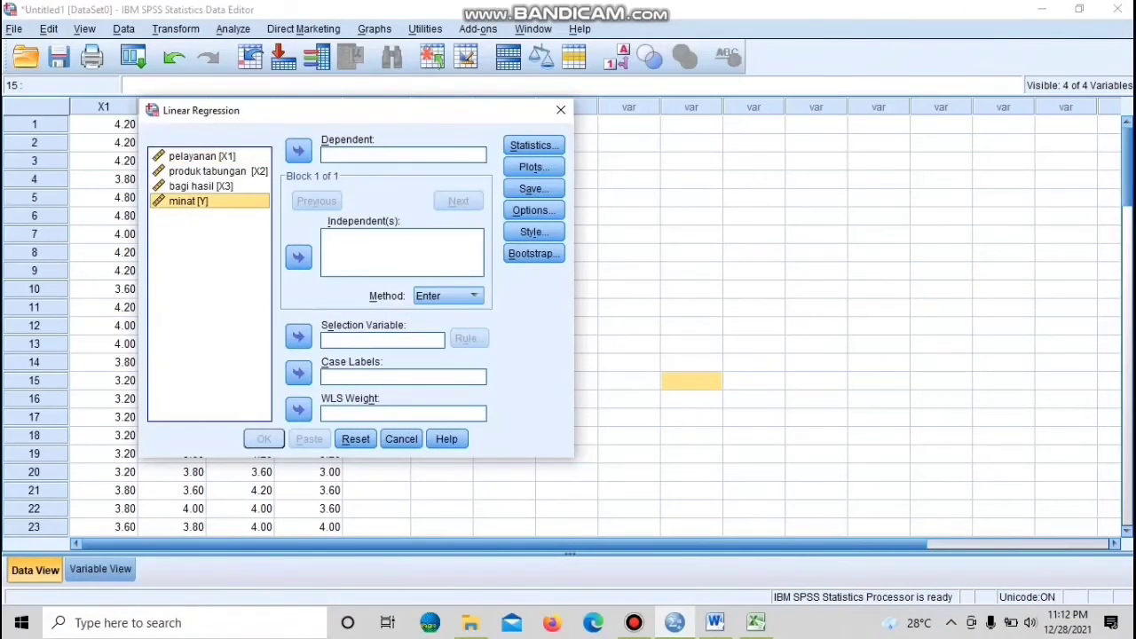
left_click(298, 151)
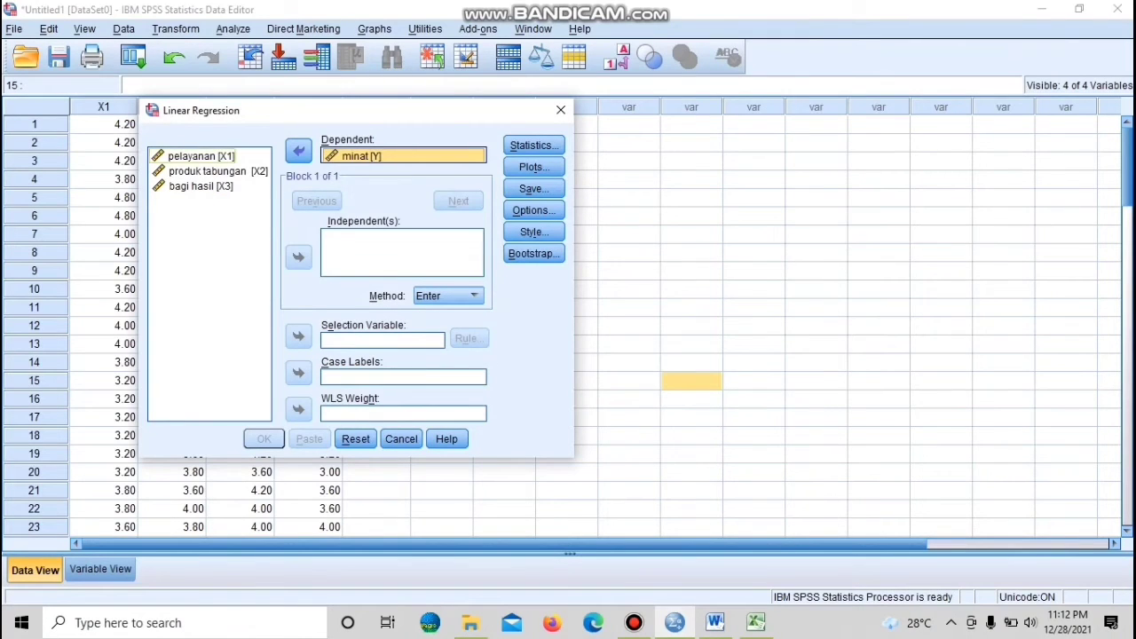
Add pelayanan [X1], produk tabungan [X2] and bagi hasil [X3] as the independent variables of the regression
left_click(202, 156)
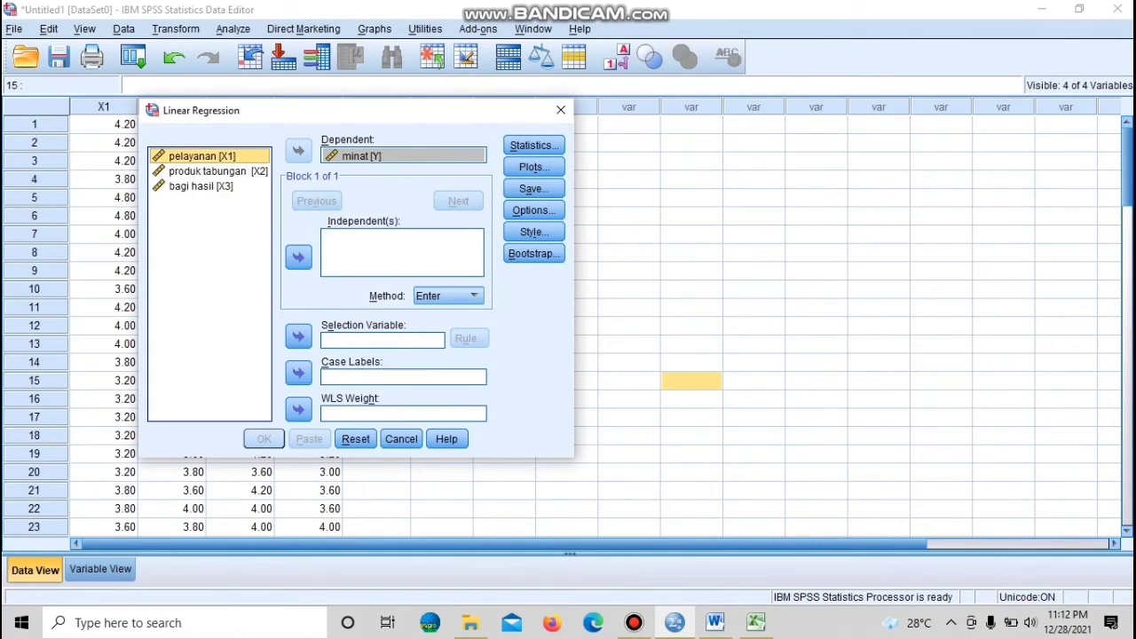
key("shift+Down")
key("shift+Down")
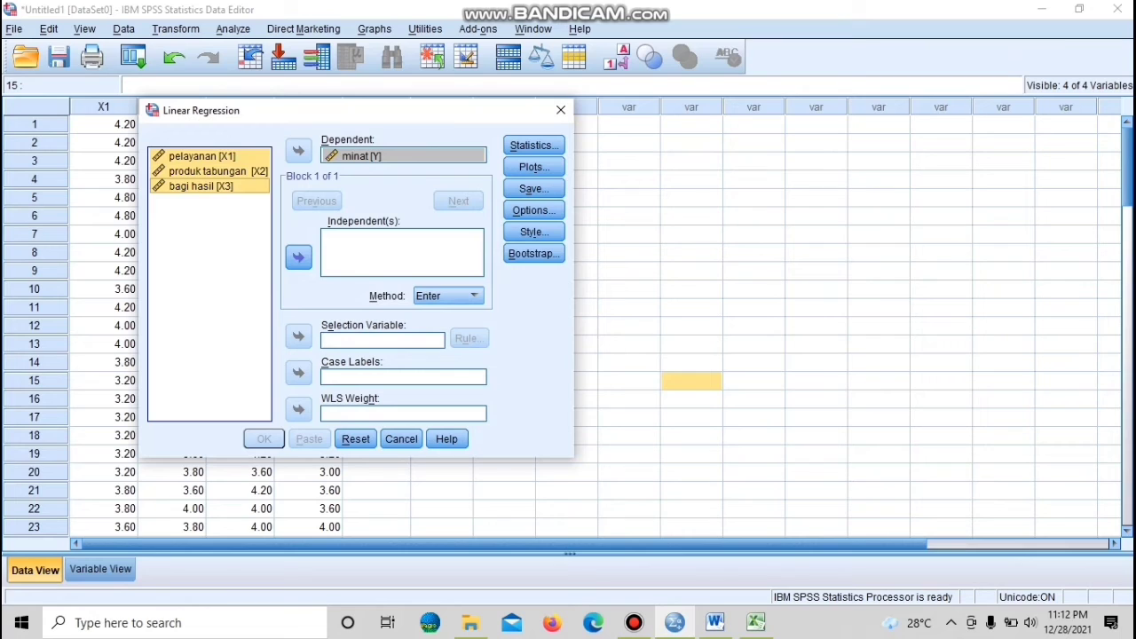
left_click(298, 257)
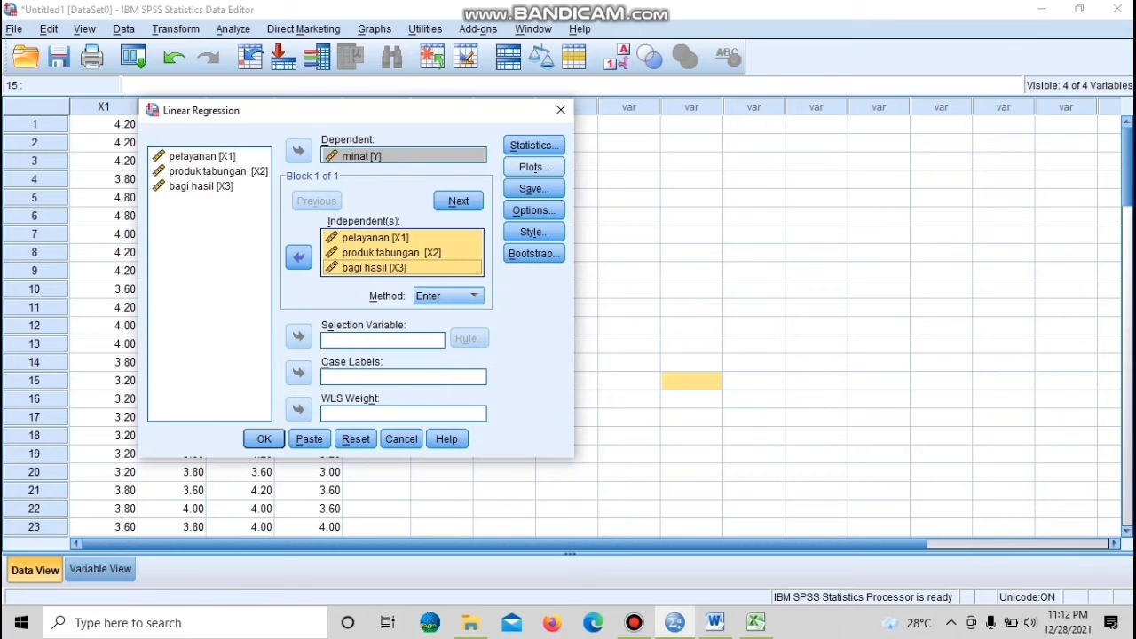
Include a normal probability plot of the standardized residuals, run the regression and go to the Charts section of the output
left_click(533, 166)
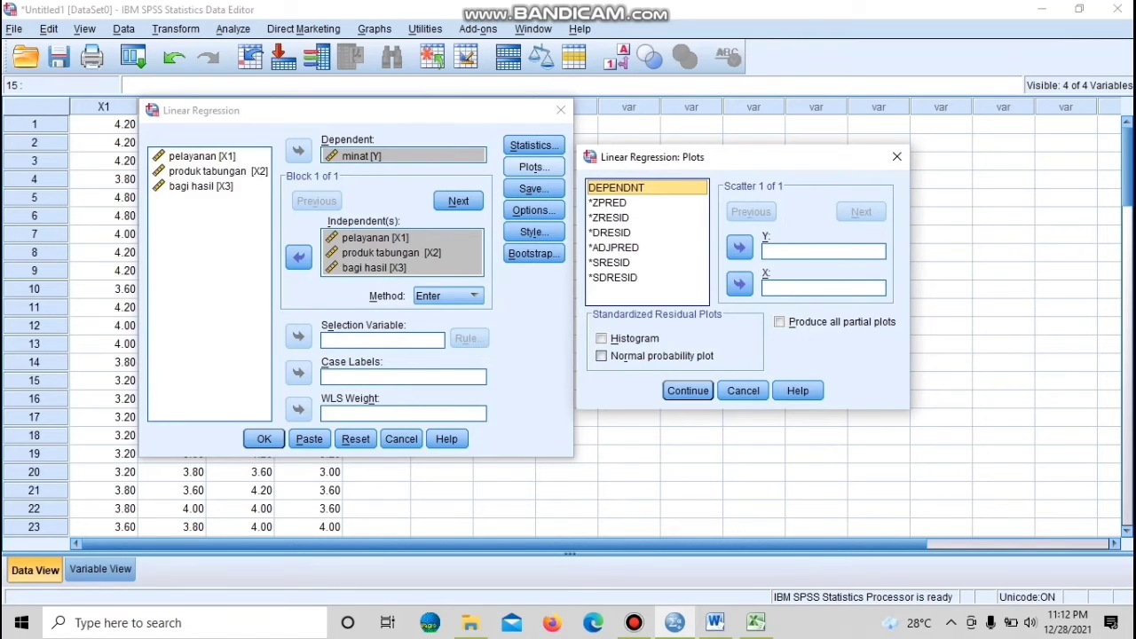
left_click(602, 355)
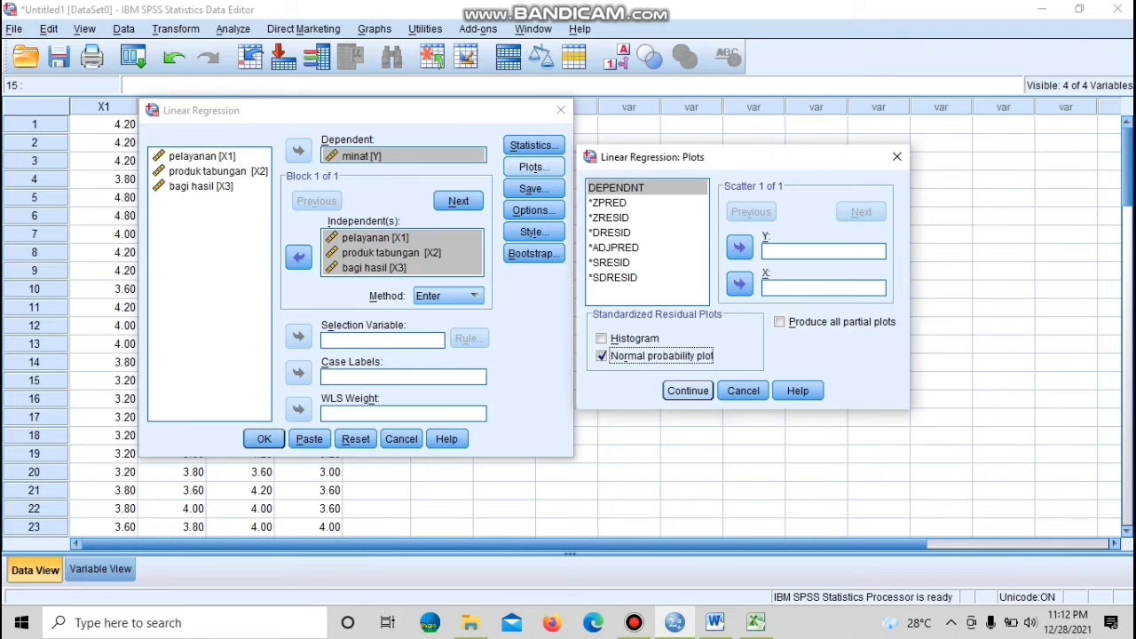
left_click(688, 390)
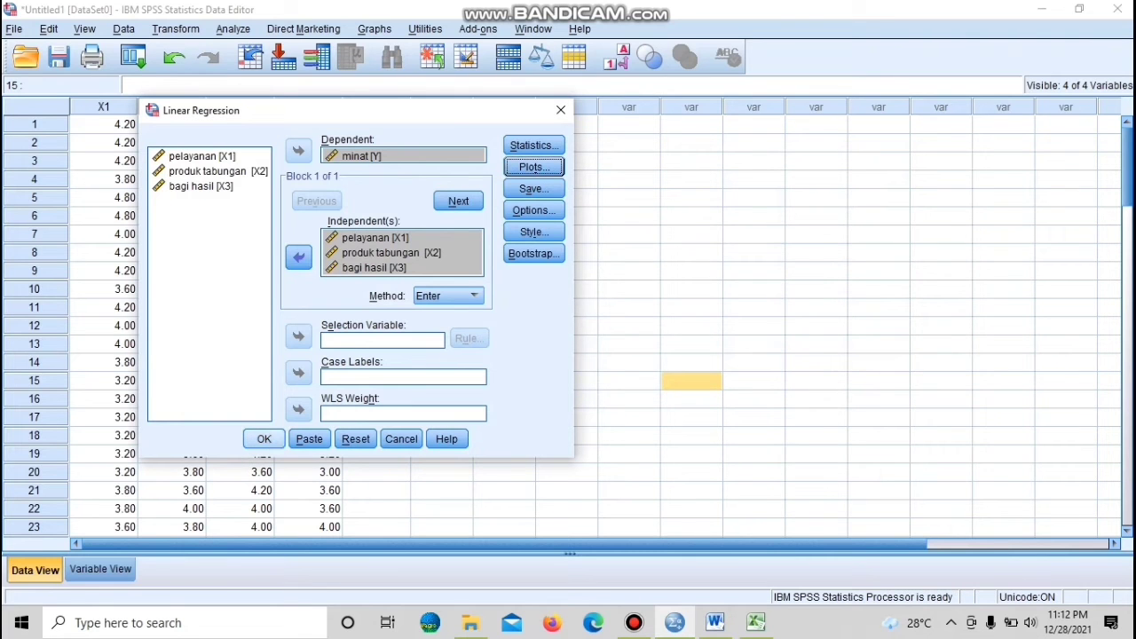
left_click(263, 438)
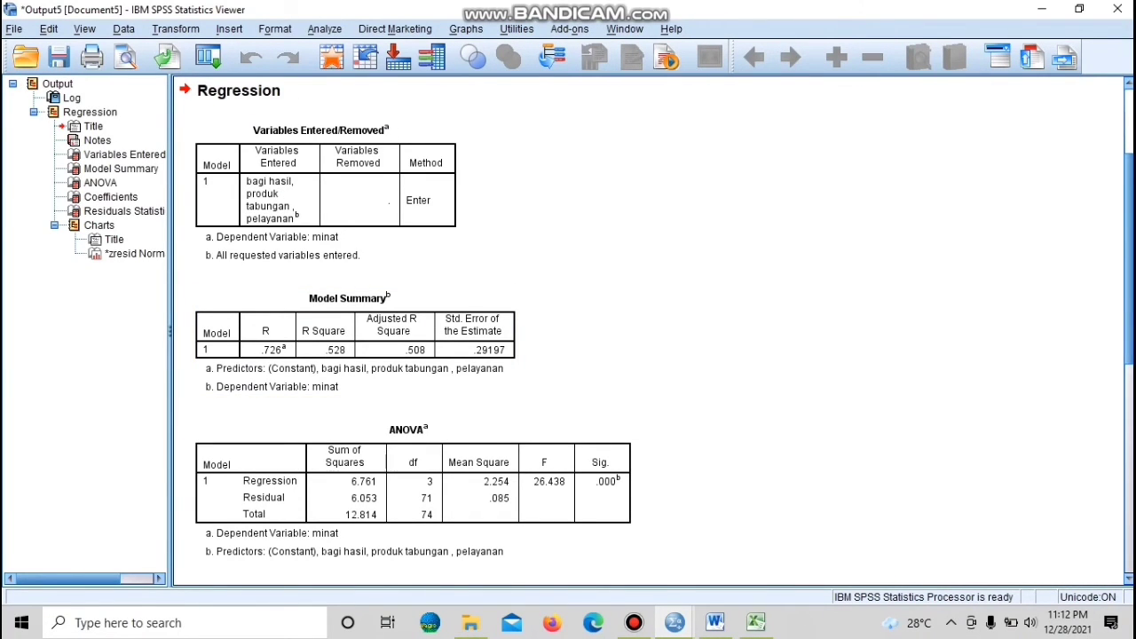
scroll(653, 330, "down", 5)
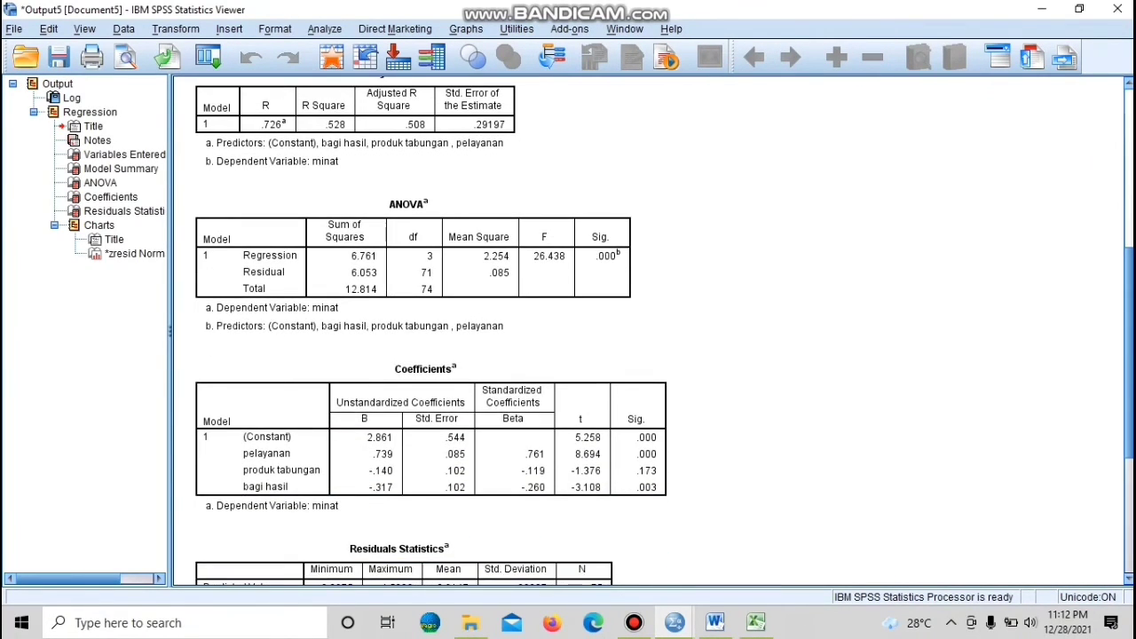
scroll(653, 330, "down", 6)
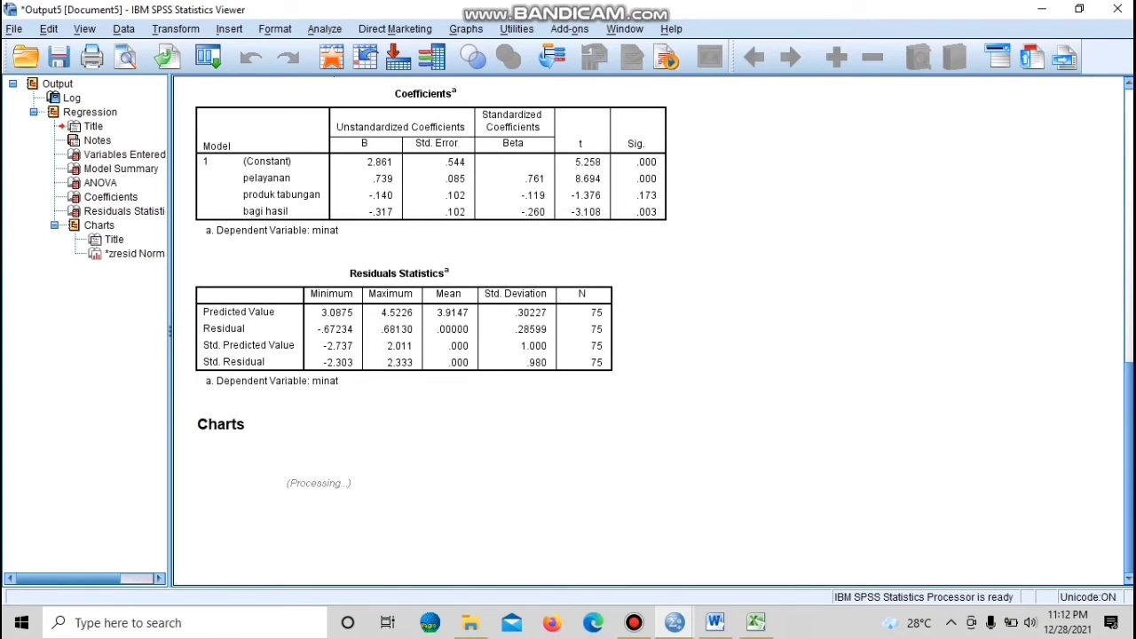
Examine the normal P-P plot of the regression standardized residuals and switch to the Konsep Dasar SPSS document in Word
scroll(653, 330, "down", 5)
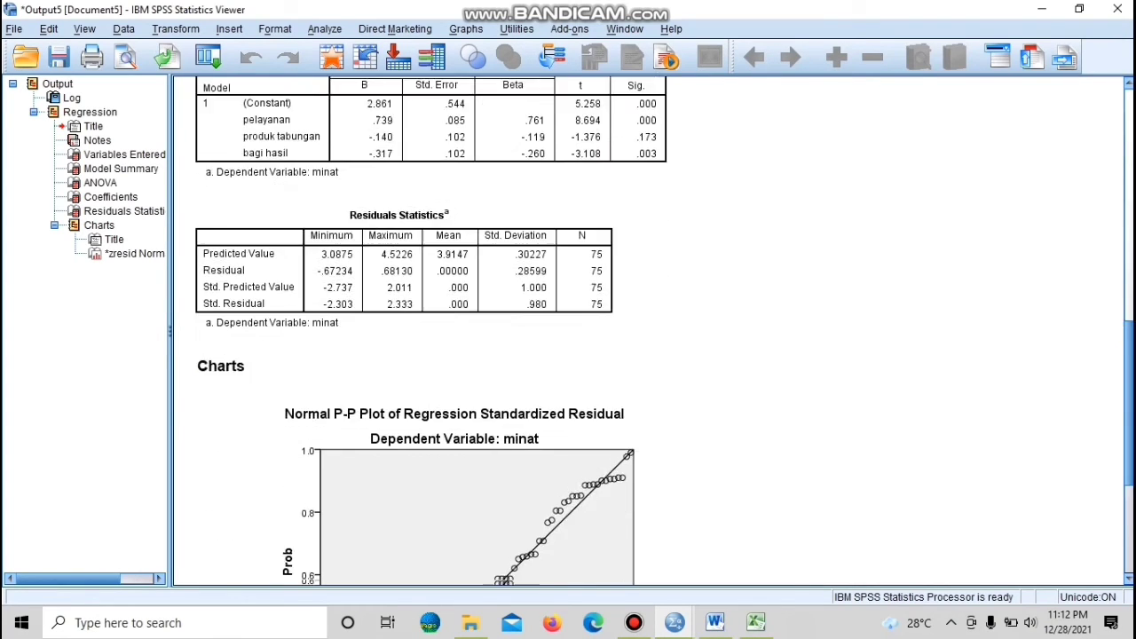
scroll(653, 330, "down", 2)
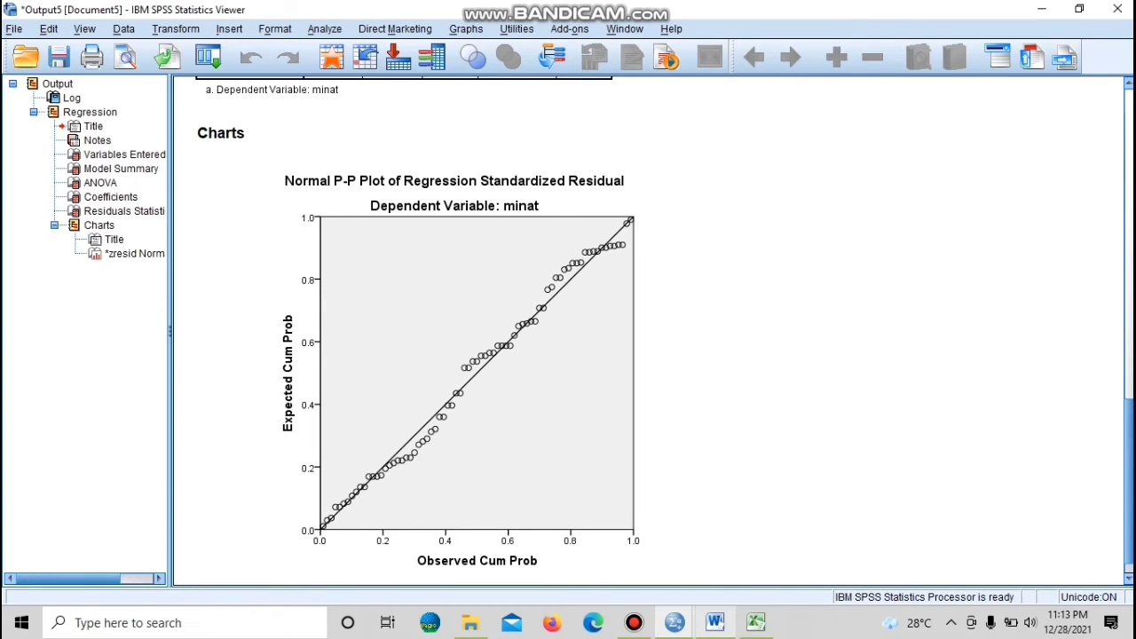
mouse_move(715, 621)
left_click(714, 541)
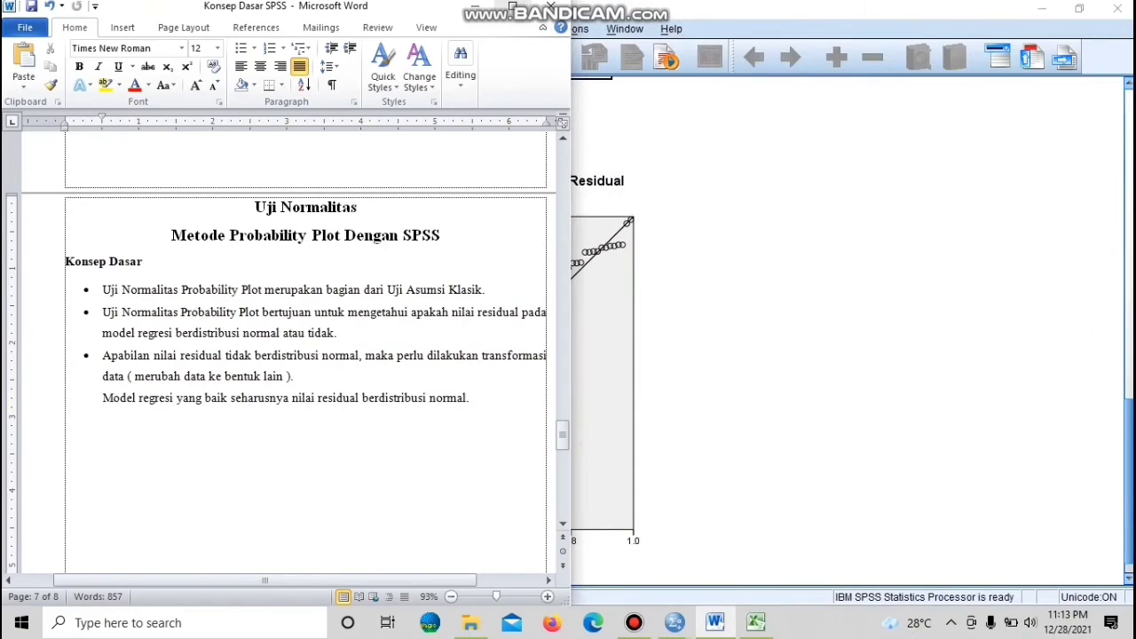
left_click(513, 6)
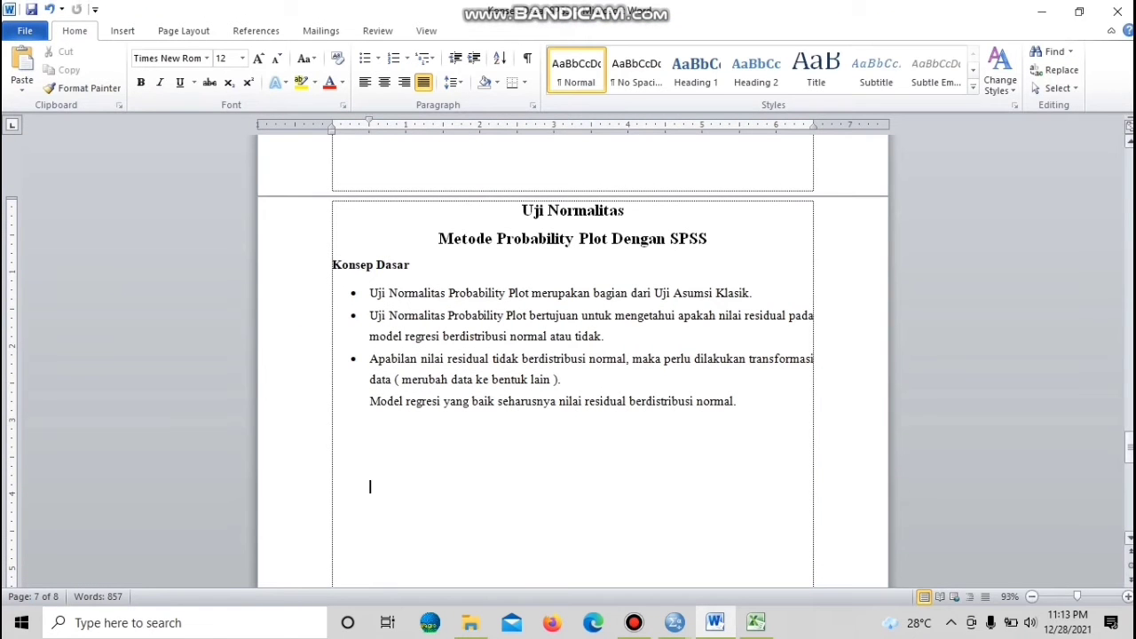
Delete the surplus blank lines above the heading "Dasar Pengambilan Keputusan" in the Uji Normalitas section
scroll(371, 486, "down", 4)
left_click_drag(1130, 460, 1129, 465)
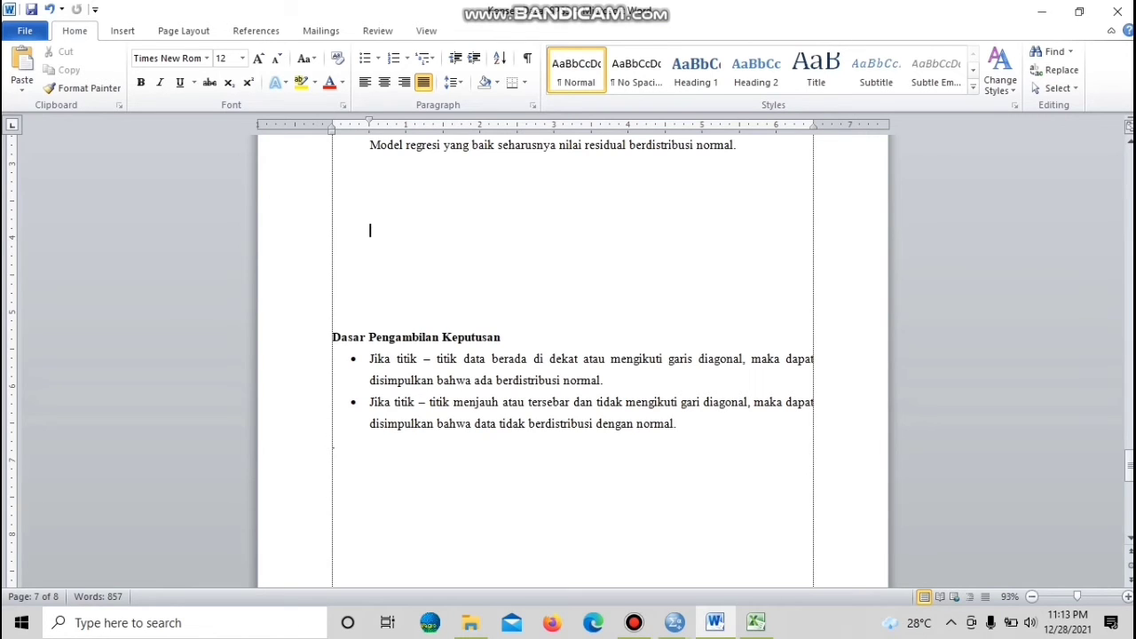
left_click(370, 316)
key("BackSpace")
key("BackSpace")
key("BackSpace")
key("BackSpace")
key("BackSpace")
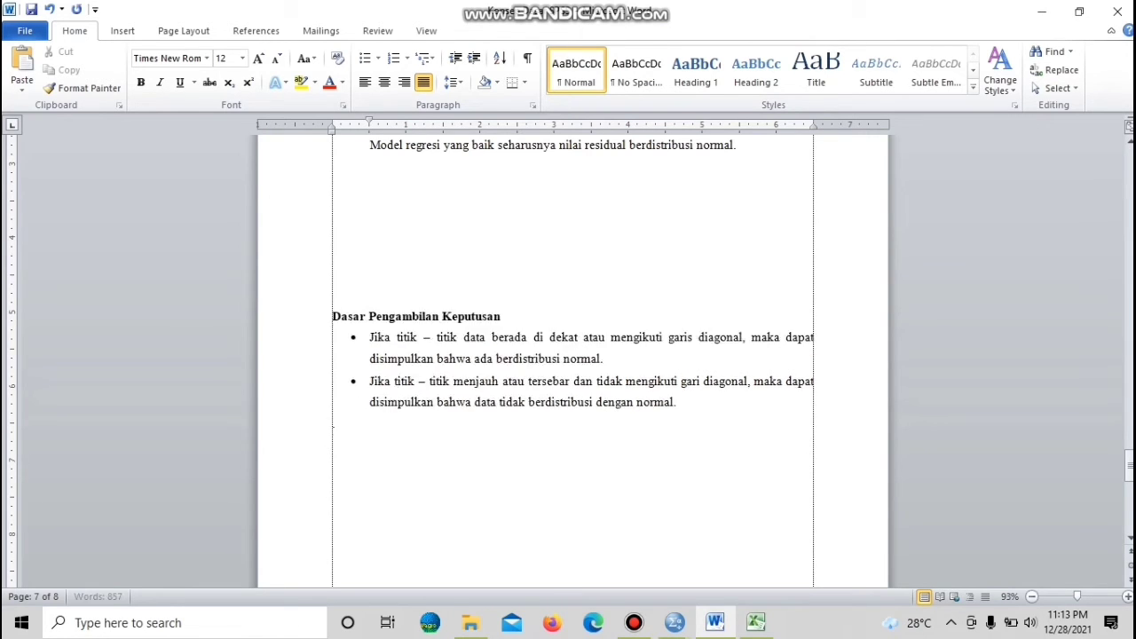
key("BackSpace")
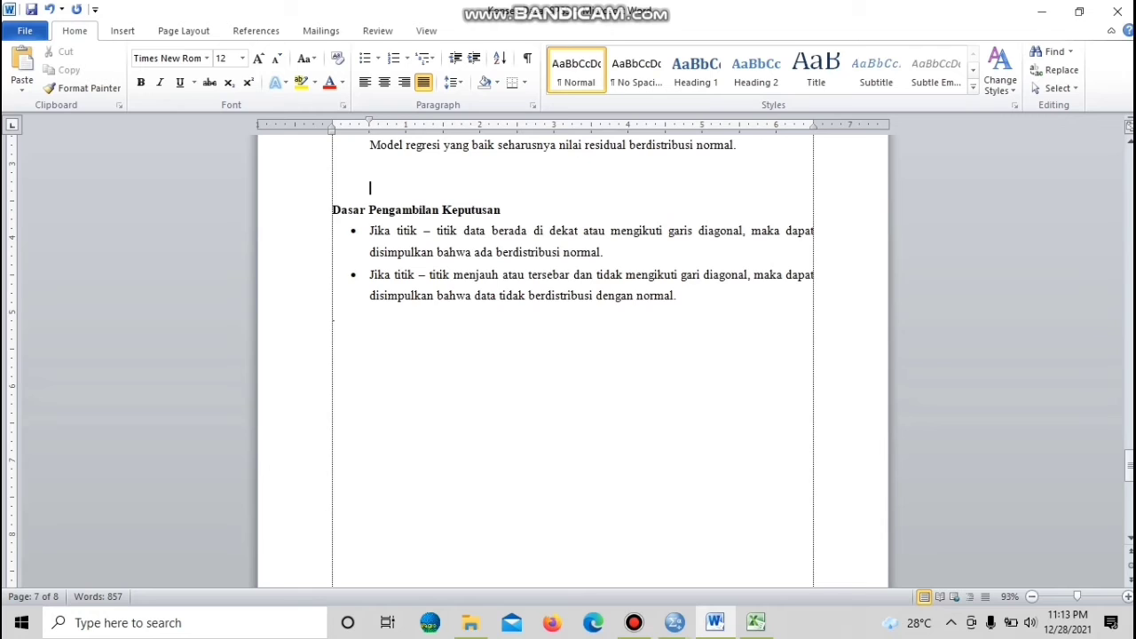
Paste the Normal P-P Plot of Regression Standardized Residual into the document and remove a blank line beneath it
key("Return")
key("ctrl+z")
key("ctrl+v")
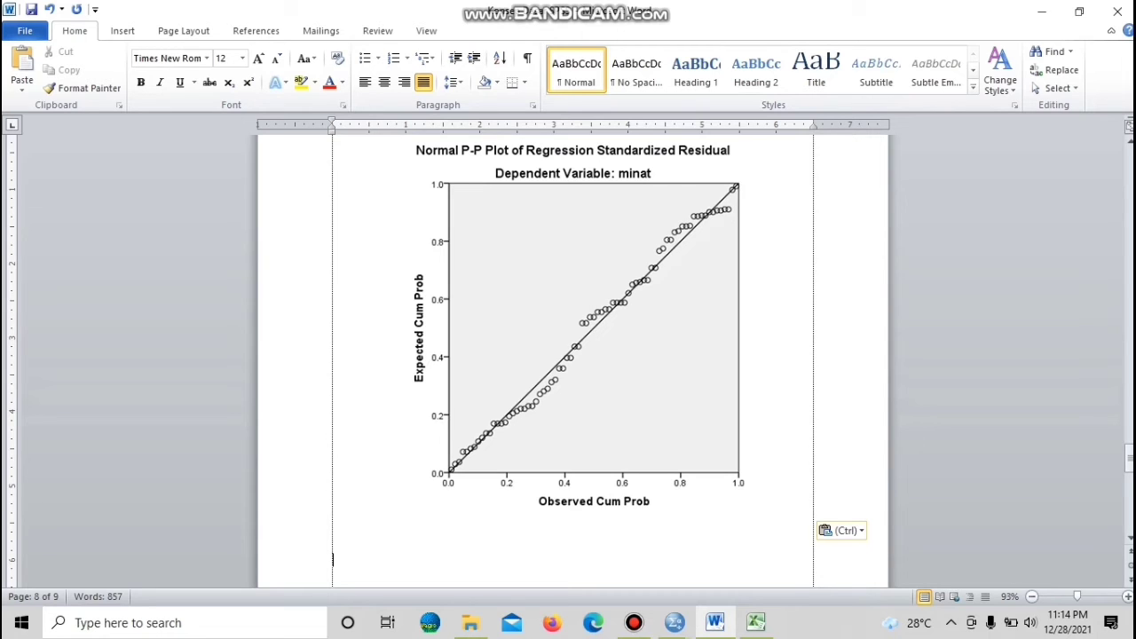
left_click_drag(1129, 459, 1130, 469)
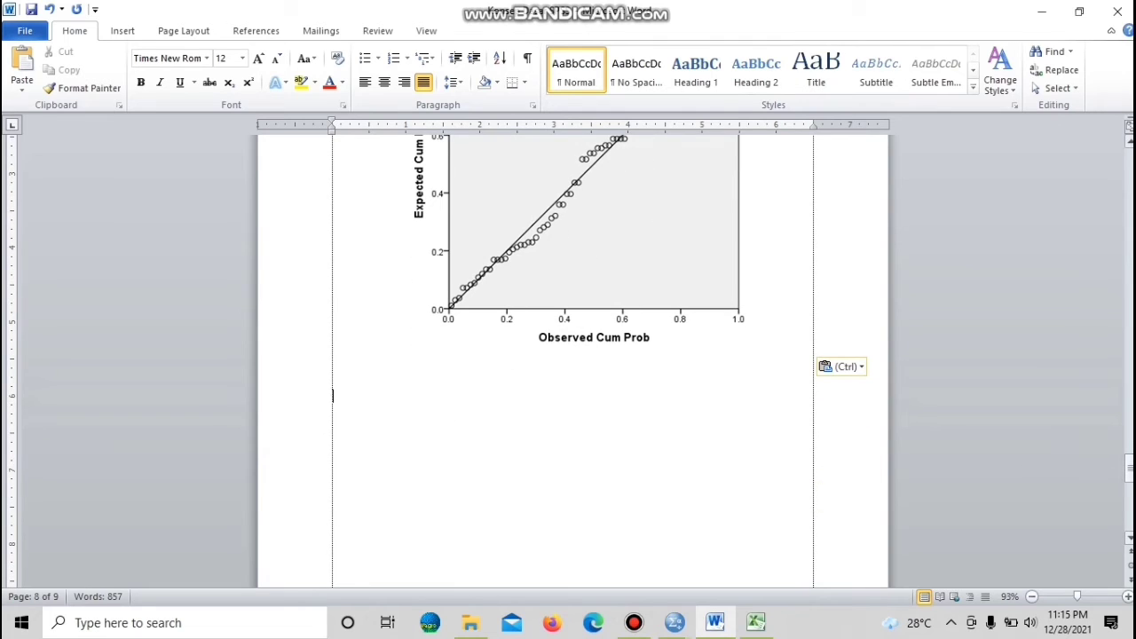
key("BackSpace")
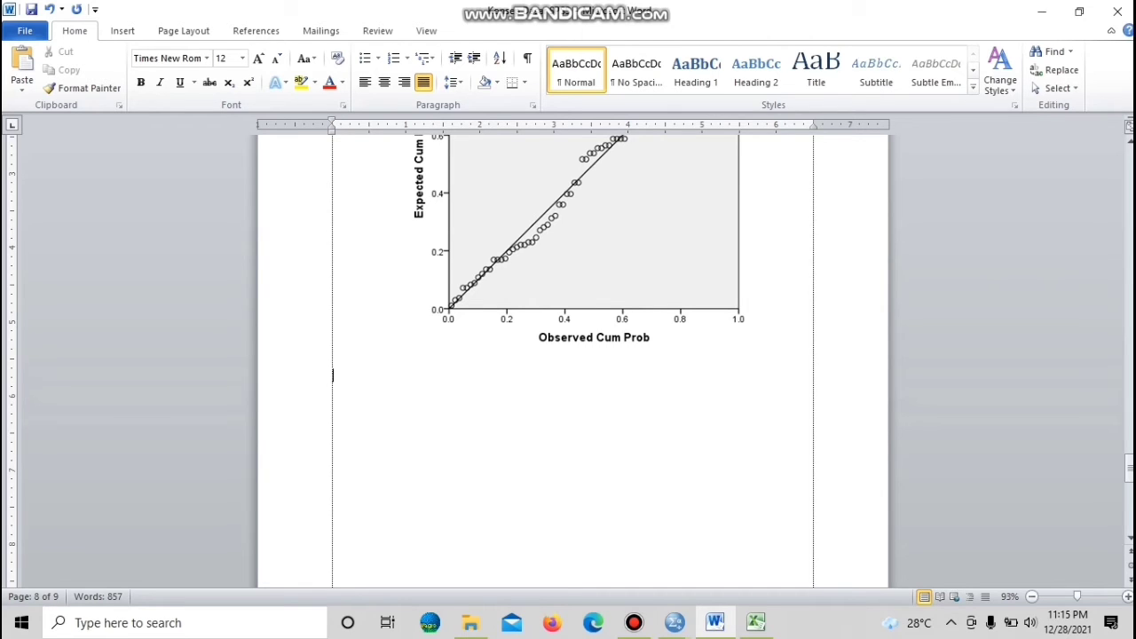
Below the plot, write "Analisis :" and begin the paragraph "berdasarkan output diatas dapat kita ketahui, bahwa titik – titik ploting yang terdapat pada gambar"
type("analisis :")
key("Return")
scroll(572, 355, "down", 3)
type("b")
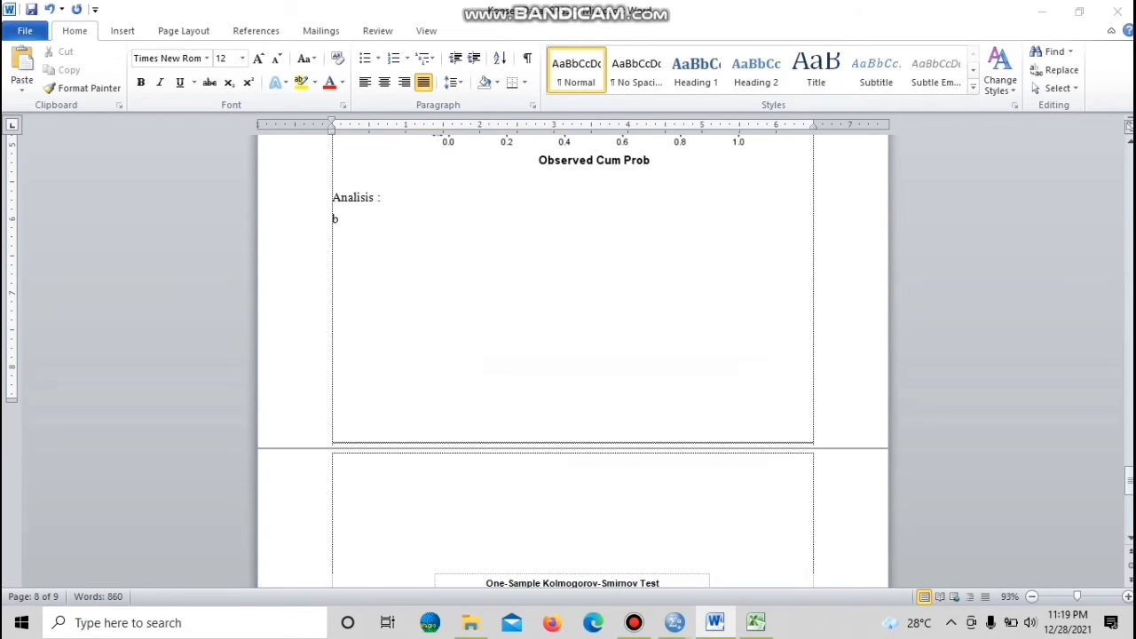
type("erdasarkan output diatas dapat kita ketahui,")
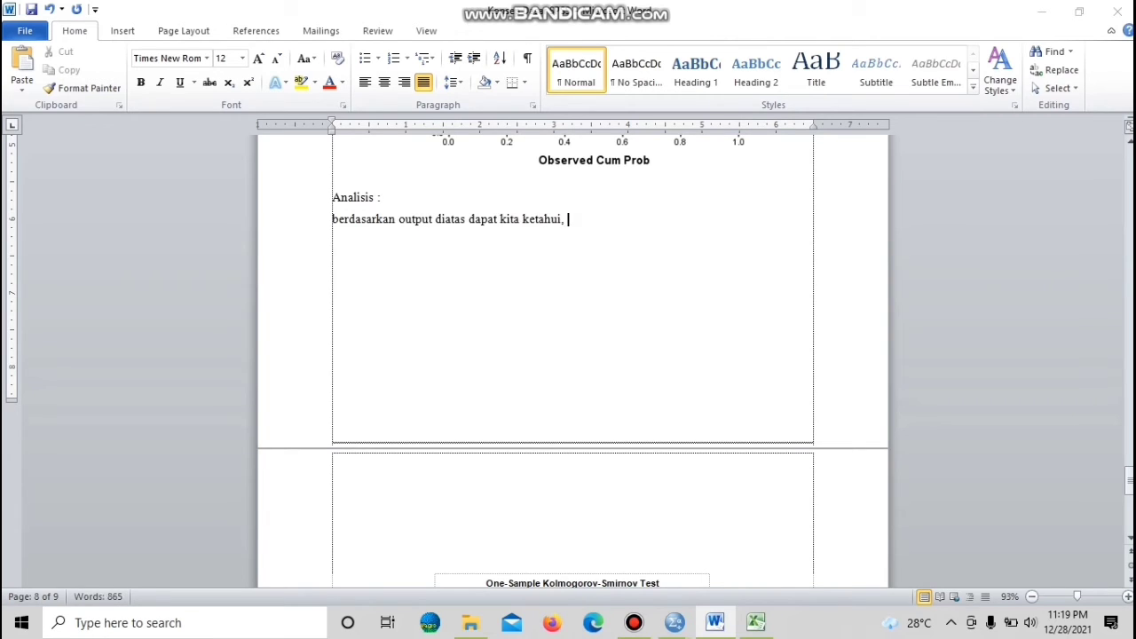
type(" bahwa titik - tit")
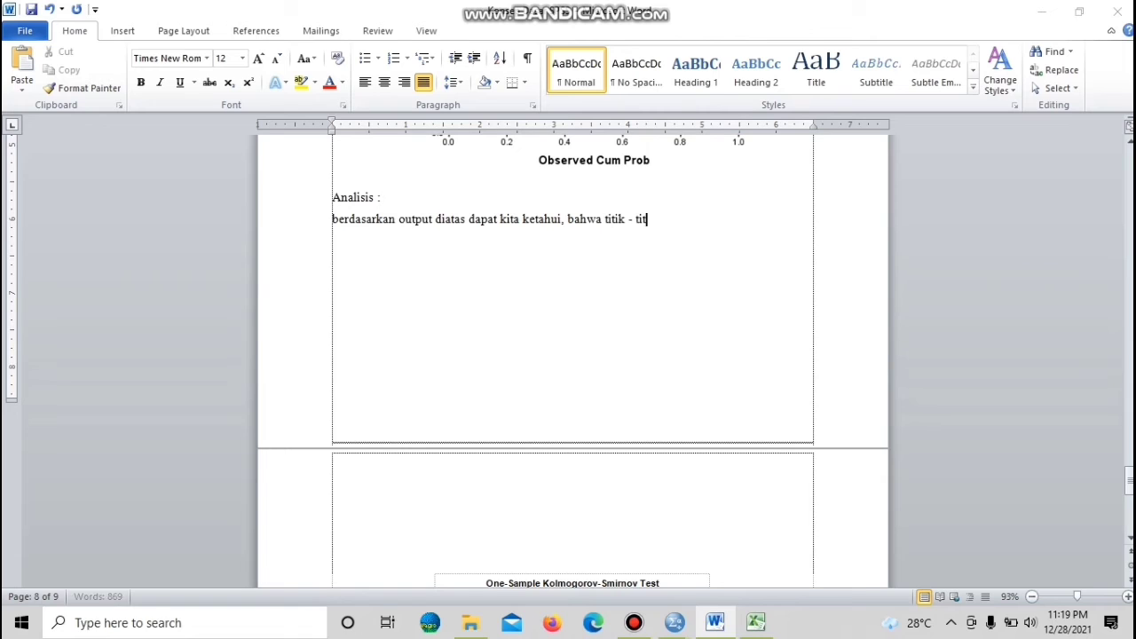
type("ik ploting yang terda")
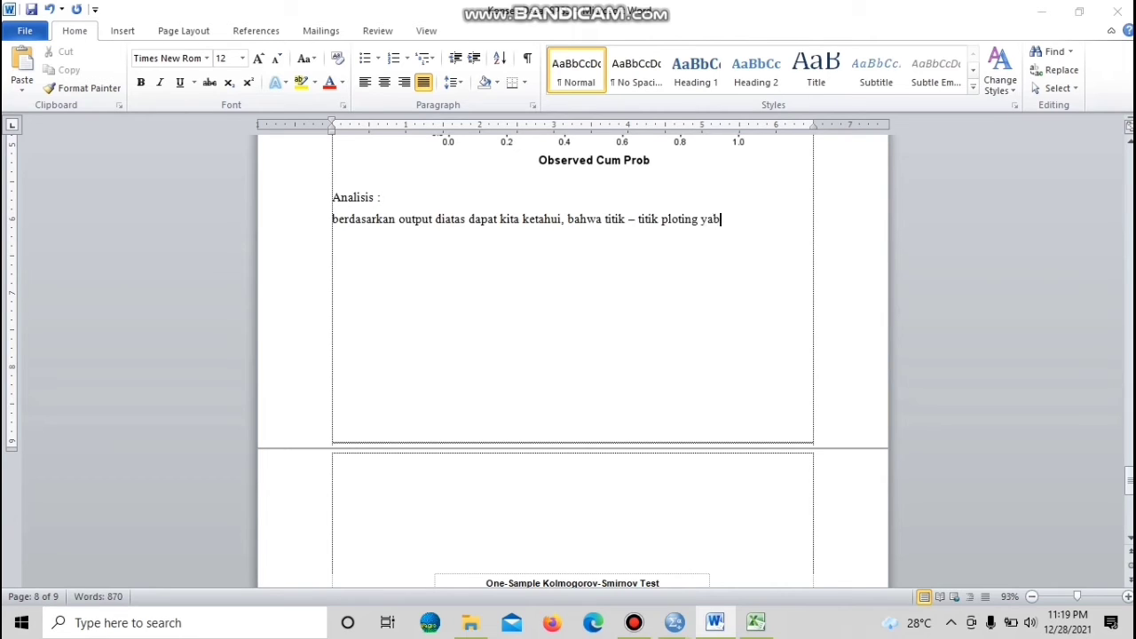
type("pat pada gambar")
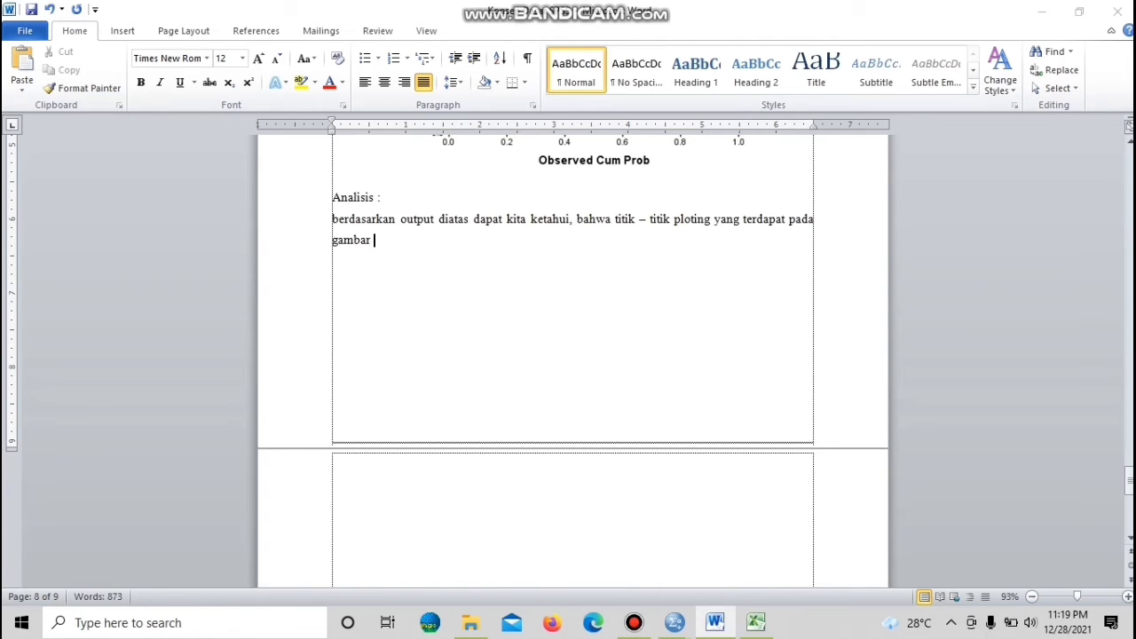
Continue the sentence with "“ Normal P-P Plot of Regrision Tandarized Residual “ selalu mengikuti dan mendekati garis diagonal"
type(" \" Normal P")
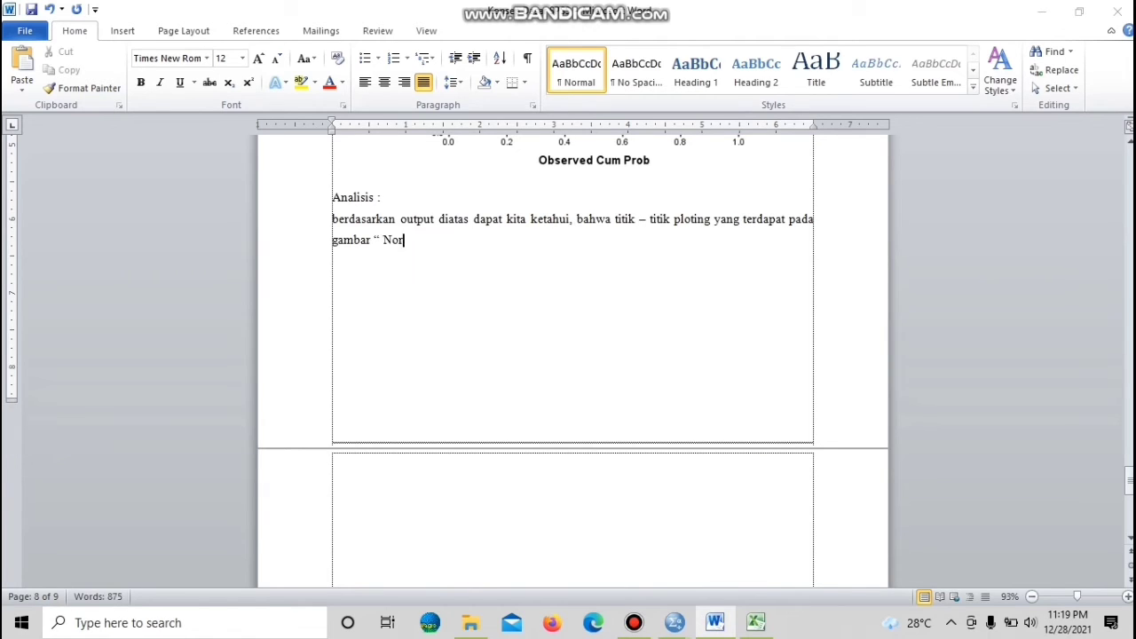
type("-P Plot of ")
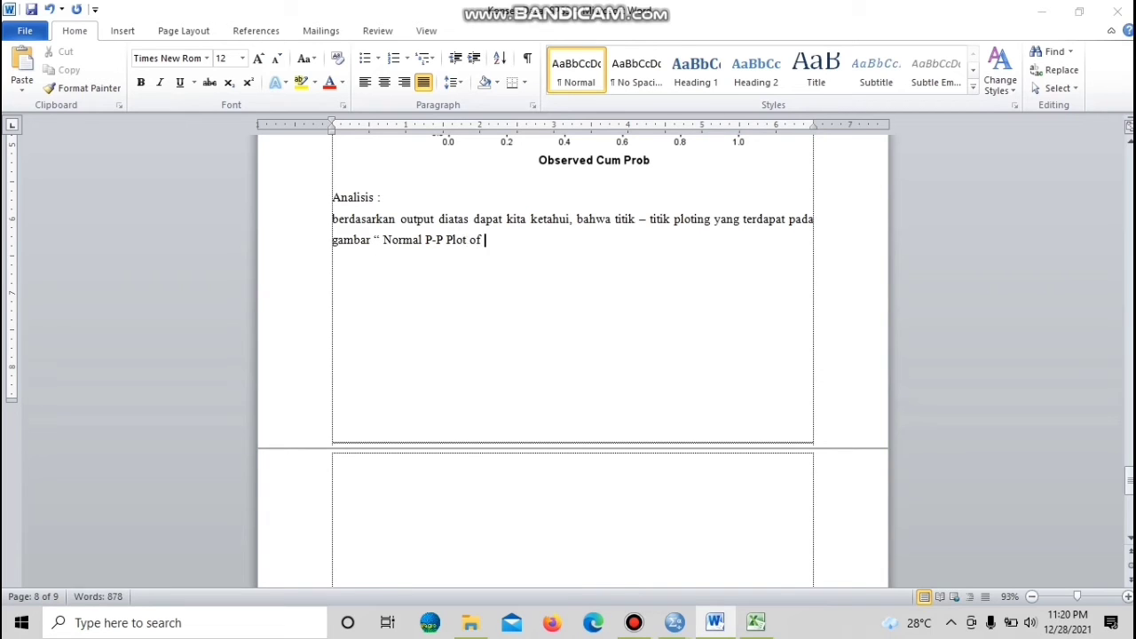
type("Regrision T")
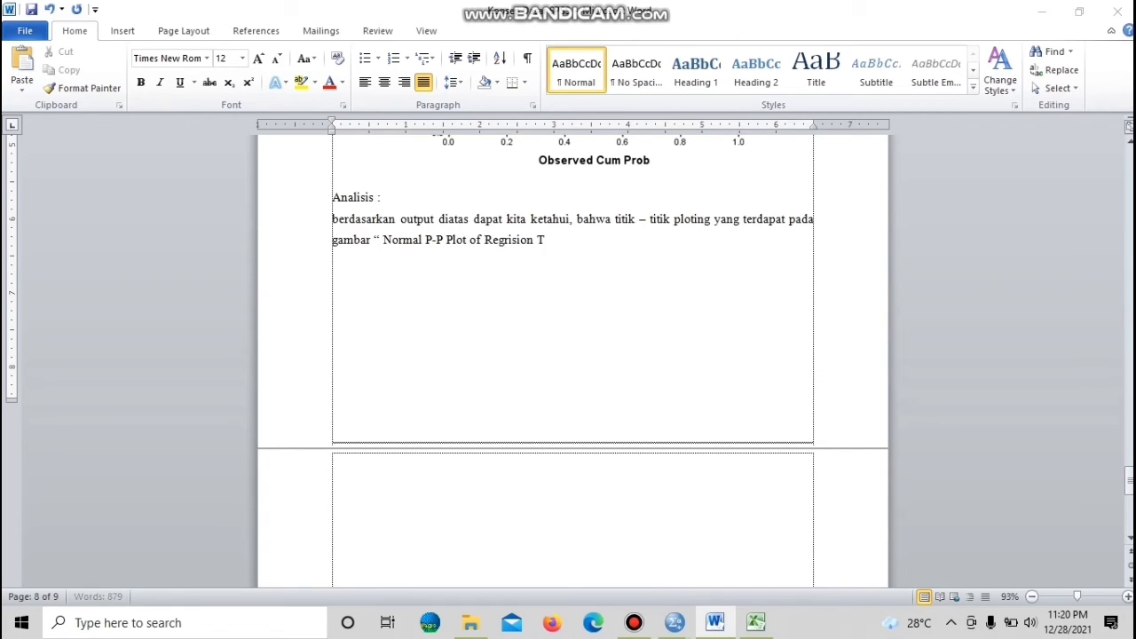
type("andarized Res")
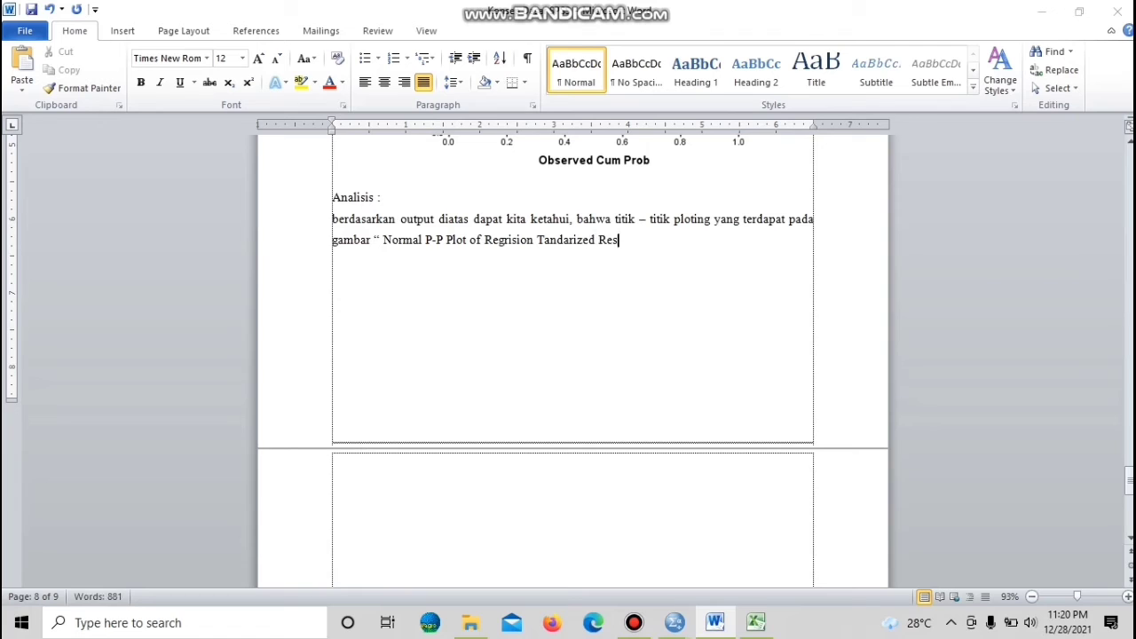
type("idual \" selalu mengikuti dan mens")
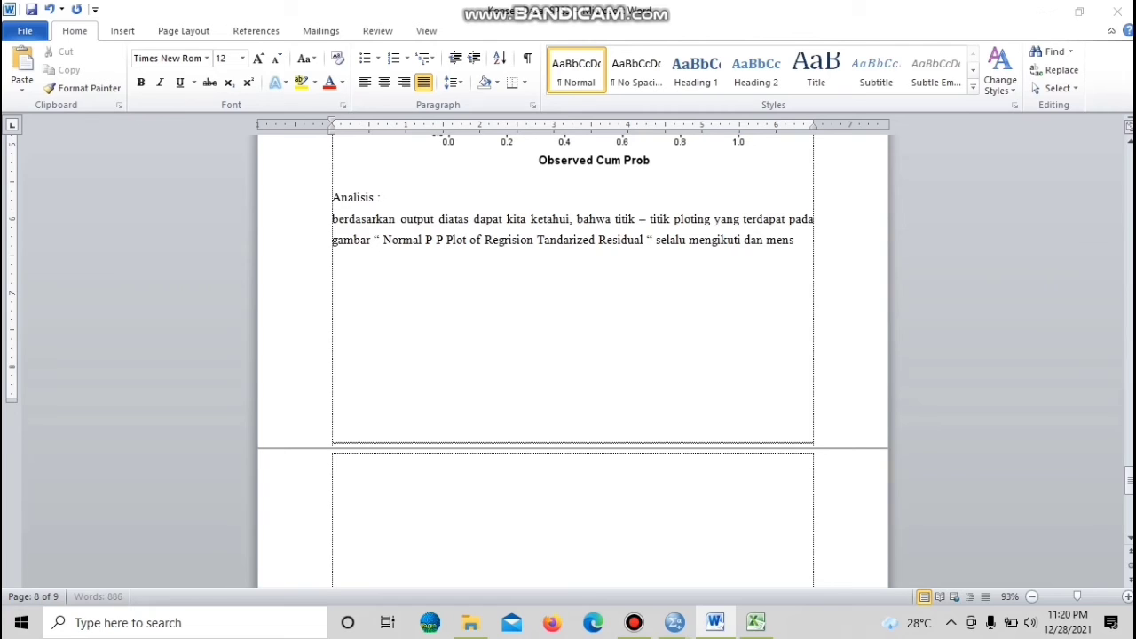
key("BackSpace")
type("dekati garis diagonal")
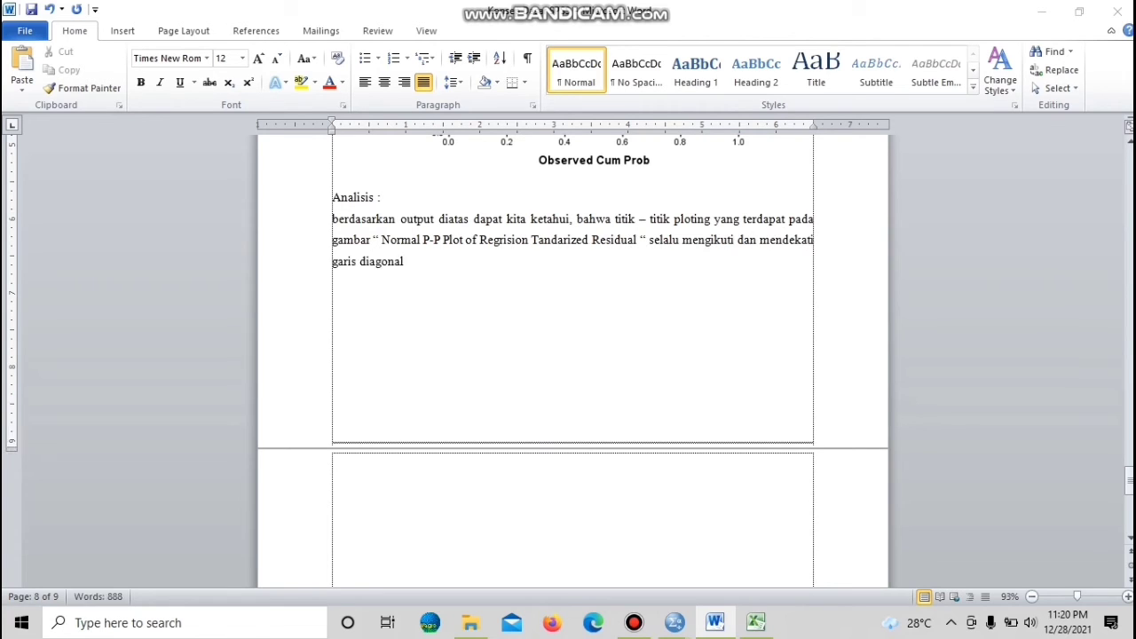
Continue the paragraph with "nya. Maka sesuai dengan keputusan yang ada dapat disimpulkan bahwa nilai residual berdistribusi normal"
type(" nya. Maka sesuai dengan keputusan yang ada")
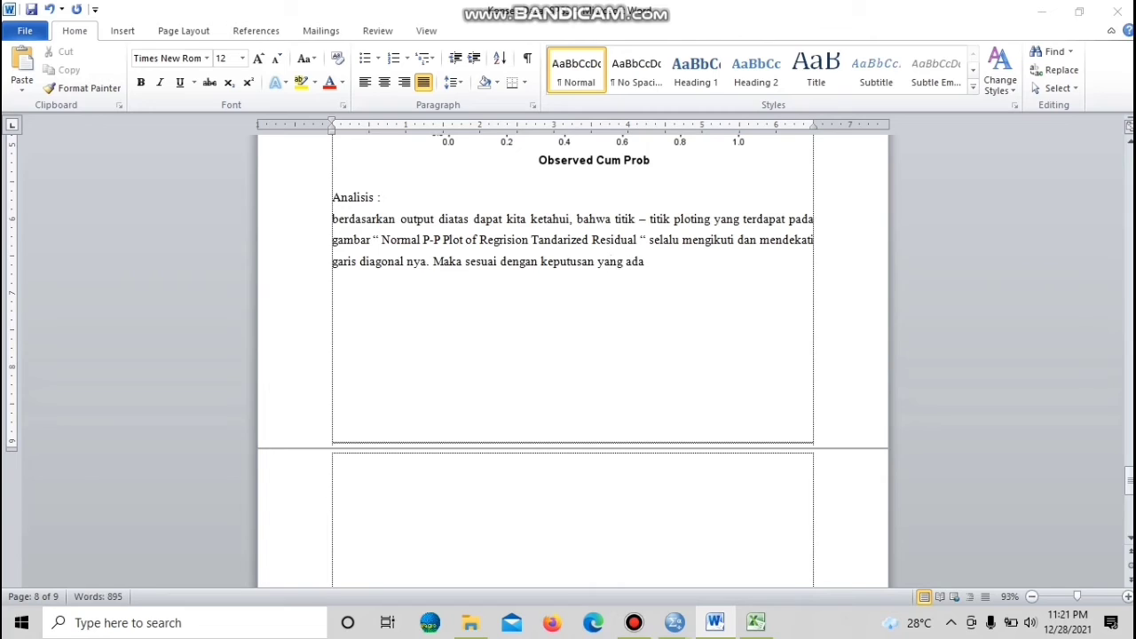
type(" dapat disimpulkan bahwa nilai residual ")
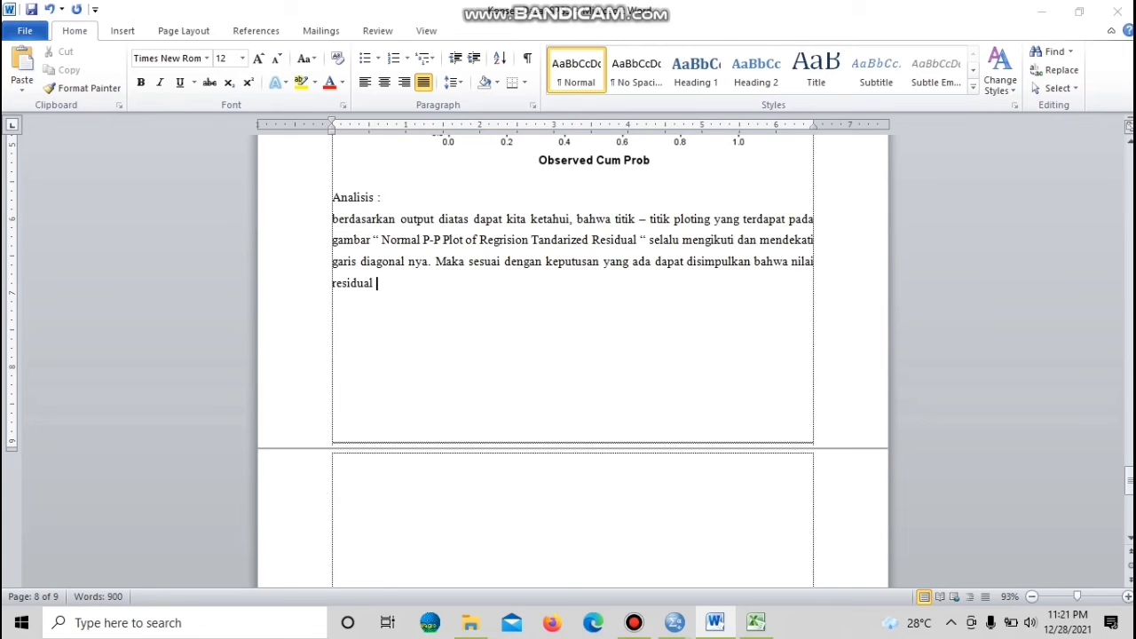
type("berdistribusi normal")
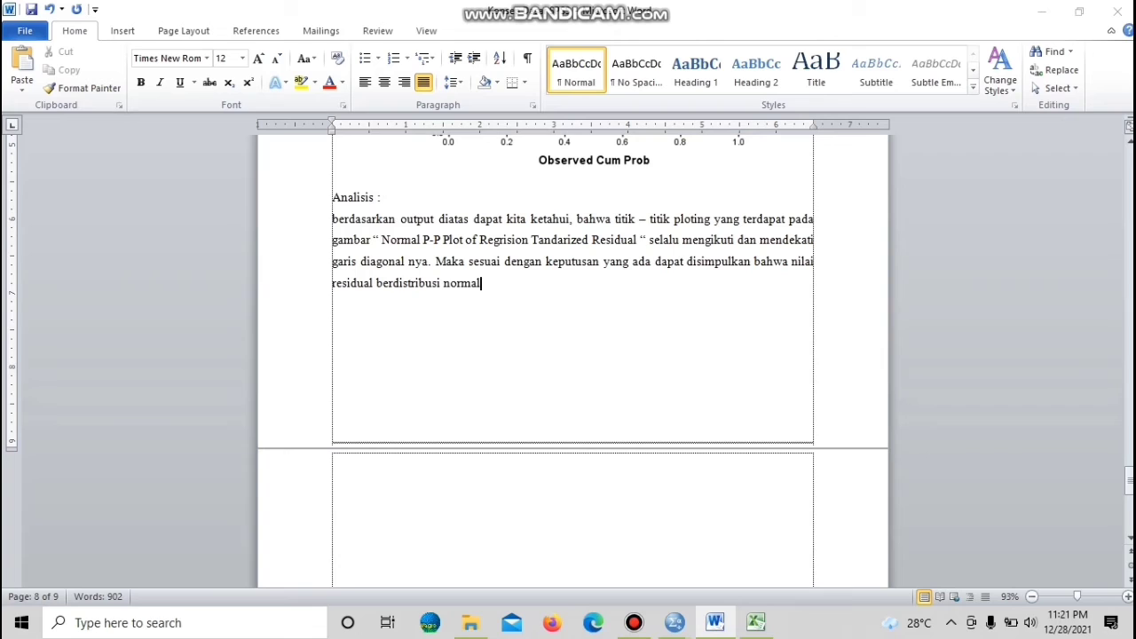
Conclude the paragraph with "Dengan demikian maka asumsi klasik normalitas untuk nilai residual dalam analisis regresi linier ini sudah terpenuhi."
type(". Dengan demiki")
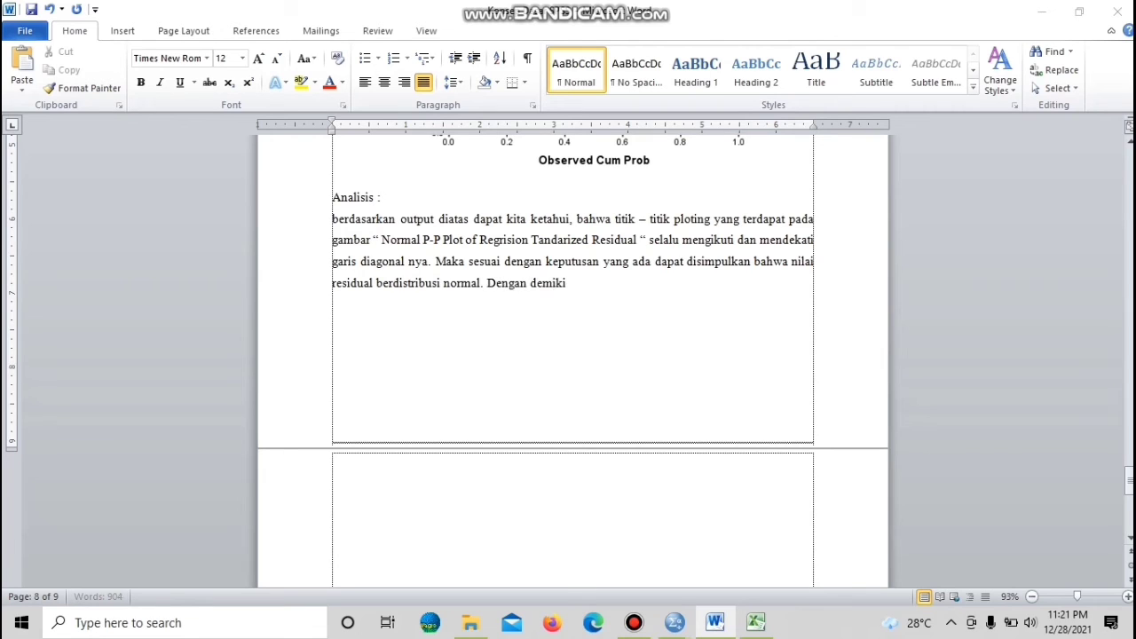
type("an maka asumsi klasik normalitas ")
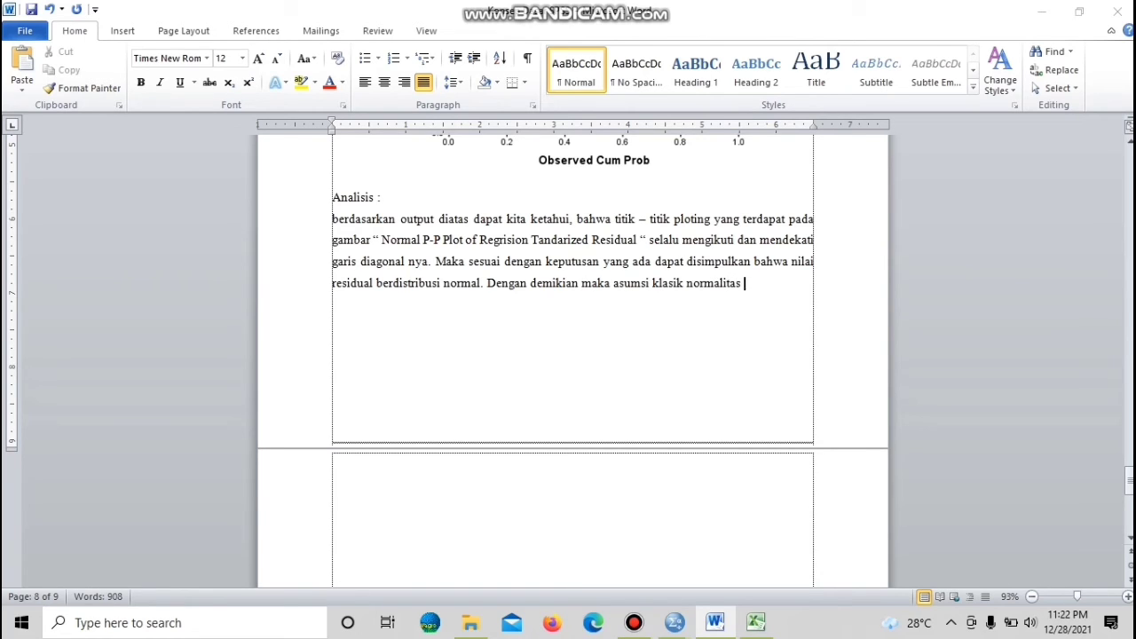
type("untuk nilai residual")
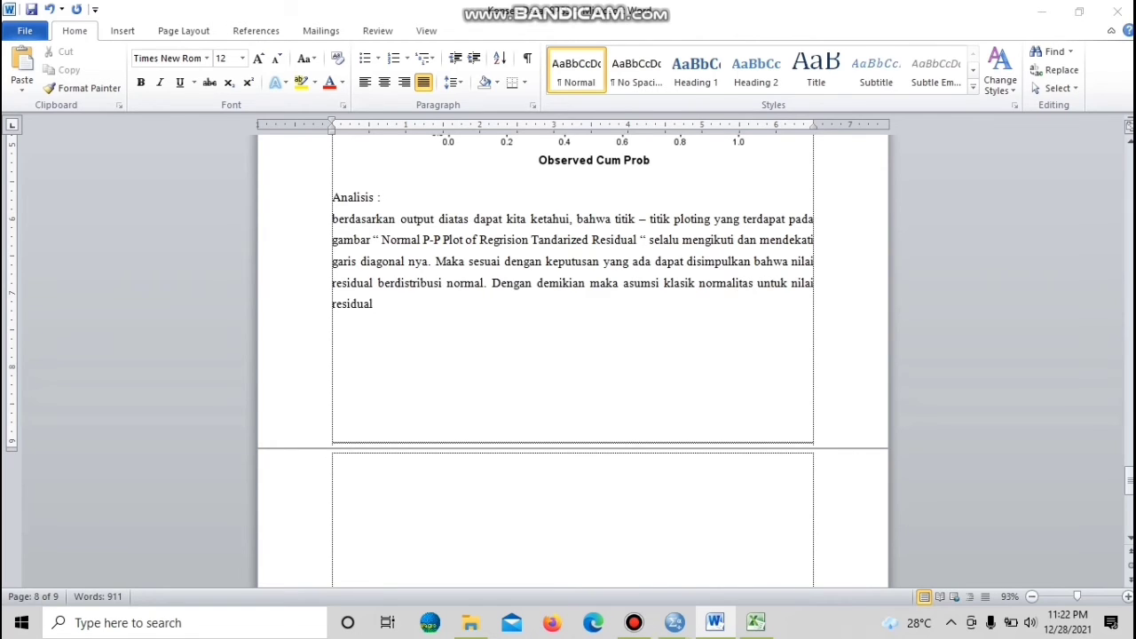
type(" dalam analisis regresi linier ")
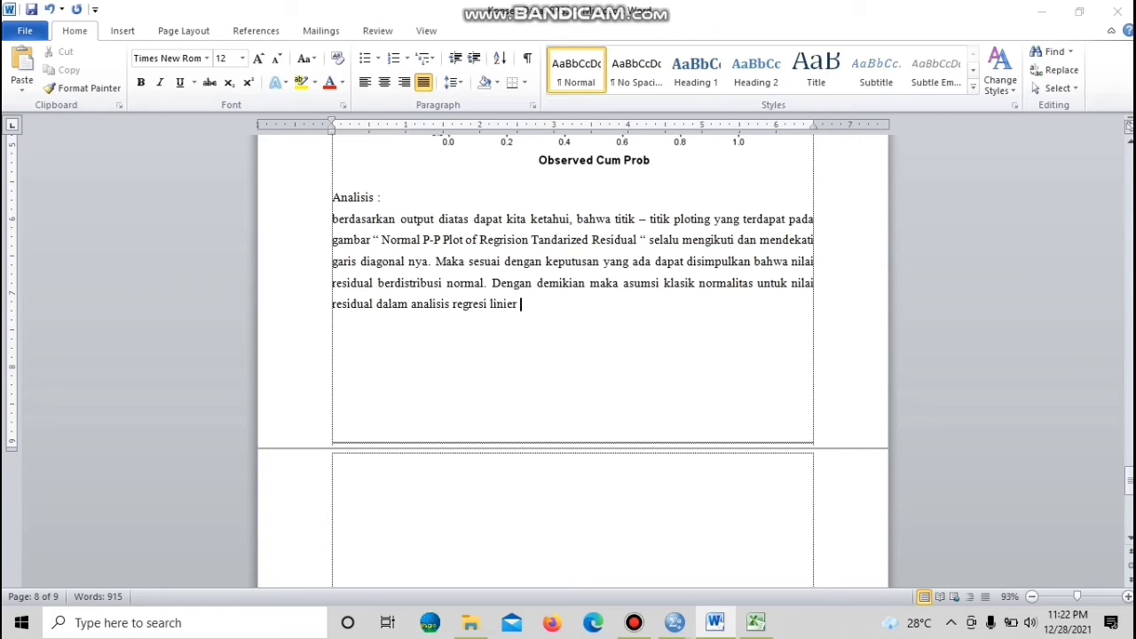
type("ini sudah terpenuhi.")
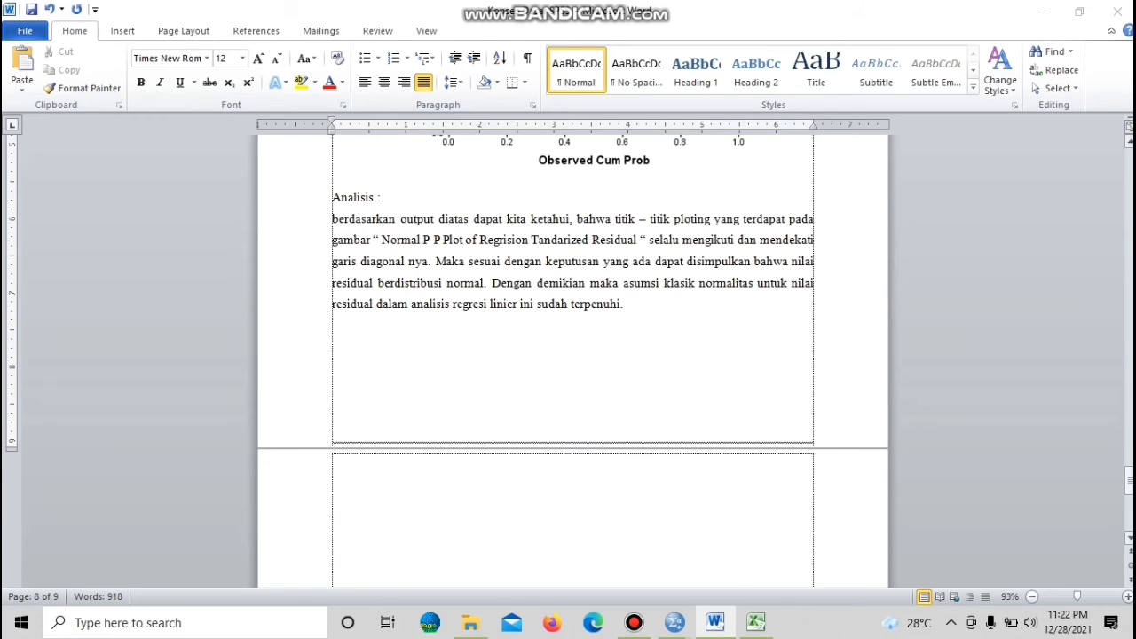
Review the earlier multicollinearity Coefficients table and return to the line below the title "Cara Mengatasi Gejala Multikolinearitas Dengan SPSS – Transformasi Data SPSS"
scroll(573, 361, "up", 6)
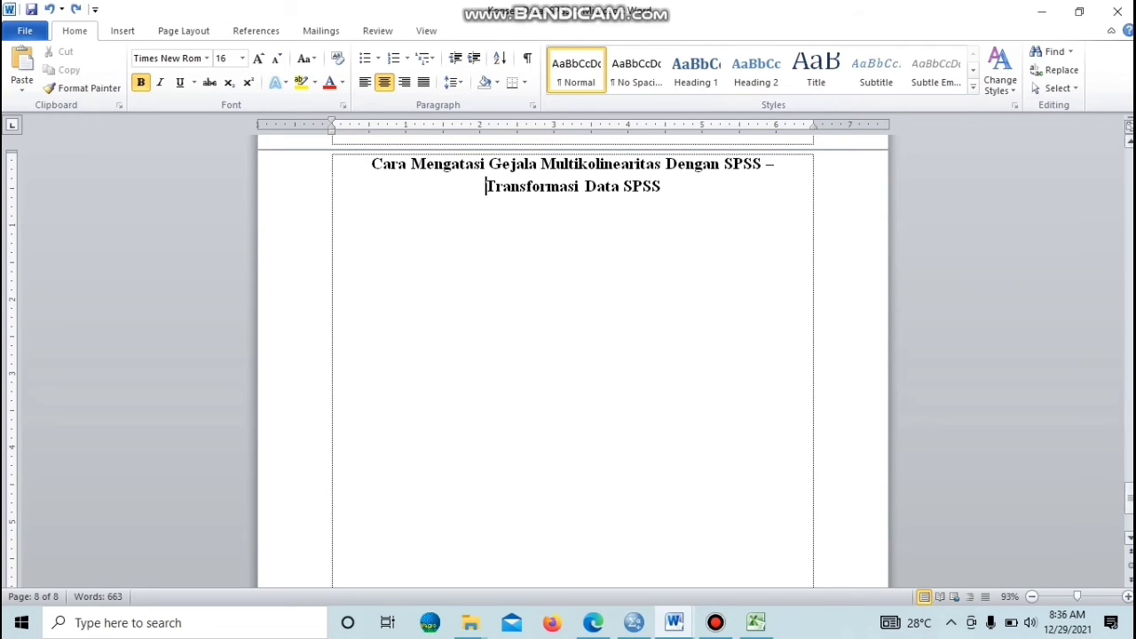
left_click_drag(1129, 498, 1130, 199)
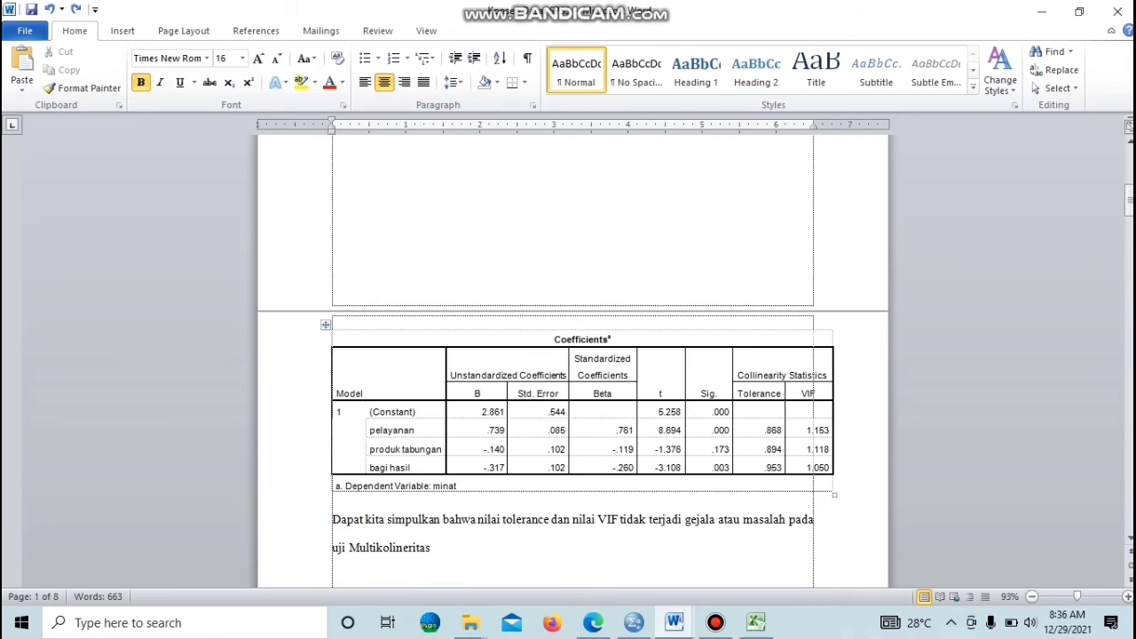
left_click_drag(1130, 199, 1129, 493)
left_click(485, 247)
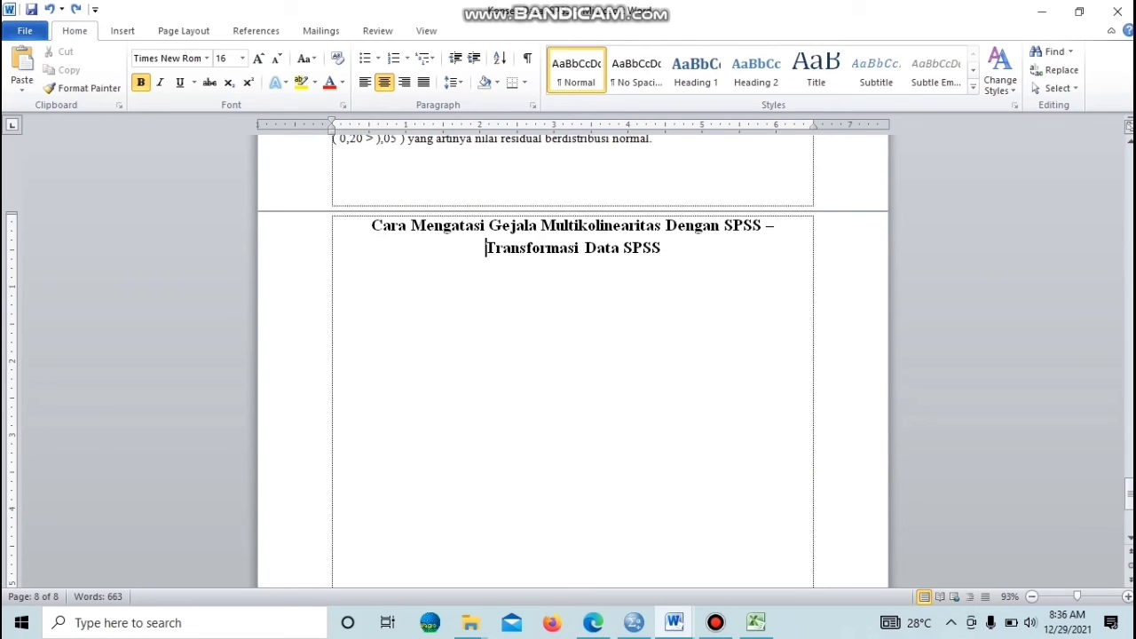
key("Down")
key("Up")
key("Down")
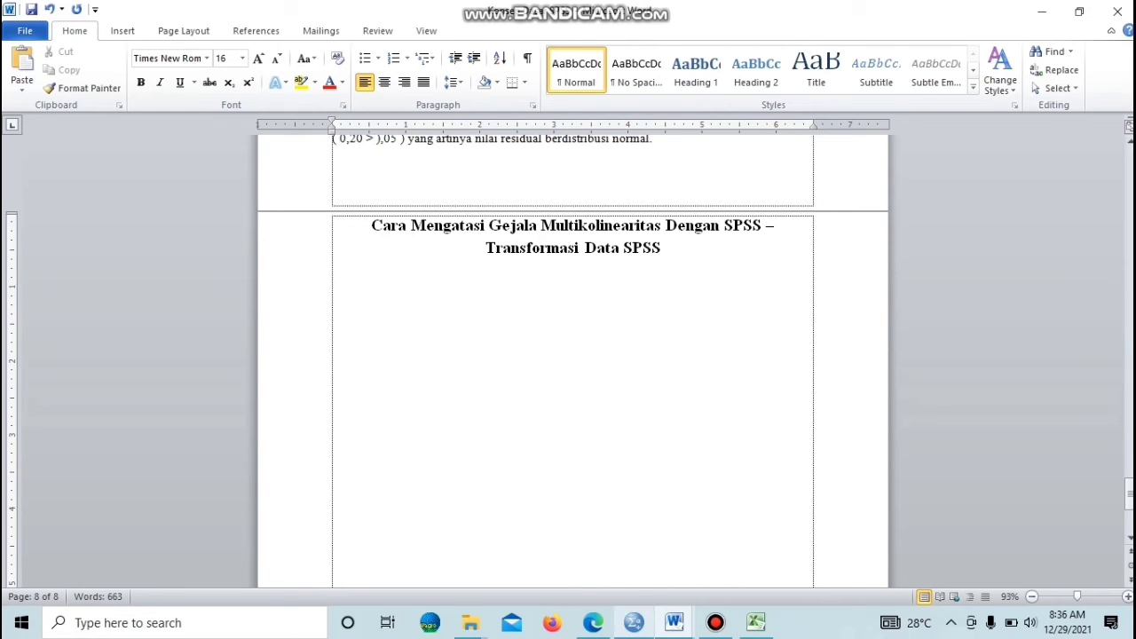
Switch to the SPSS data and set up a linear regression with minat [Y] as dependent and pelayanan, produk tabungan and bagi hasil as independents
left_click(598, 548)
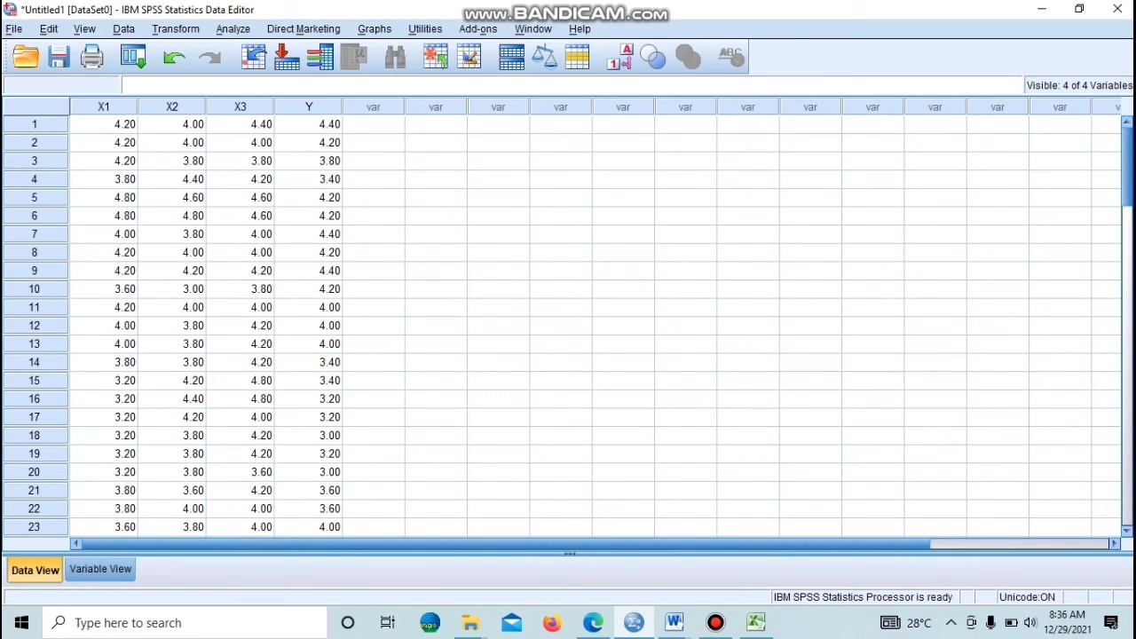
left_click(232, 28)
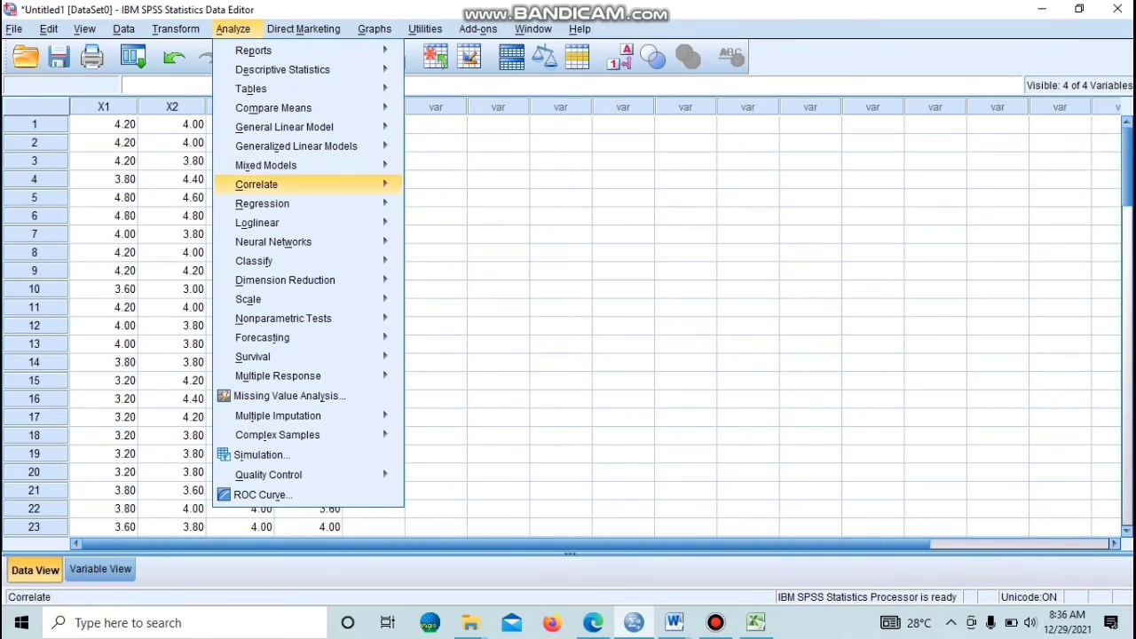
mouse_move(266, 204)
left_click(440, 227)
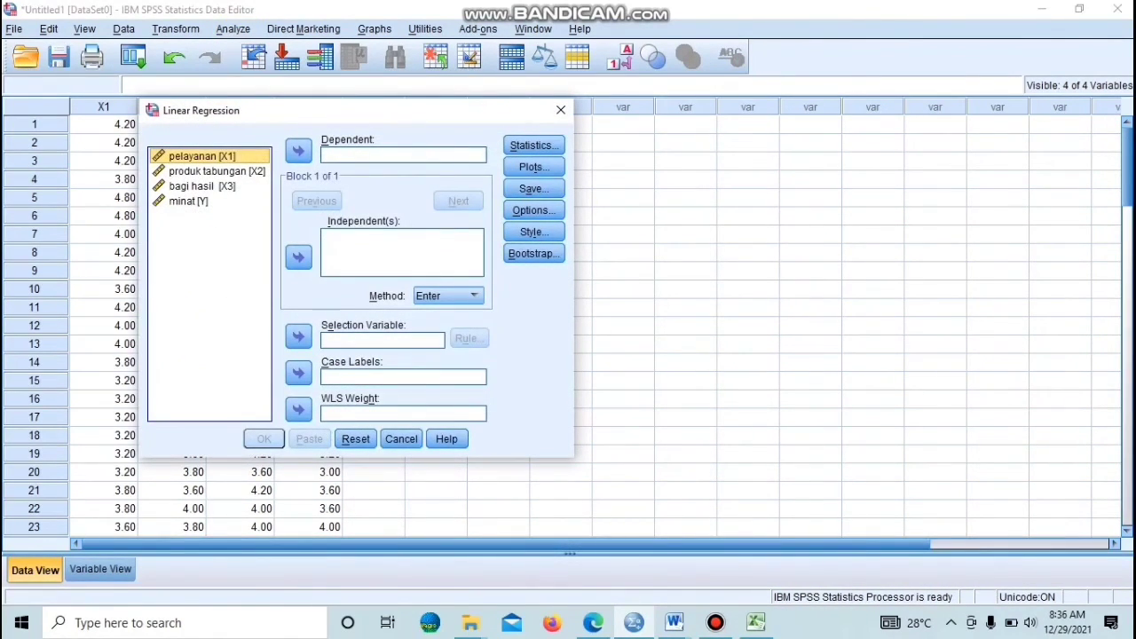
left_click(188, 201)
left_click(298, 151)
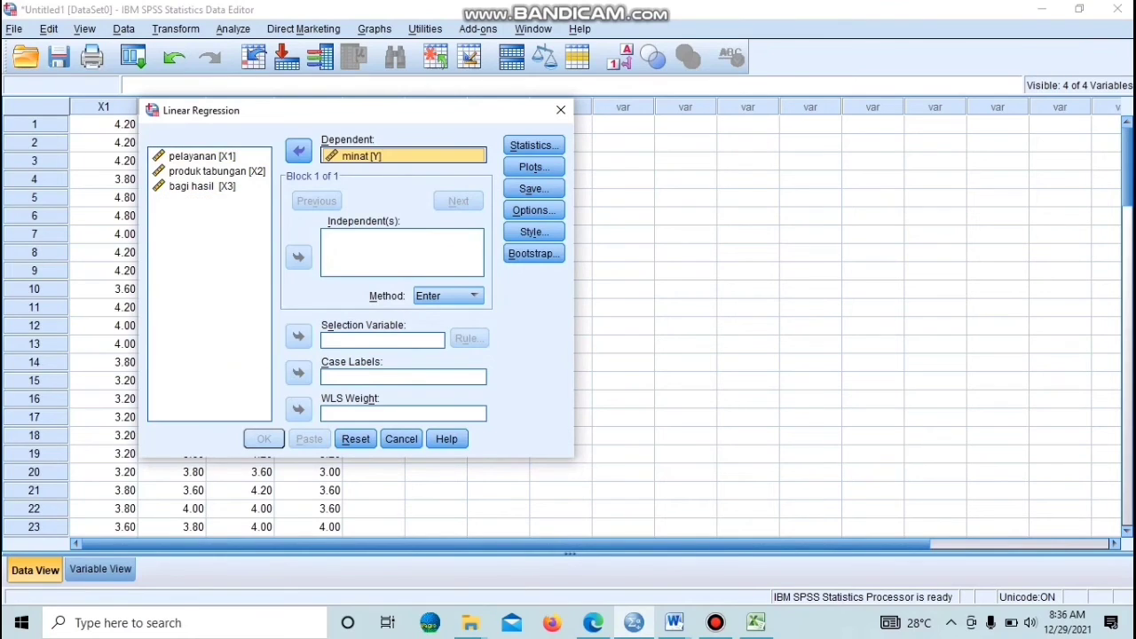
left_click(202, 156)
left_click(202, 186, "shift")
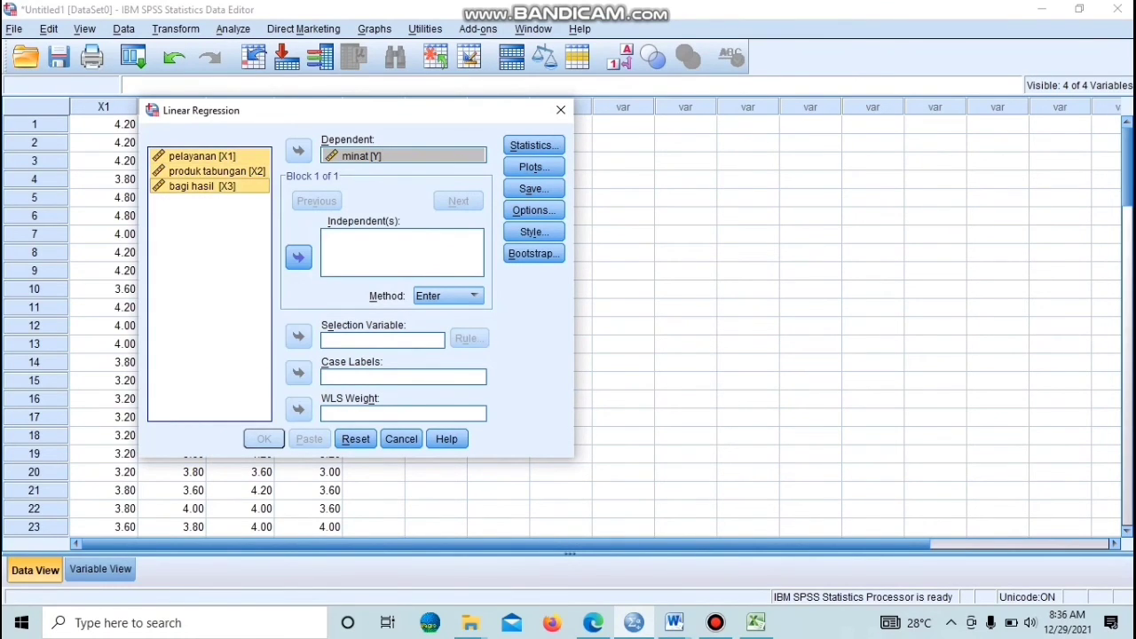
left_click(298, 258)
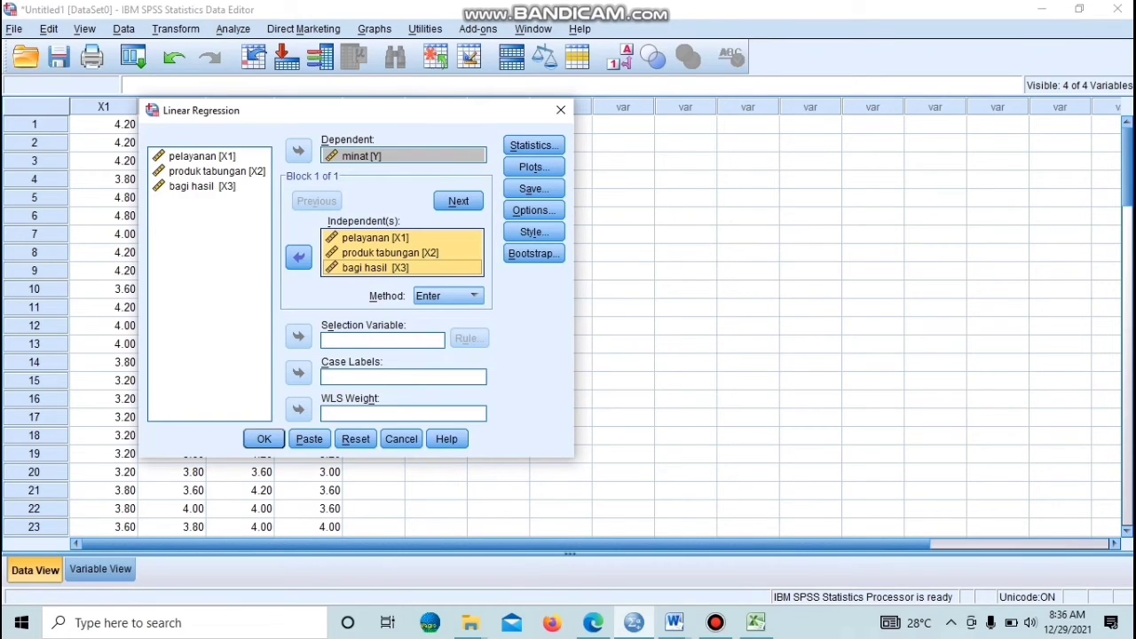
Run the regression with only collinearity diagnostics enabled, excluding estimates and model fit, and copy the output's Coefficients table
left_click(533, 144)
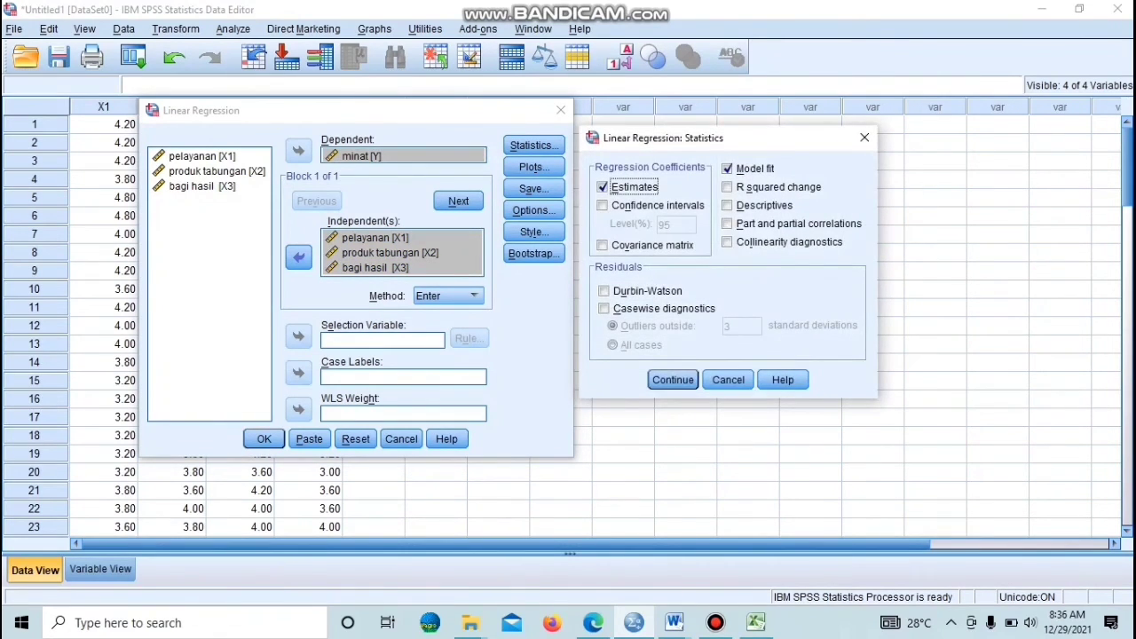
left_click(603, 187)
left_click(728, 168)
left_click(727, 241)
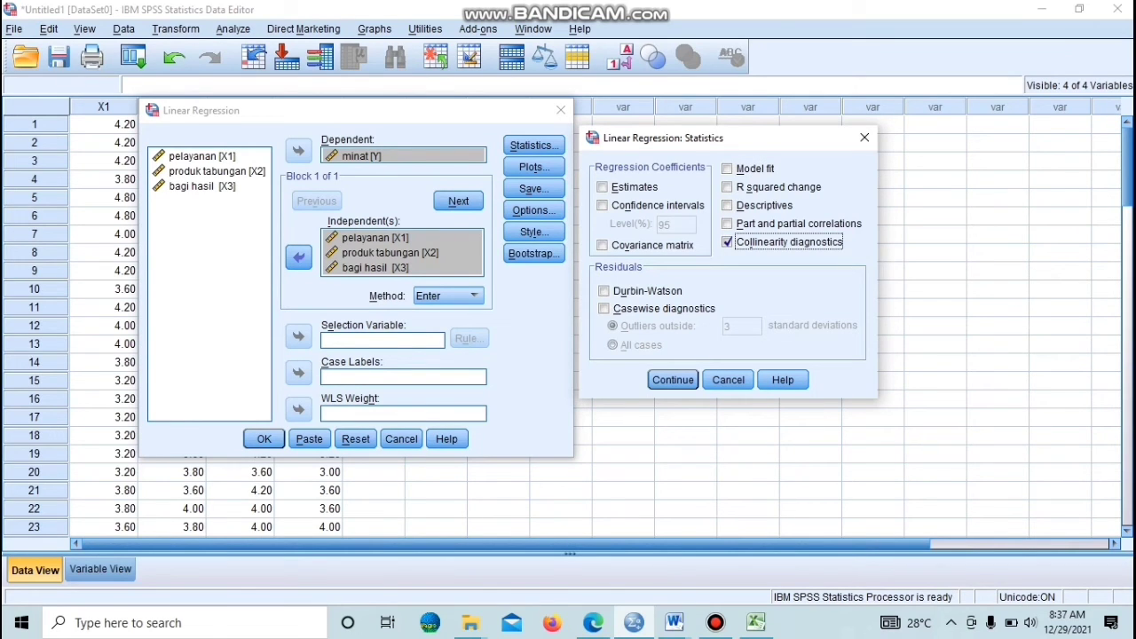
left_click(673, 380)
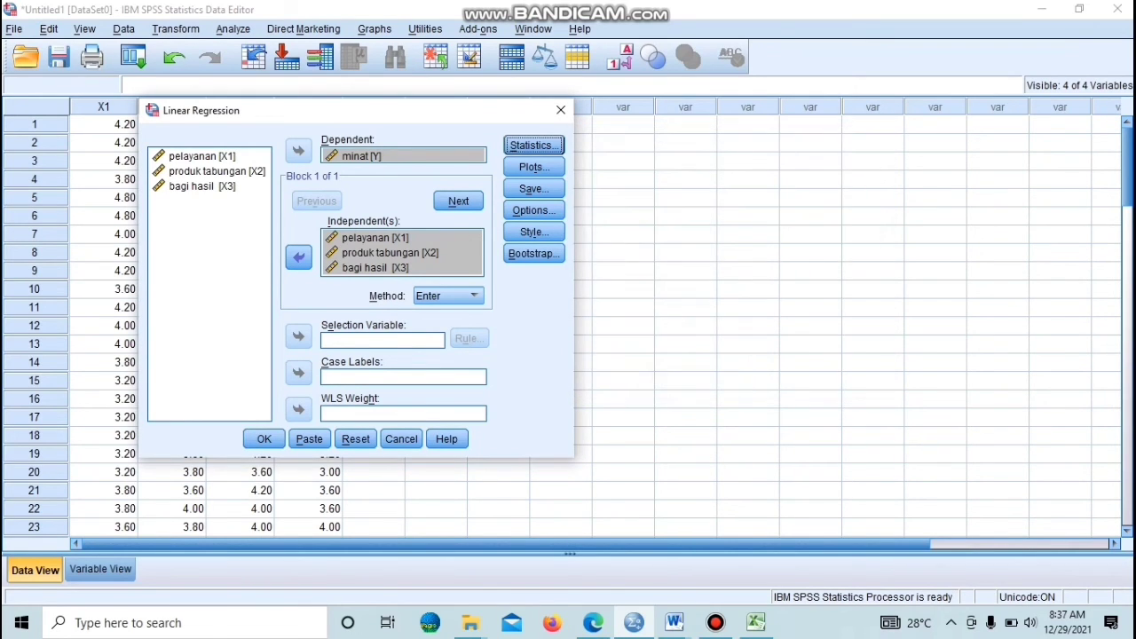
left_click(264, 438)
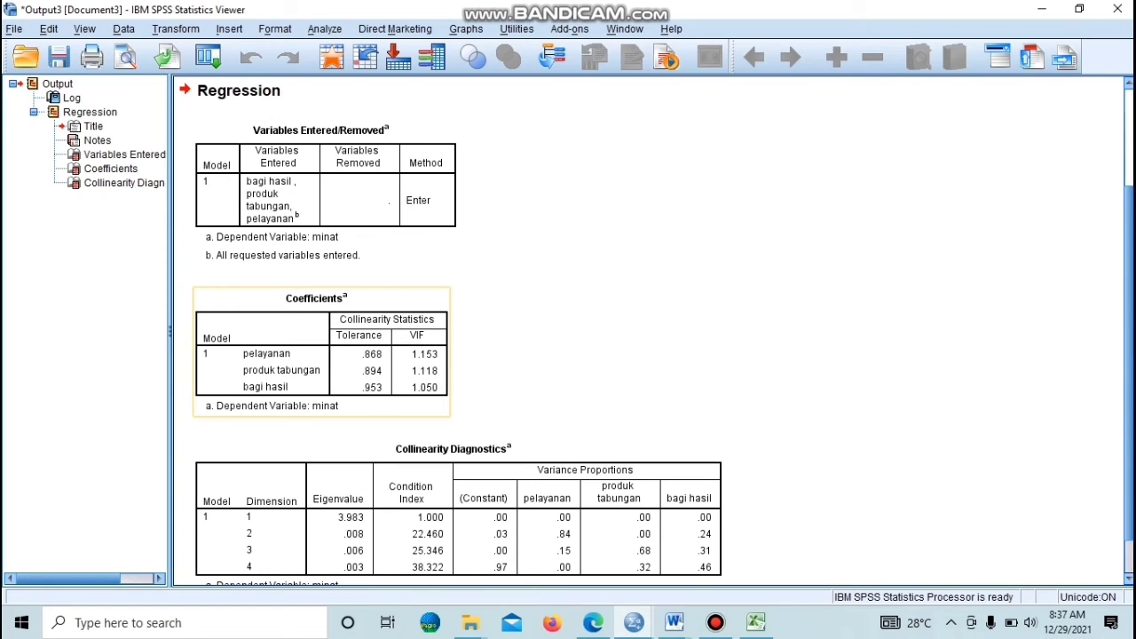
right_click(395, 312)
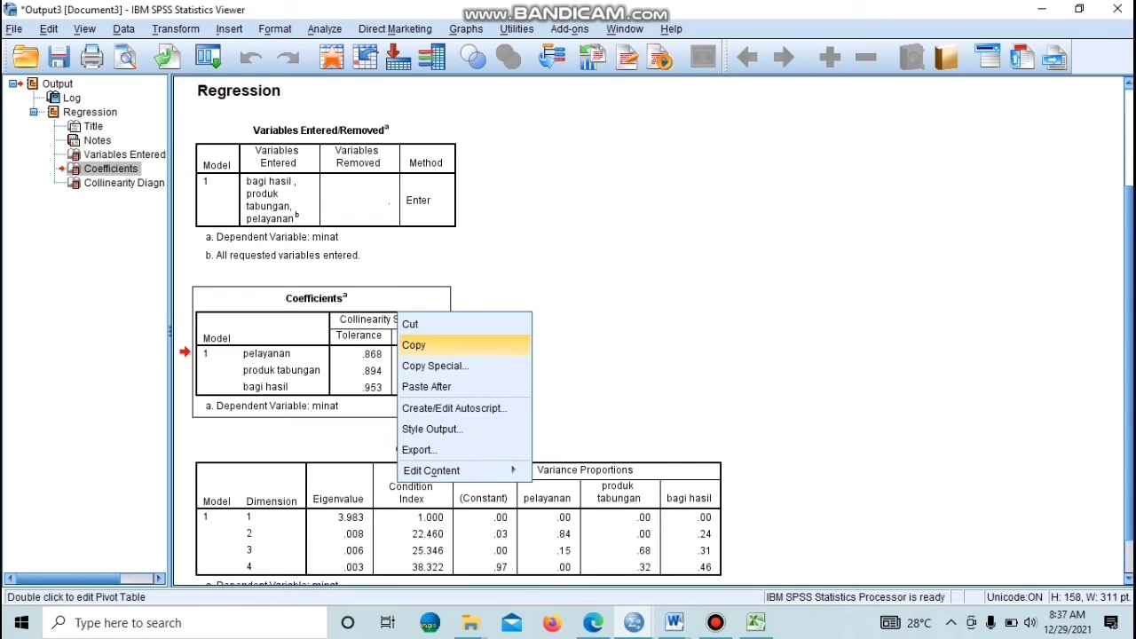
left_click(413, 344)
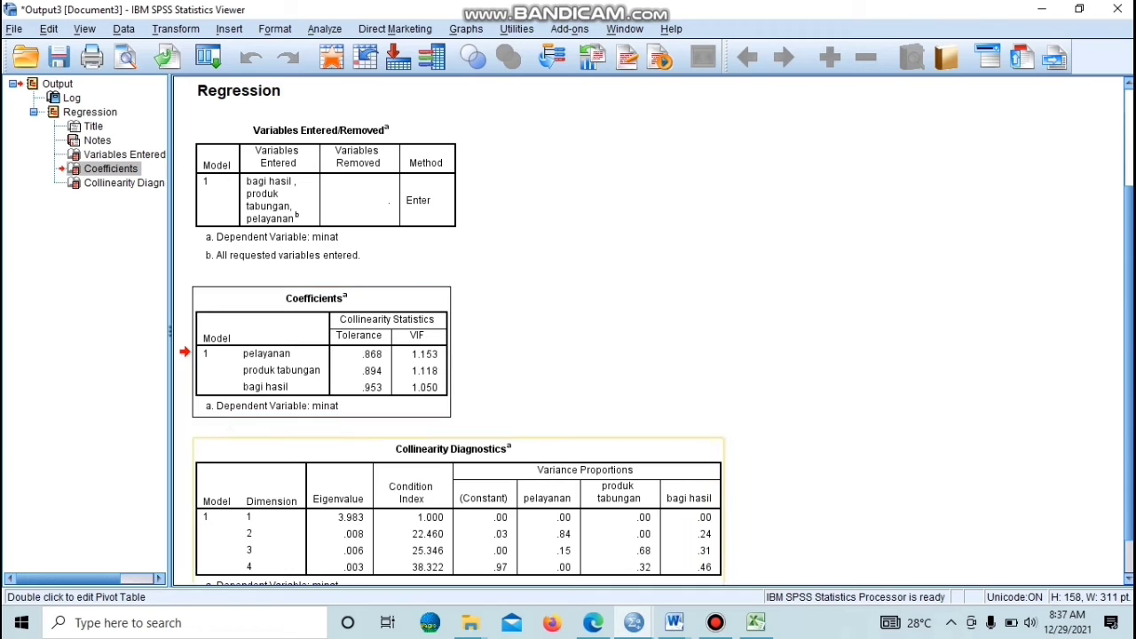
Return to the dataset and start computing a new variable with SQRT_X1 as the target name
mouse_move(633, 622)
left_click(542, 542)
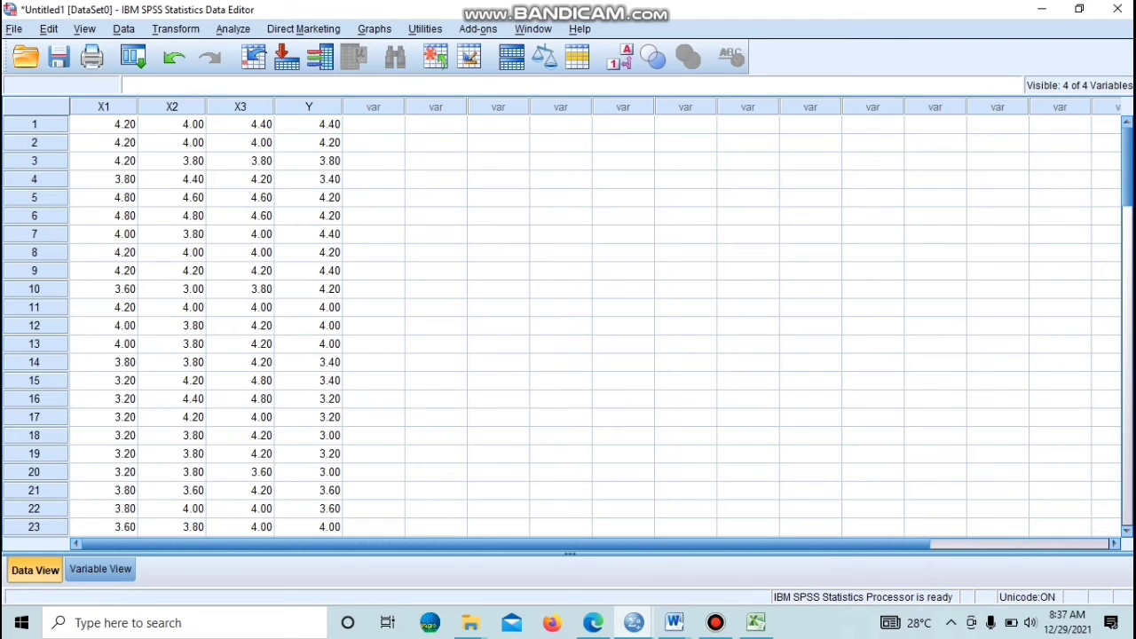
left_click(176, 29)
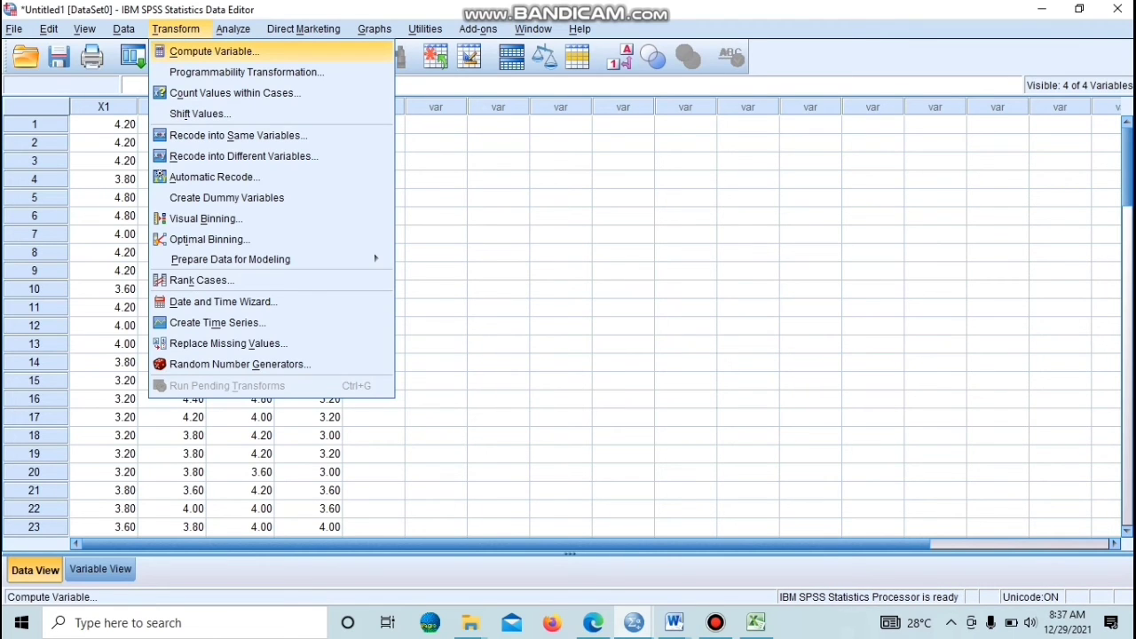
left_click(213, 51)
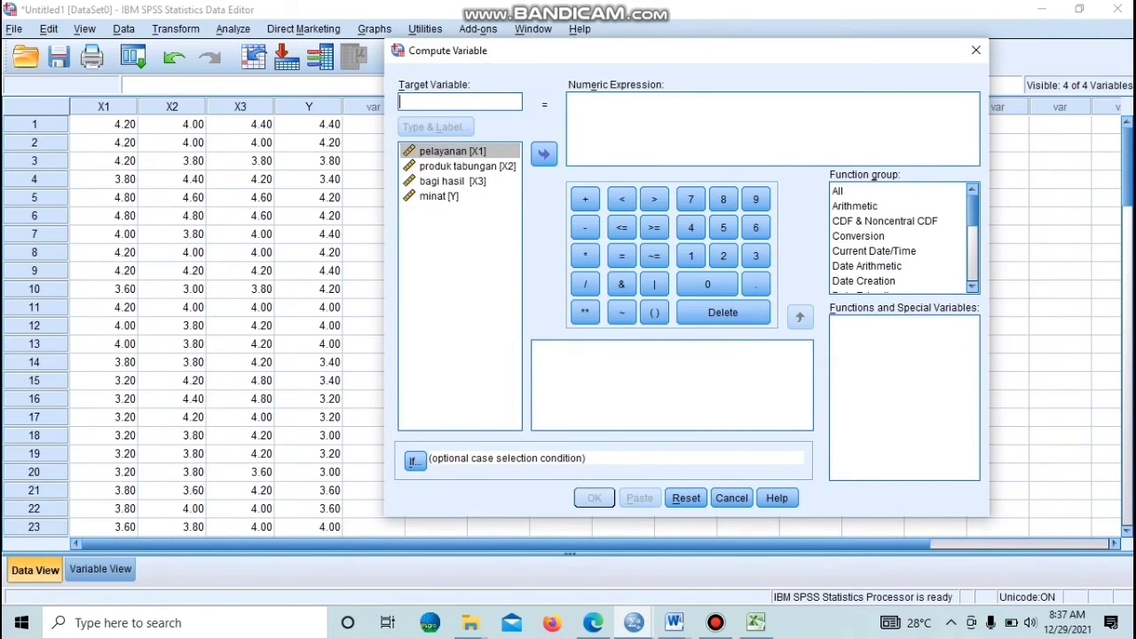
type("SQ")
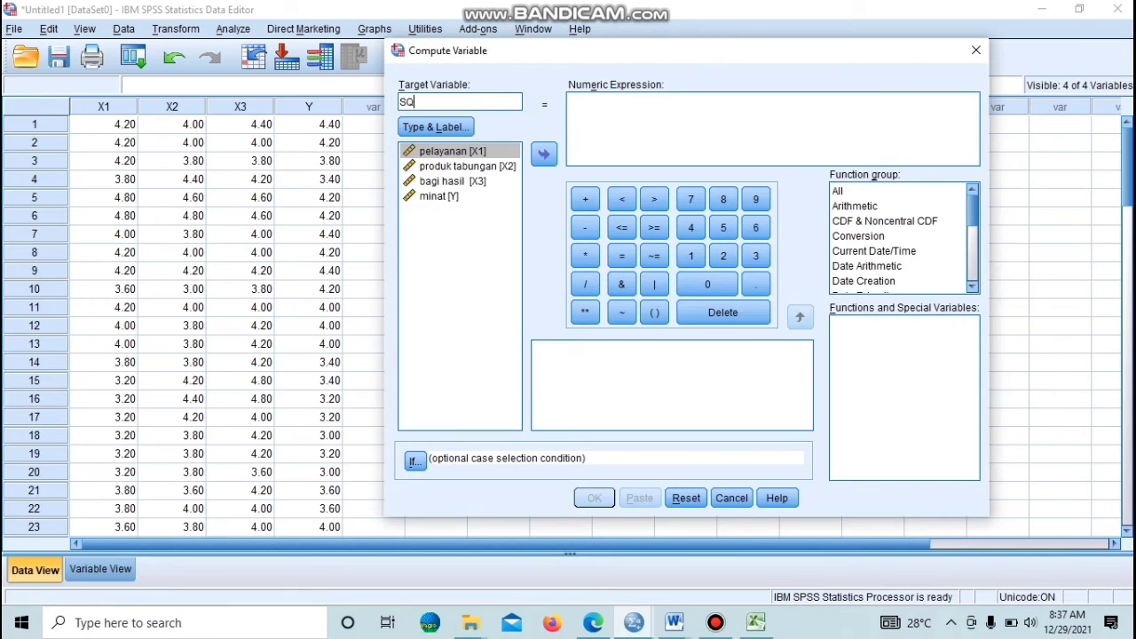
type("RT")
type("_X1")
Compute the variable with the arithmetic expression SQRT(X1) and select its new column in the dataset
left_click(855, 205)
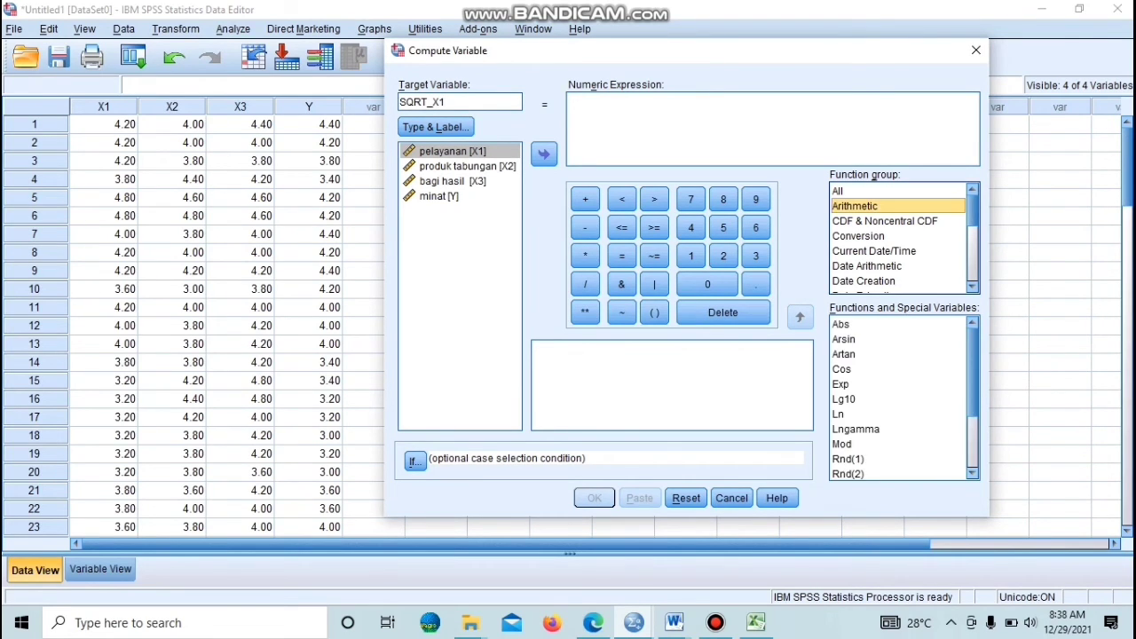
left_click_drag(973, 372, 973, 425)
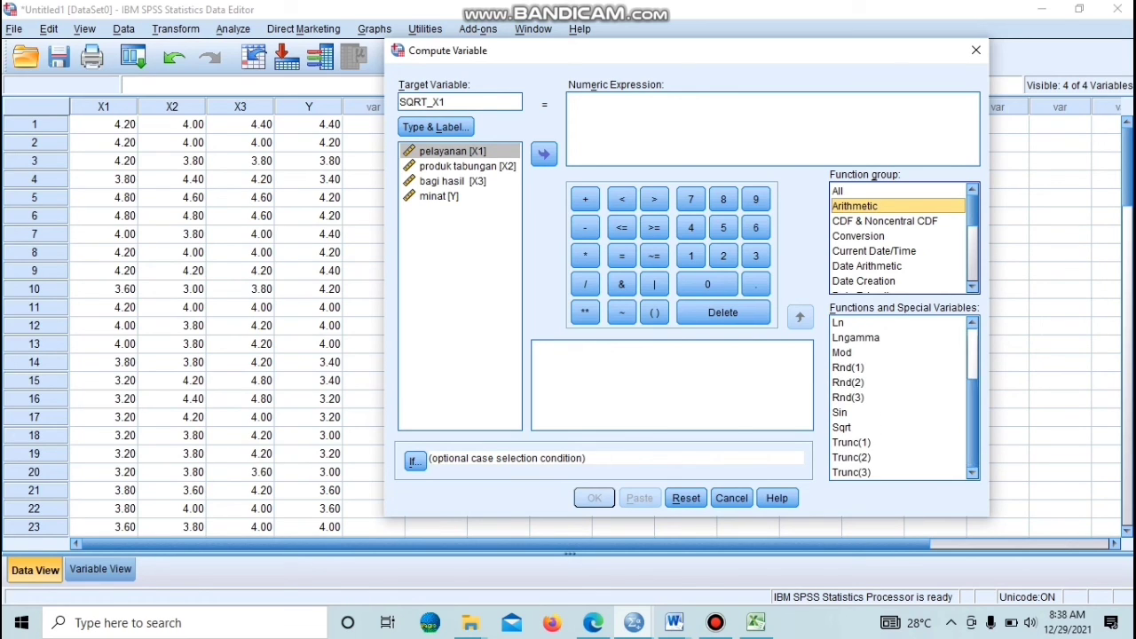
double_click(842, 427)
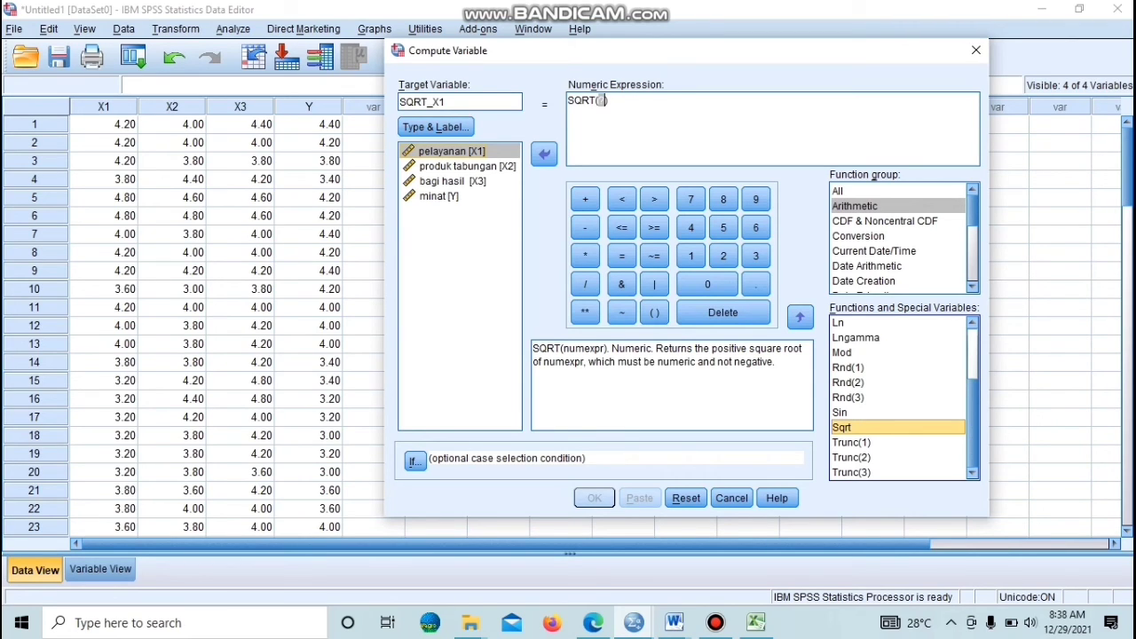
left_click(452, 151)
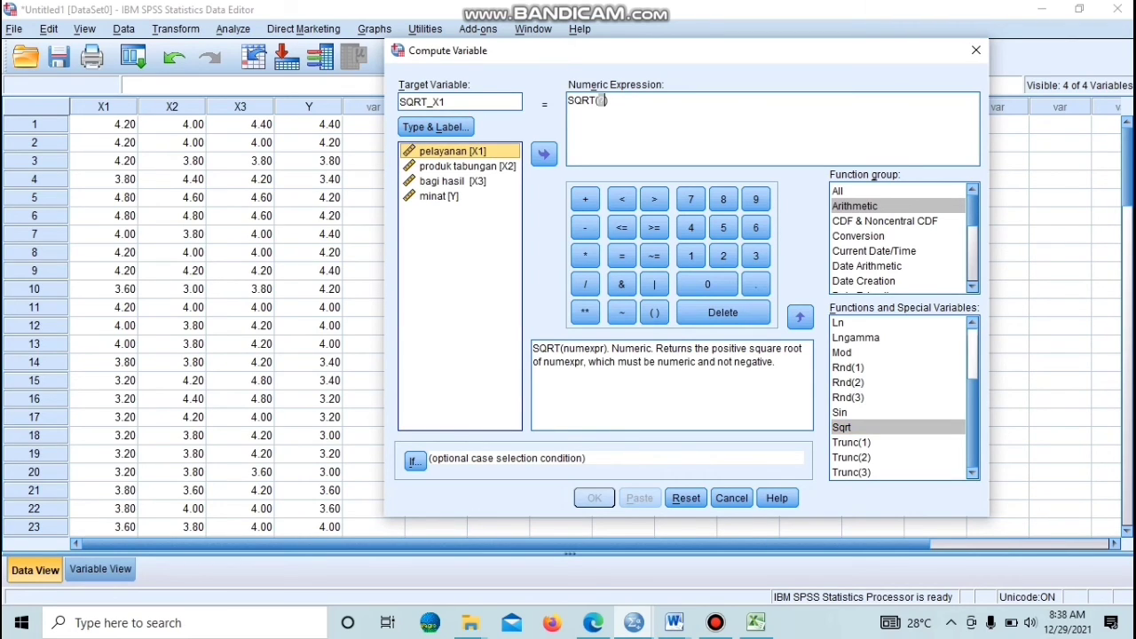
left_click(543, 154)
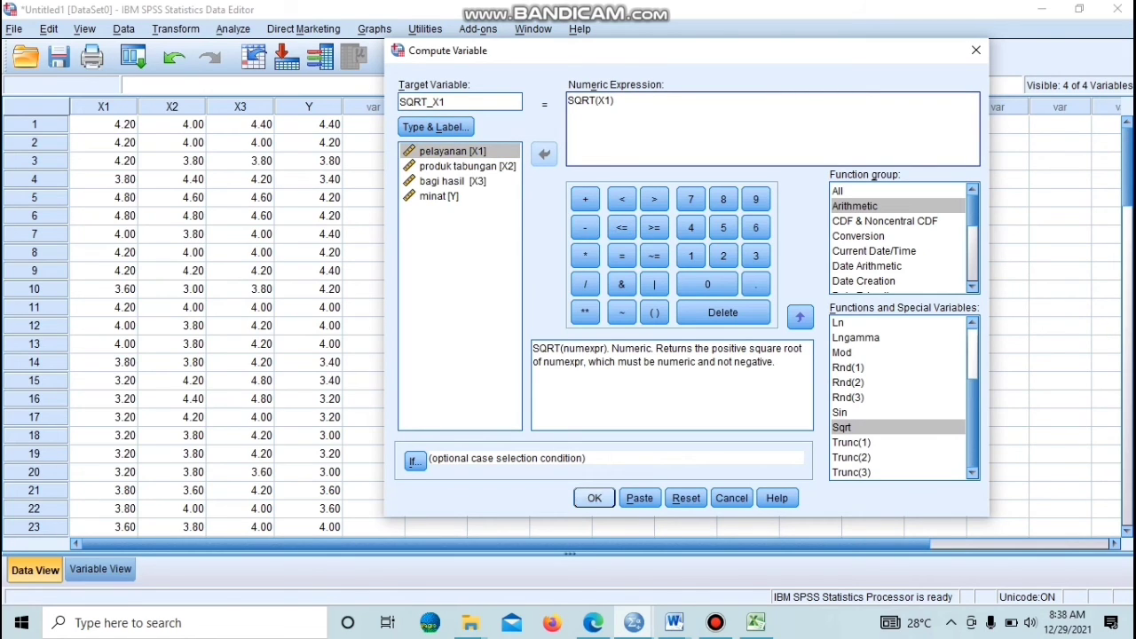
left_click(594, 498)
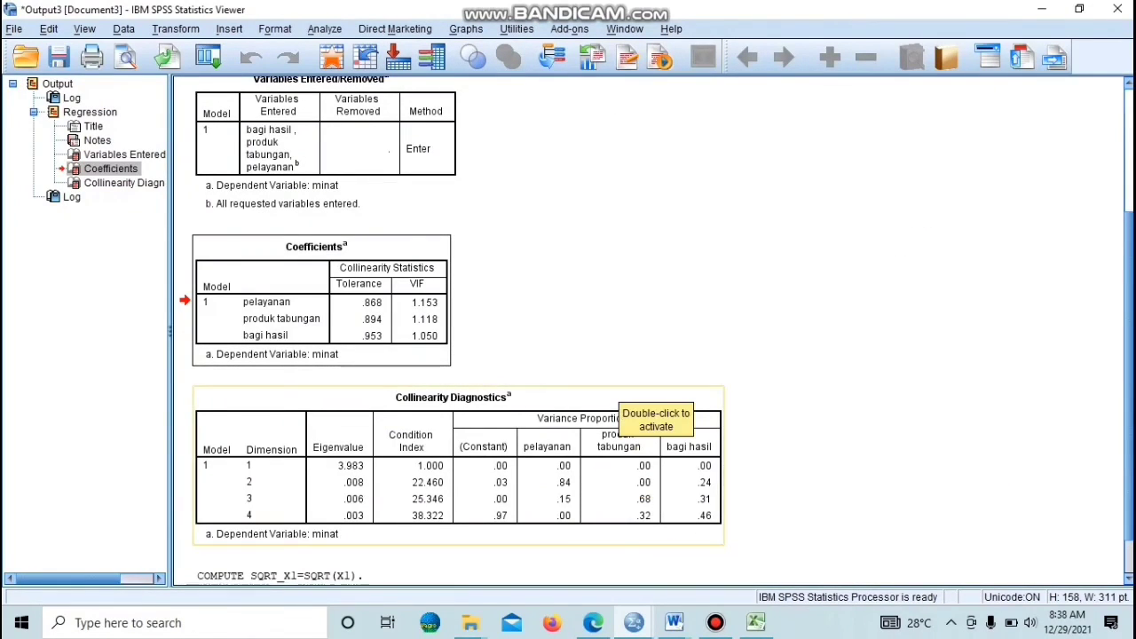
mouse_move(633, 622)
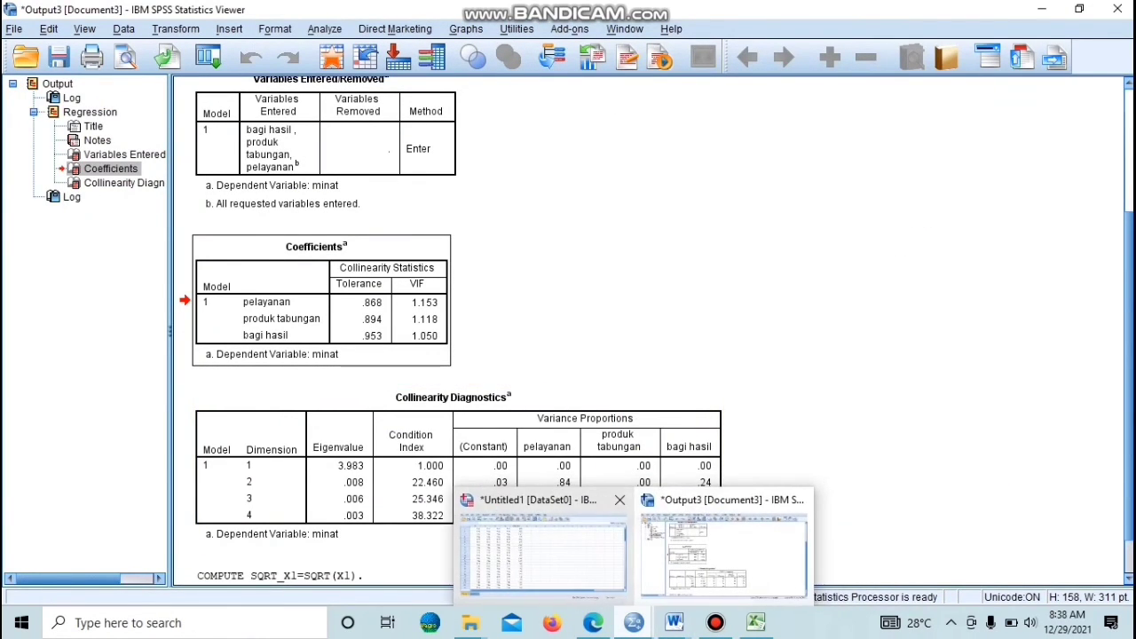
left_click(542, 545)
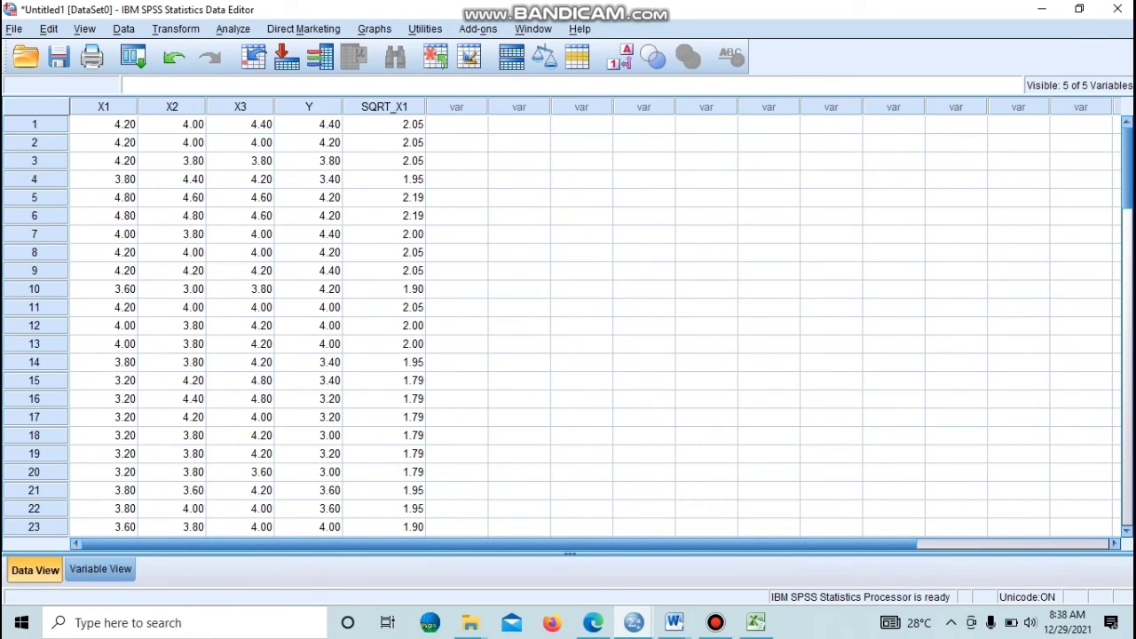
left_click(384, 106)
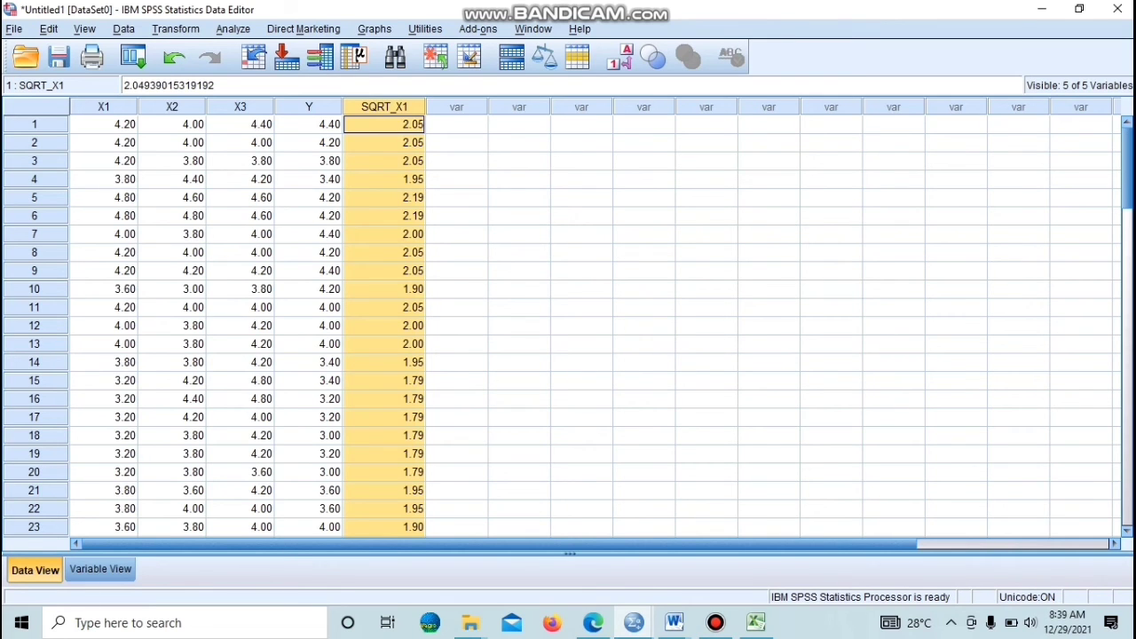
Compute a second variable named SQRT_X2 with the numeric expression SQRT(X2)
left_click(175, 29)
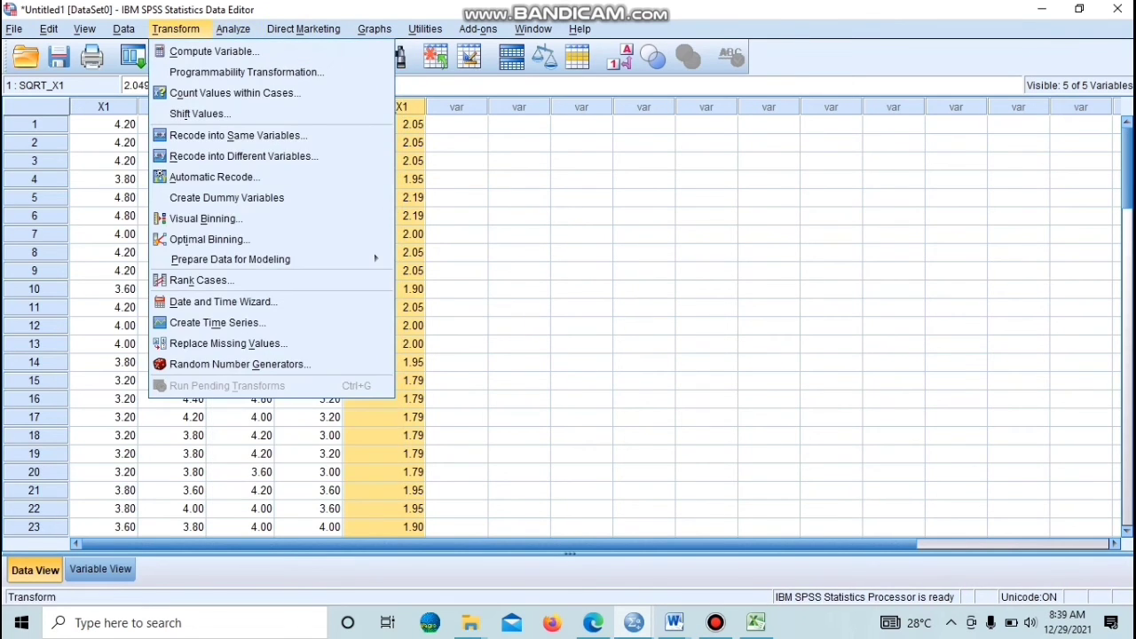
left_click(176, 29)
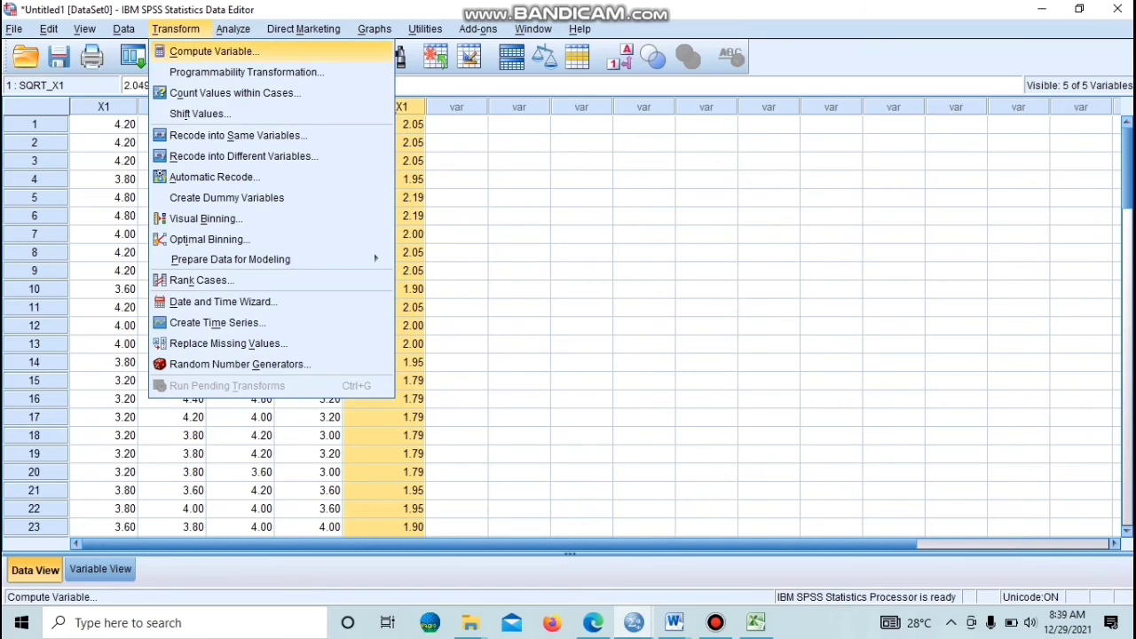
left_click(213, 51)
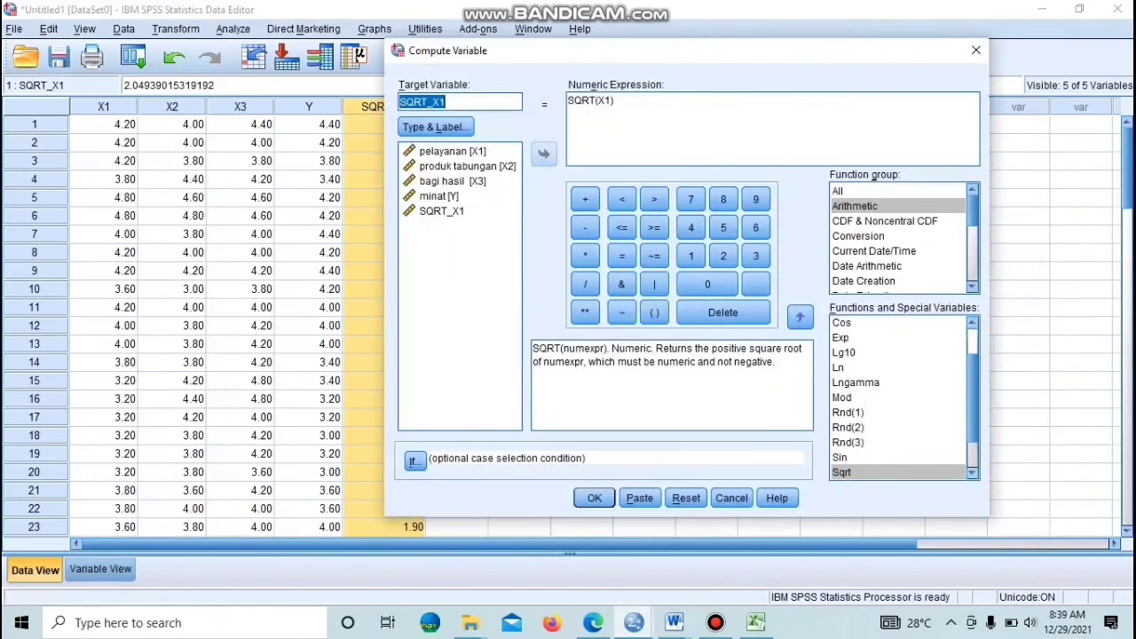
left_click(447, 102)
key("BackSpace")
type("2")
left_click(610, 102)
key("BackSpace")
type("2")
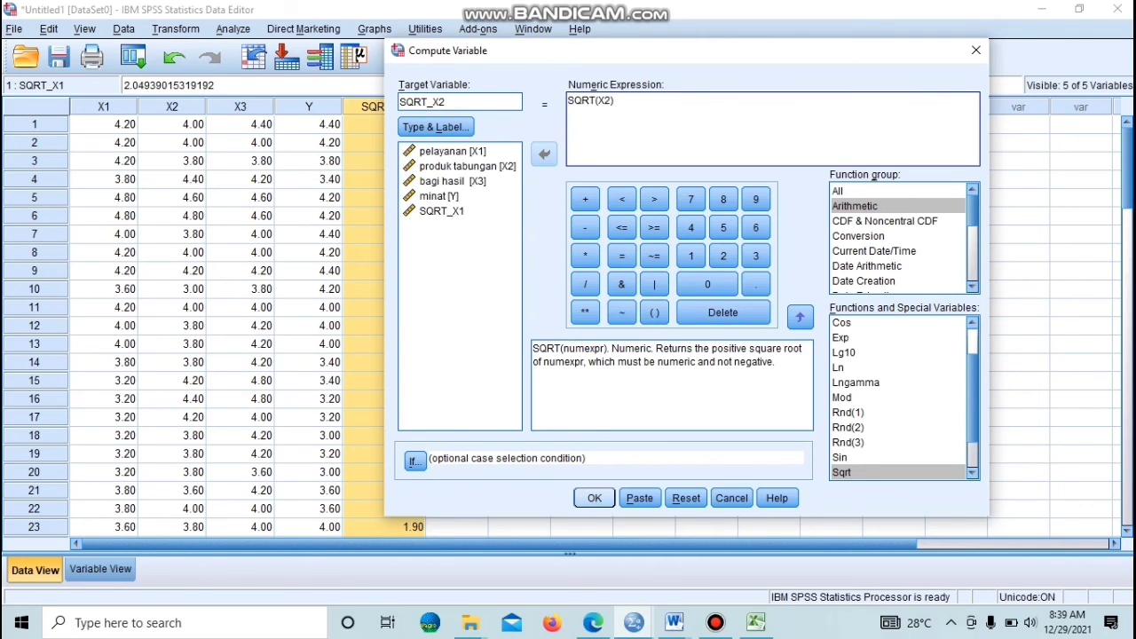
left_click(594, 498)
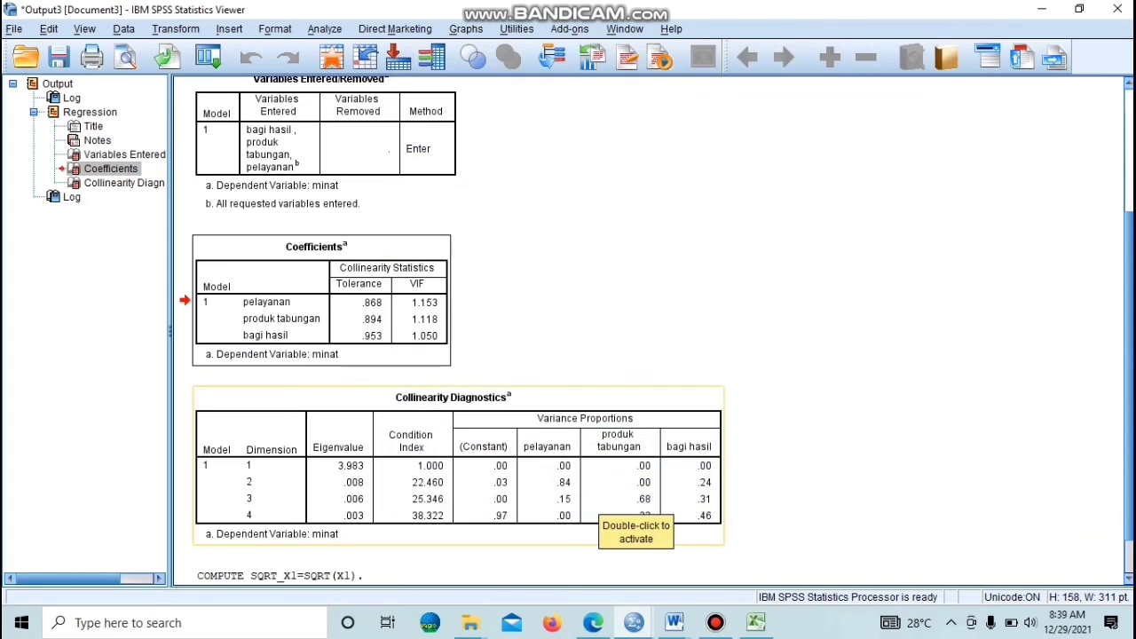
left_click(621, 510)
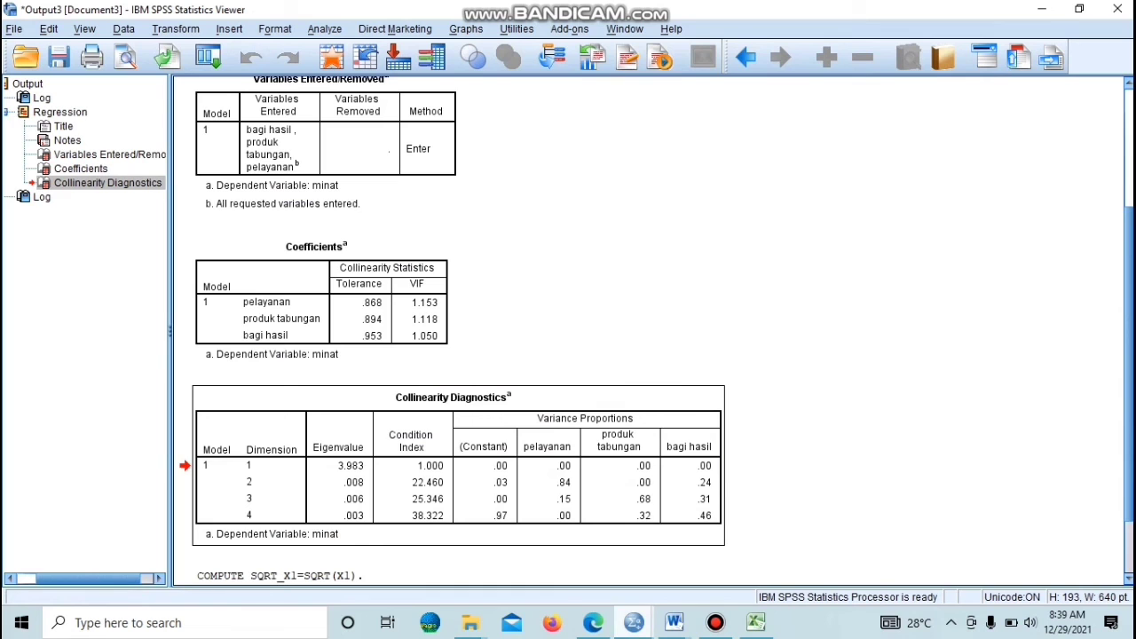
Return to the dataset, check the SQRT_X2 column and select the X3 column
mouse_move(634, 622)
left_click(532, 545)
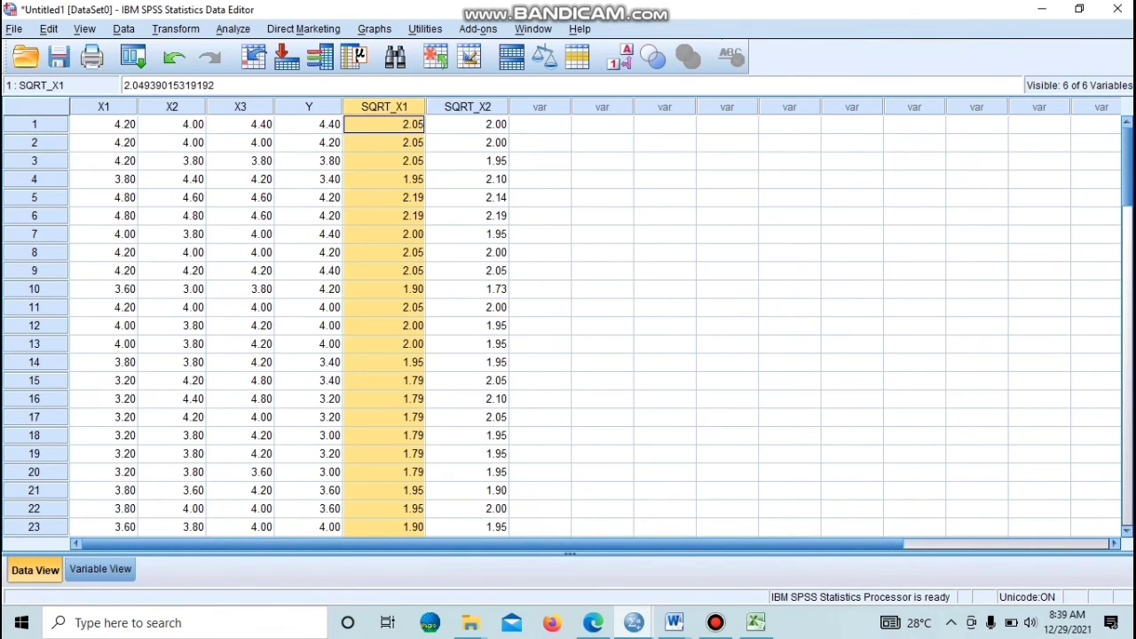
left_click(468, 124)
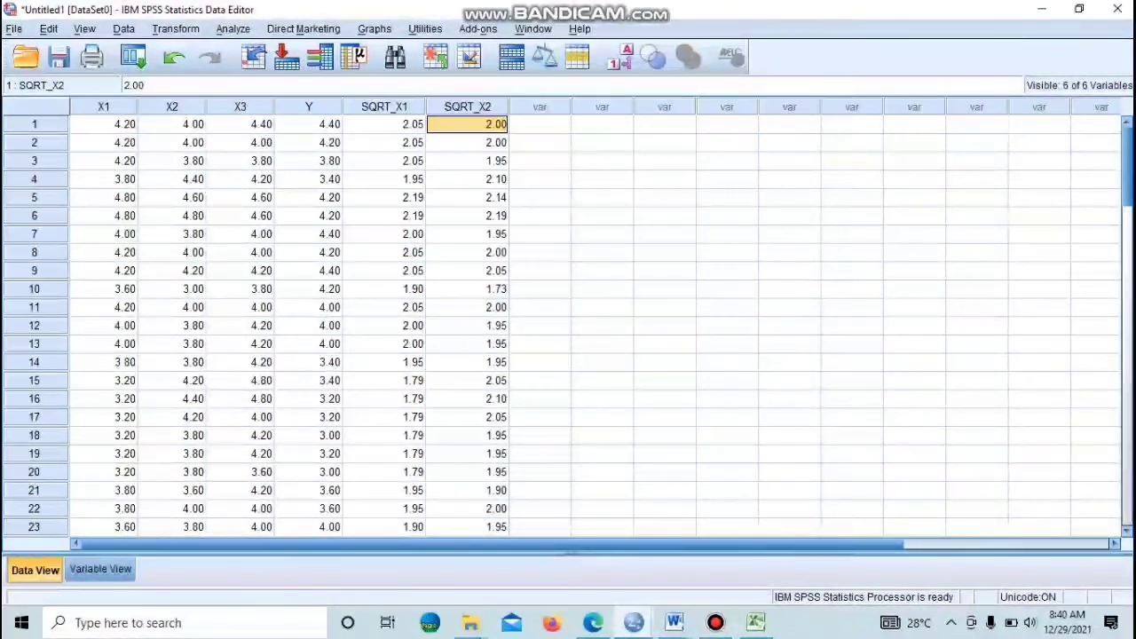
left_click(467, 106)
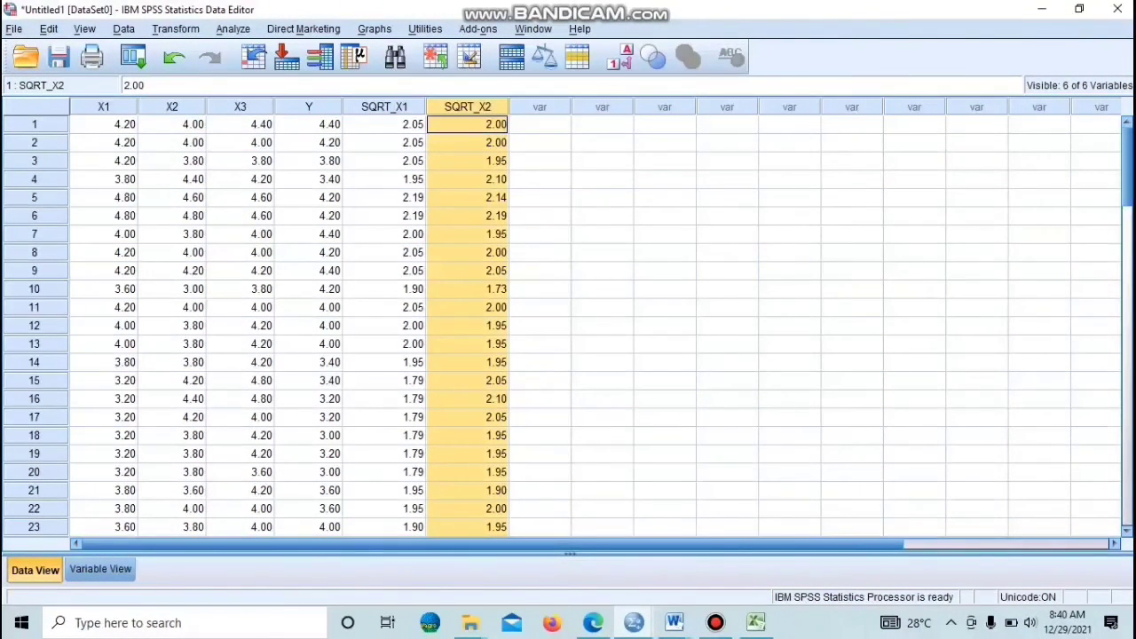
left_click(240, 107)
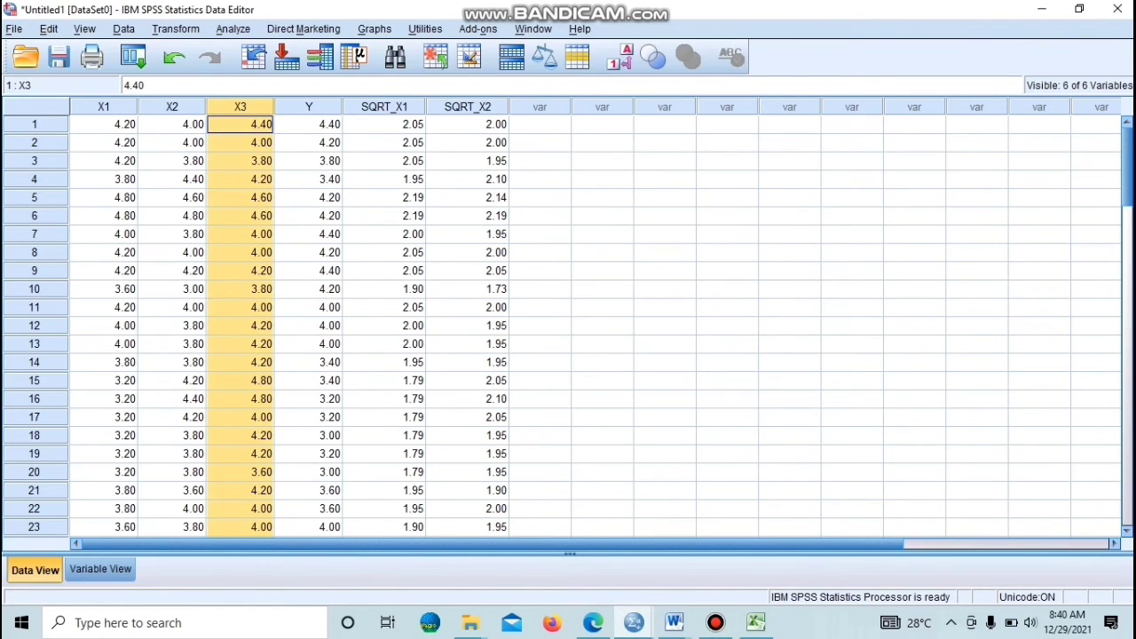
Compute a third variable named SQRT_X3 with the numeric expression SQRT(X3)
left_click(468, 124)
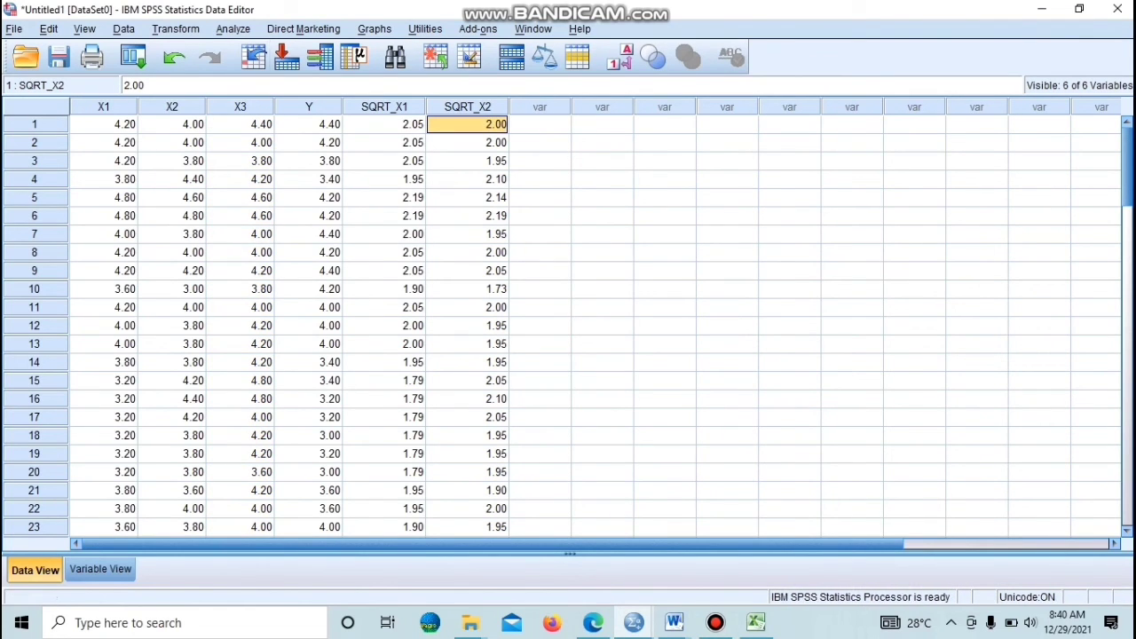
left_click(176, 28)
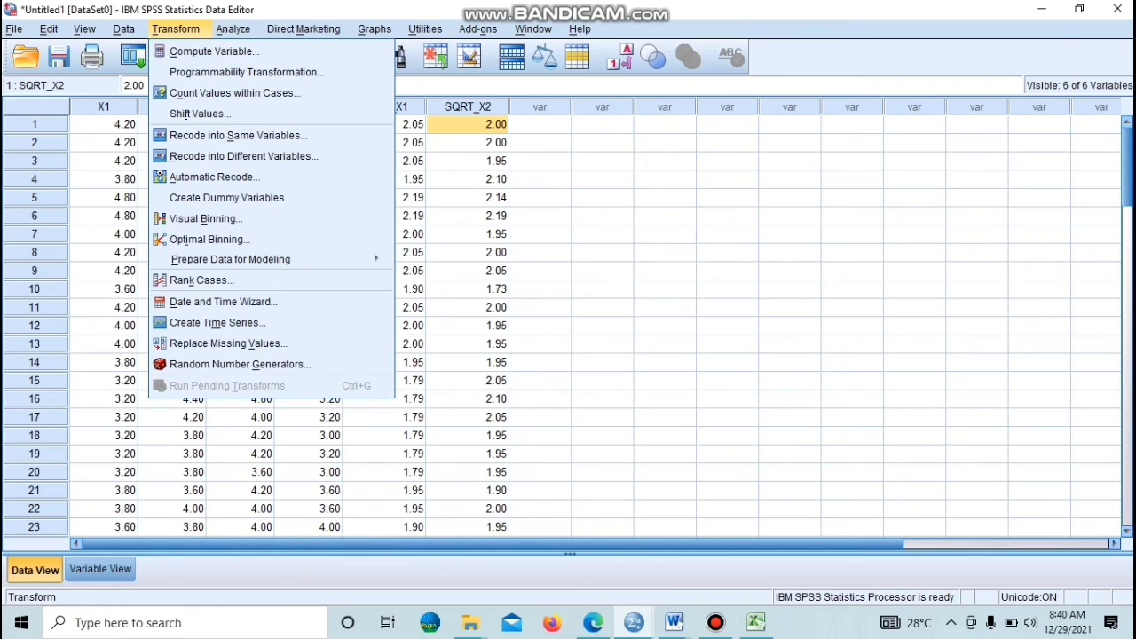
left_click(175, 29)
left_click(176, 29)
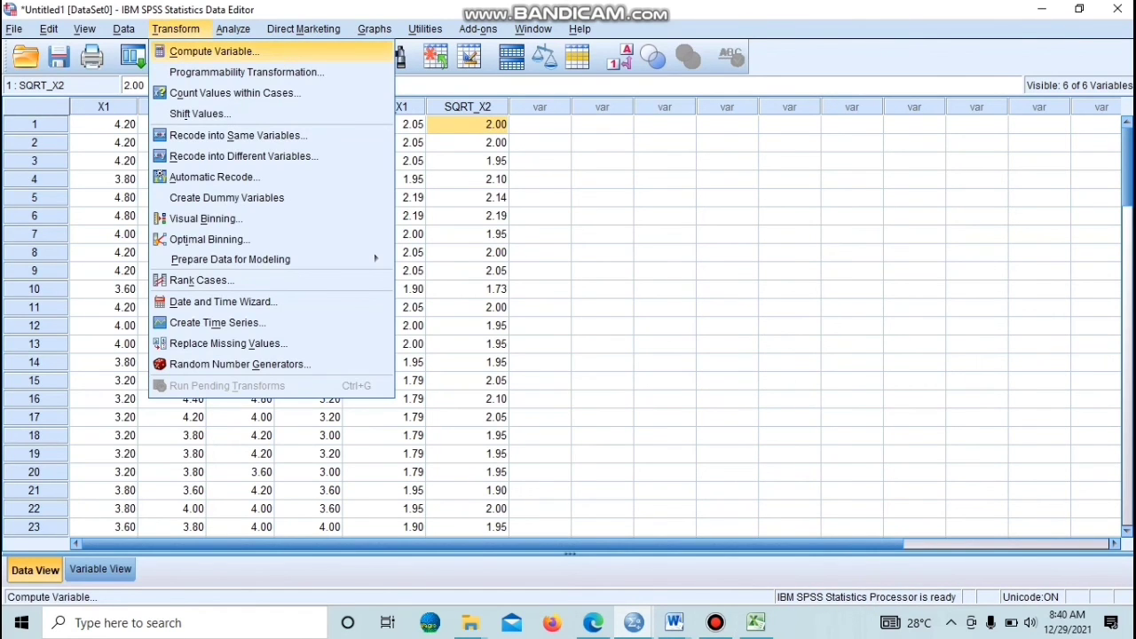
left_click(213, 51)
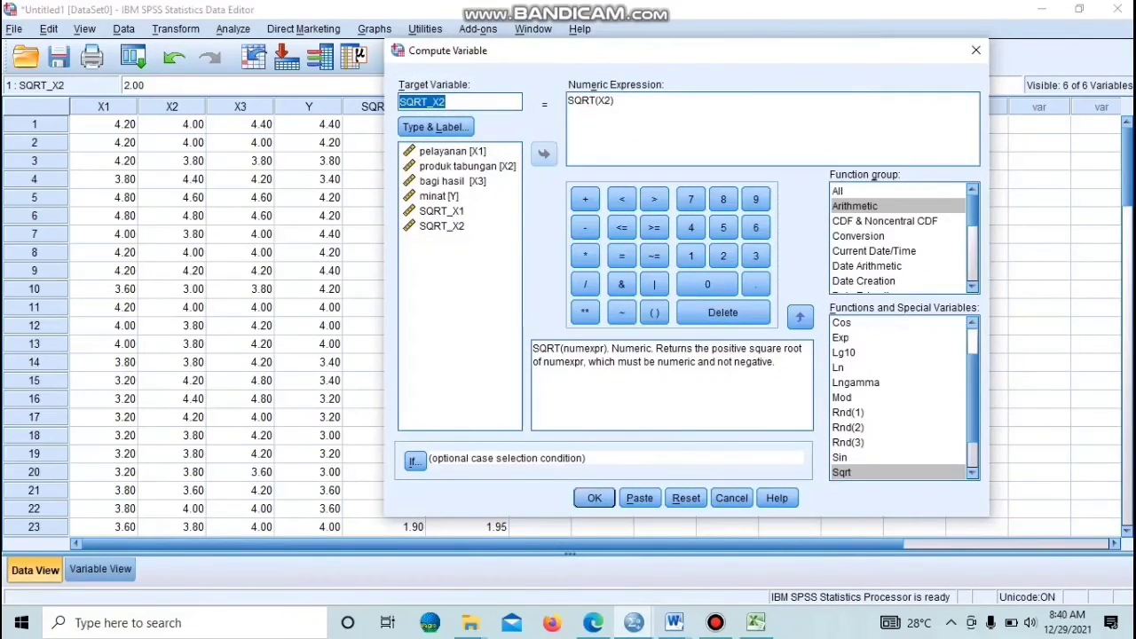
left_click(447, 102)
key("BackSpace")
type("3")
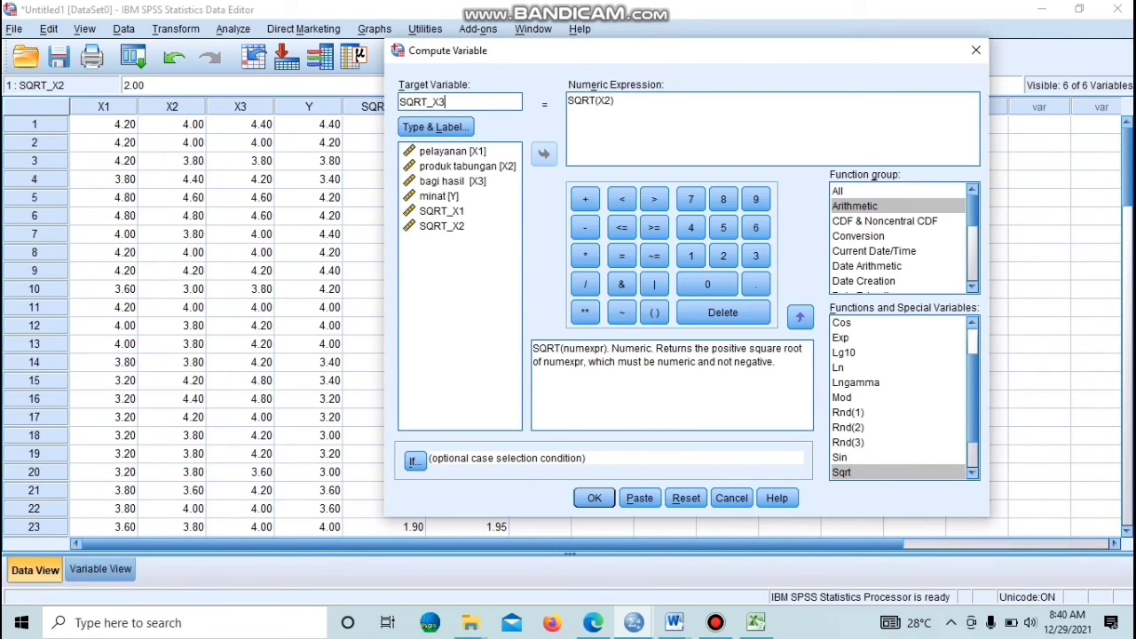
left_click(610, 101)
key("BackSpace")
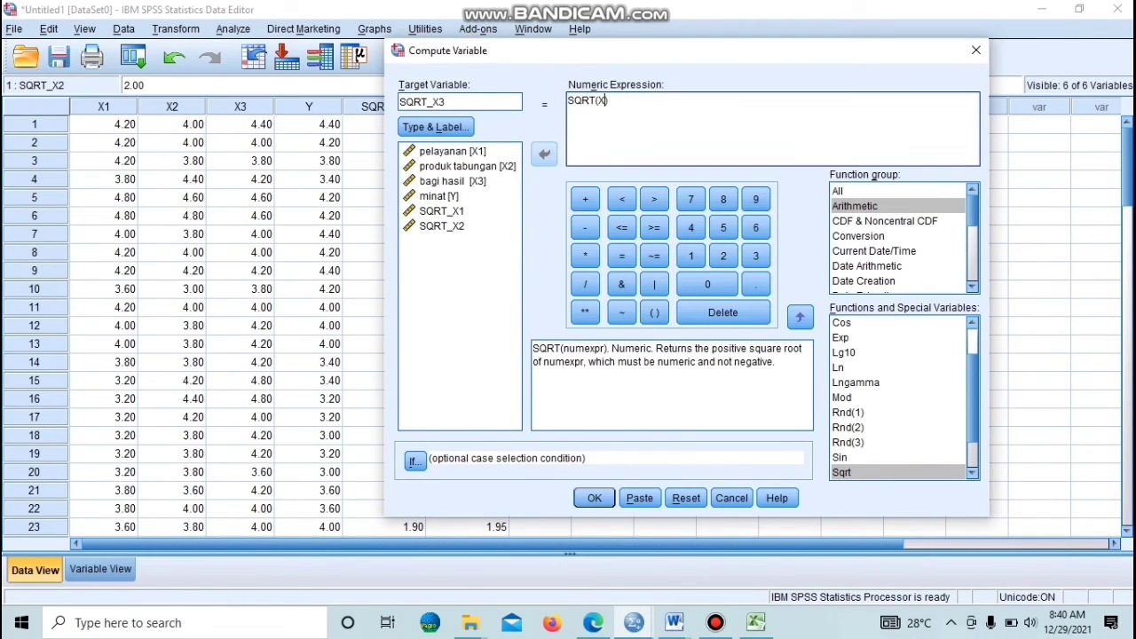
type("3")
left_click(593, 498)
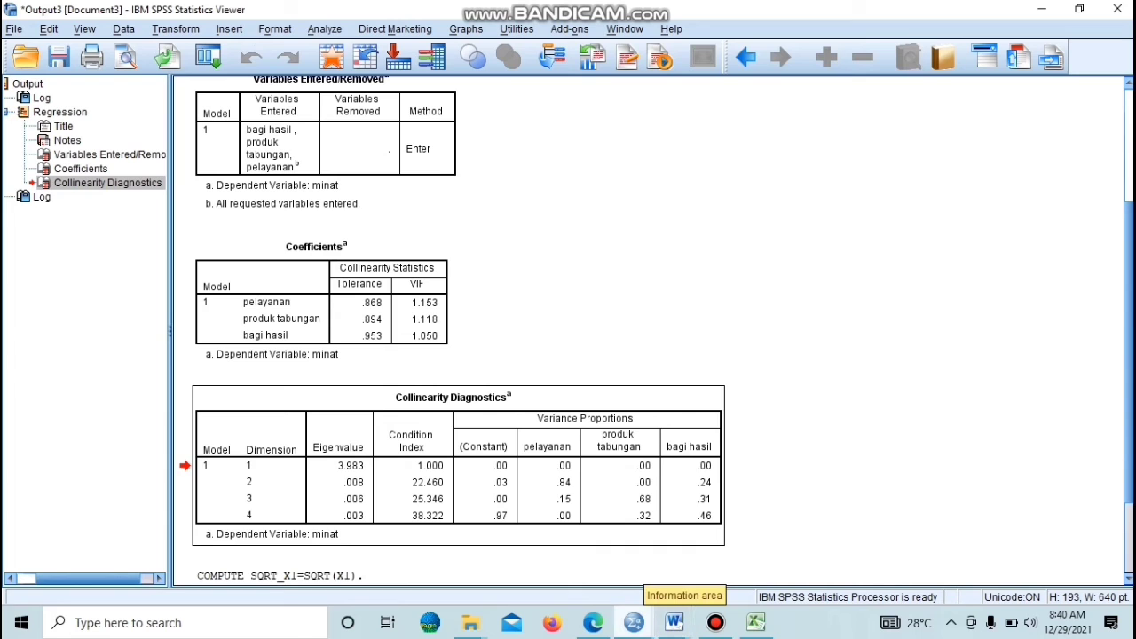
Return to the dataset and select the SQRT_X3 column to check its values
mouse_move(633, 621)
left_click(543, 545)
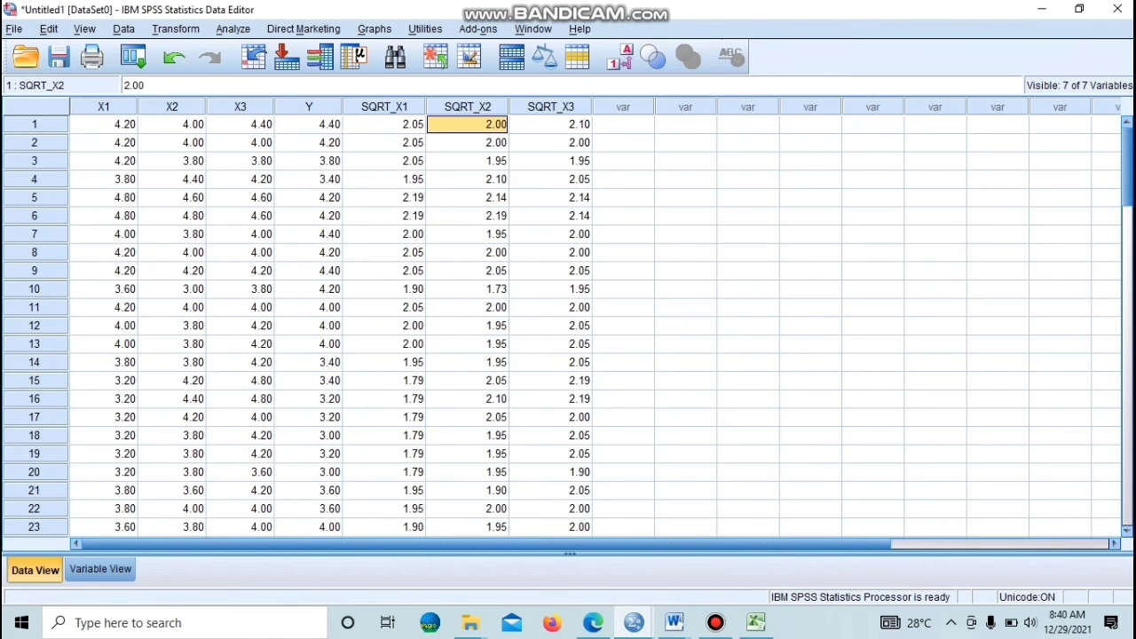
left_click(550, 107)
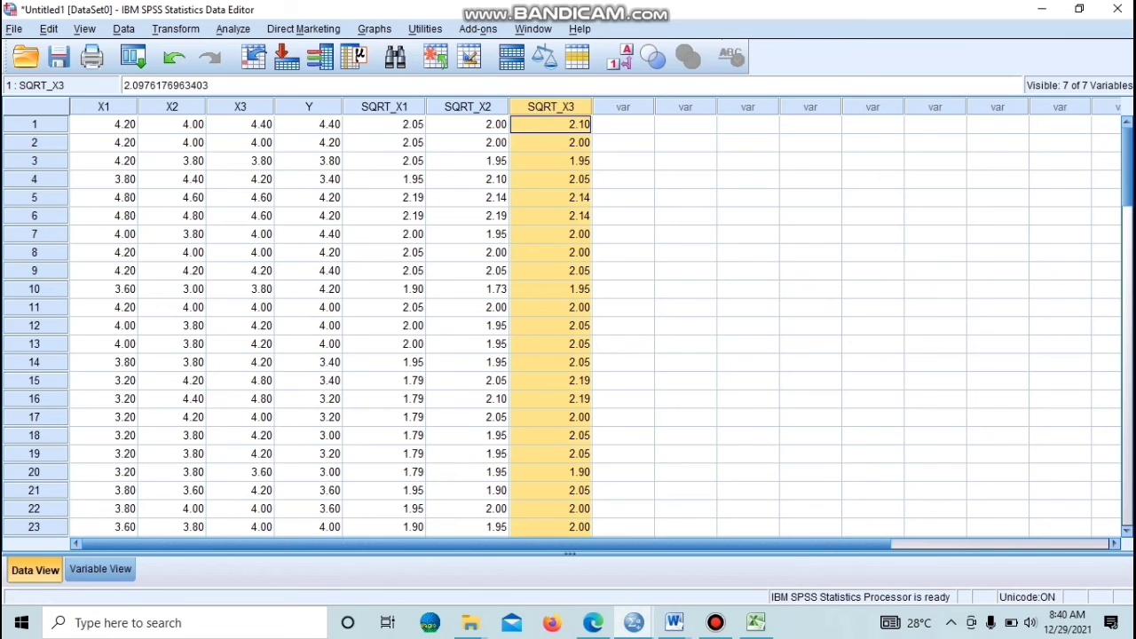
Compute a fourth variable named SQRT_Y with the numeric expression SQRT(Y)
left_click(175, 28)
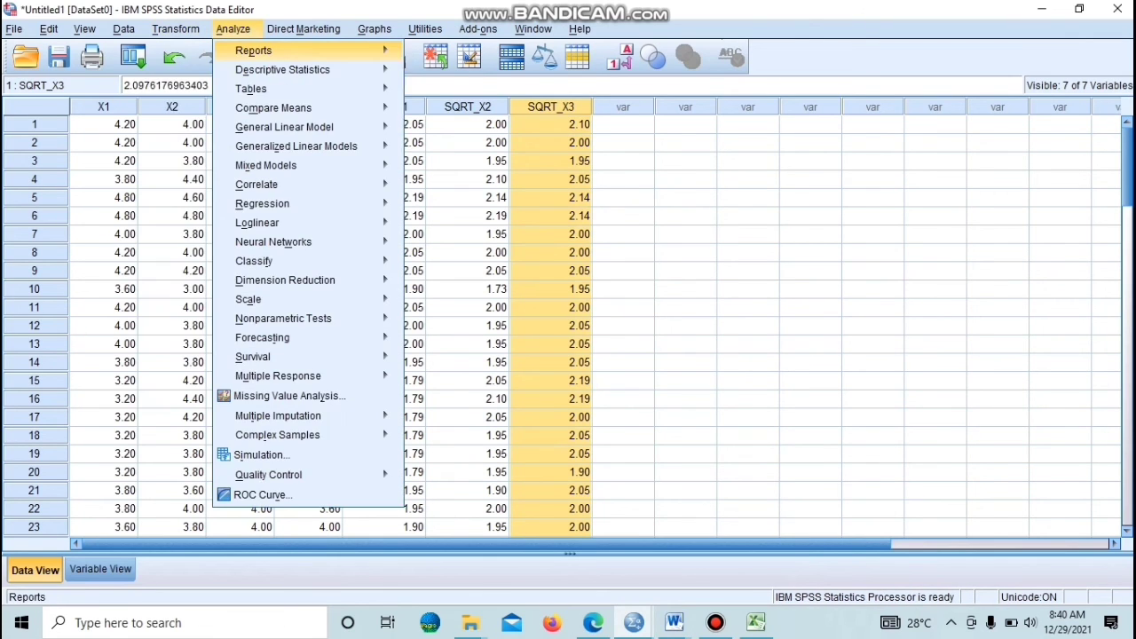
left_click(176, 29)
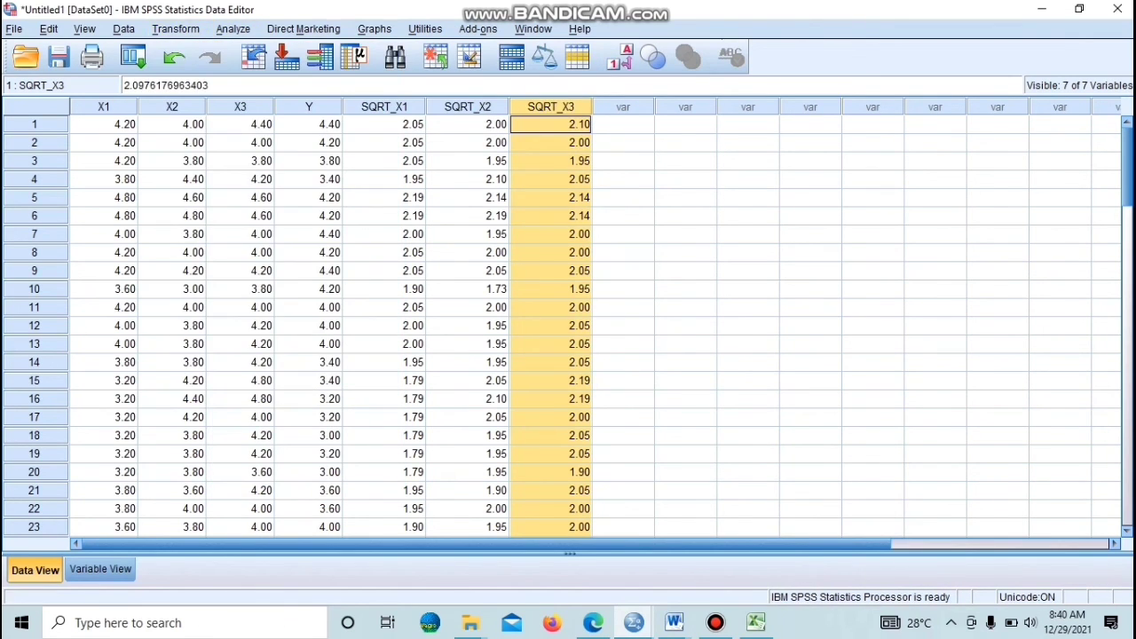
left_click(176, 28)
left_click(216, 48)
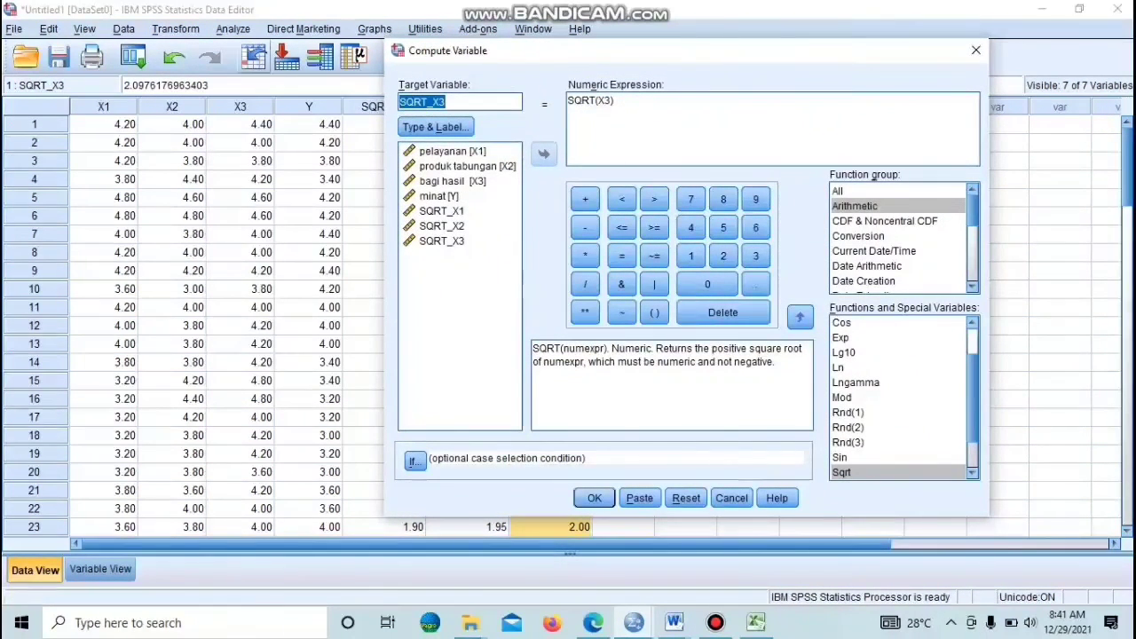
left_click(445, 102)
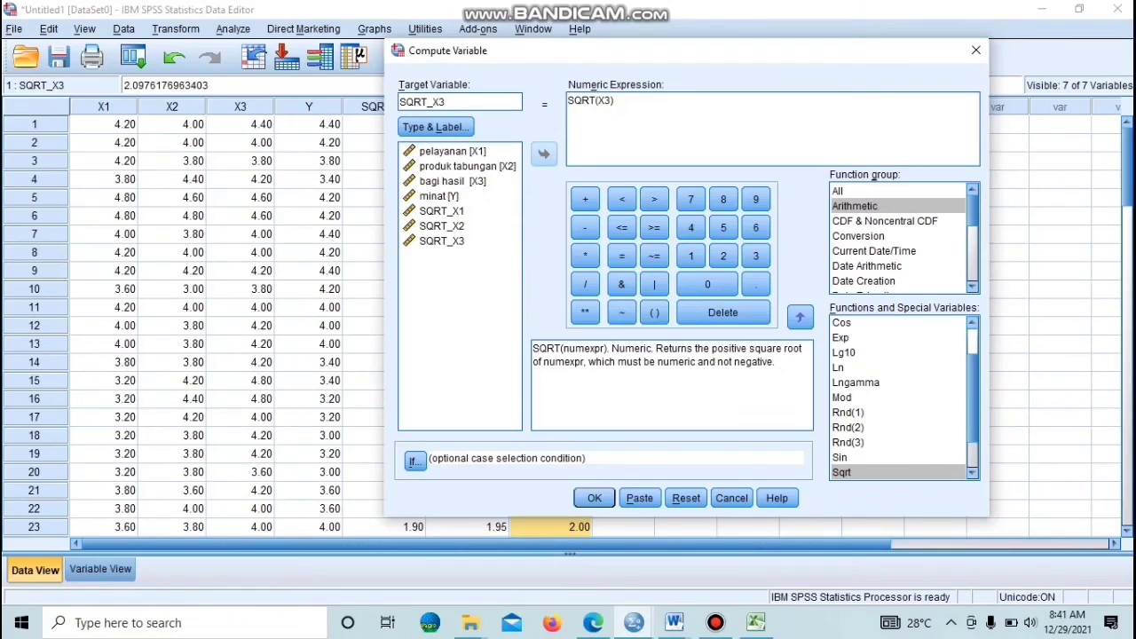
key("BackSpace")
key("BackSpace")
type("Y")
left_click(600, 101)
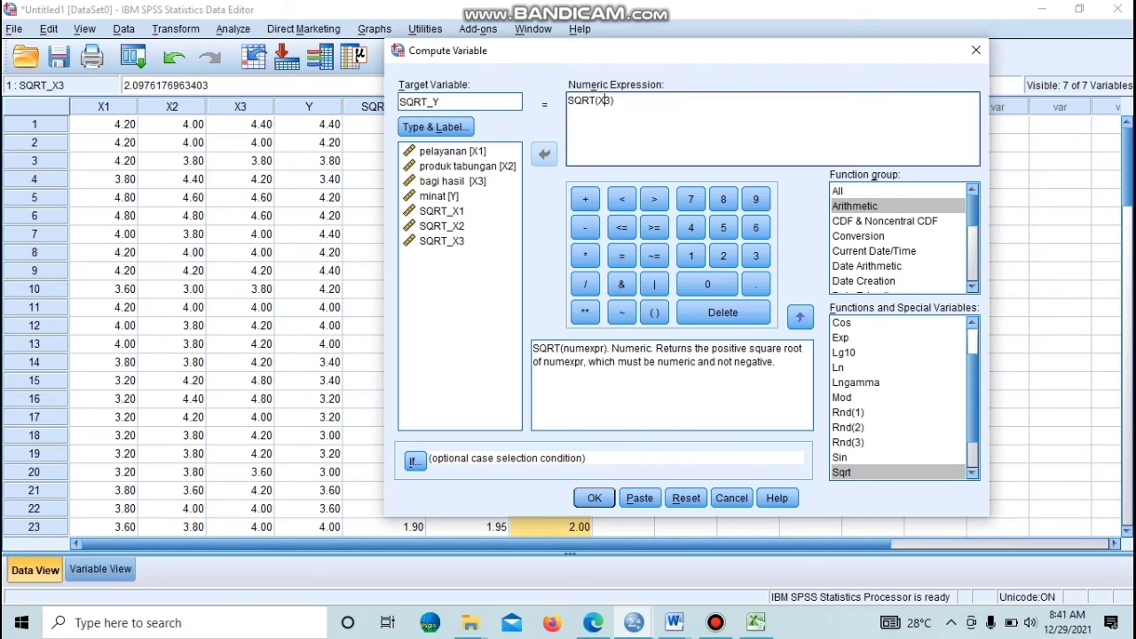
key("Delete")
key("BackSpace")
type("Y")
left_click(594, 498)
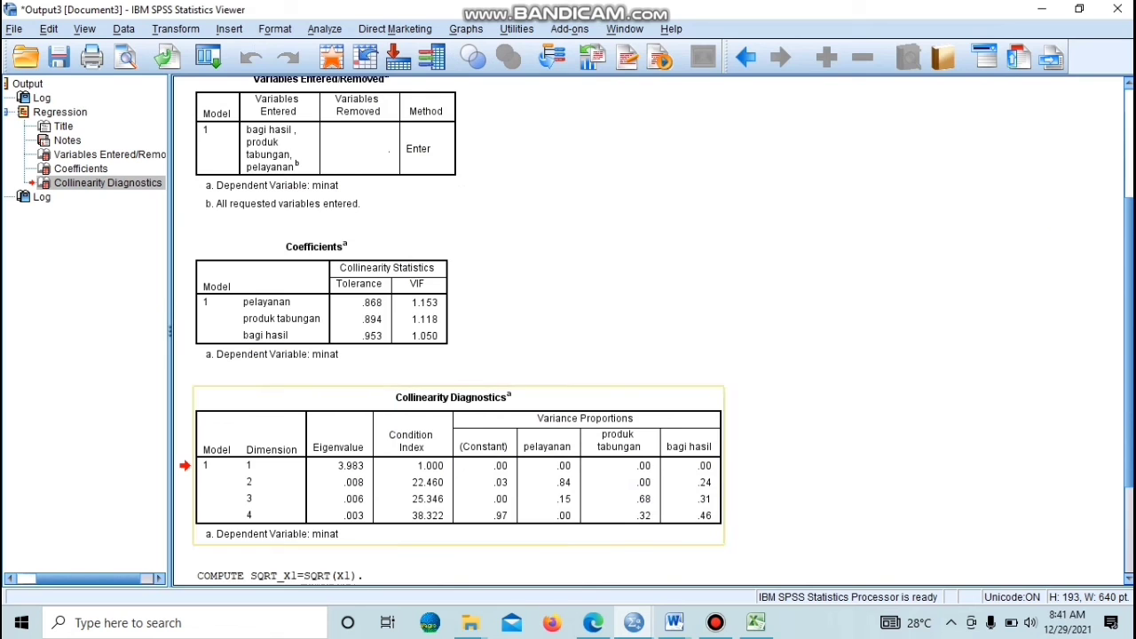
Go back to the dataset and inspect the new SQRT_Y column by selecting it
mouse_move(633, 622)
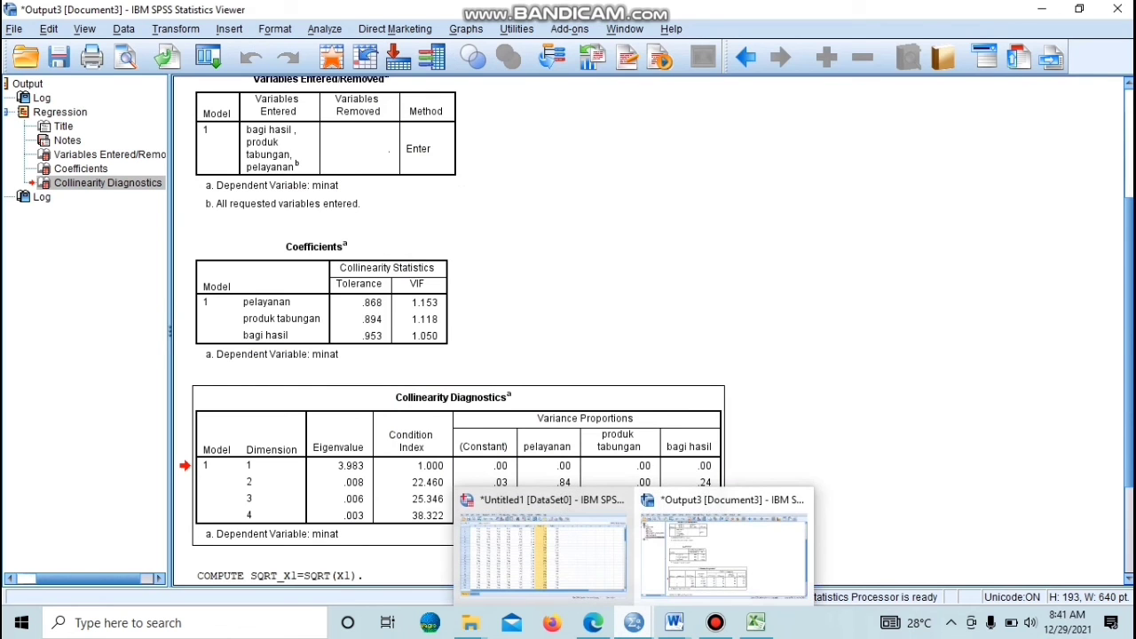
left_click(619, 500)
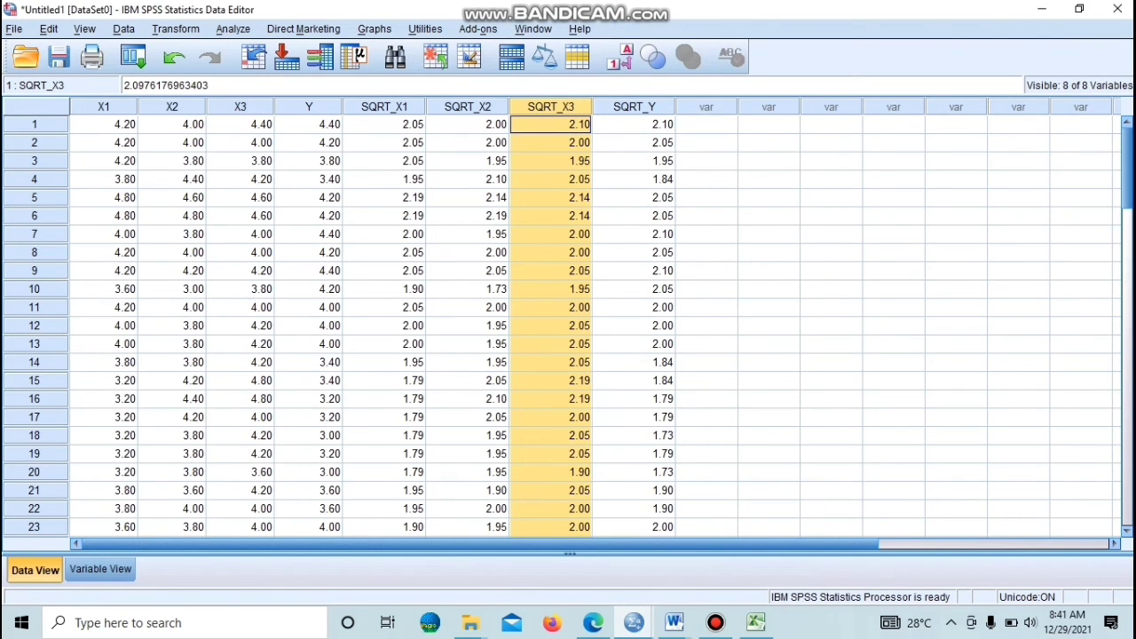
left_click(634, 124)
left_click(633, 106)
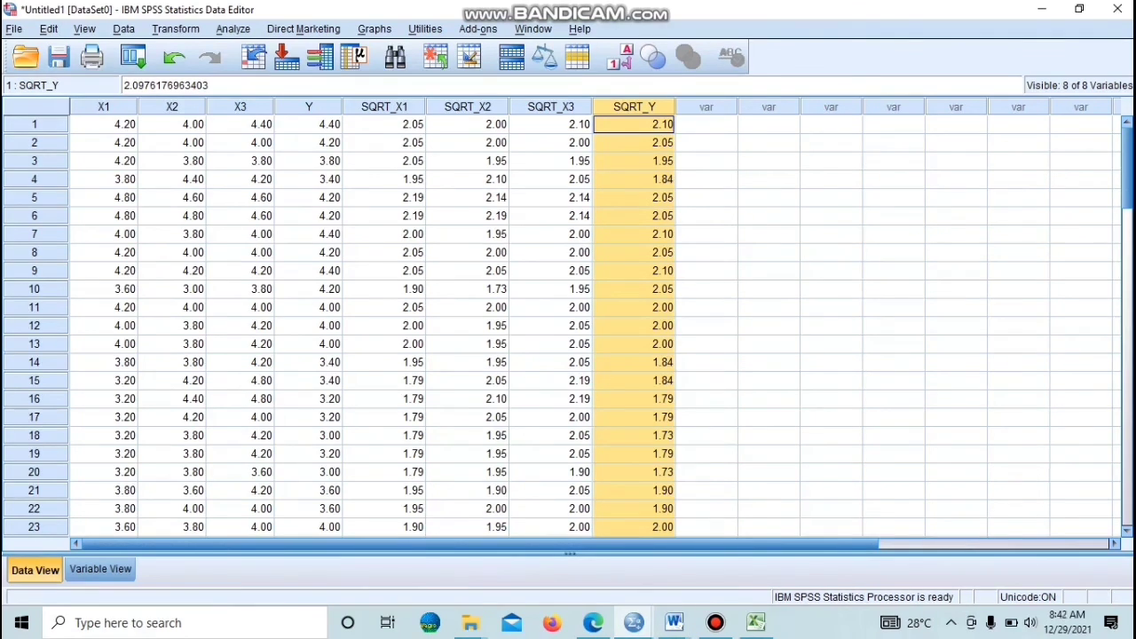
Start a linear regression, reset its earlier settings and assign SQRT_Y as the dependent variable
left_click(233, 28)
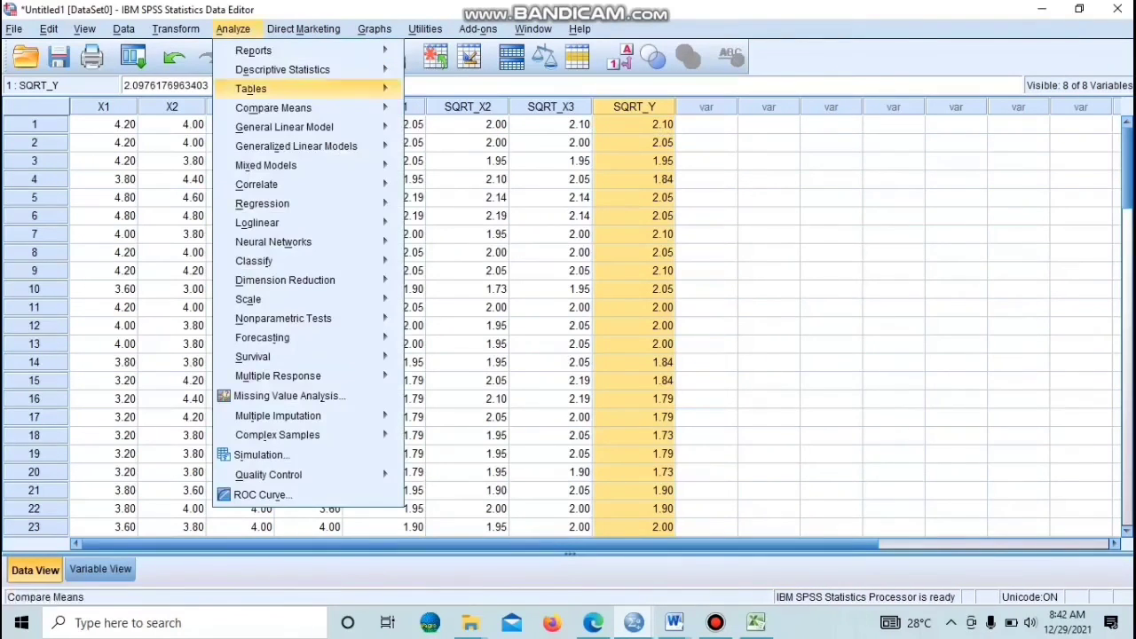
mouse_move(266, 203)
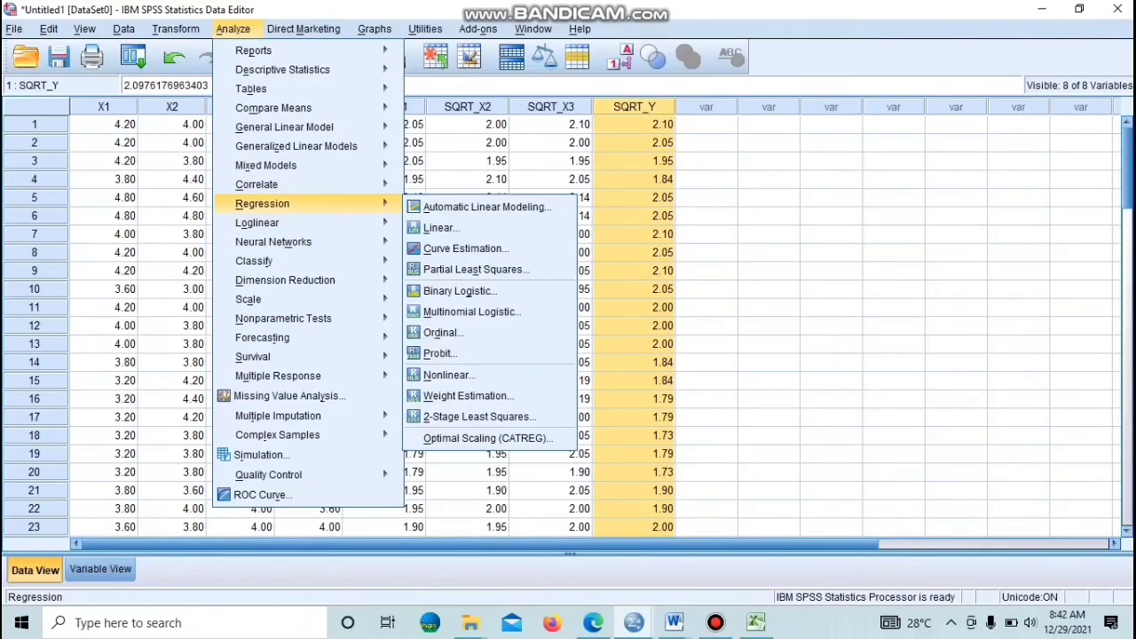
left_click(439, 227)
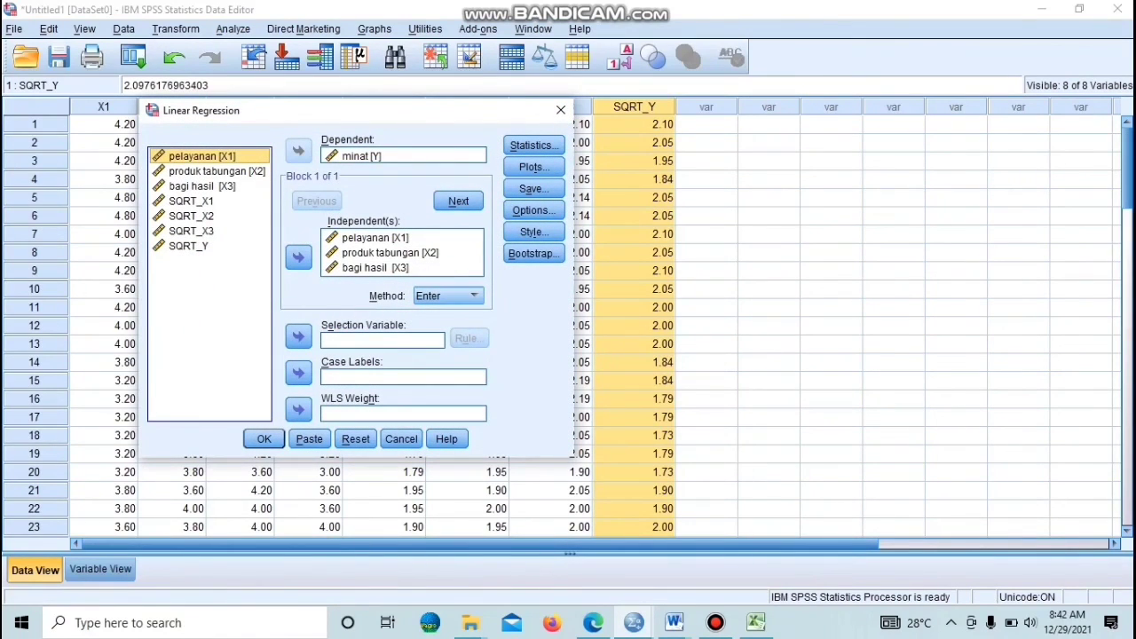
left_click(355, 438)
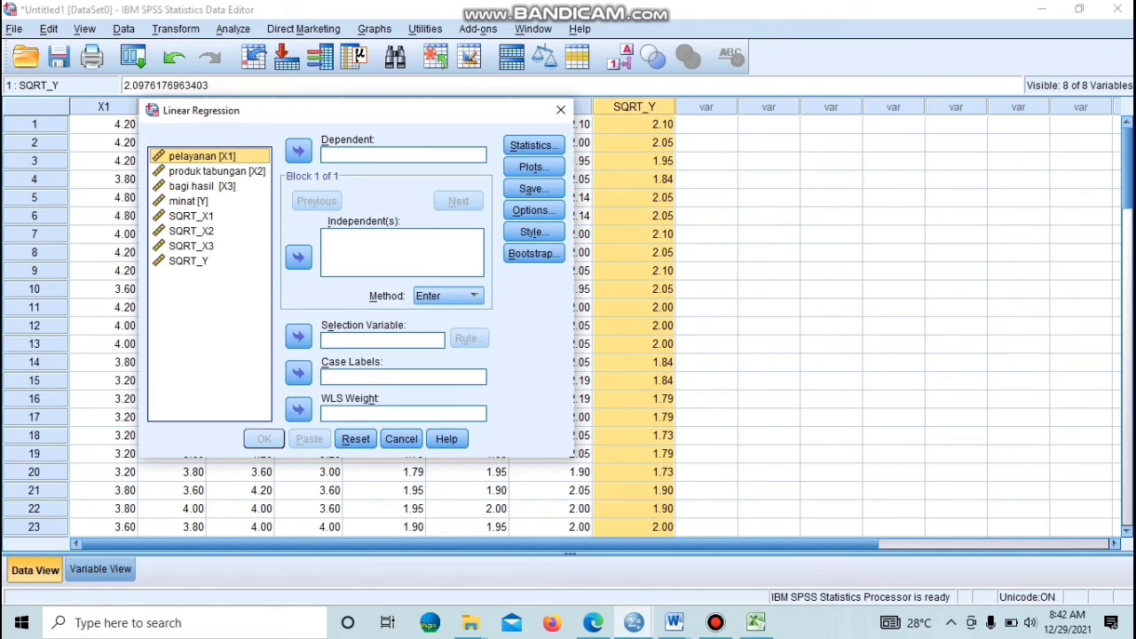
left_click(189, 261)
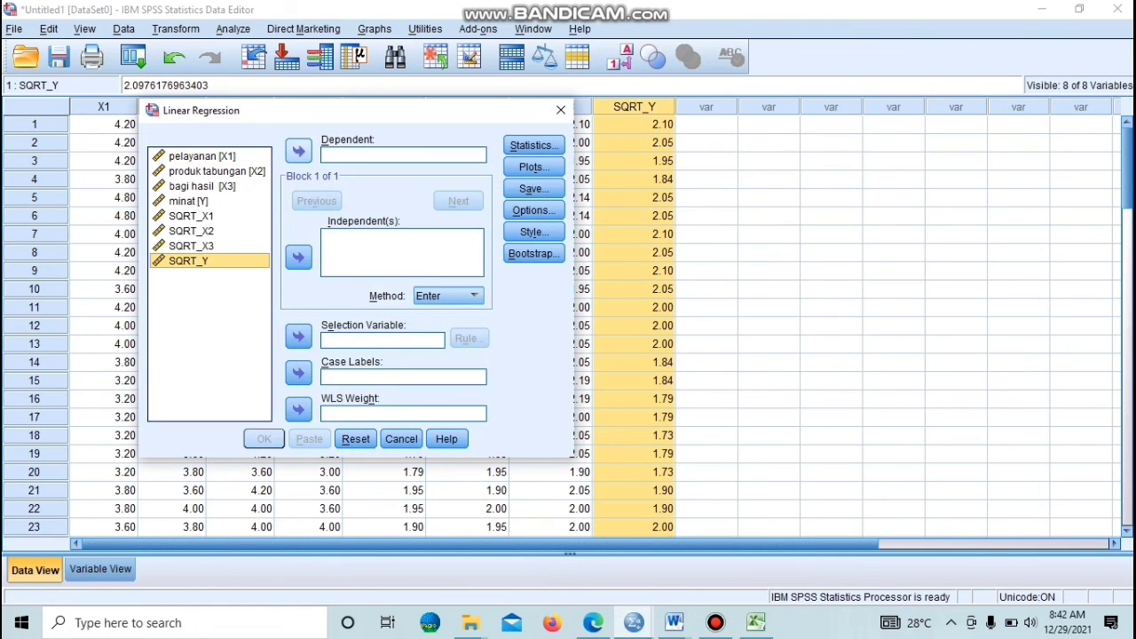
left_click(298, 151)
Add SQRT_X1, SQRT_X2 and SQRT_X3 together as the independent variables of the regression
left_click(191, 215)
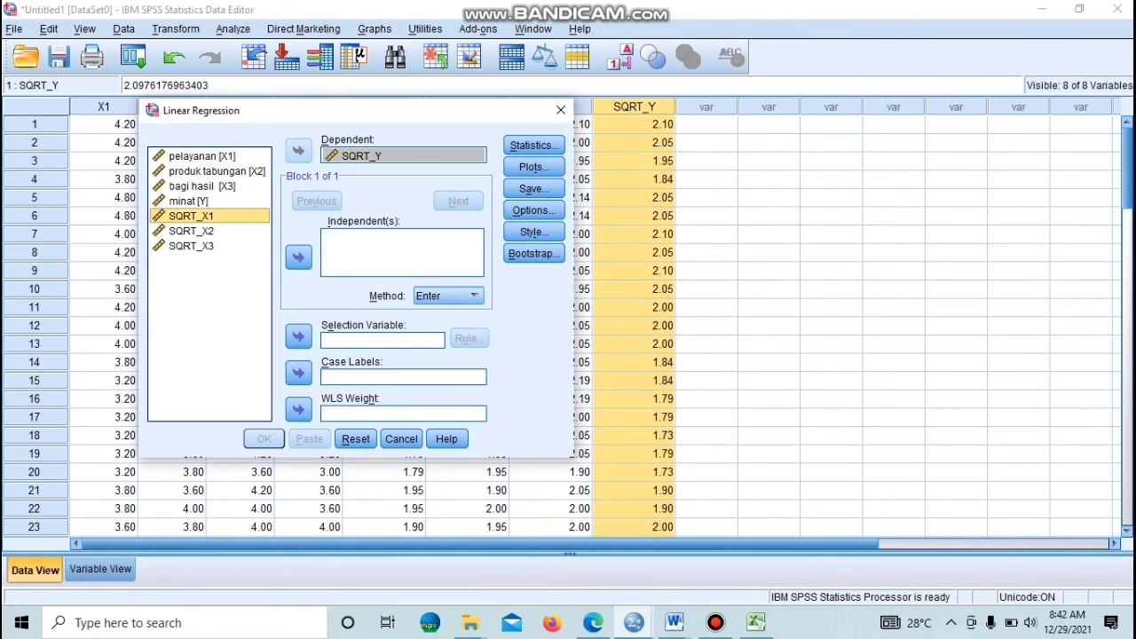
key("shift+Down")
key("shift+Down")
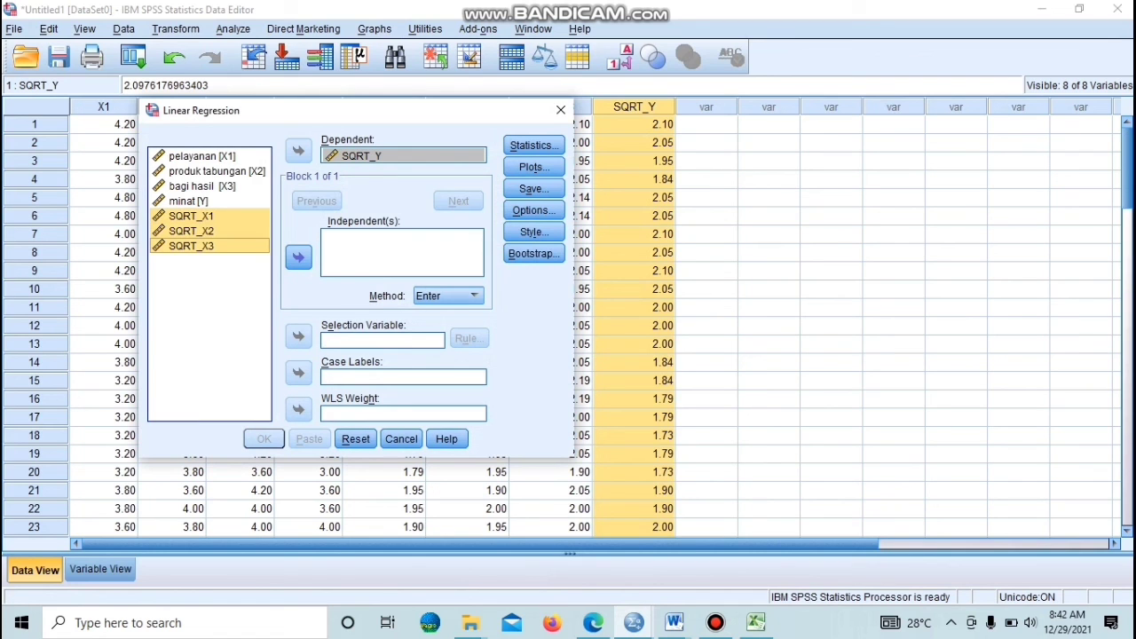
left_click(298, 257)
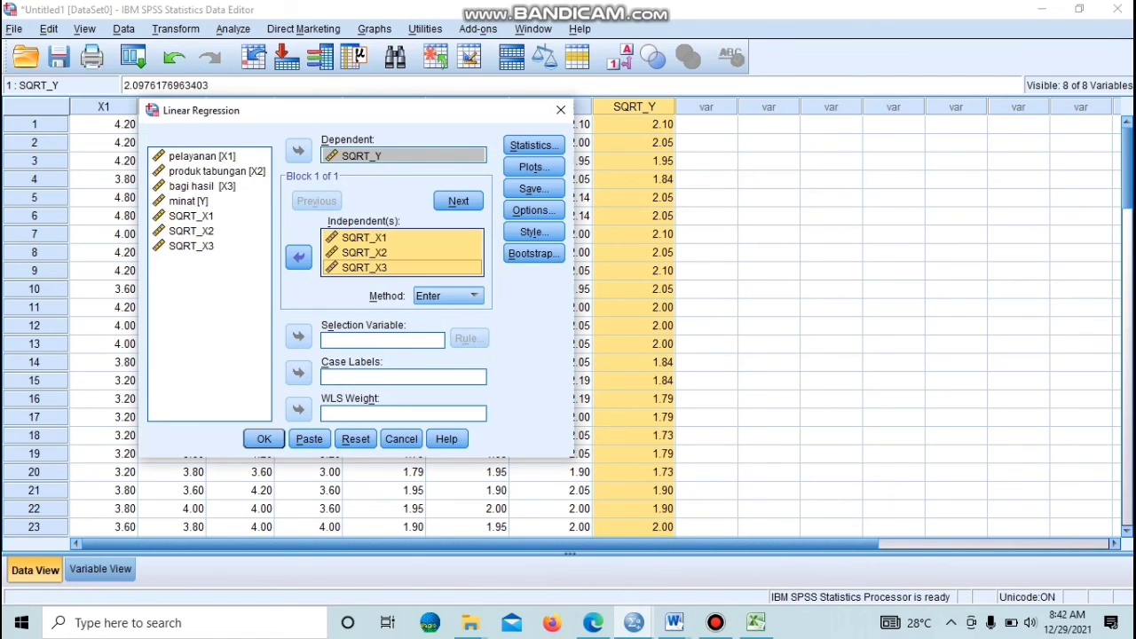
Request only Collinearity diagnostics, with Estimates and Model fit turned off, and run the regression
left_click(533, 144)
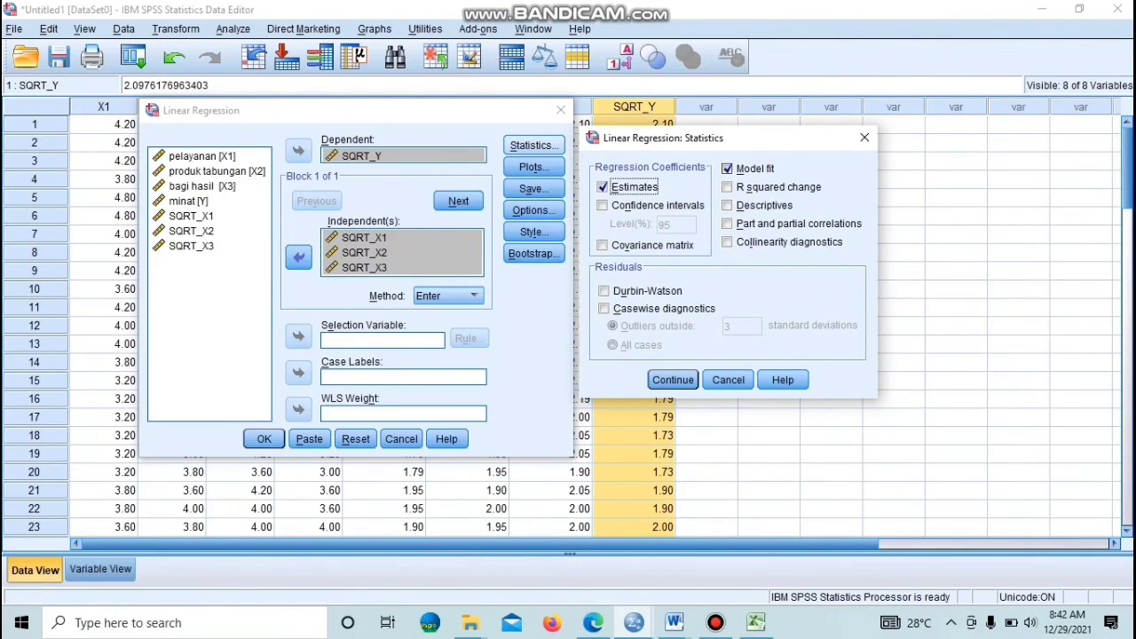
left_click(727, 168)
left_click(602, 187)
left_click(727, 242)
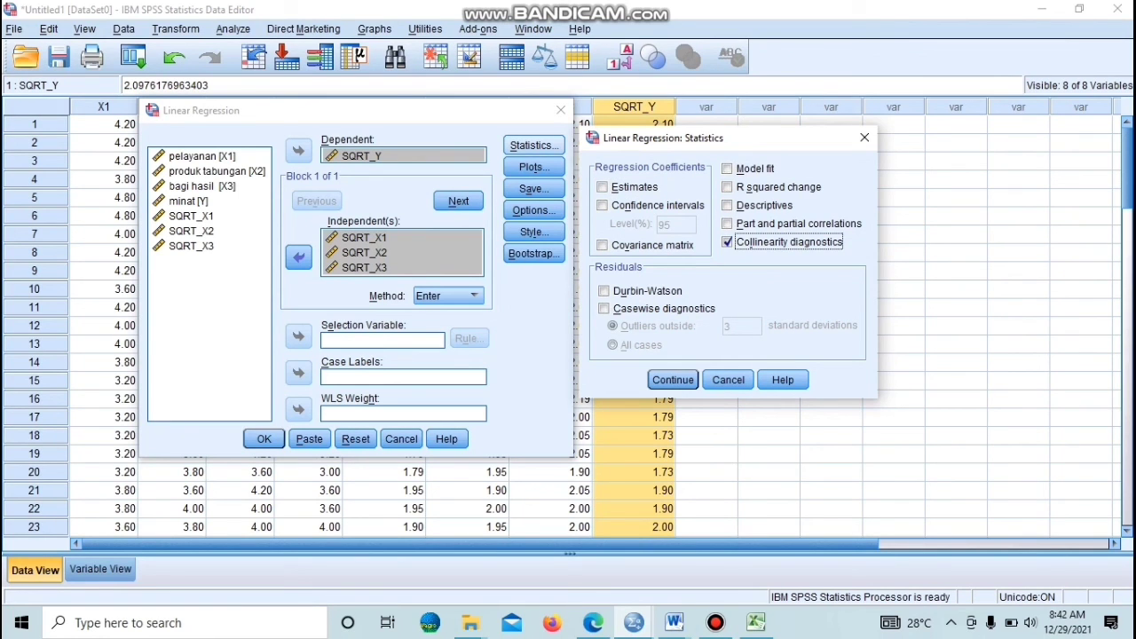
left_click(672, 380)
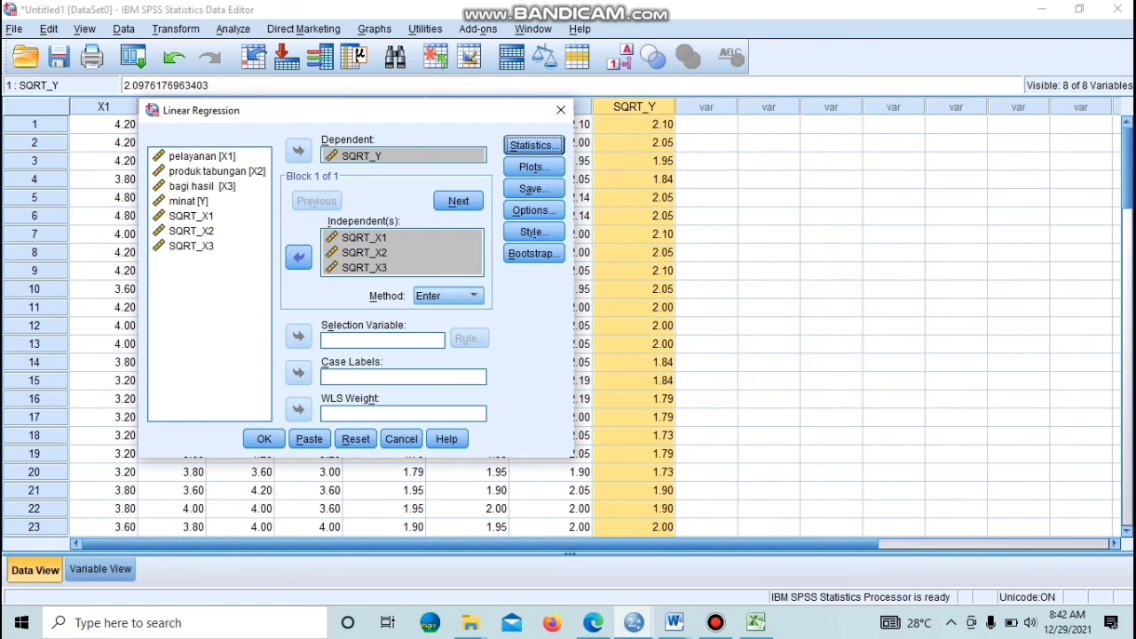
left_click(264, 438)
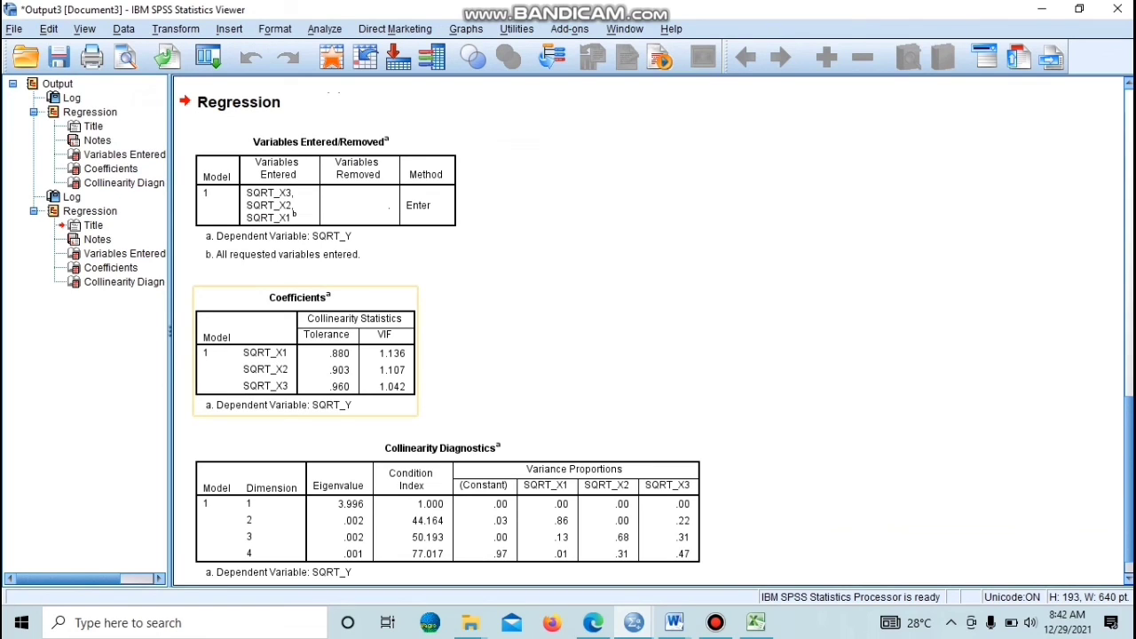
right_click(380, 329)
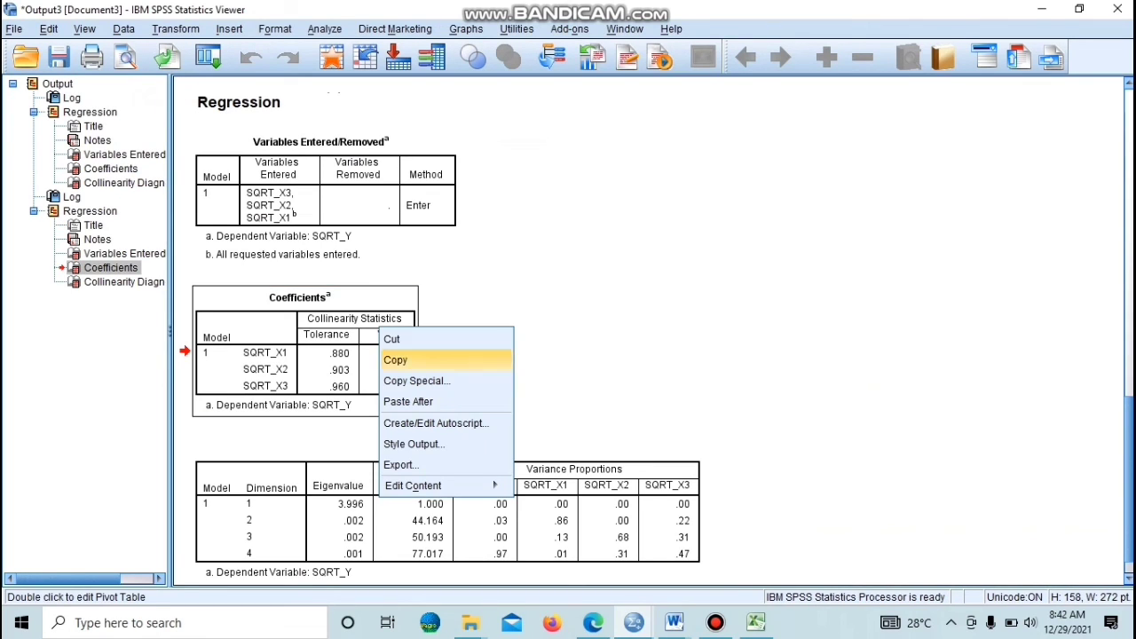
left_click(586, 355)
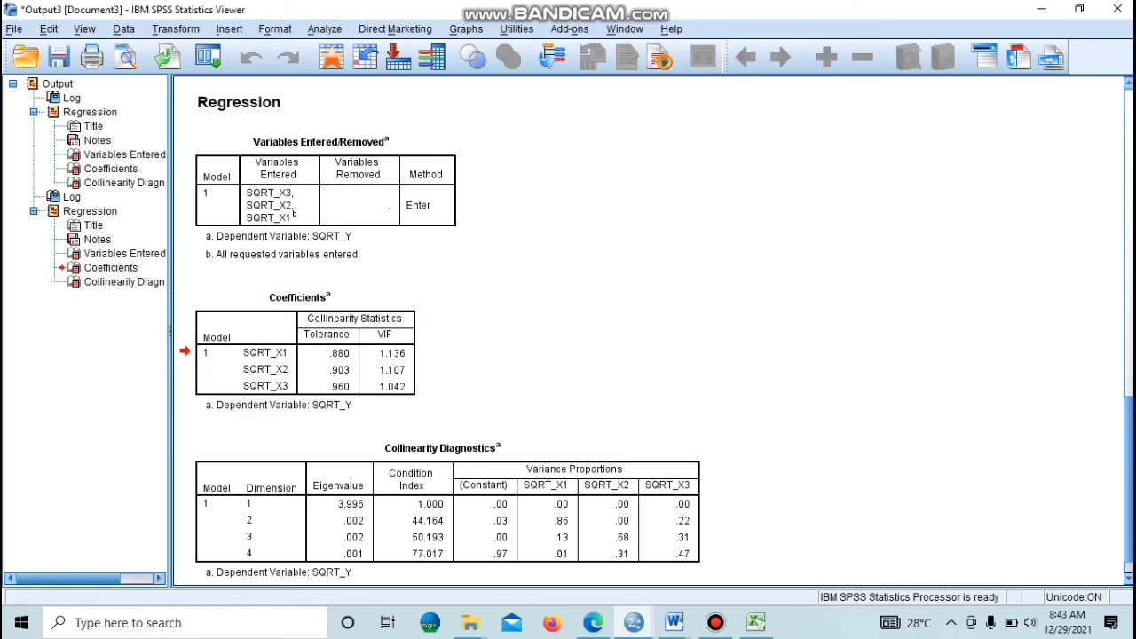
right_click(561, 312)
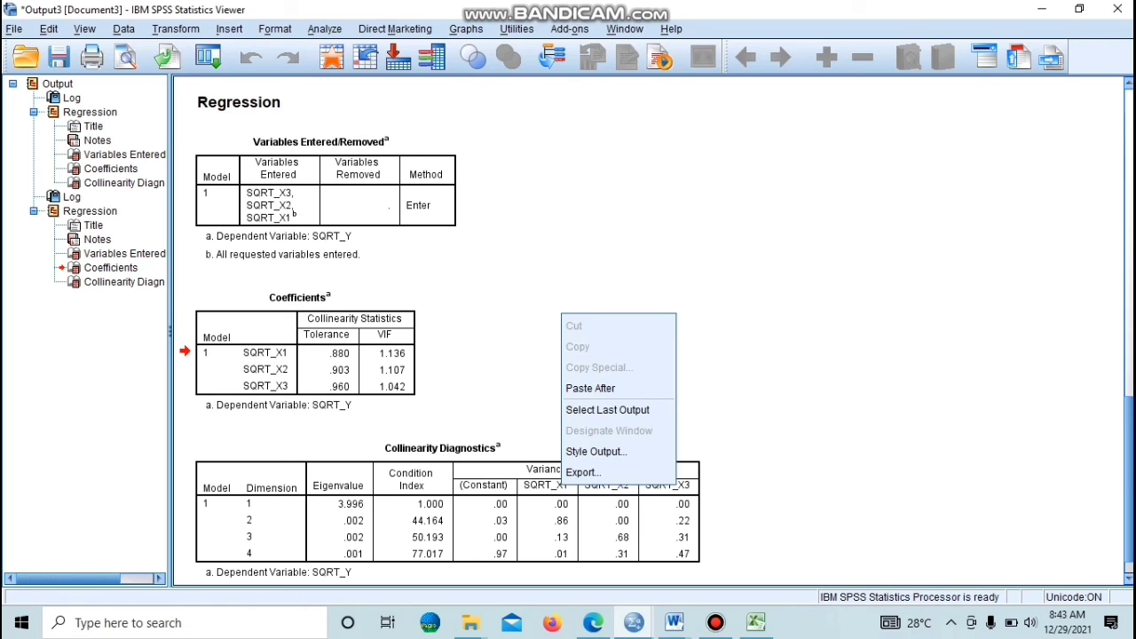
key("Escape")
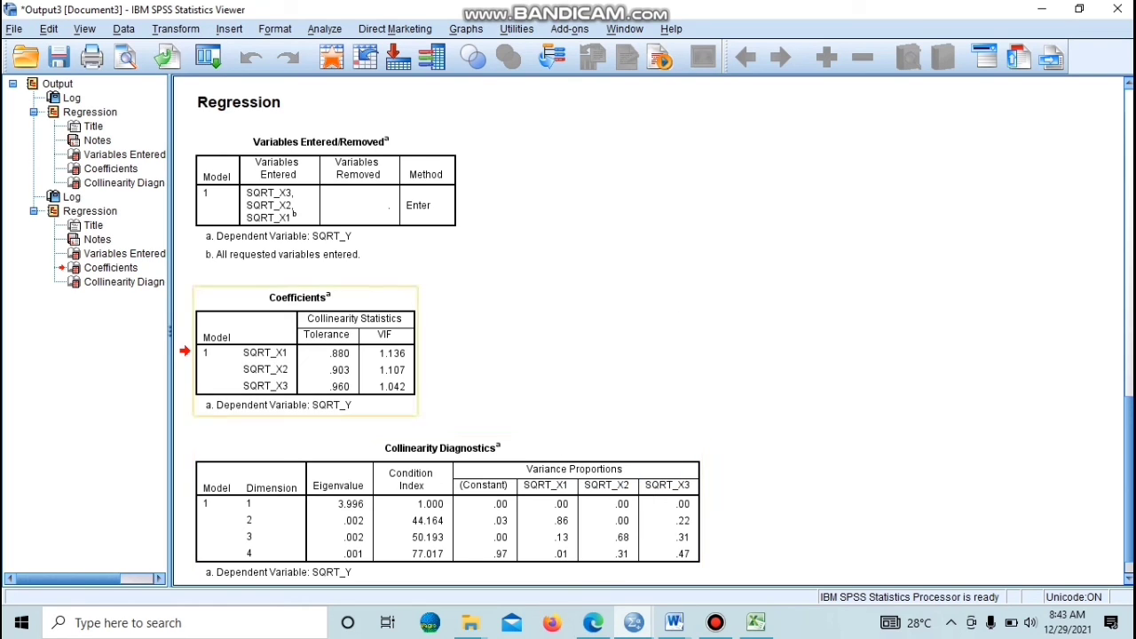
Switch to the Konsep Dasar SPSS document in Word and paste the already copied original-variable Coefficients table below the Transformasi Data SPSS heading
mouse_move(674, 622)
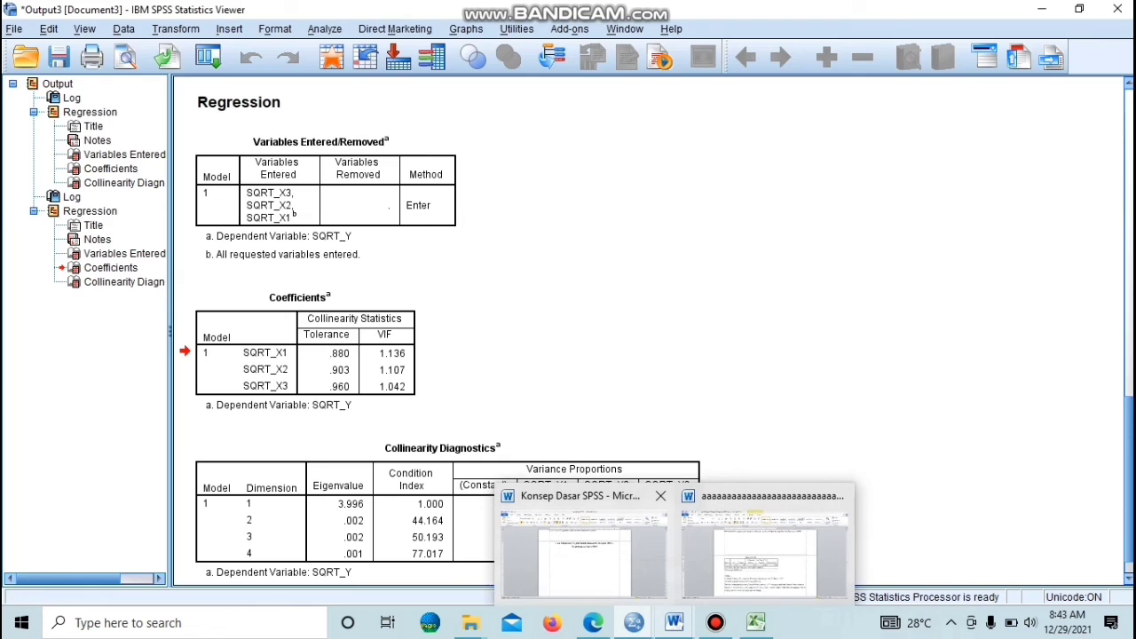
left_click(583, 546)
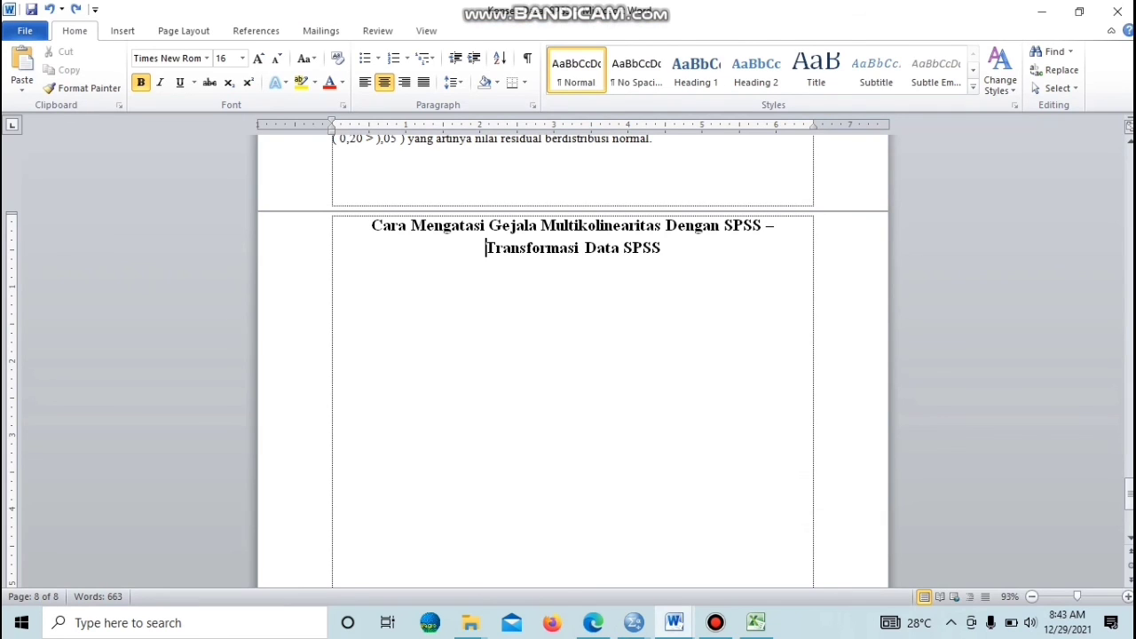
left_click(334, 312)
key("ctrl+v")
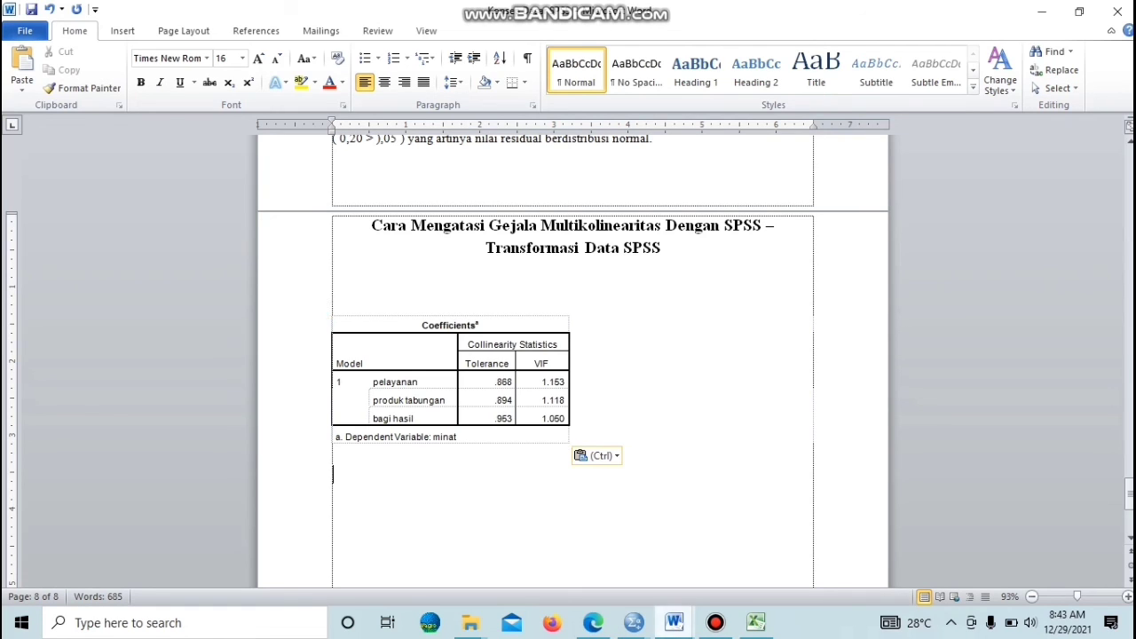
Copy the Coefficients table for SQRT_X1 to SQRT_X3 from the SPSS output and paste it into the Word document below the first table
mouse_move(634, 622)
left_click(718, 541)
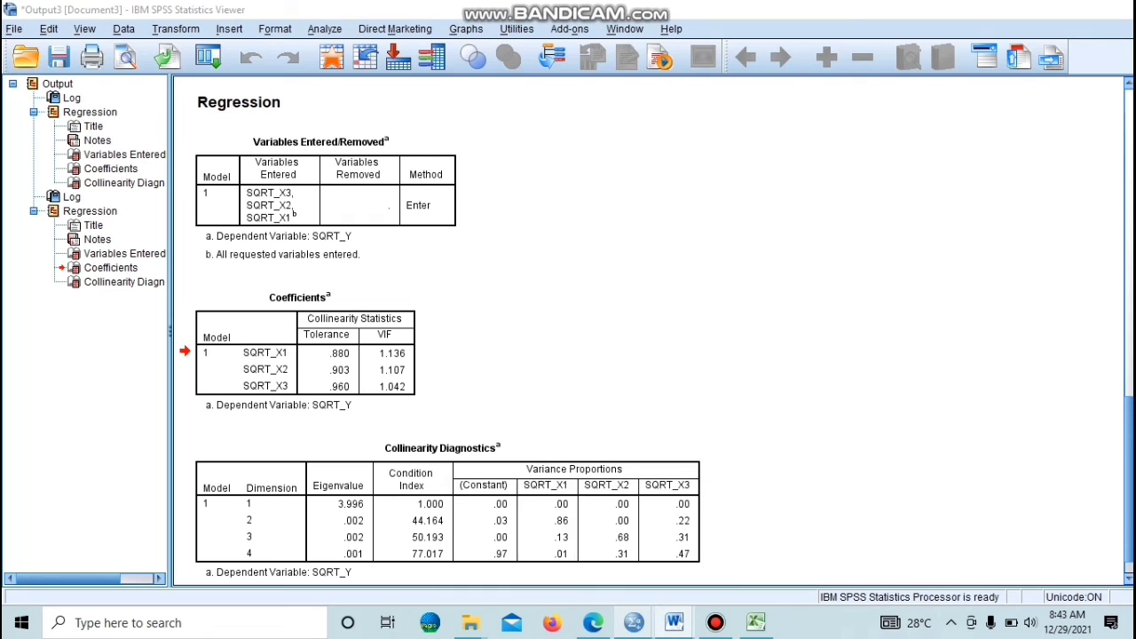
right_click(351, 345)
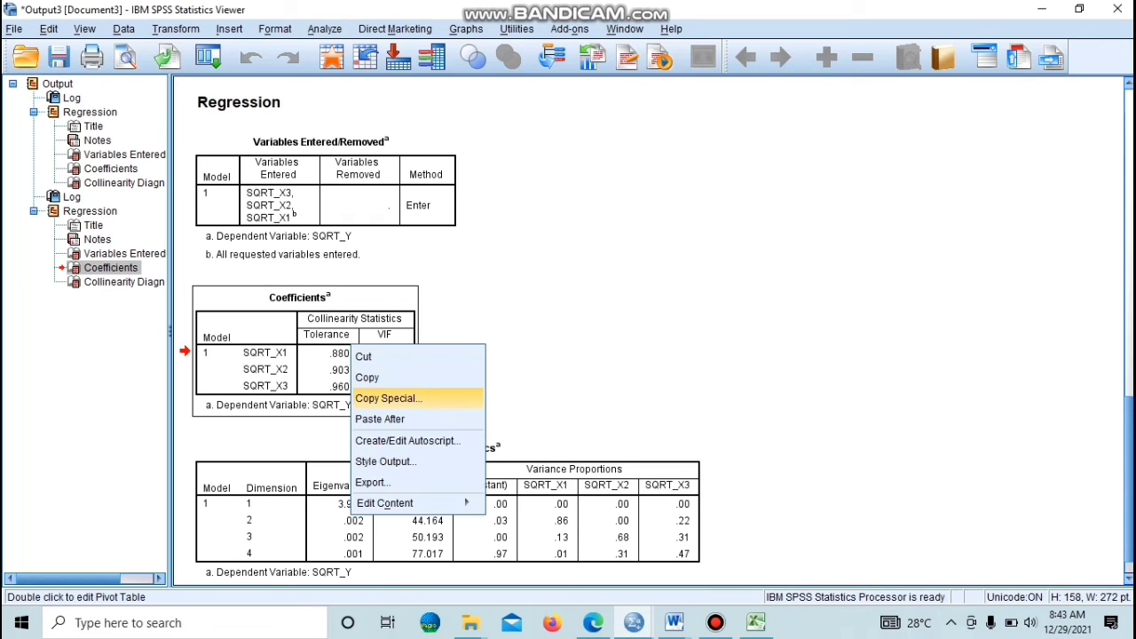
left_click(377, 376)
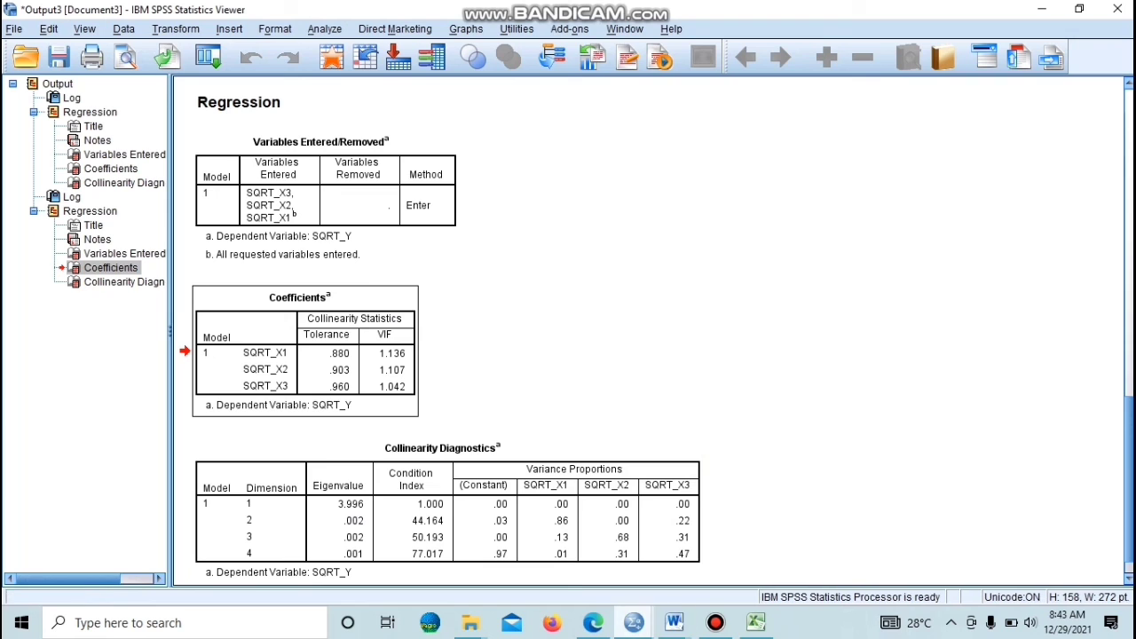
mouse_move(674, 622)
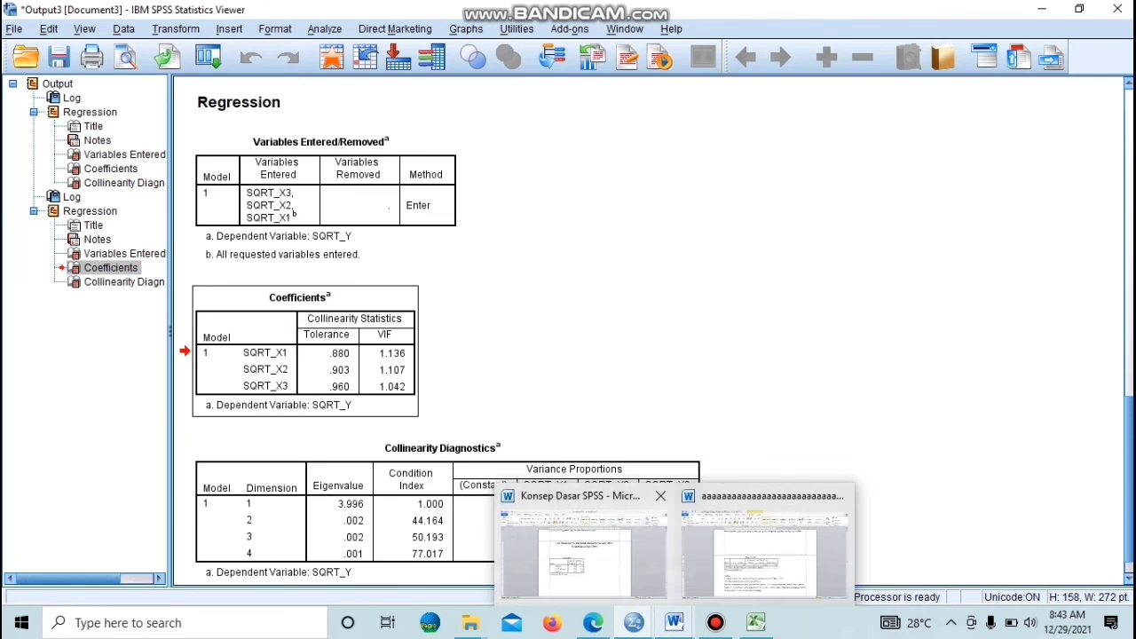
left_click(598, 552)
key("ctrl+v")
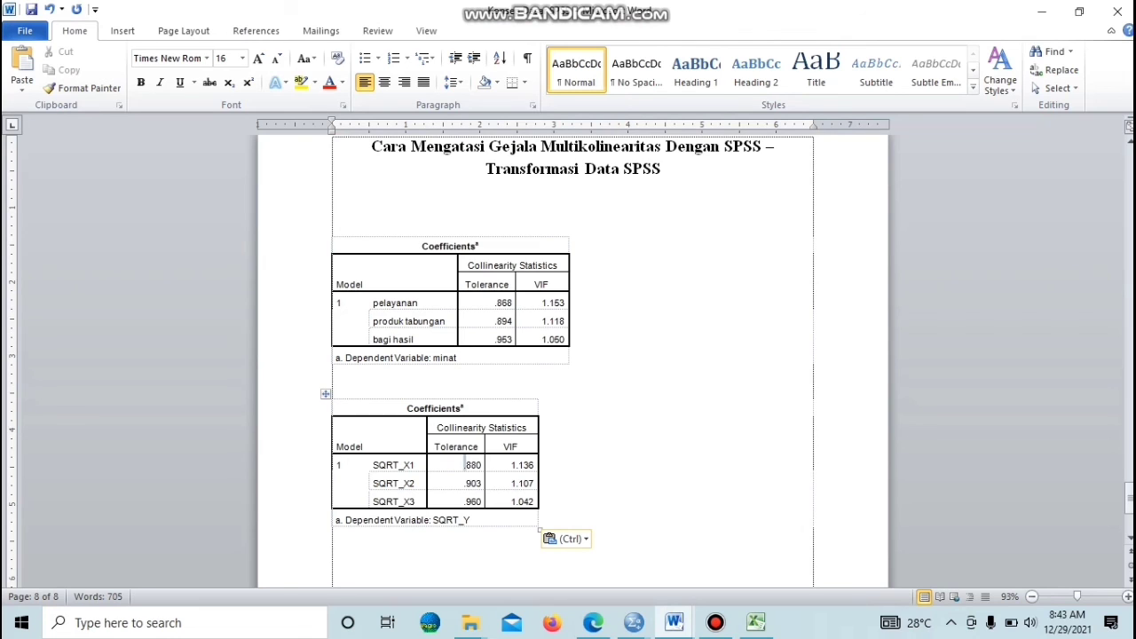
Examine the Tolerance and VIF values of the square-root variables in the second Coefficients table
left_click_drag(465, 464, 524, 465)
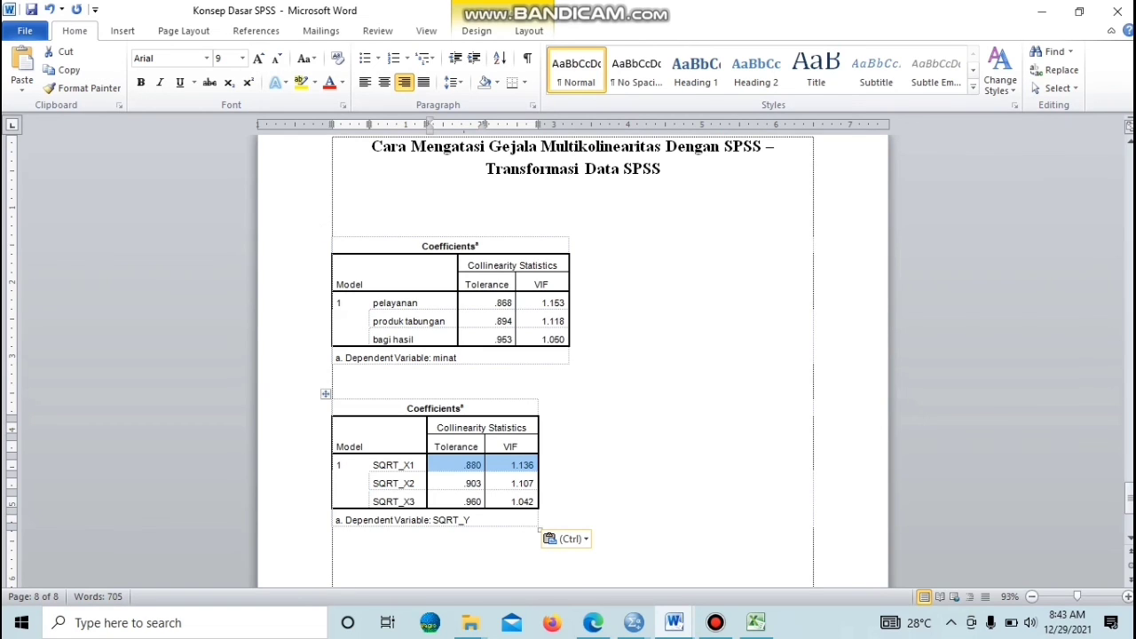
left_click_drag(513, 521, 510, 407)
left_click(572, 380)
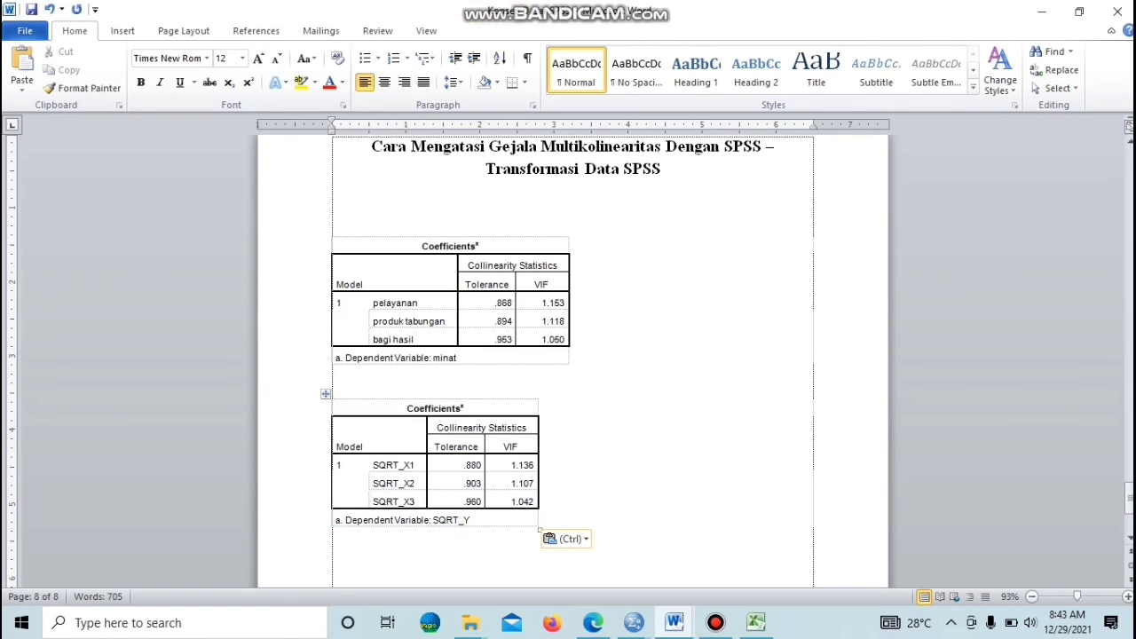